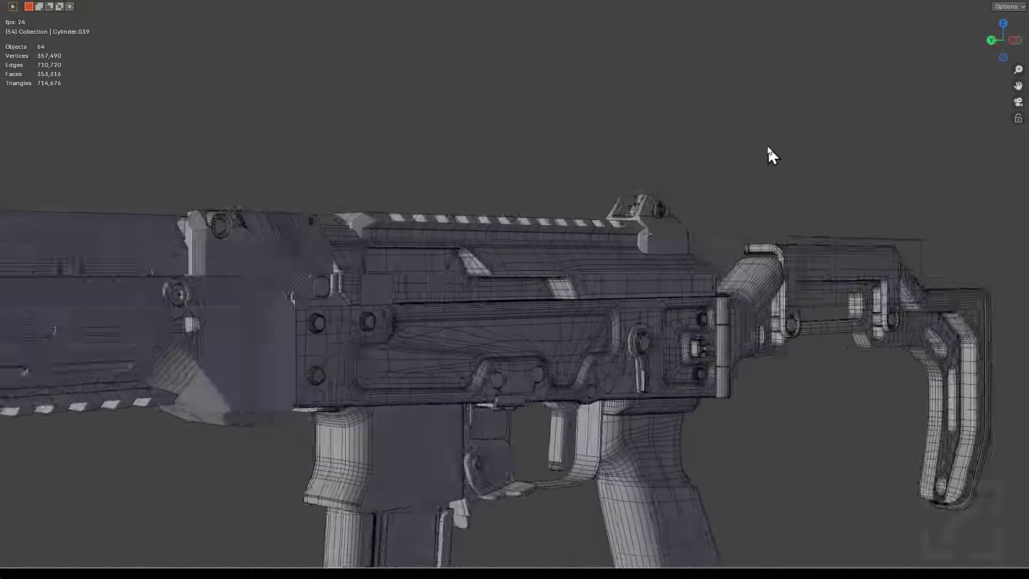
Isolate the rear sight block in local view and bring up its modifier stack
key("space")
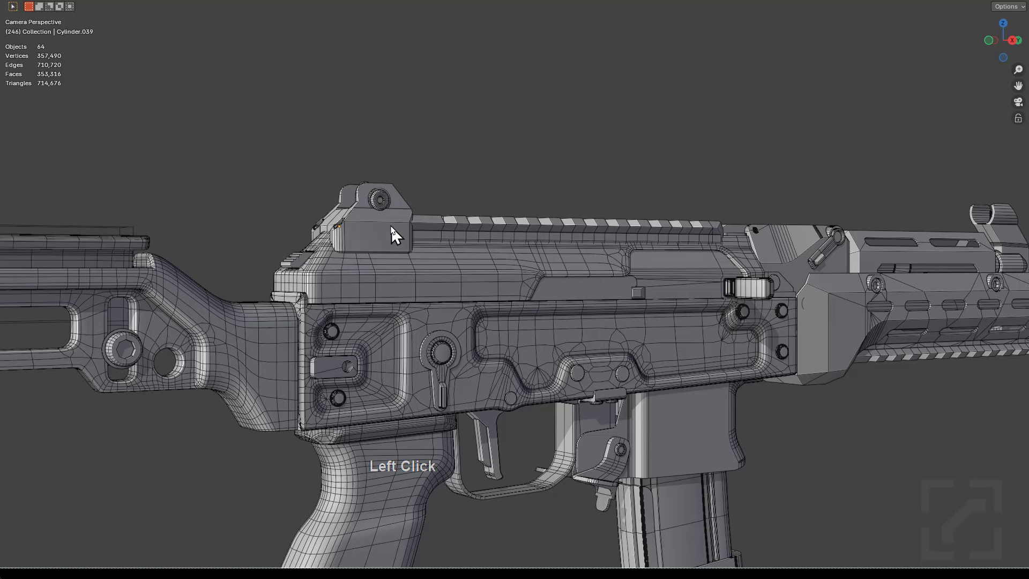
key("KP_Divide")
middle_click_drag(395, 203, 530, 331)
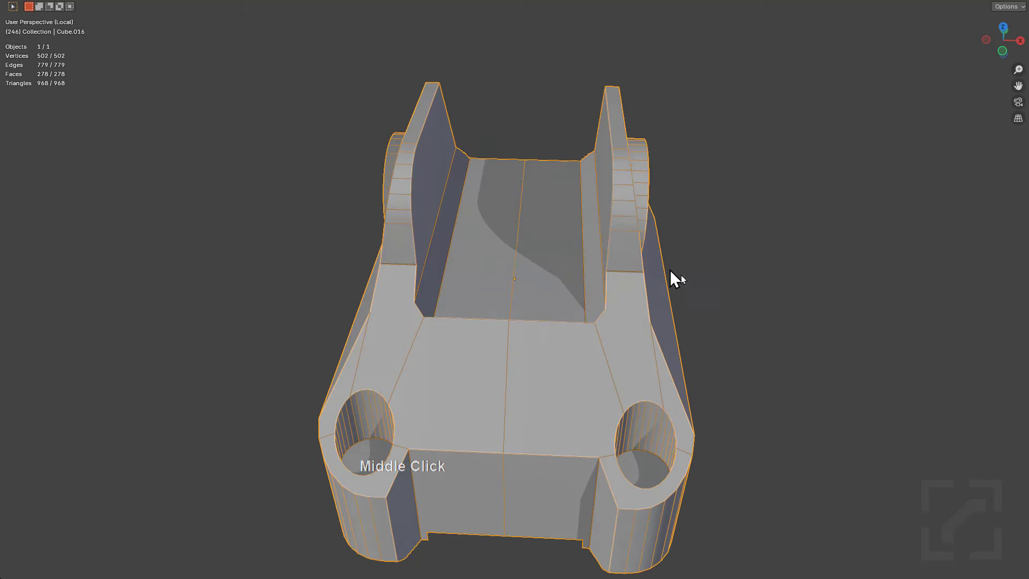
middle_click_drag(670, 269, 560, 271)
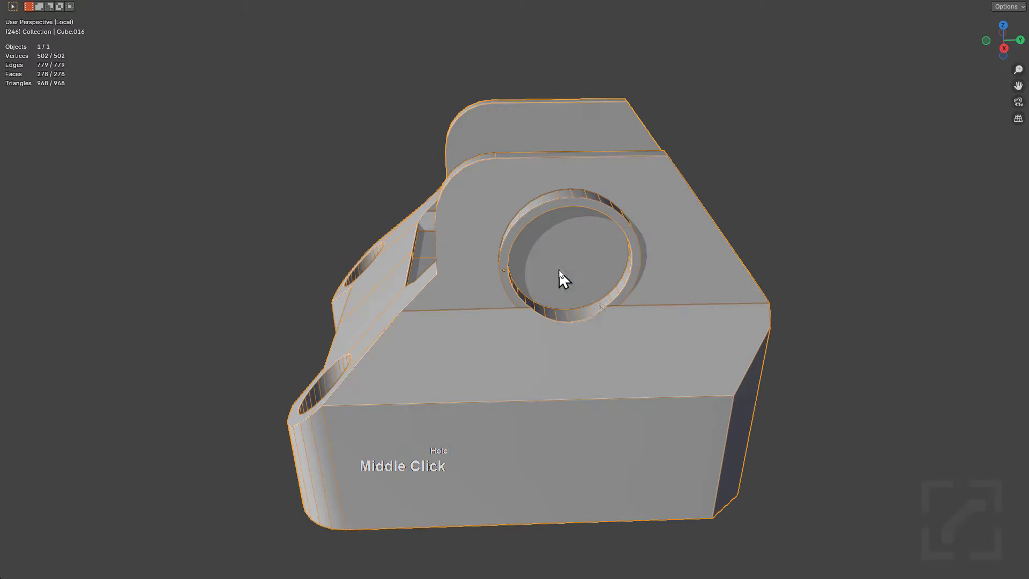
key("q")
left_click(744, 192)
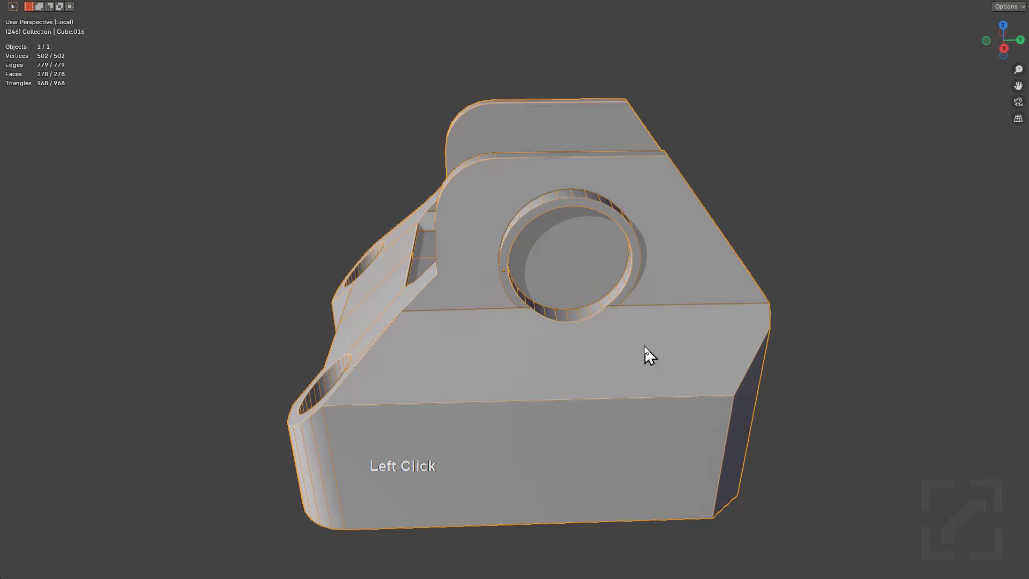
key("alt+grave")
key("ctrl+Escape")
key("ctrl+grave")
left_click(565, 355)
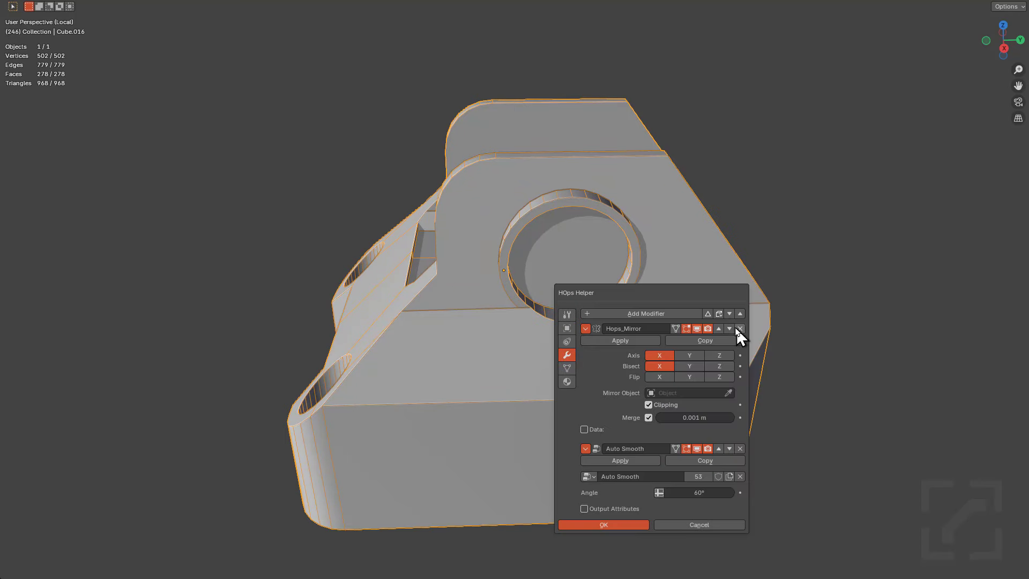
In edit mode, select the ring of cross edges along the inner wall of the sight's circular side recess
middle_click_drag(595, 405, 550, 345)
scroll(610, 353, "up", 5)
key("Tab")
key("alt+a")
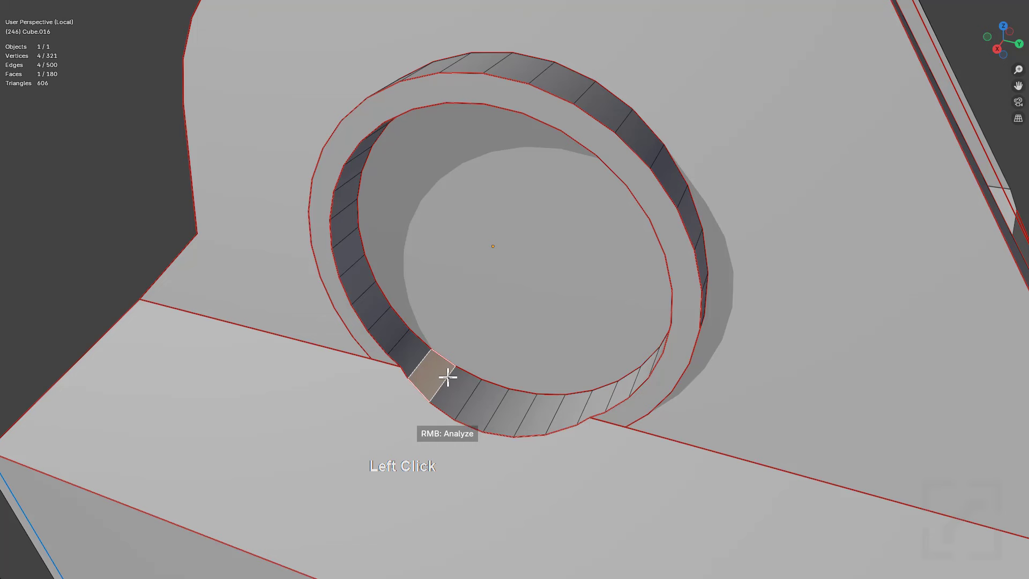
left_click(447, 378, "ctrl+alt")
key("alt+a")
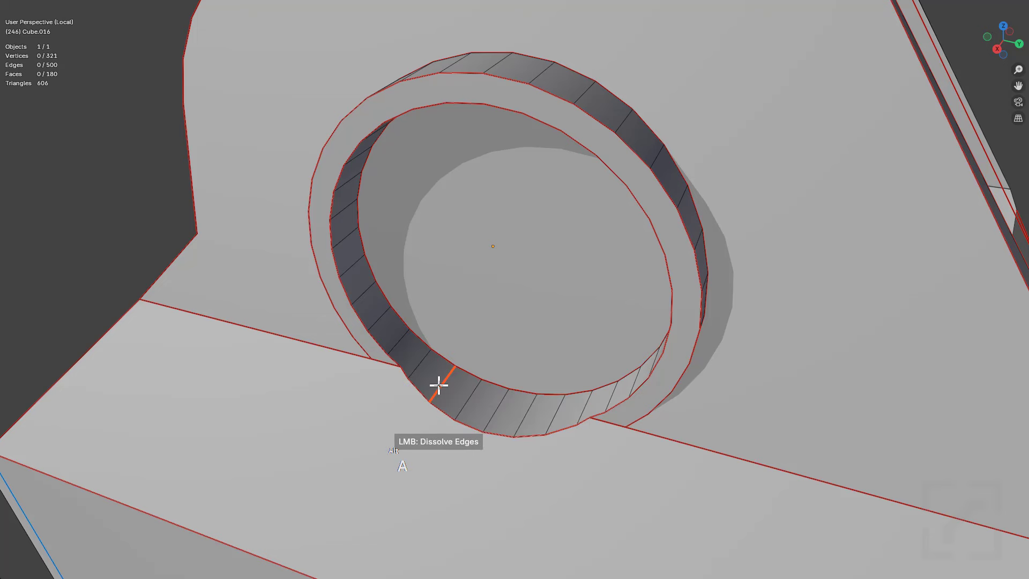
left_click(380, 319, "ctrl+alt")
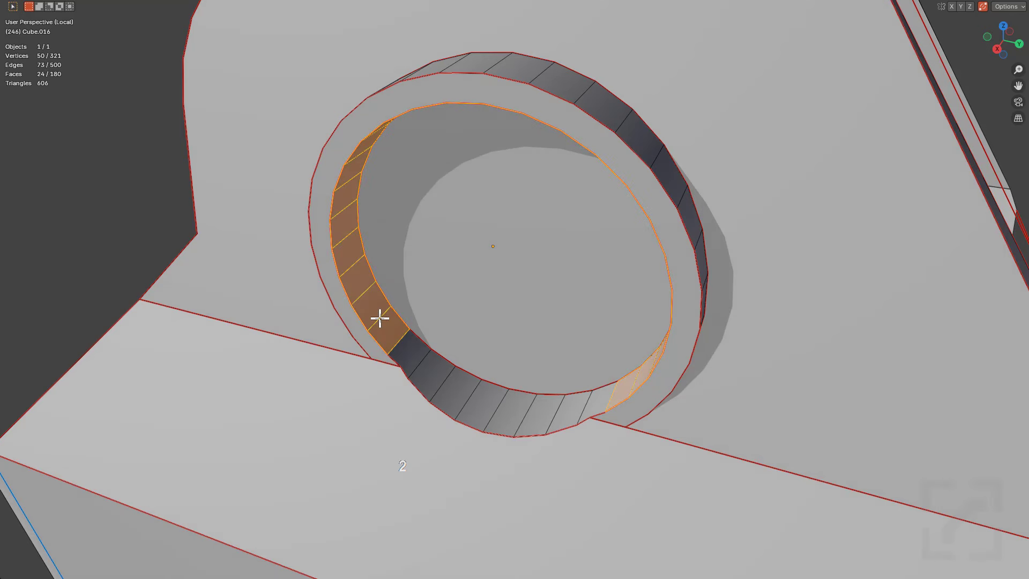
key("alt+a")
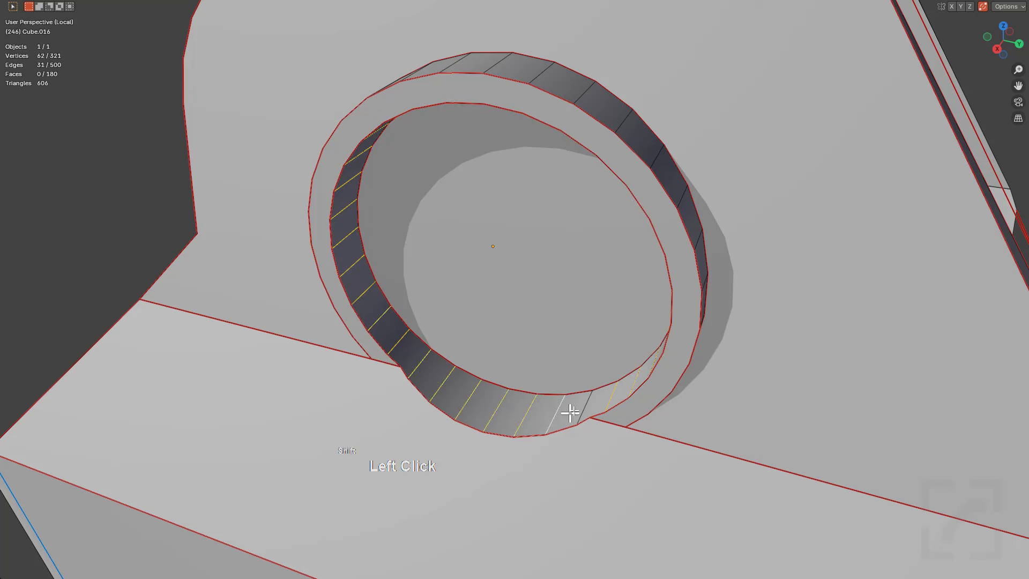
Checker-deselect the circular recess's inner wall edges and dissolve the ones still selected, halving the ring's segments
key("ctrl+alt+space")
middle_click_drag(436, 320, 527, 238)
key("KP_Decimal")
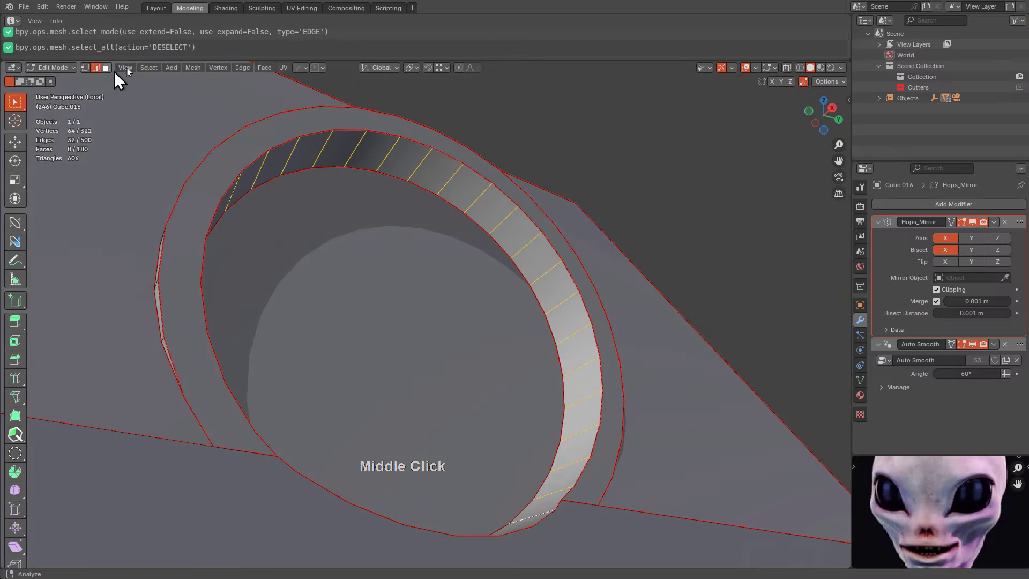
left_click(148, 67)
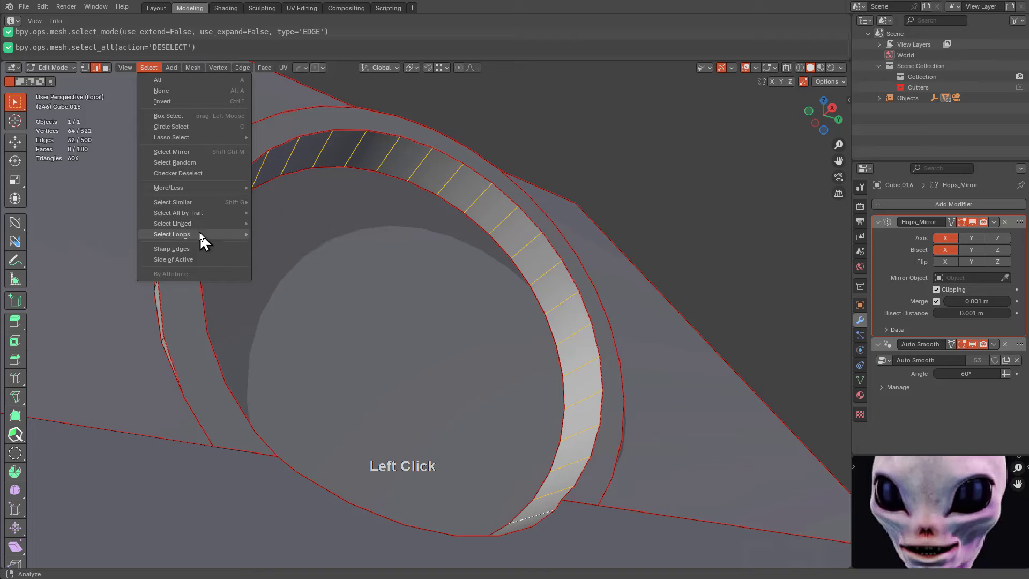
left_click(200, 174)
middle_click_drag(473, 259, 471, 351)
key("ctrl+x")
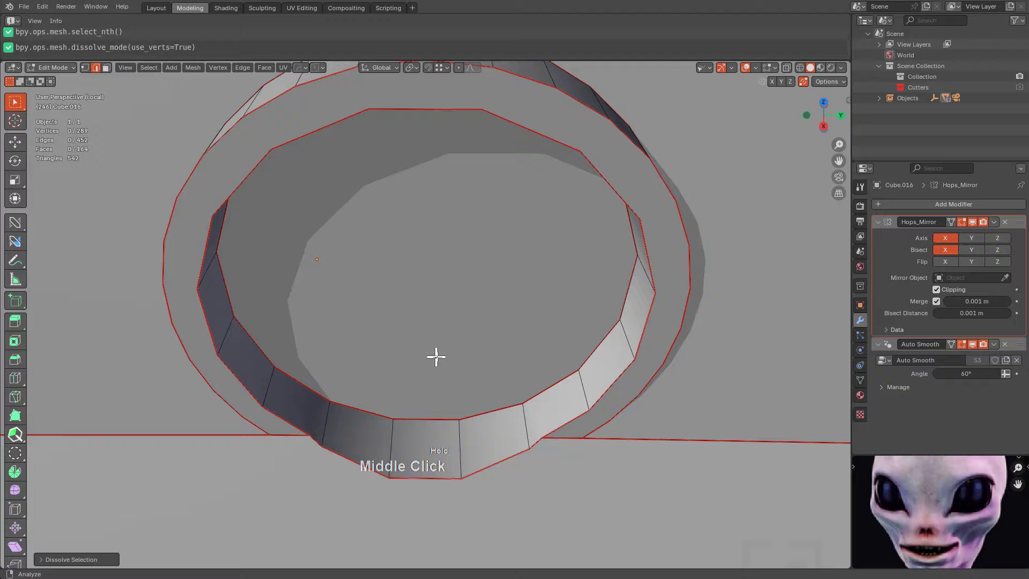
Select the cross edges on the raised ring's outer wall, checker-deselect them and dissolve the rest
scroll(471, 351, "down", 3)
middle_click_drag(320, 289, 378, 293)
scroll(381, 294, "up", 2)
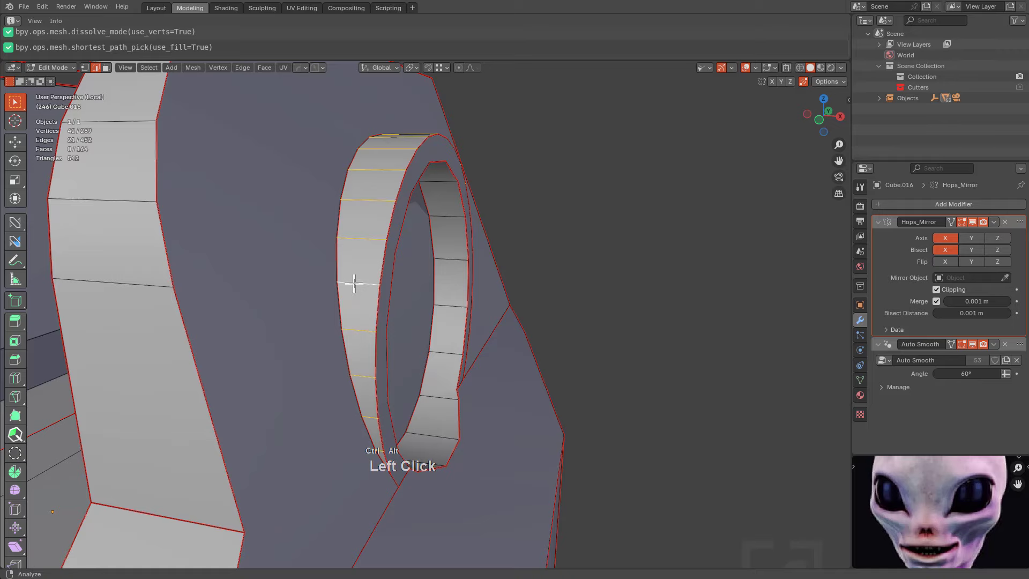
middle_click_drag(406, 374, 374, 368)
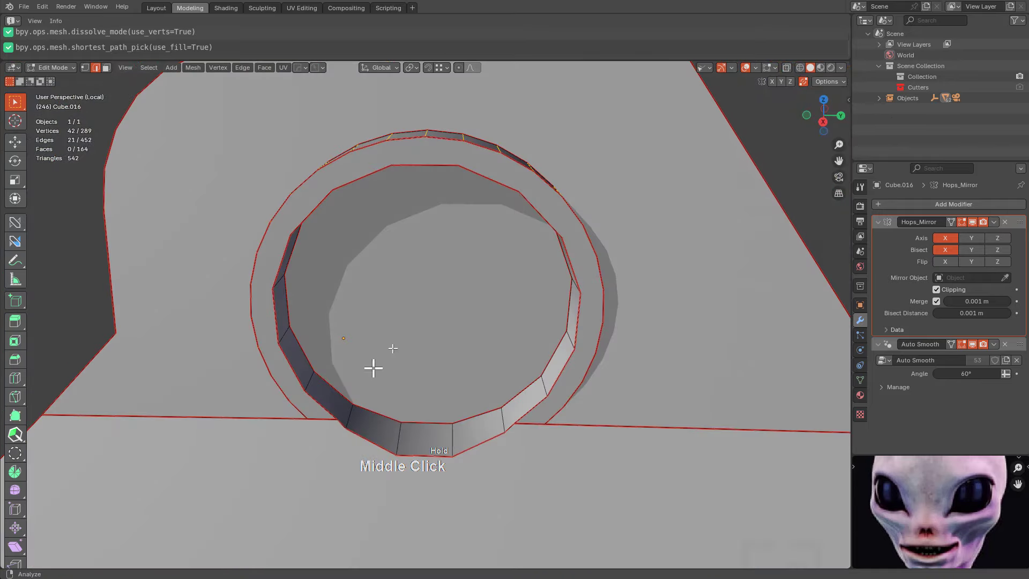
left_click(149, 68)
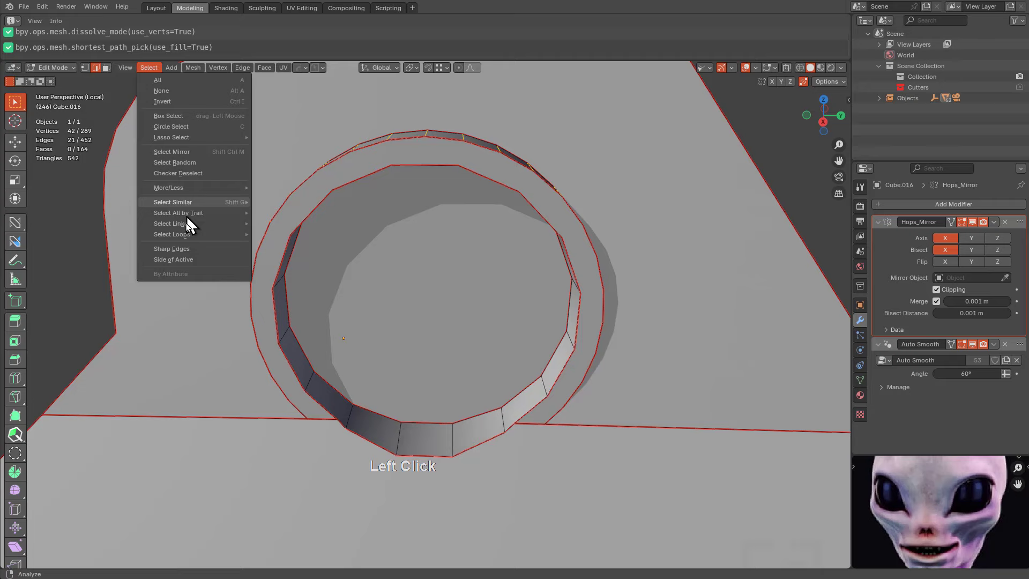
left_click(199, 176)
middle_click_drag(258, 263, 498, 298)
key("ctrl+x")
Select the wall edges of the front screw hole, checker-deselect them and dissolve the remaining selection
scroll(320, 319, "down", 3)
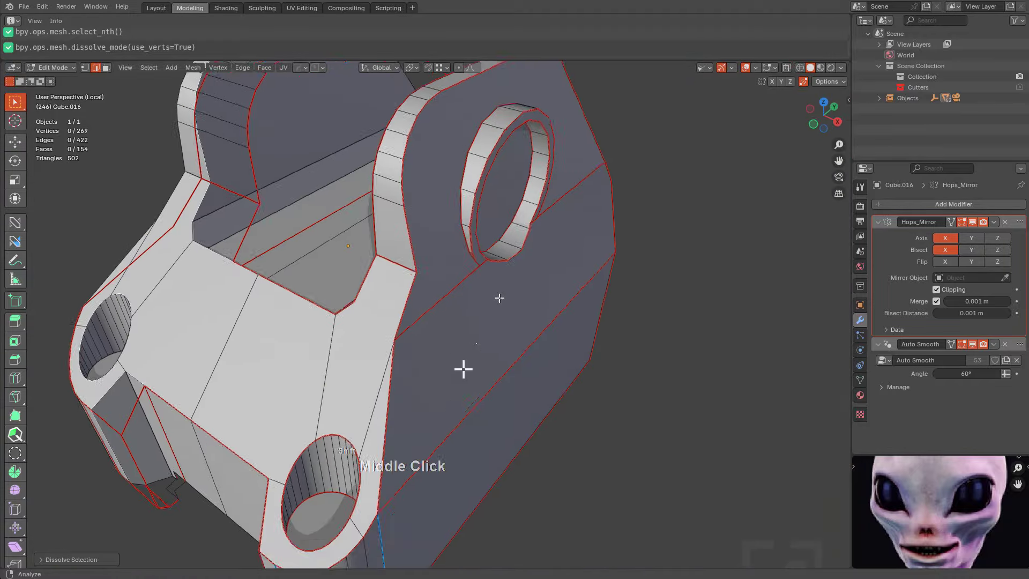
scroll(471, 283, "up", 5)
middle_click_drag(322, 466, 528, 305, "shift")
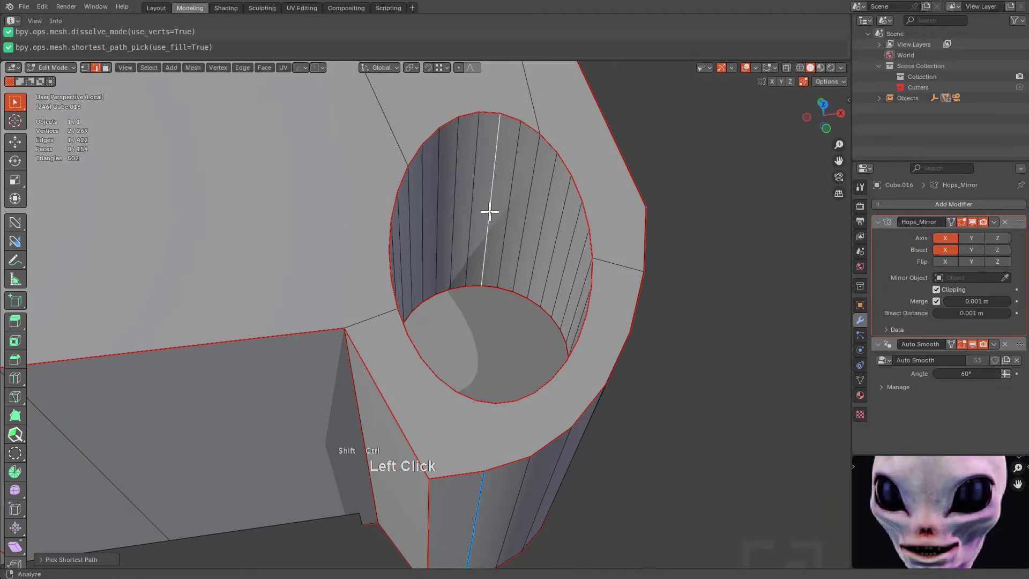
left_click(490, 212, "ctrl+alt")
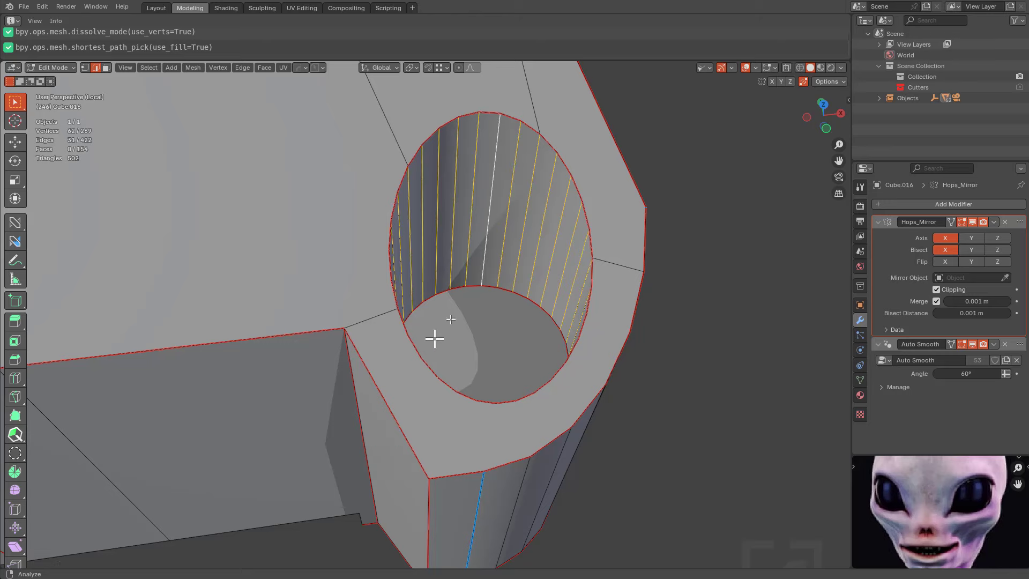
middle_click_drag(496, 268, 289, 165)
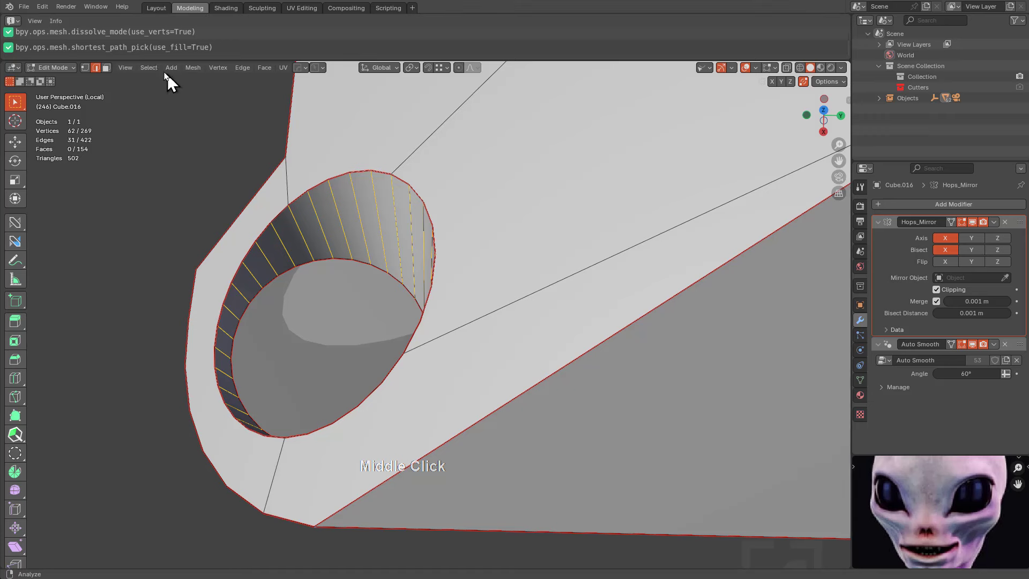
left_click(149, 68)
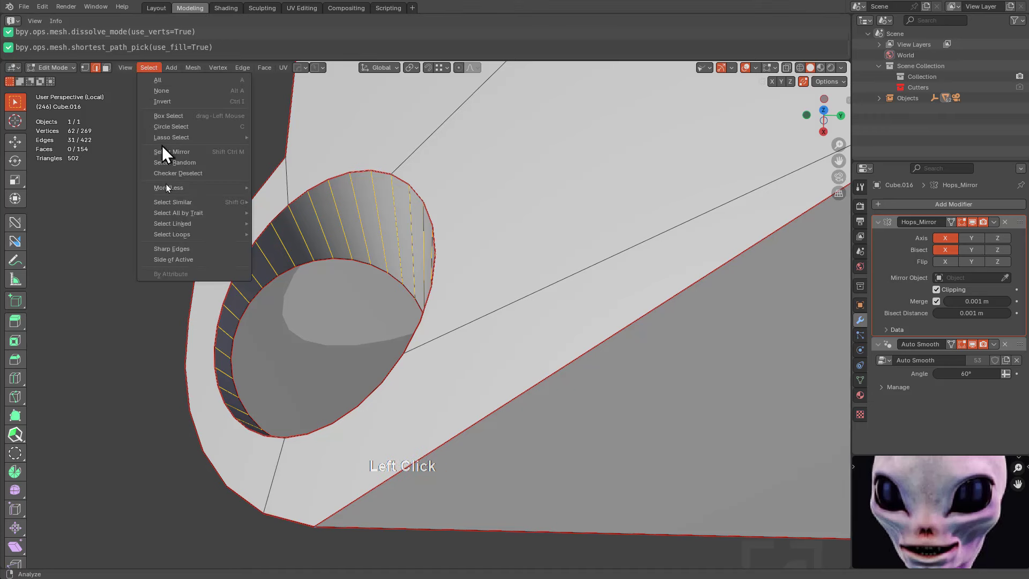
left_click(188, 177)
middle_click_drag(287, 241, 499, 143)
key("ctrl+x")
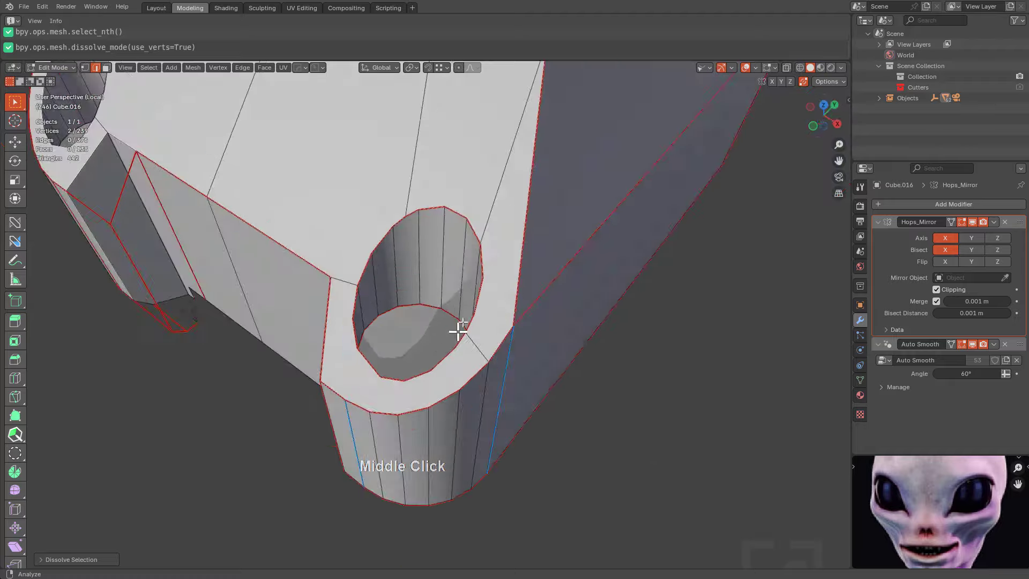
Rebuild the sight's X-axis mirror in object mode with the Bisect&Modifier mirror gizmo, turning it off and on again
scroll(429, 269, "down", 2)
middle_click_drag(429, 269, 474, 317)
key("Tab")
key("alt+x")
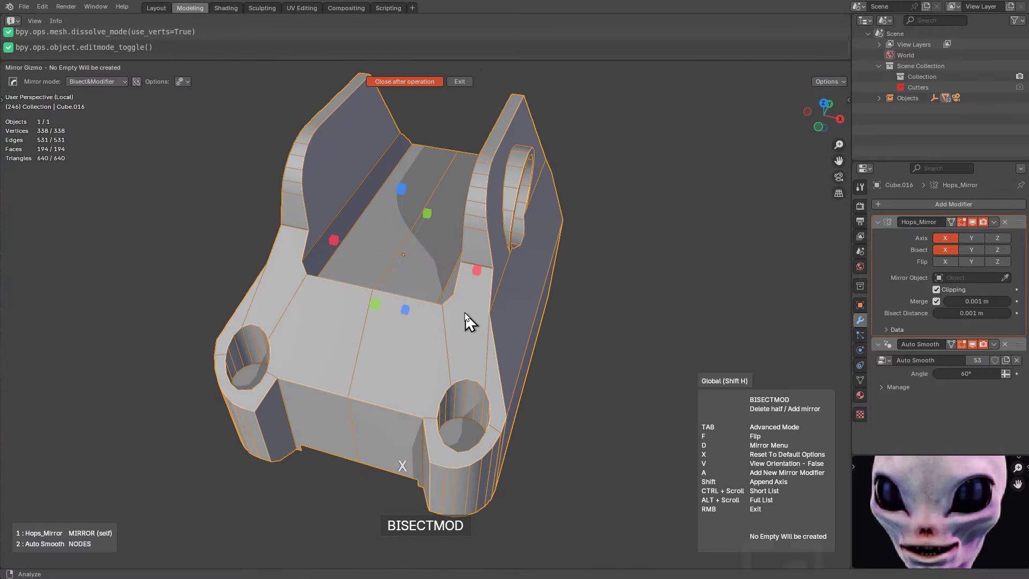
key("d")
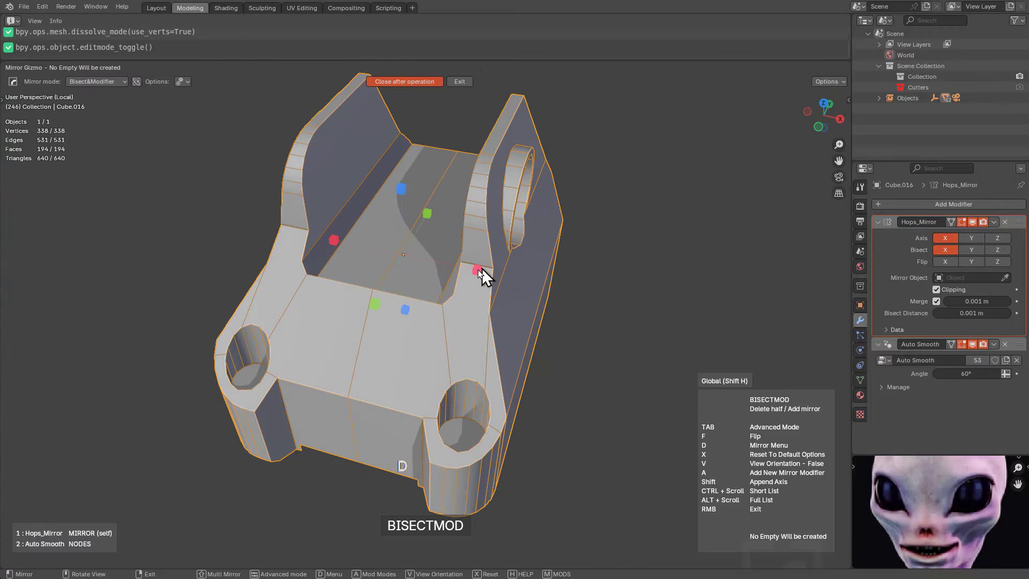
left_click(479, 270)
key("alt+x")
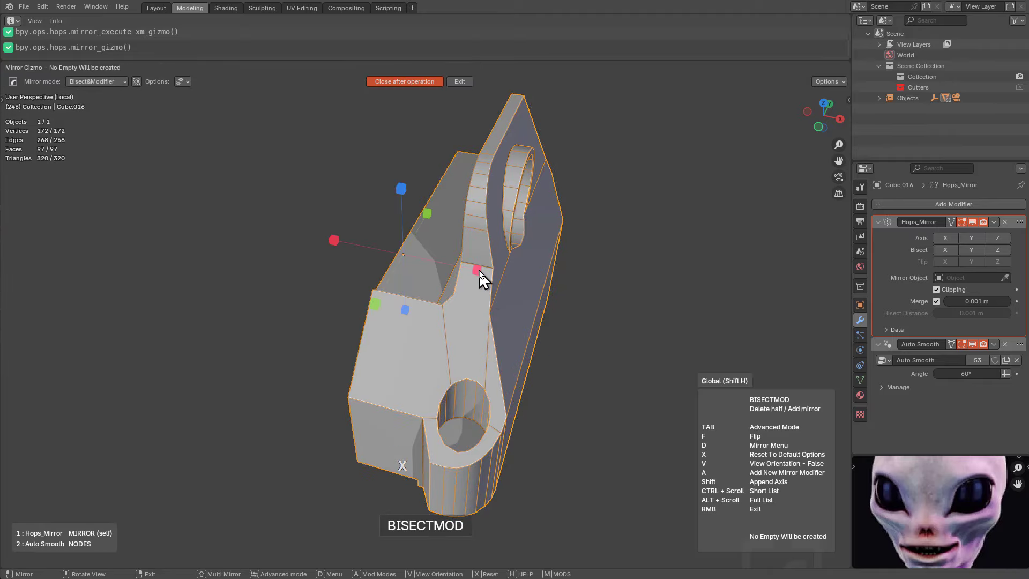
left_click(480, 270)
Examine the mirrored sight's mesh in edit mode and object mode, including straight from the front and side
middle_click_drag(456, 330, 504, 316)
scroll(503, 316, "down", 1)
key("Tab")
middle_click_drag(429, 343, 472, 304)
key("Tab")
scroll(443, 282, "up", 3)
scroll(513, 349, "down", 1)
scroll(470, 303, "down", 5)
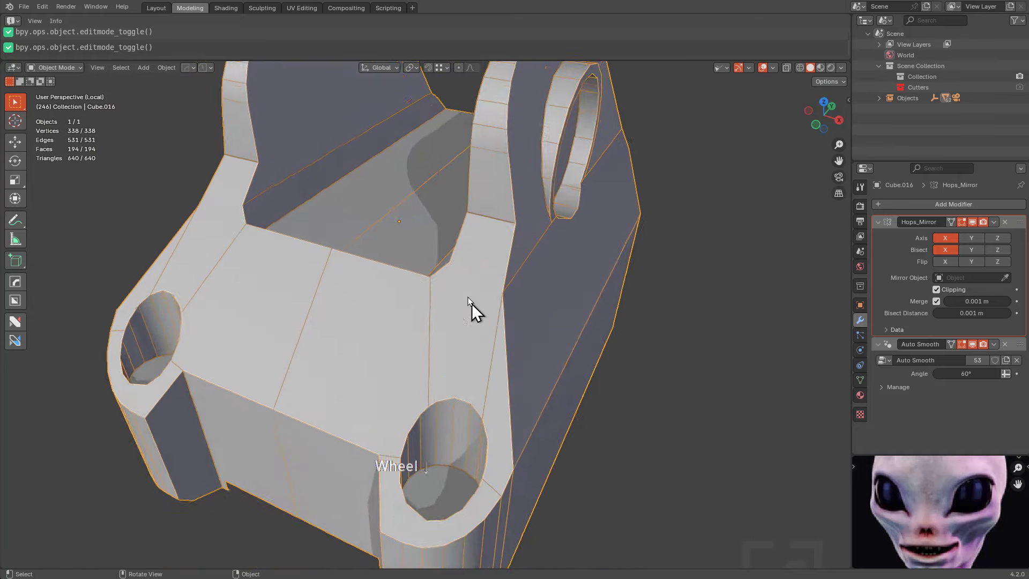
key("KP_0")
key("KP_5")
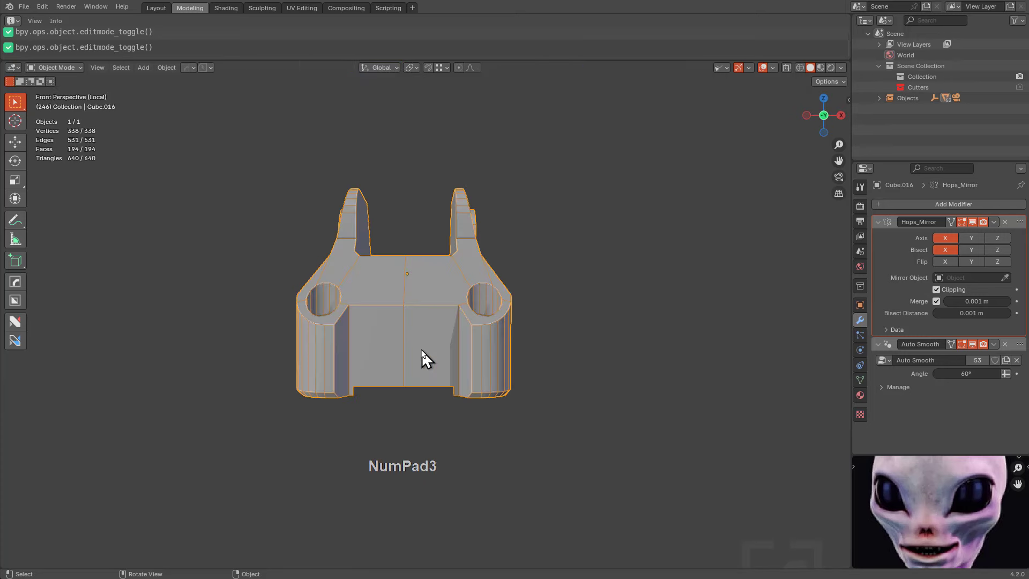
key("KP_9")
key("KP_3")
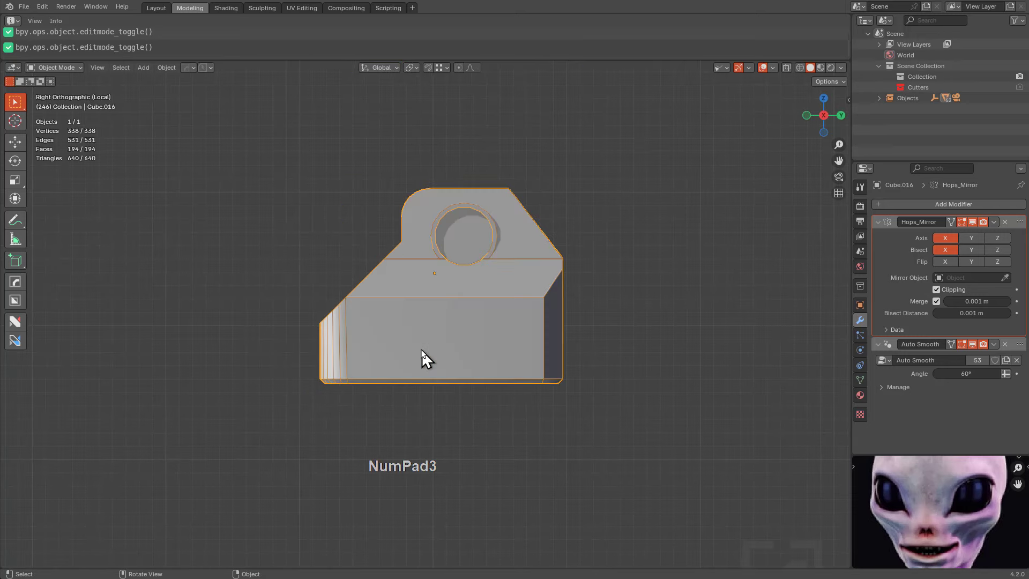
Knife a box of about 0.071 by 0.238 through the sight in front view, beside the front leg's inner edge
key("KP_1")
key("Tab")
key("alt+w")
mouse_move(541, 134)
left_mouse_down()
mouse_move(459, 404)
mouse_move(450, 473)
mouse_move(440, 459)
mouse_move(448, 451)
left_mouse_up()
key("x")
key("space")
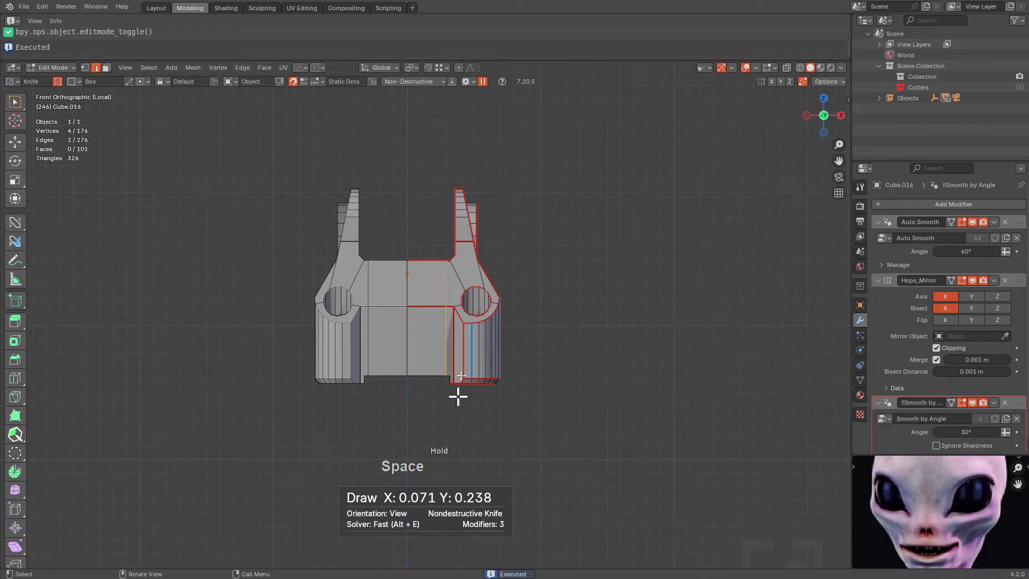
middle_click_drag(487, 252, 461, 308)
scroll(485, 300, "up", 4)
key("alt+a")
Knife a second box through the sight in right view, placing vertical cuts on both sides of the circular recess
middle_click_drag(570, 342, 461, 283, "alt")
scroll(500, 225, "down", 3)
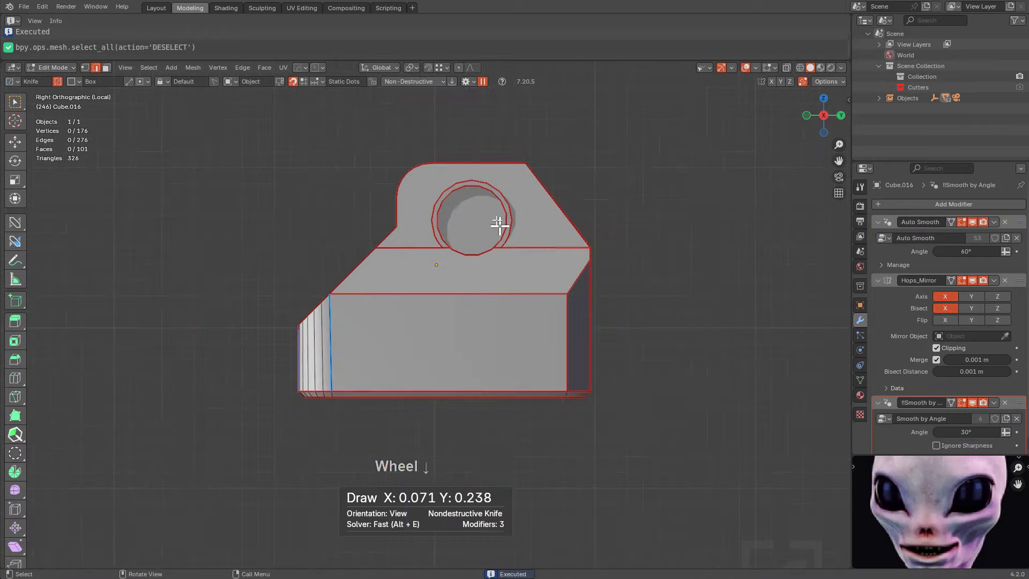
left_click_drag(434, 142, 519, 451)
key("space")
key("alt+a")
middle_click_drag(535, 379, 578, 438)
Select the three upper side faces around the circular recess, undoing the extra pick on the sloped face below
key("KP_1")
scroll(552, 195, "up", 3)
middle_click_drag(552, 195, 455, 256)
scroll(454, 255, "up", 2)
left_click(366, 348)
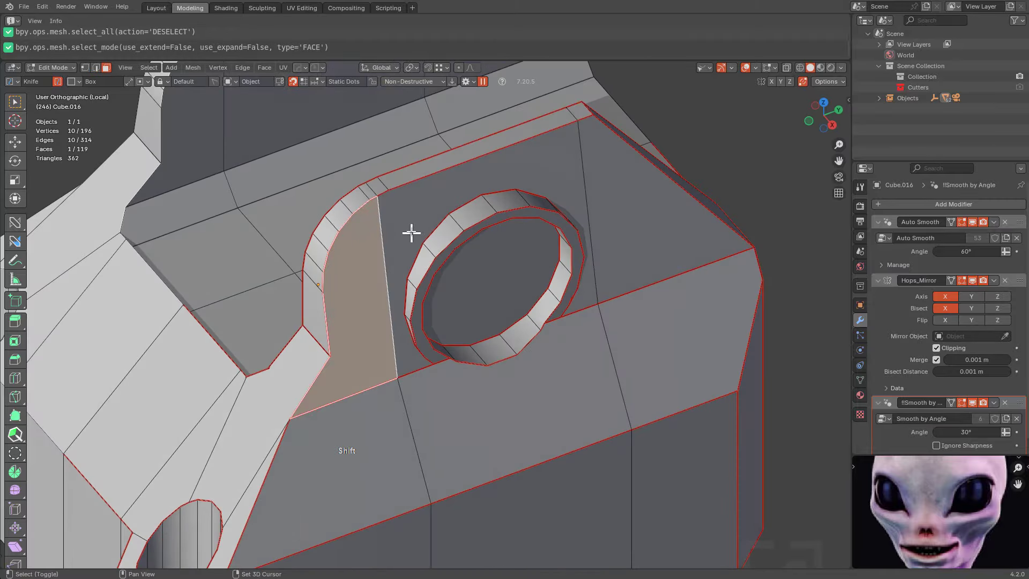
left_click(580, 174, "shift")
left_click(618, 184, "shift")
middle_click_drag(618, 184, 669, 309)
left_click(672, 369, "shift")
key("ctrl+z")
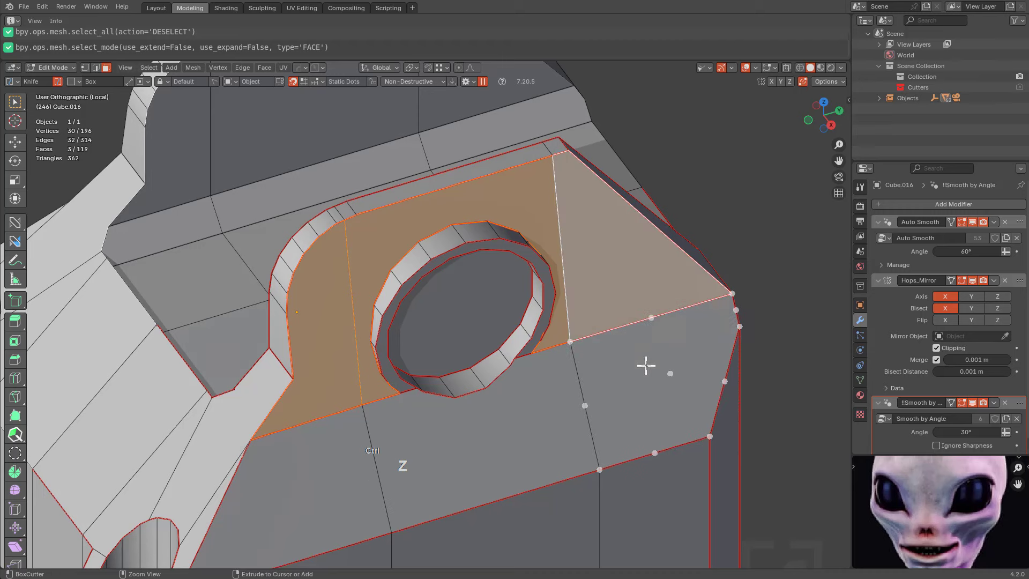
Inset the three selected side faces with a thickness of about 0.0037 m
left_click(8, 246)
left_click(305, 303)
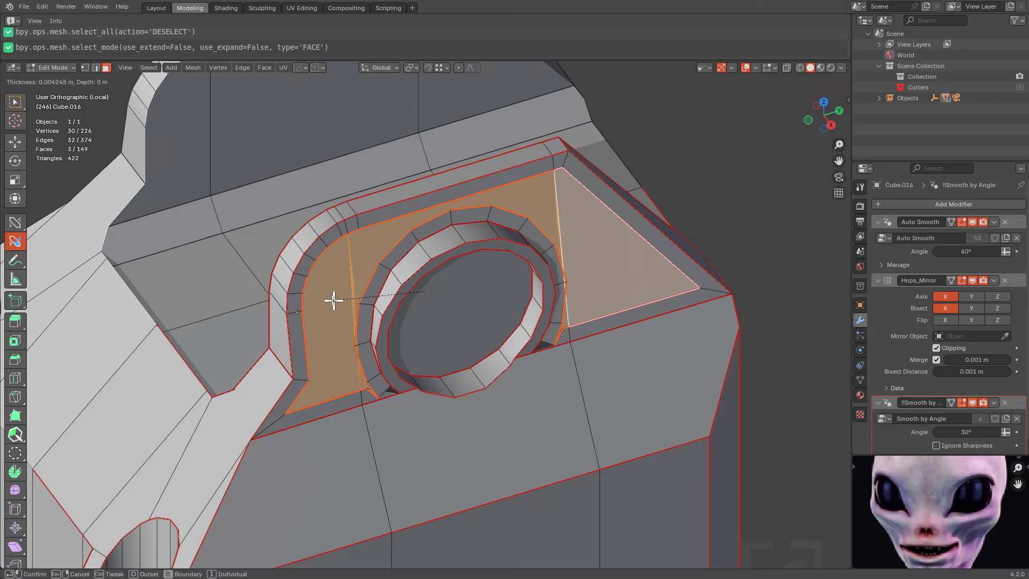
left_click(331, 299)
Slide the inset's lower corner vertex on the recess's curved side into its neighbour and dissolve the leftover edge beside it
scroll(457, 331, "up", 3)
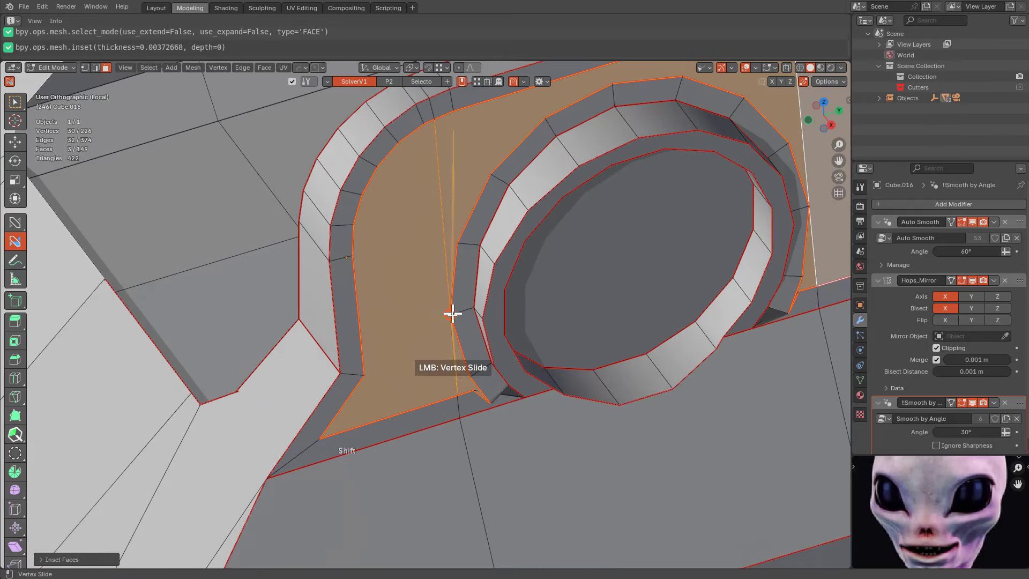
left_click_drag(476, 392, 460, 367, "shift")
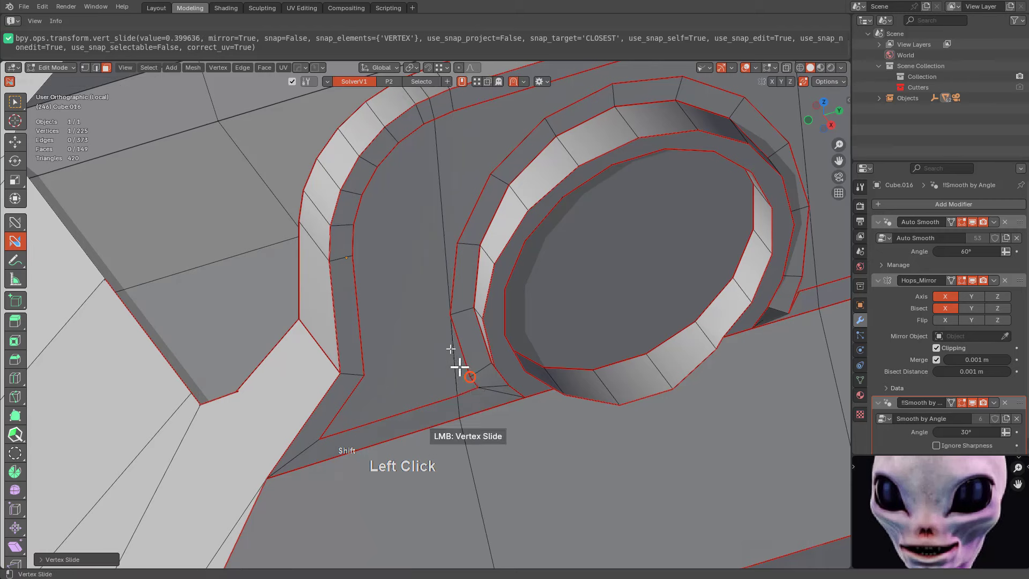
left_click(451, 341, "alt")
Slide the matching corner vertex on the recess's sloped side into the inset corner and dissolve the short edge beside it
scroll(452, 340, "down", 3)
middle_click_drag(453, 340, 360, 345)
scroll(319, 357, "up", 3)
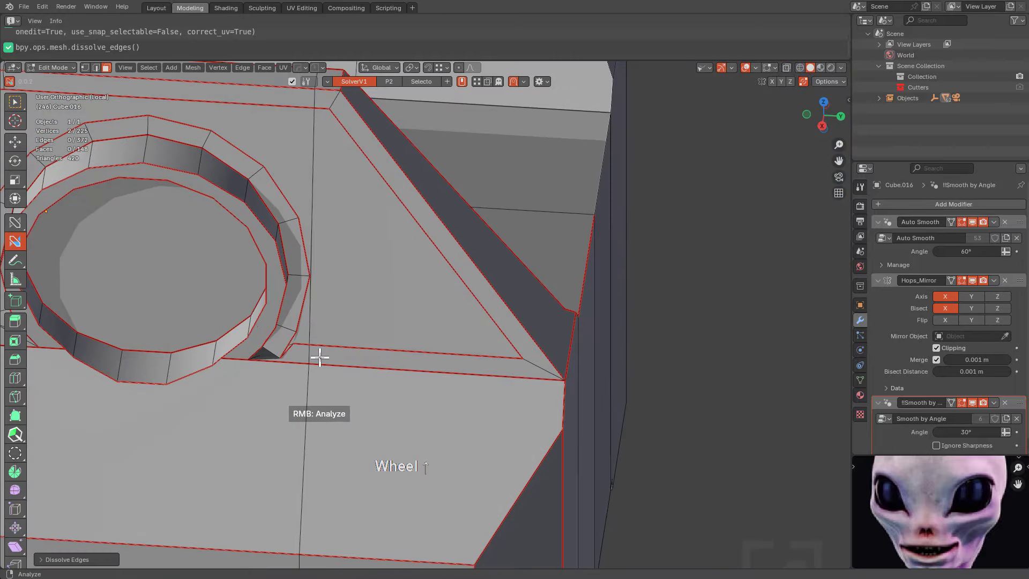
scroll(319, 358, "up", 1)
left_click_drag(250, 364, 264, 348, "shift")
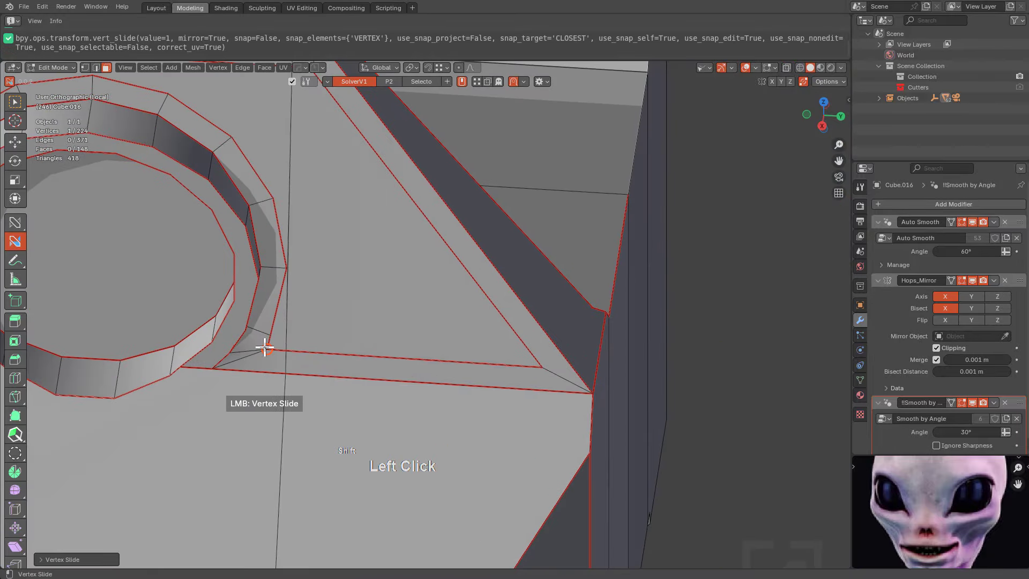
left_click(250, 355, "alt")
Dissolve the long vertical edge between the circular recess and the sloped rim of the side face
scroll(404, 374, "down", 3)
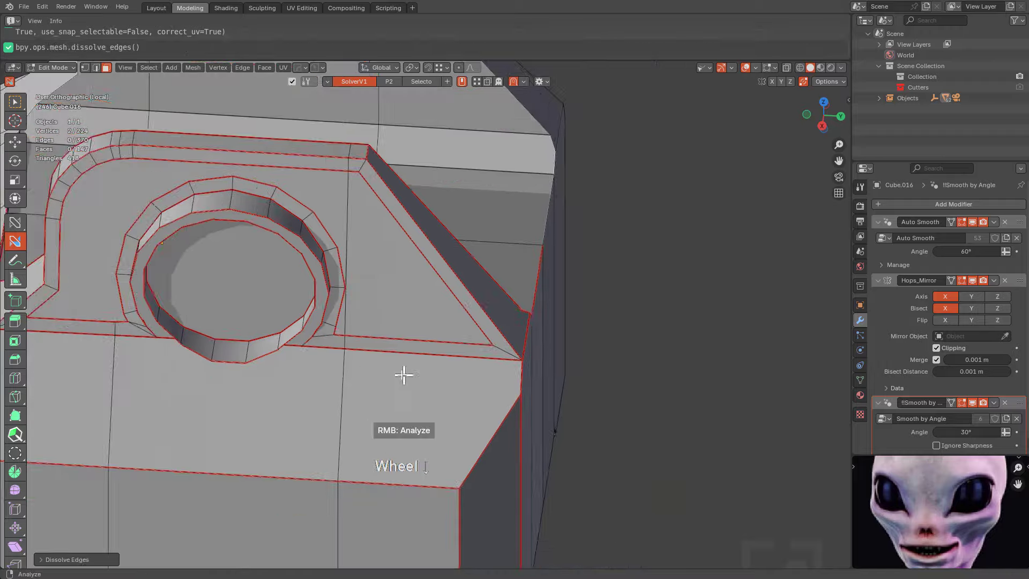
middle_click_drag(404, 374, 360, 370)
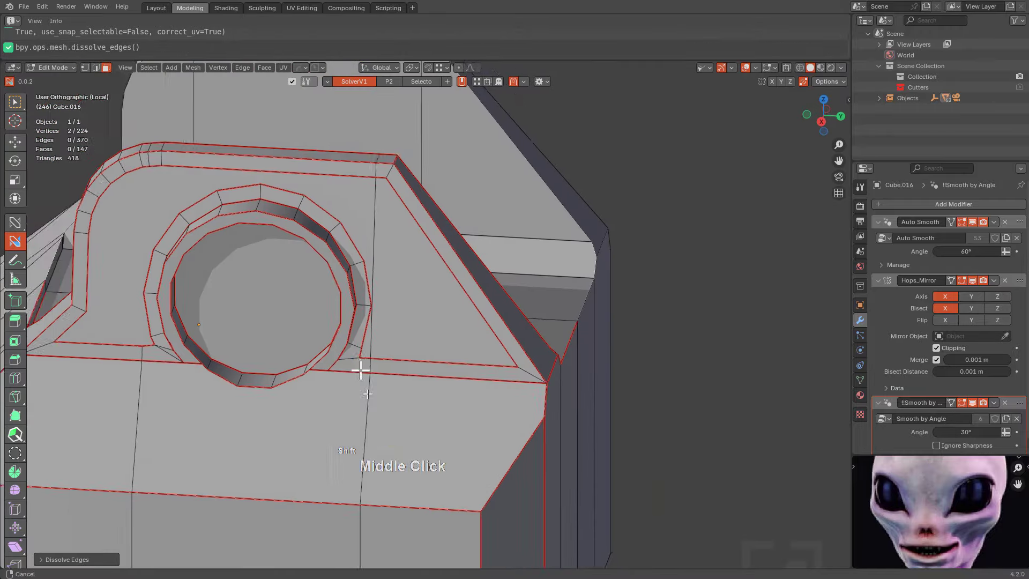
scroll(375, 268, "up", 2)
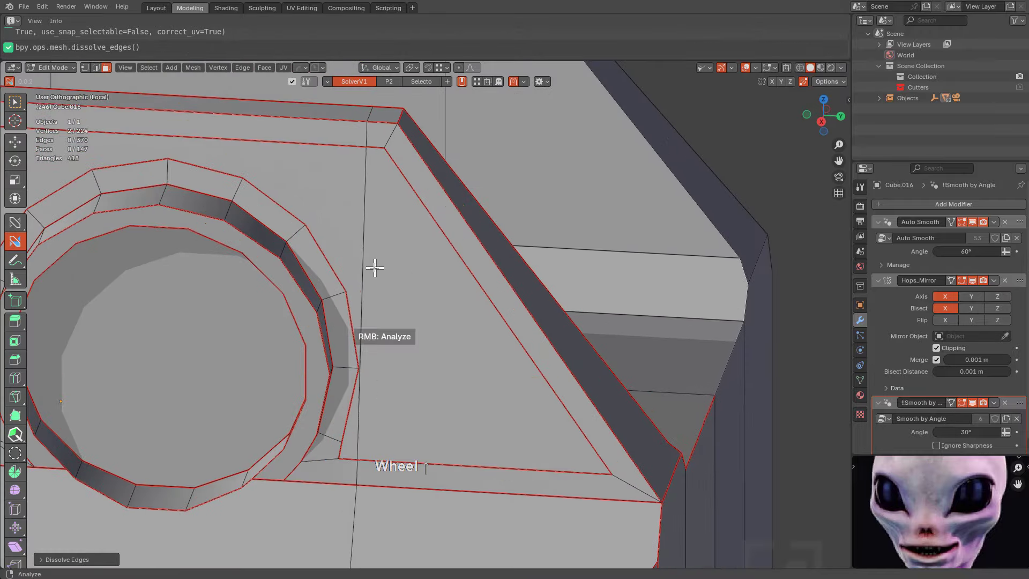
Add points midway along the sloped rim's edges and join them across the rim and over to the recess's outer ring
scroll(368, 267, "down", 3)
middle_click_drag(369, 267, 435, 335)
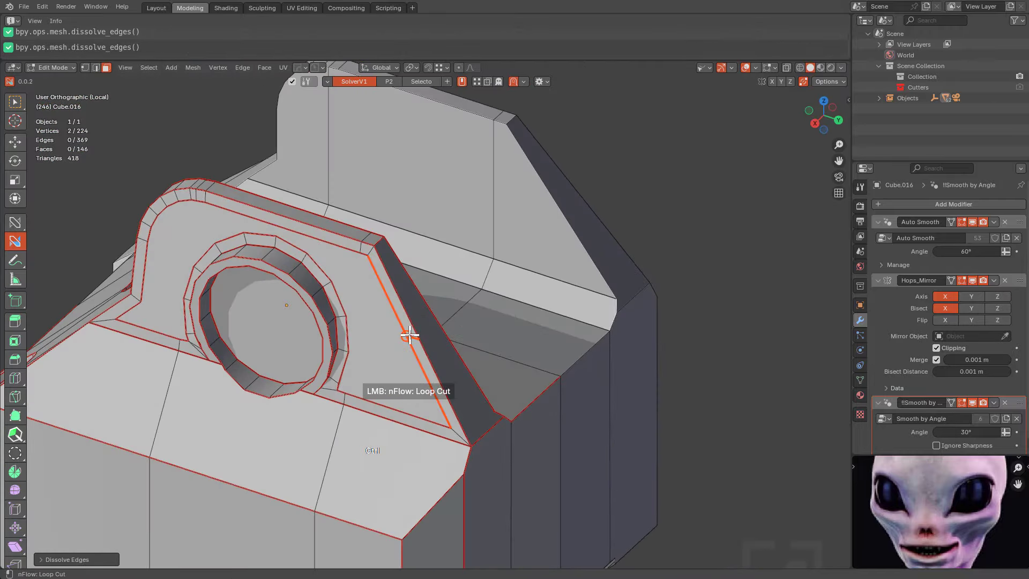
scroll(445, 334, "up", 1)
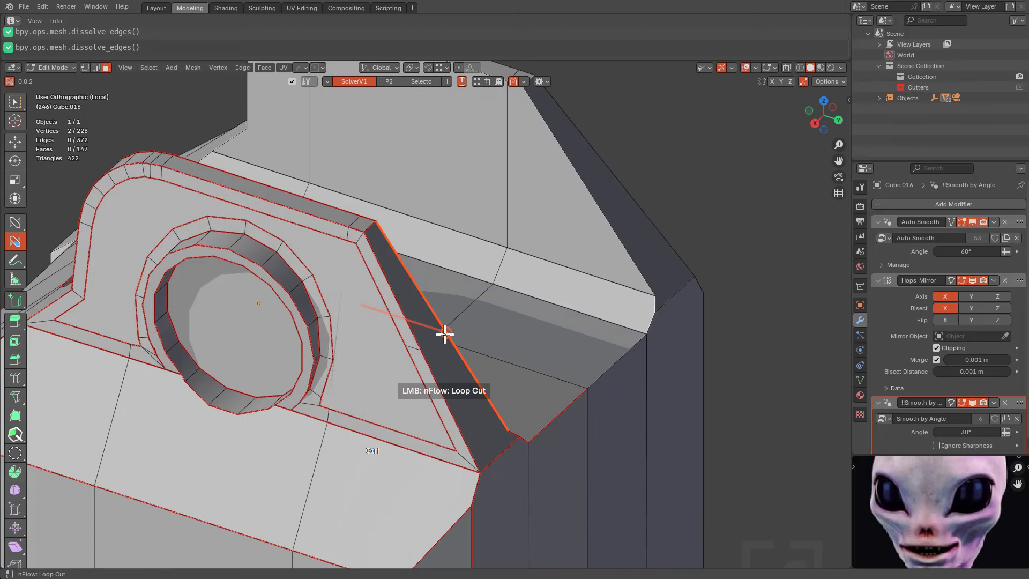
left_click(447, 334)
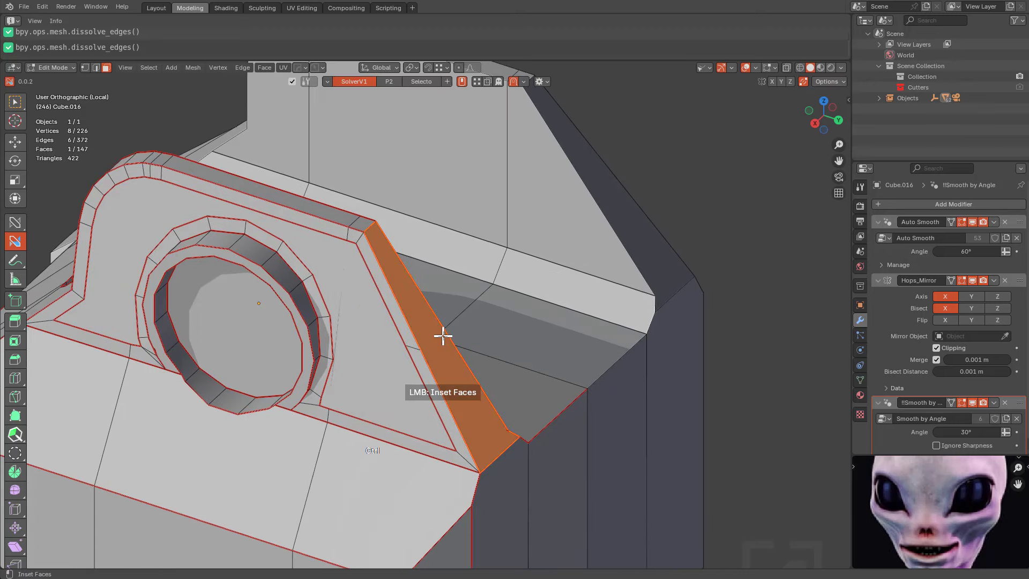
left_click(446, 334, "ctrl")
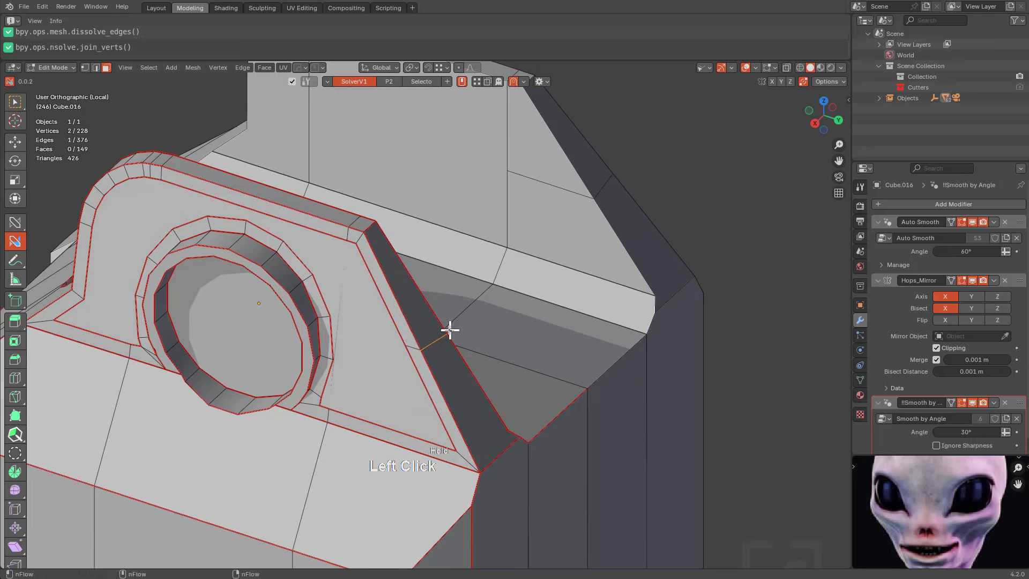
scroll(451, 329, "up", 1)
left_click_drag(393, 354, 317, 328)
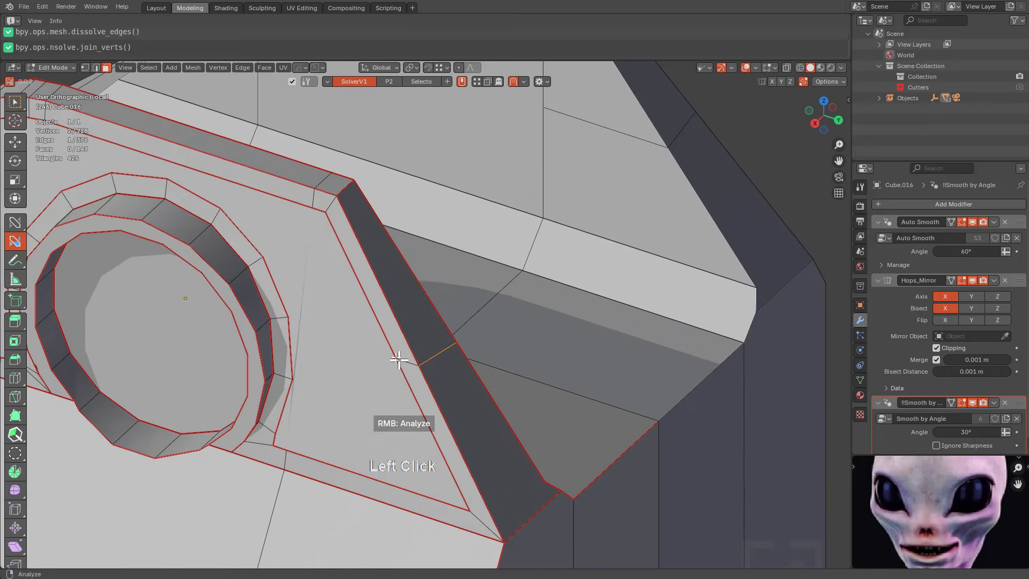
left_click_drag(396, 357, 323, 316)
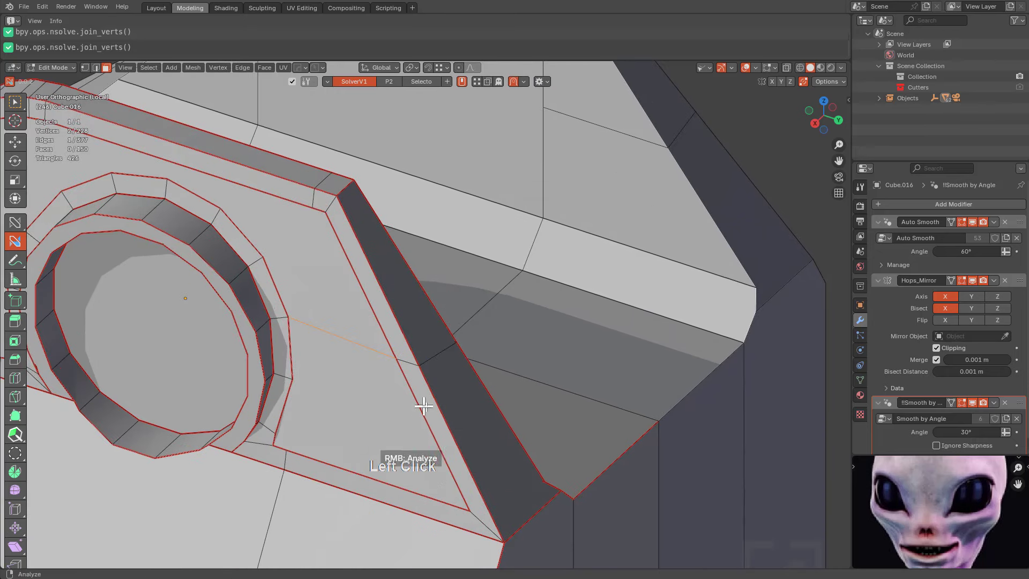
Add a second, lower cut line across the sloped rim and join it to the next vertex of the recess's outer ring
left_click(435, 433)
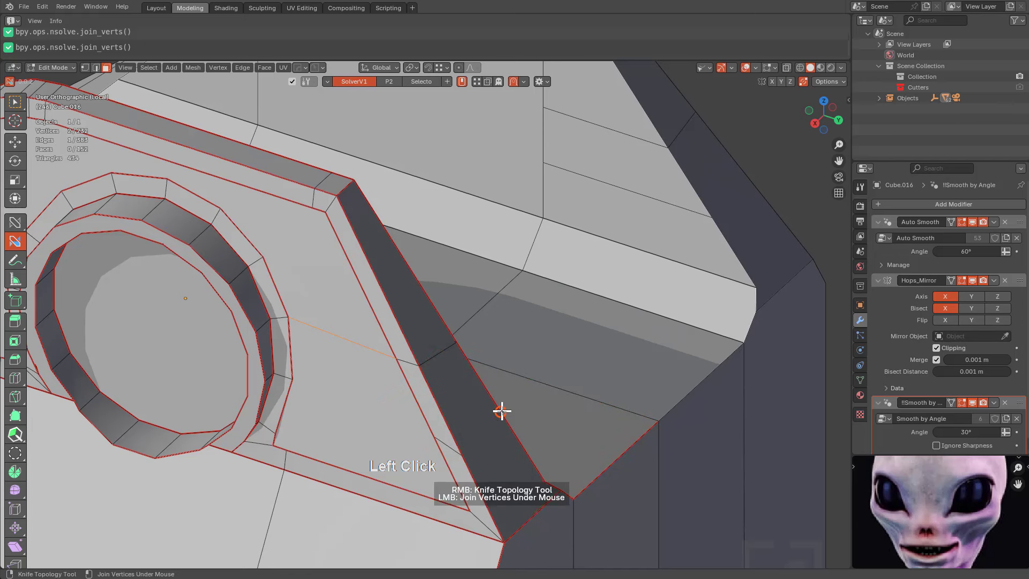
left_click_drag(500, 411, 471, 447)
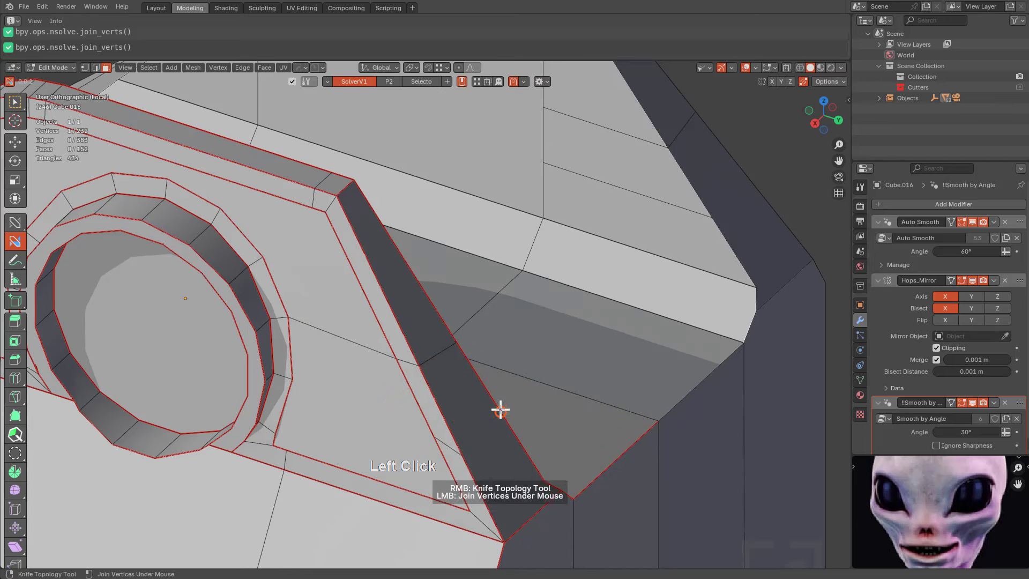
key("alt+a")
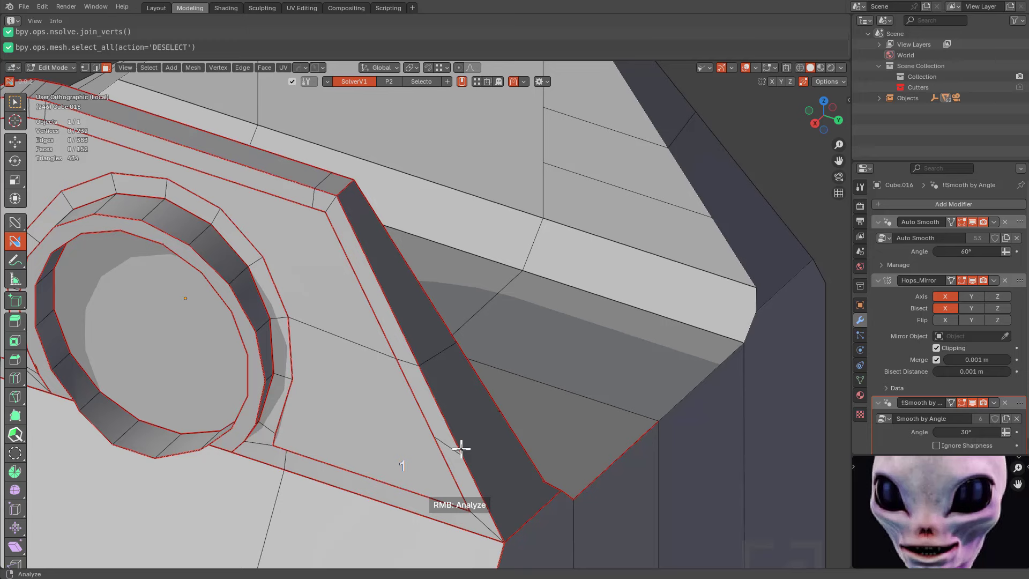
left_click(461, 448)
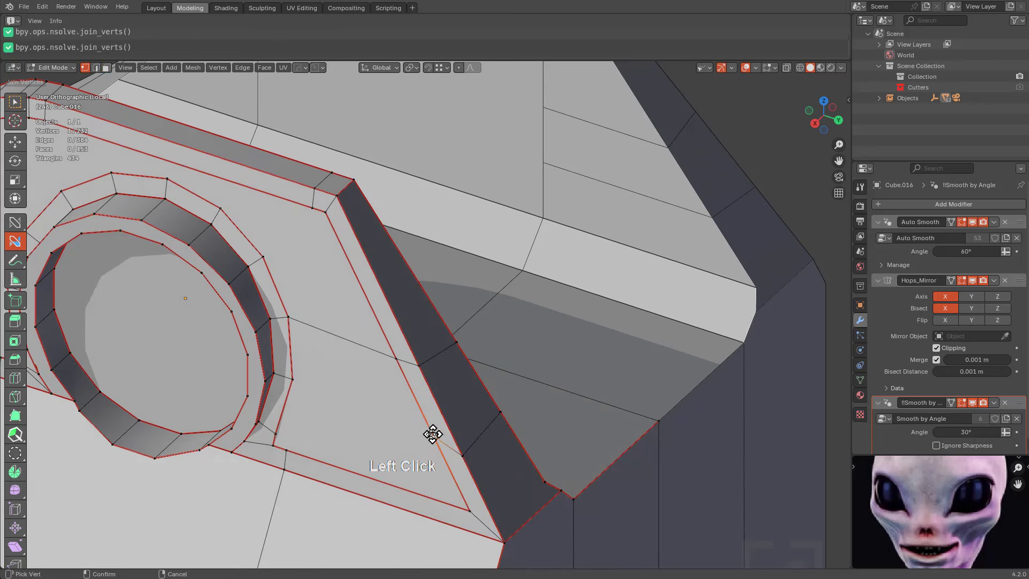
left_click_drag(432, 432, 299, 401)
Cut an edge down across the two new cut lines beside the ring to the lower inset edge
middle_click_drag(299, 400, 348, 408)
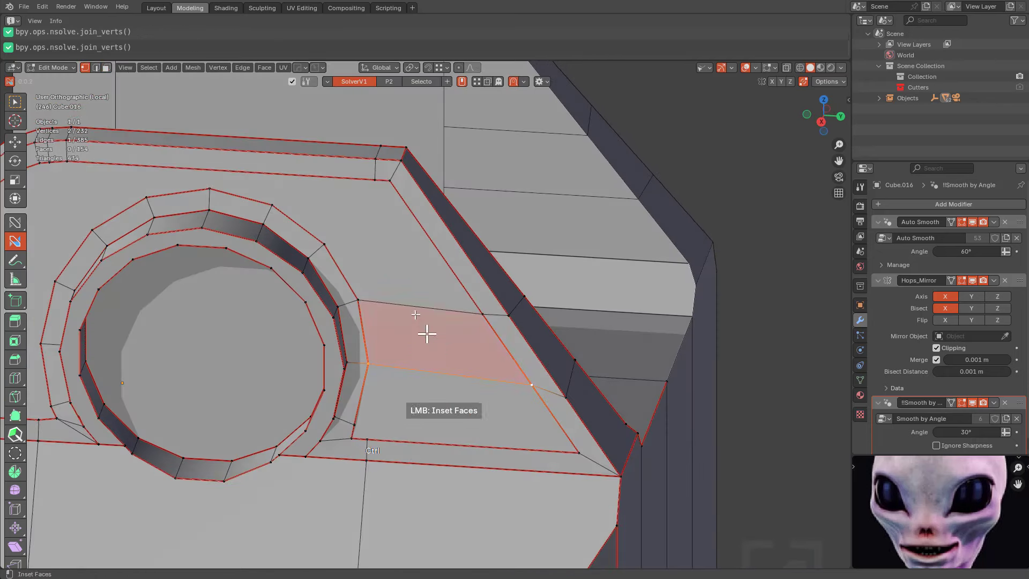
left_click_drag(404, 370, 390, 425)
middle_click_drag(391, 425, 356, 374)
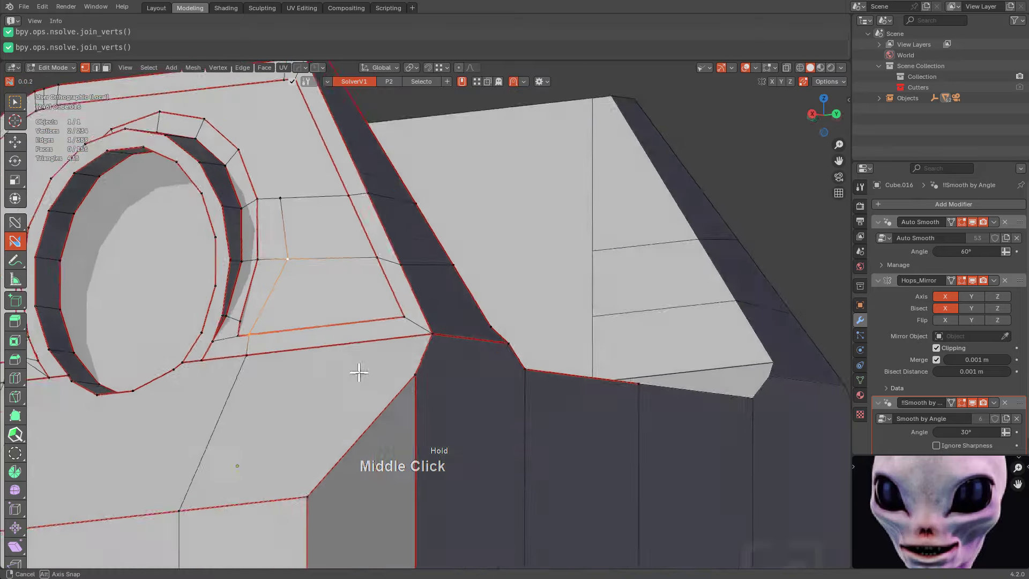
Join facing vertices of the recess's rings on its sloped side, undoing the misplaced cut
scroll(405, 394, "up", 3)
left_click_drag(335, 423, 359, 362)
left_click_drag(363, 293, 384, 315)
left_click_drag(374, 248, 333, 232)
middle_click_drag(332, 237, 393, 248)
key("ctrl+z")
left_click(462, 248)
left_click_drag(462, 249, 496, 269)
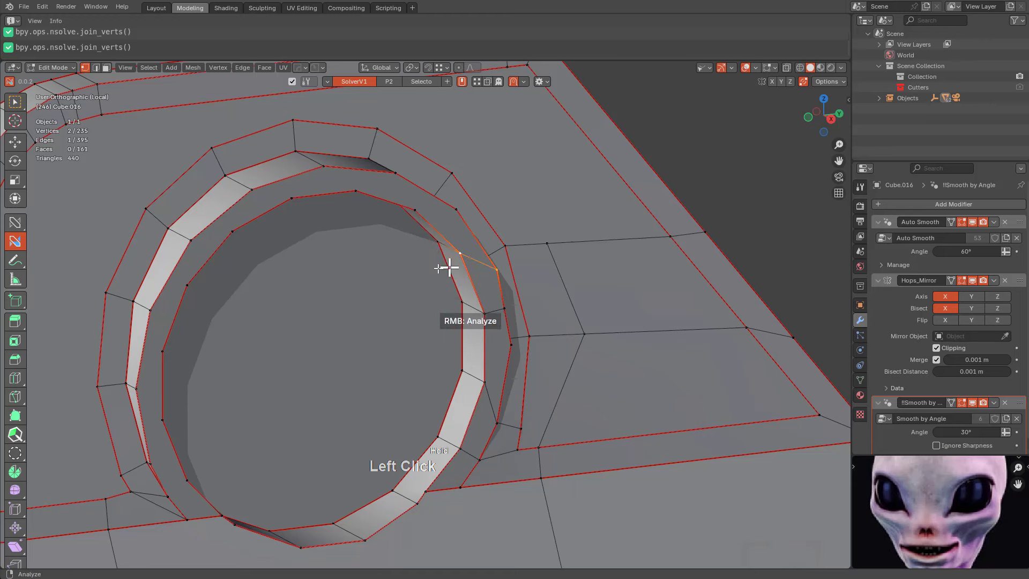
Slide the lower inset vertex on the recess's curved side into its neighbour and dissolve the remaining short edge
middle_click_drag(370, 293, 320, 320)
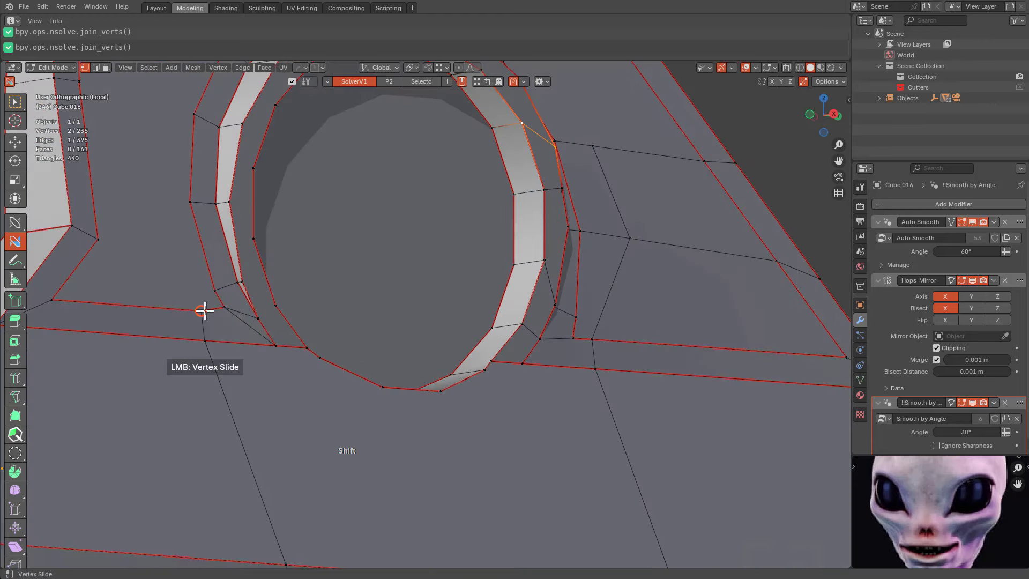
left_click_drag(205, 310, 232, 318, "shift")
left_click(241, 324, "alt")
scroll(312, 294, "down", 3)
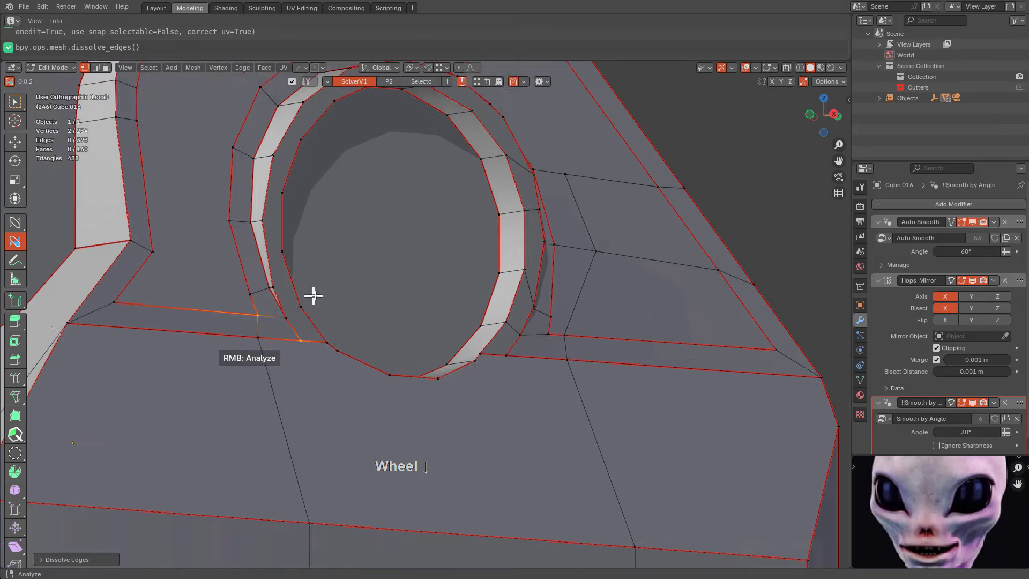
Join facing ring vertices at the recess's lower curved side and undo the unwanted extra cut
middle_click_drag(312, 294, 305, 322)
left_click_drag(292, 402, 288, 338)
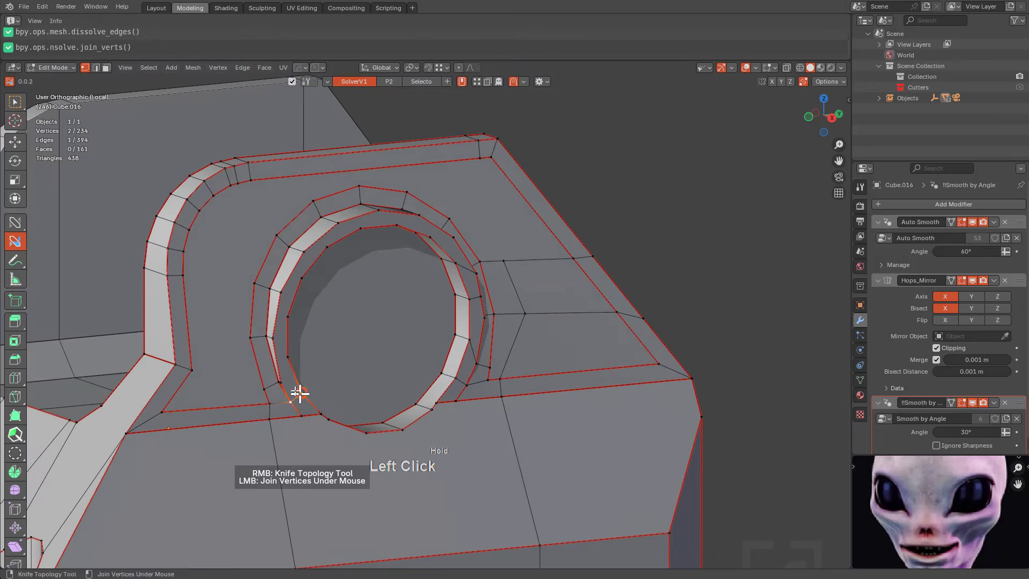
double_click(288, 325)
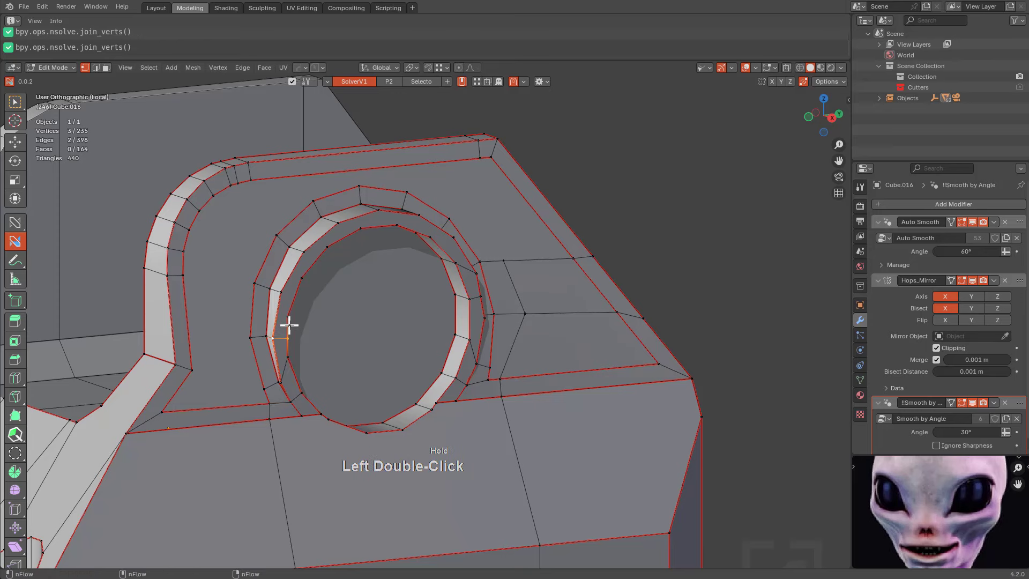
key("ctrl+z")
scroll(282, 341, "up", 5)
key("ctrl+z")
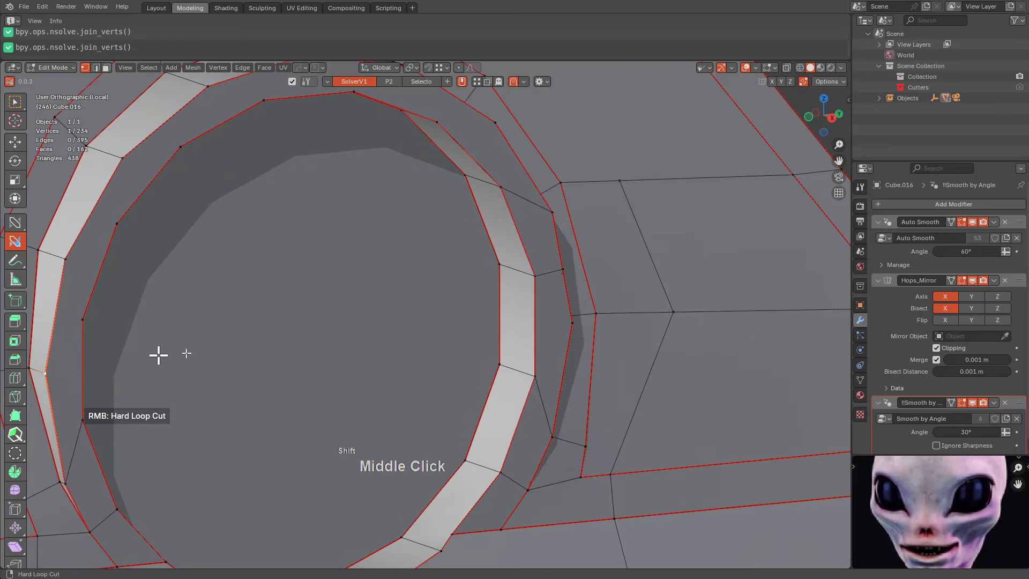
Join the recess wall's vertices to the matching inner hole vertices up along the curved side
middle_click_drag(159, 353, 384, 347, "shift")
left_click_drag(309, 312, 311, 313)
left_click_drag(281, 358, 309, 313)
key("a")
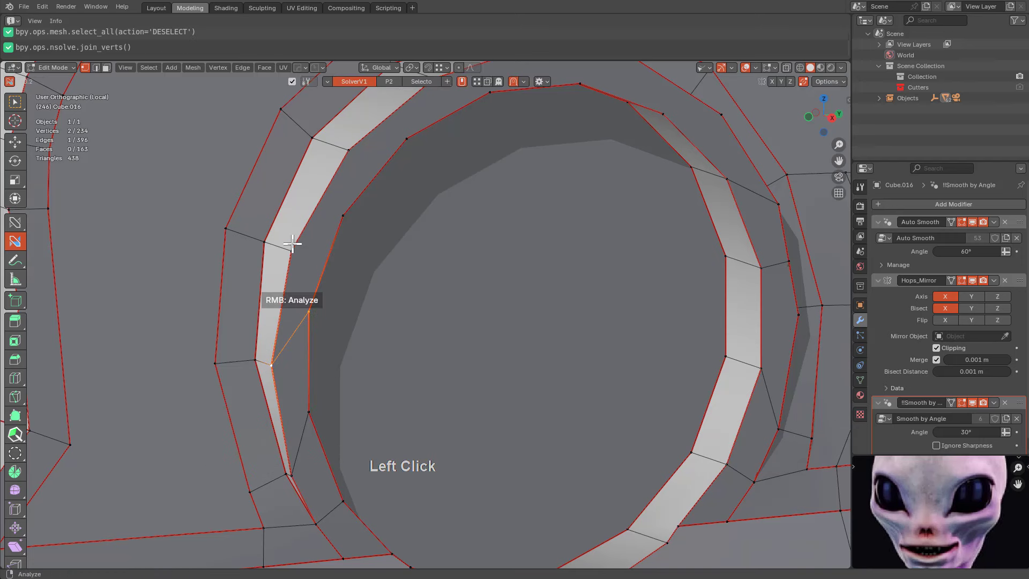
left_click_drag(340, 220, 340, 212)
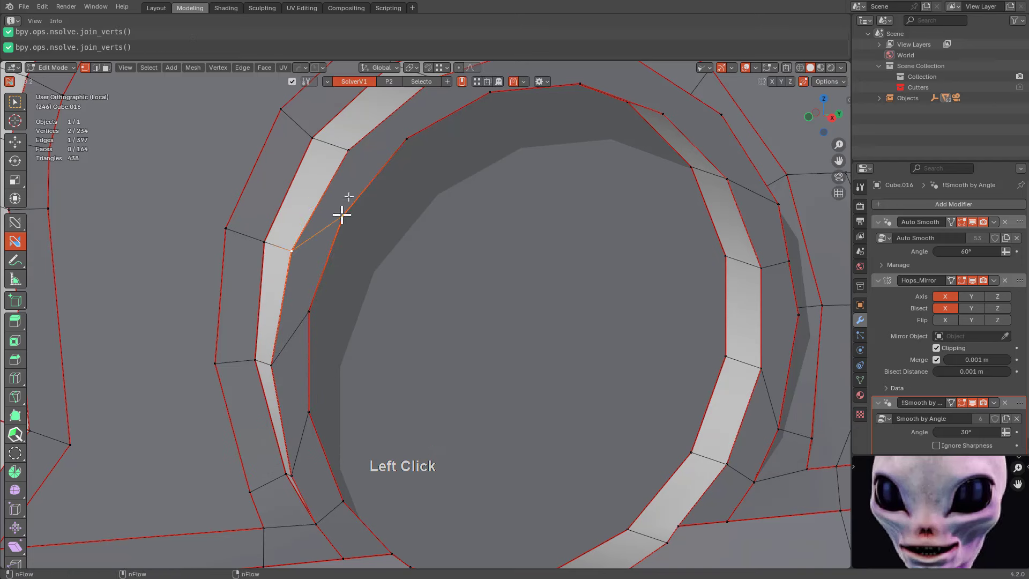
left_click_drag(349, 151, 407, 139)
Join the remaining wall vertices to the inner hole vertices around the recess's top and sloped side
middle_click_drag(494, 150, 328, 285, "shift")
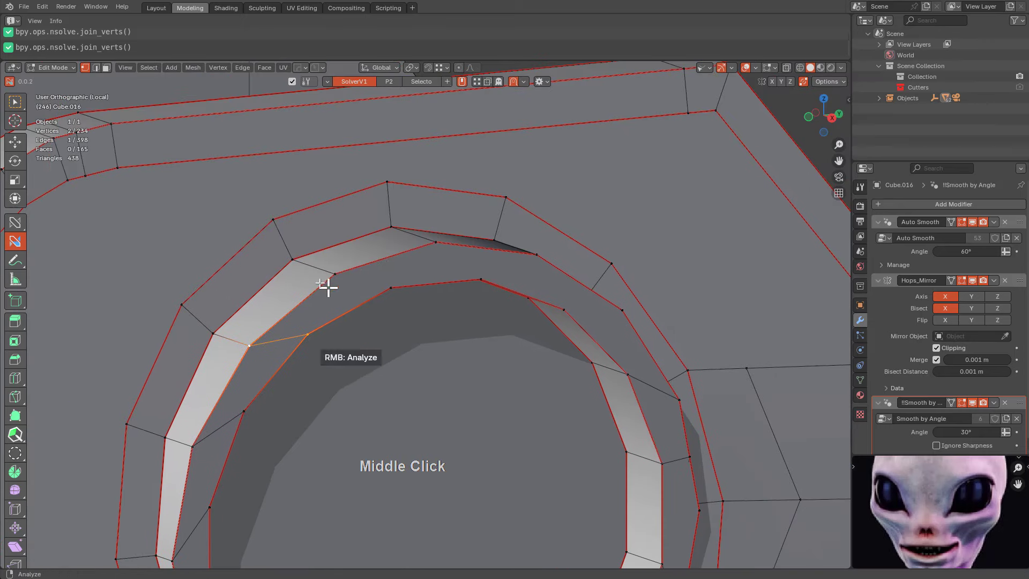
left_click_drag(335, 274, 391, 287)
left_click_drag(443, 242, 467, 272)
scroll(507, 338, "down", 3)
middle_click_drag(507, 338, 457, 355)
left_click_drag(236, 345, 269, 391)
Inset the circular bottom face of the recess with a thickness of about 0.0036 m and clear the selection
scroll(344, 395, "down", 5)
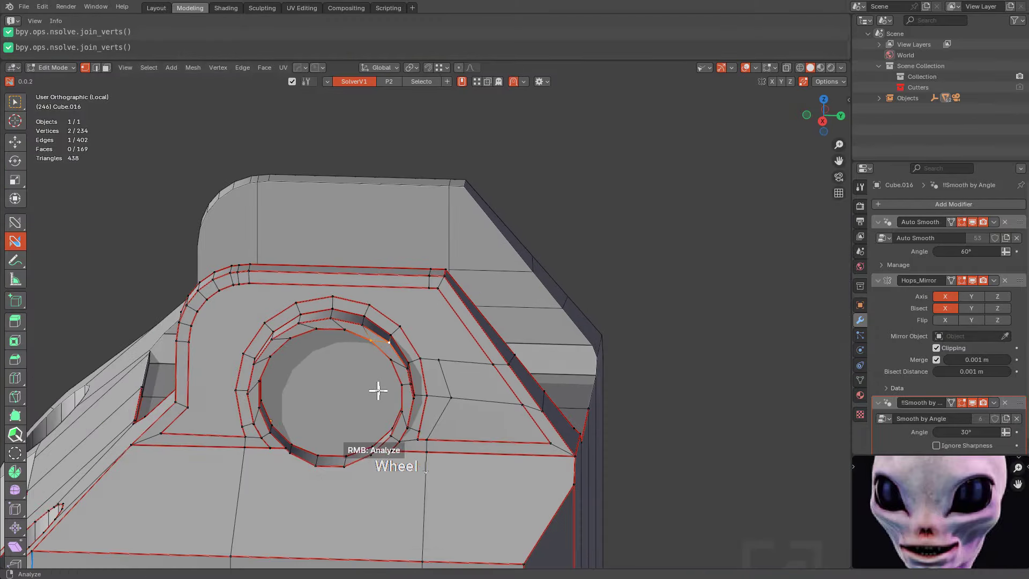
middle_click_drag(379, 391, 496, 318)
scroll(429, 372, "up", 3)
scroll(409, 399, "down", 1)
left_click(529, 326, "ctrl")
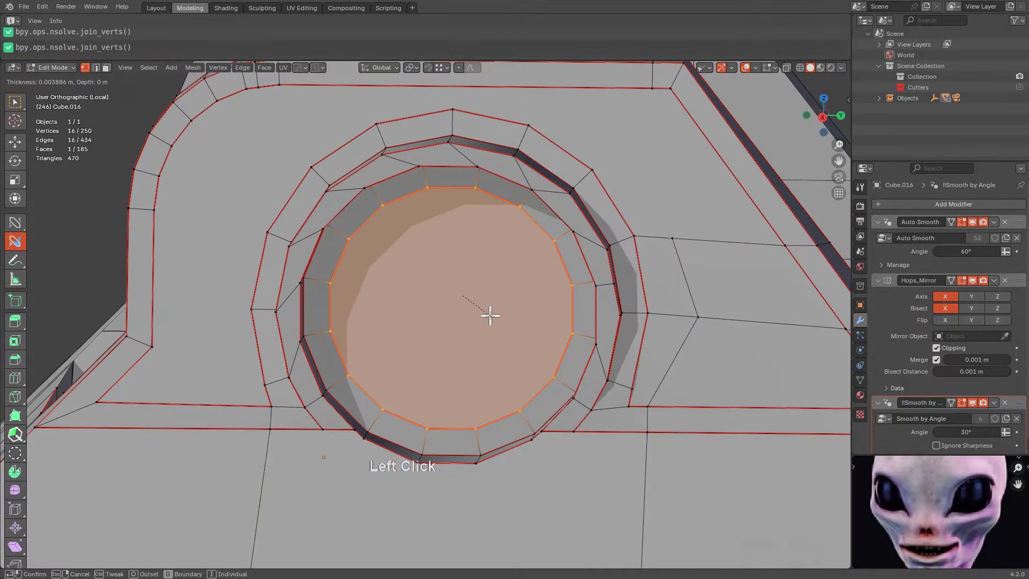
left_click(491, 315)
key("alt+a")
Inset the sloped face directly below the recess with a thickness of about 0.0029 m and clear the selection
middle_click_drag(432, 374, 450, 420)
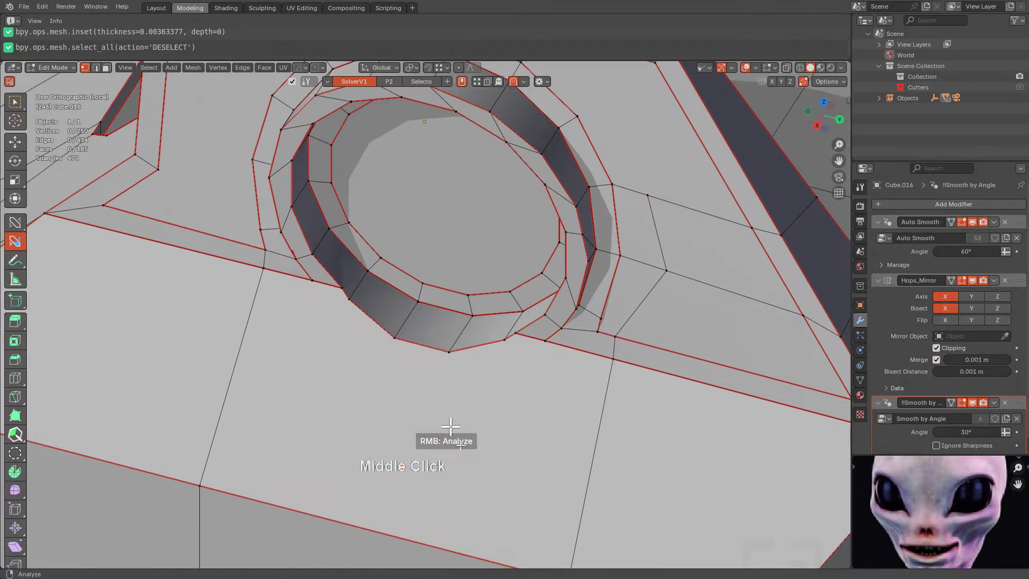
left_click(496, 461)
key("i")
left_click(493, 456)
key("alt+a")
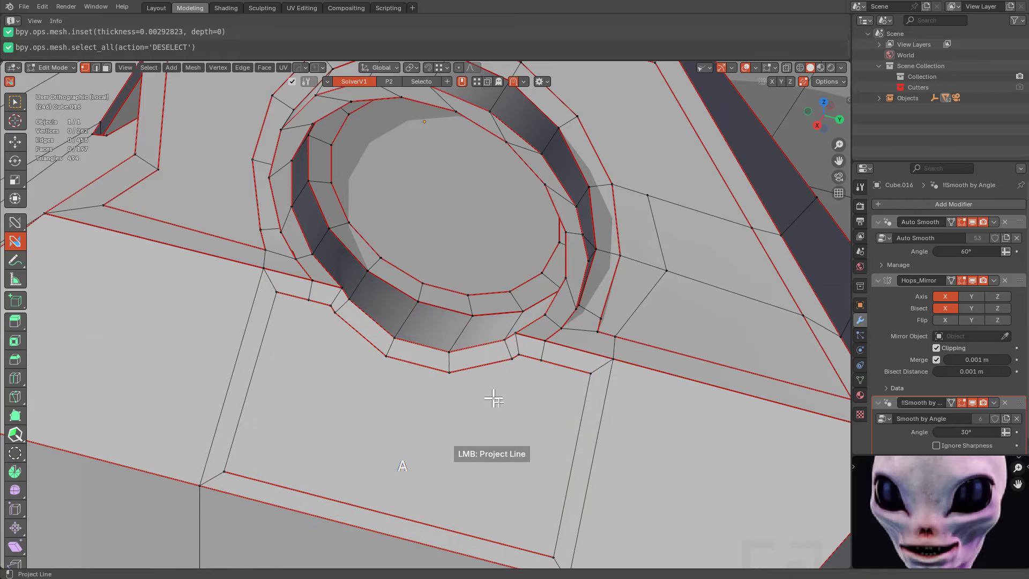
Slide the lower inset's extra vertices together at the recess's curved-side notch and dissolve the short edge left there
middle_click_drag(484, 296, 545, 370)
middle_click_drag(381, 404, 345, 386)
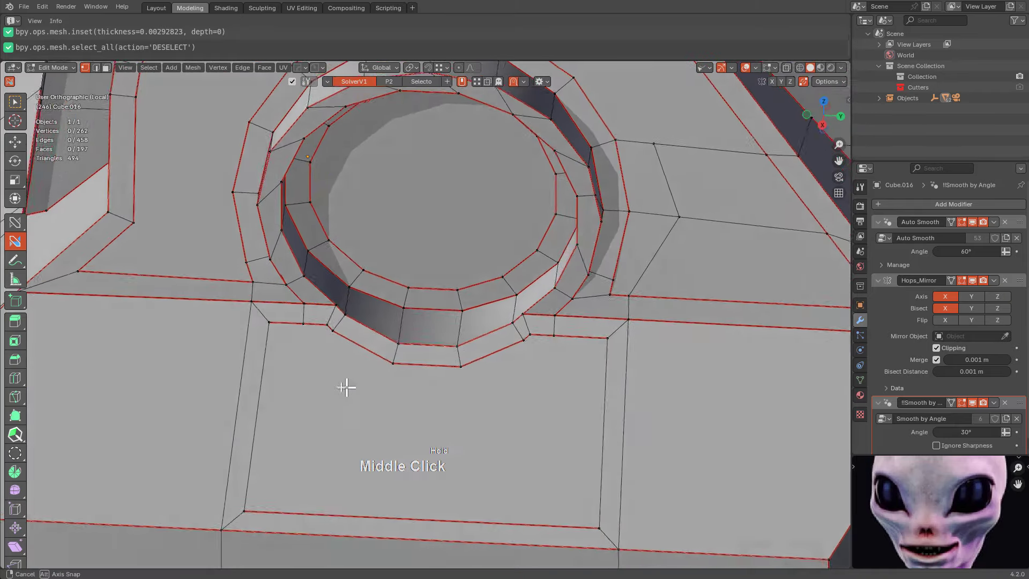
scroll(338, 337, "up", 4)
middle_click_drag(338, 338, 433, 408, "shift")
left_click_drag(404, 424, 365, 399)
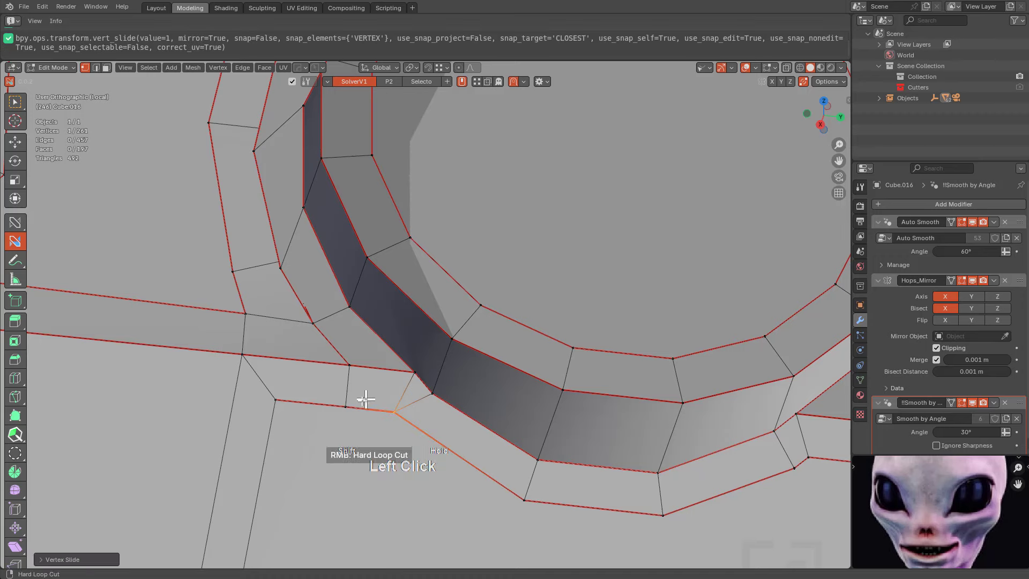
left_click(396, 391)
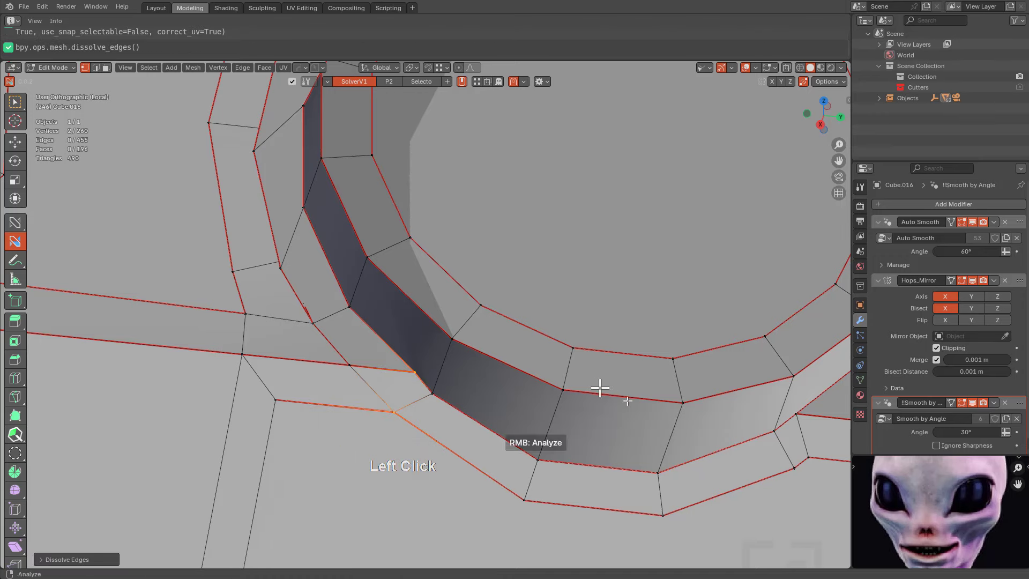
Slide the inset's extra vertices together at the recess's opposite lower notch so the short leftover edge collapses
middle_click_drag(597, 386, 355, 340, "shift")
mouse_move(423, 361)
left_mouse_down()
mouse_move(446, 354)
mouse_move(431, 352)
left_mouse_up()
left_click(431, 334)
scroll(444, 342, "down", 5)
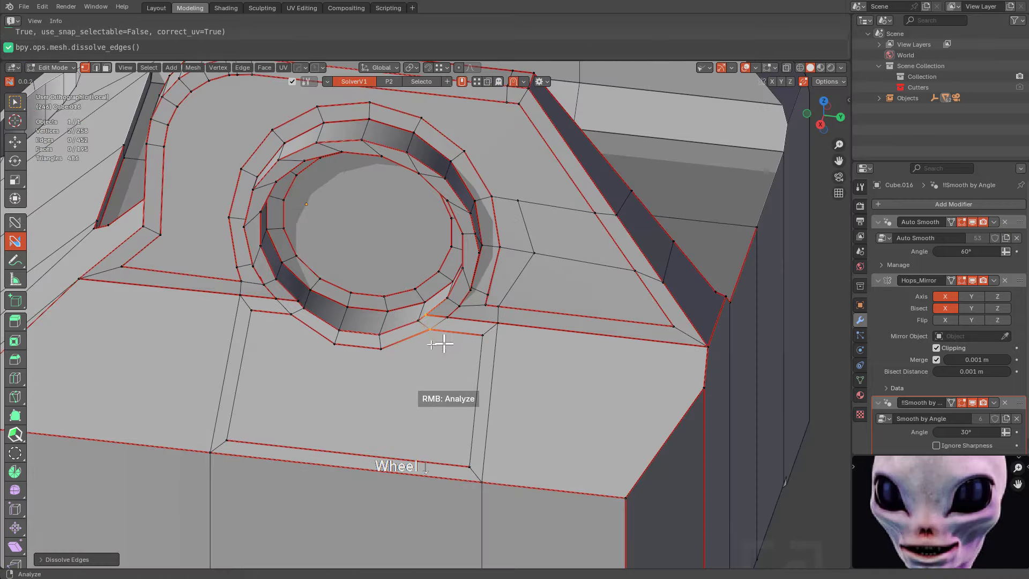
middle_click_drag(444, 344, 357, 354)
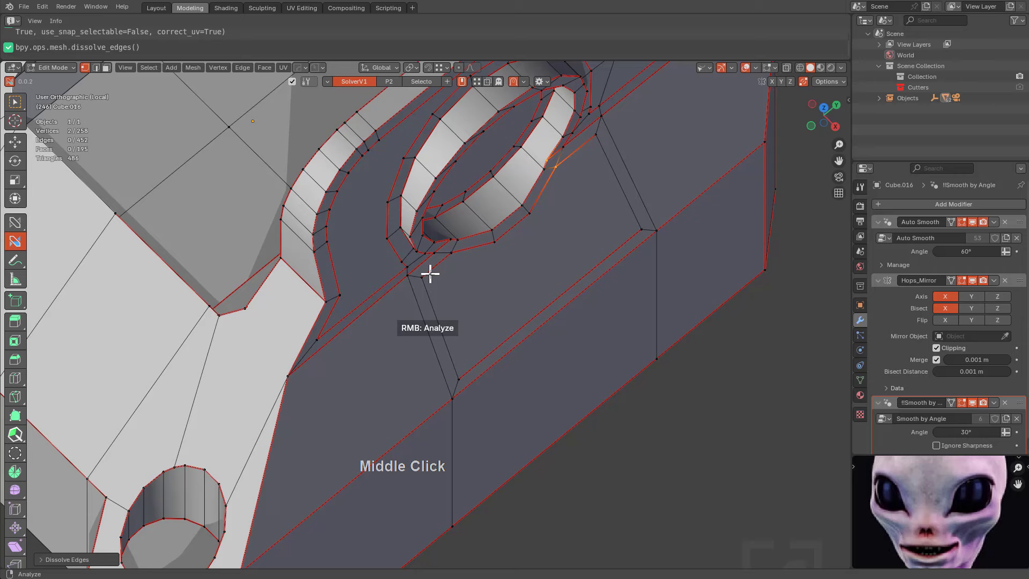
Knife-cut from the lower inset's two upper corners out to the side edges of the sloped face
right_click(430, 274)
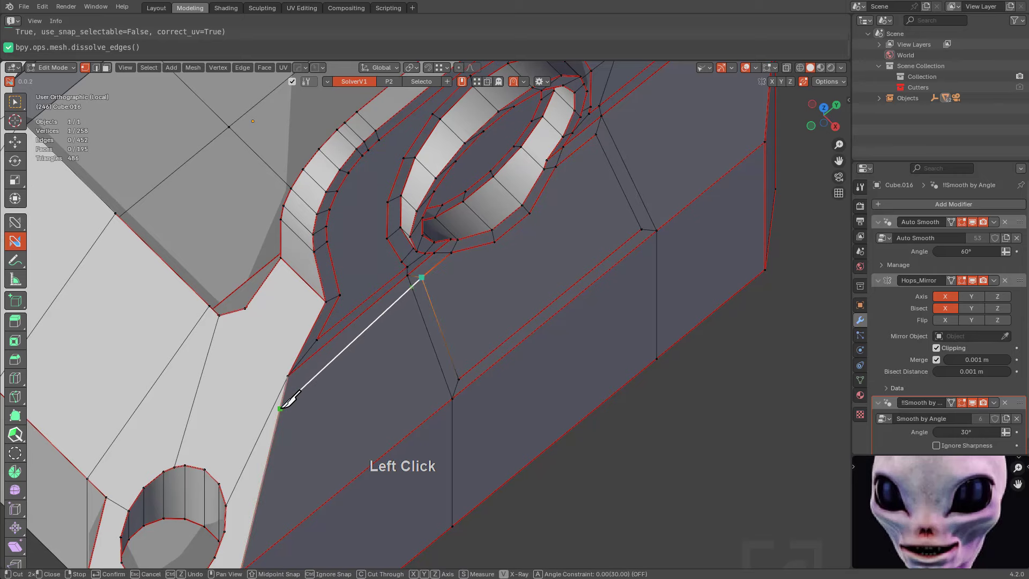
middle_click_drag(606, 331, 664, 240)
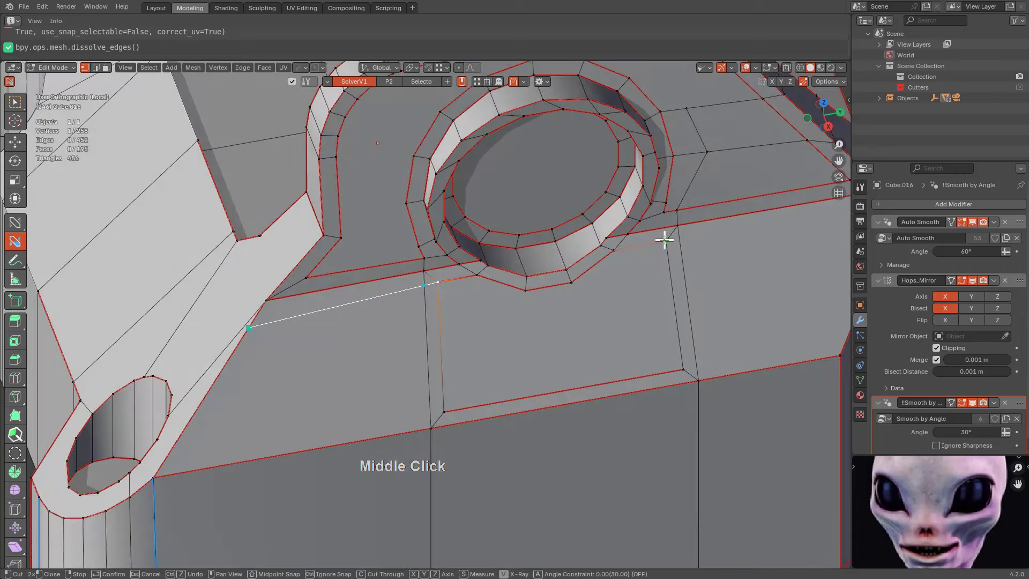
scroll(742, 236, "down", 3)
key("space")
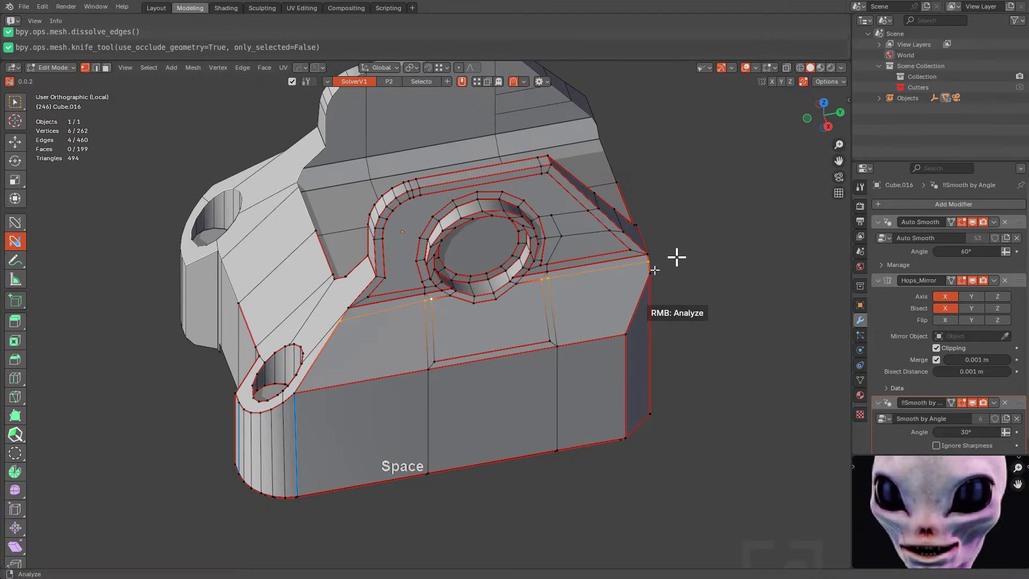
Dissolve the leftover inset border edges on the sloped face below the recess
scroll(498, 315, "up", 4)
left_click(433, 289, "alt")
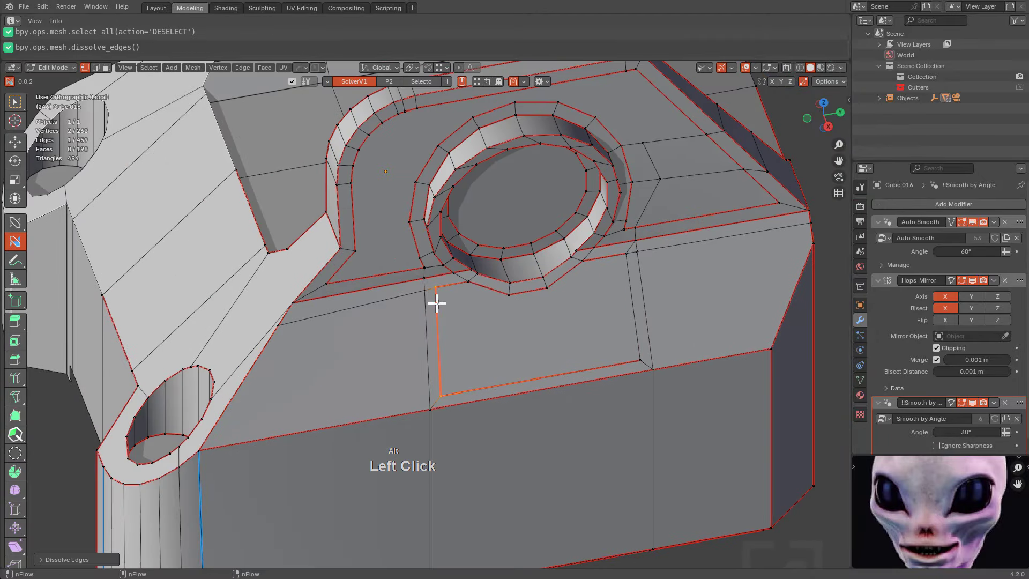
left_click(436, 303, "alt")
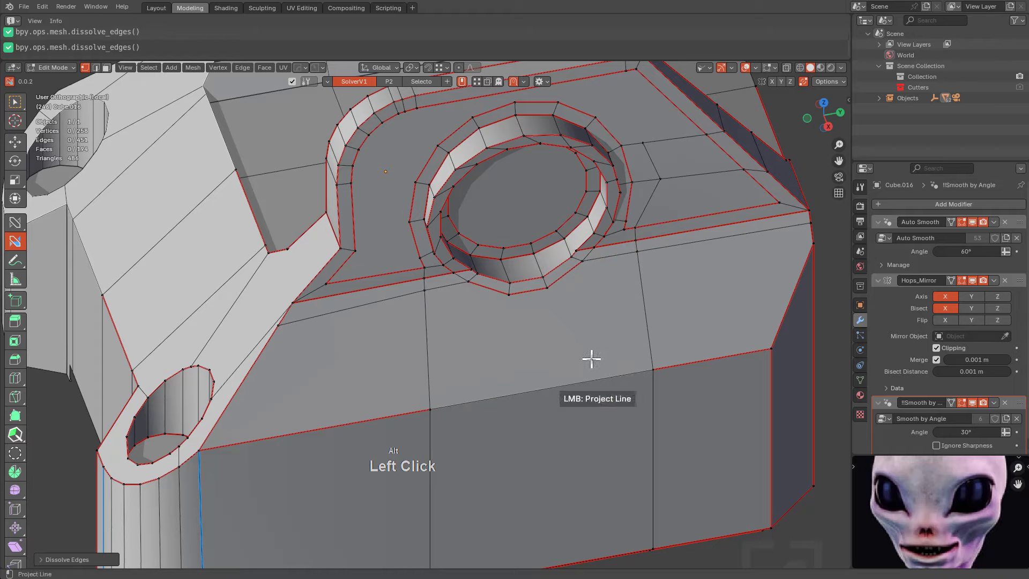
Slide the new cut's end vertex along the sloped face's side edge toward the raised panel's corner
middle_click_drag(591, 359, 397, 363)
scroll(257, 374, "up", 3)
left_click(268, 350, "shift")
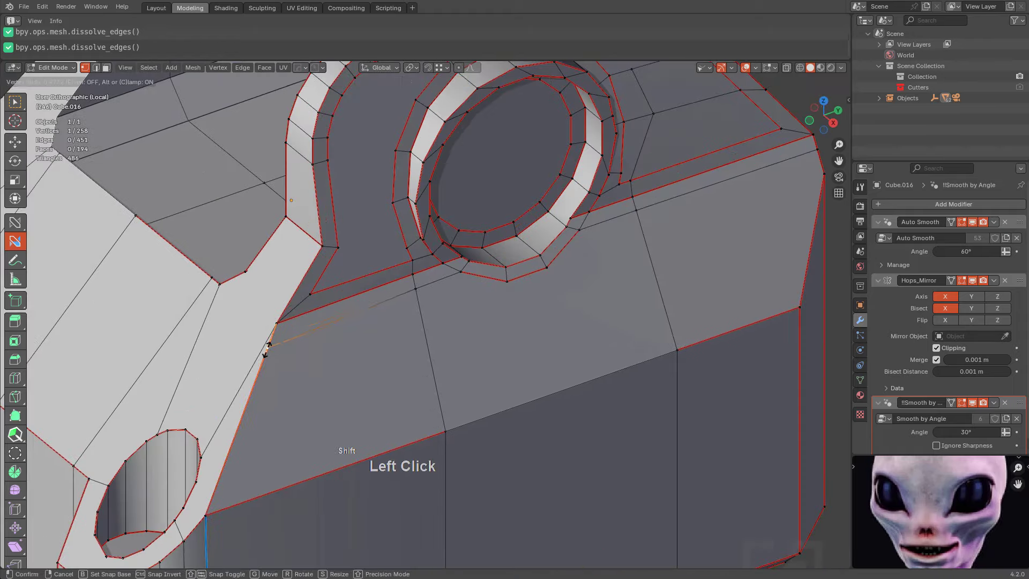
left_click(267, 346)
Merge the extra vertices beside the recess's straight-edged flank by vertex sliding and dissolve the surplus edges there
scroll(540, 339, "up", 3)
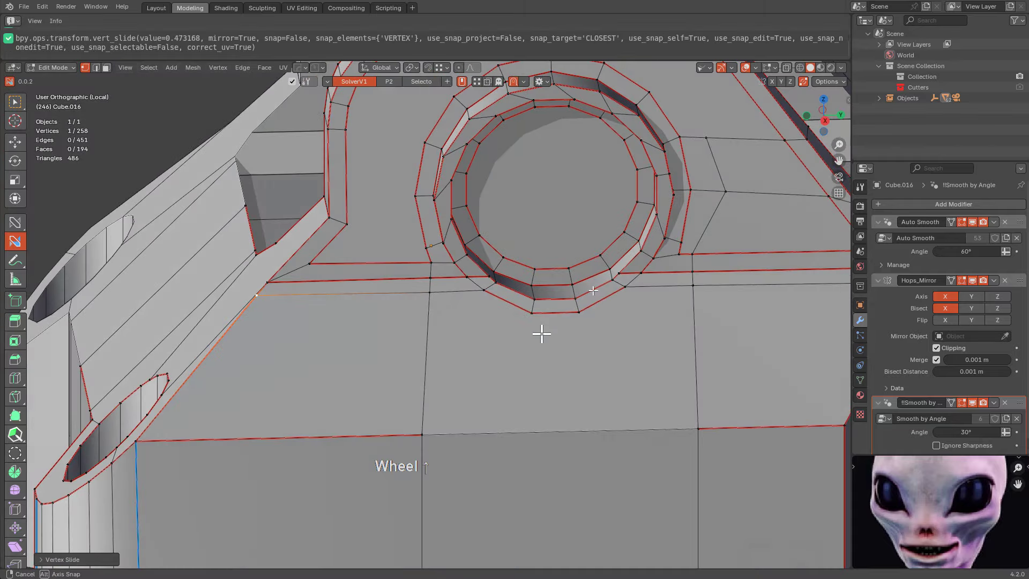
left_click_drag(724, 191, 714, 190, "shift")
middle_click_drag(735, 276, 555, 320, "shift")
scroll(555, 319, "up", 3)
left_click_drag(549, 284, 513, 284, "shift")
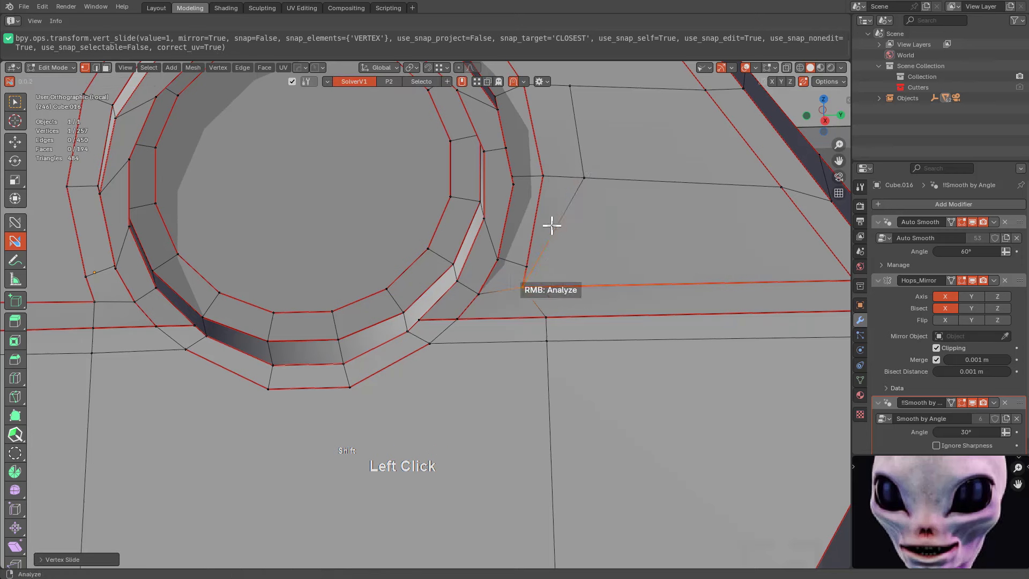
left_click(561, 228, "alt")
left_click(577, 140, "alt")
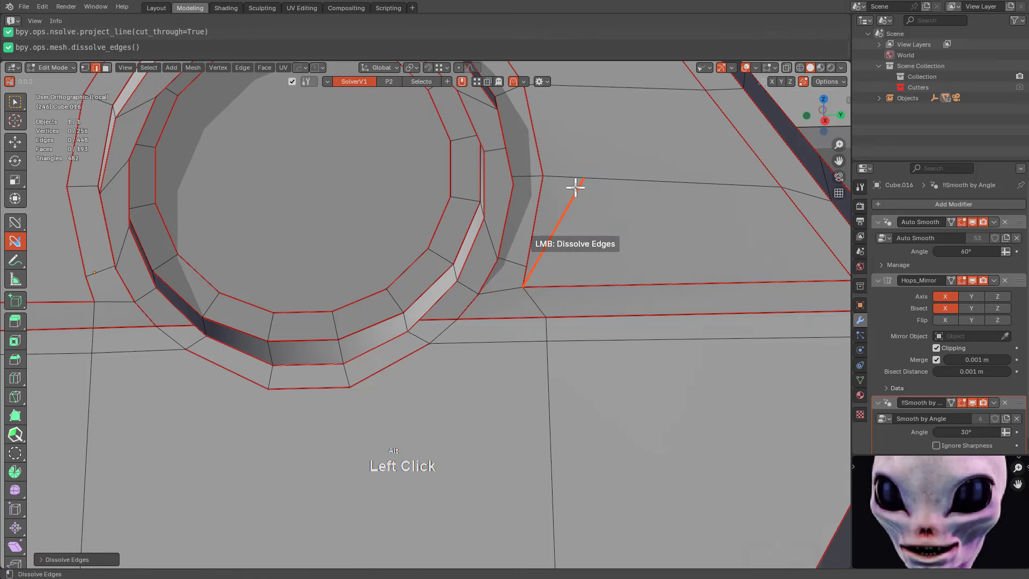
mouse_move(533, 327)
left_mouse_down("shift")
mouse_move(536, 315)
mouse_move(529, 340)
left_mouse_up("shift")
Join the panel inset's corner vertex to the ring around the recess on the curved side
scroll(430, 329, "up", 6)
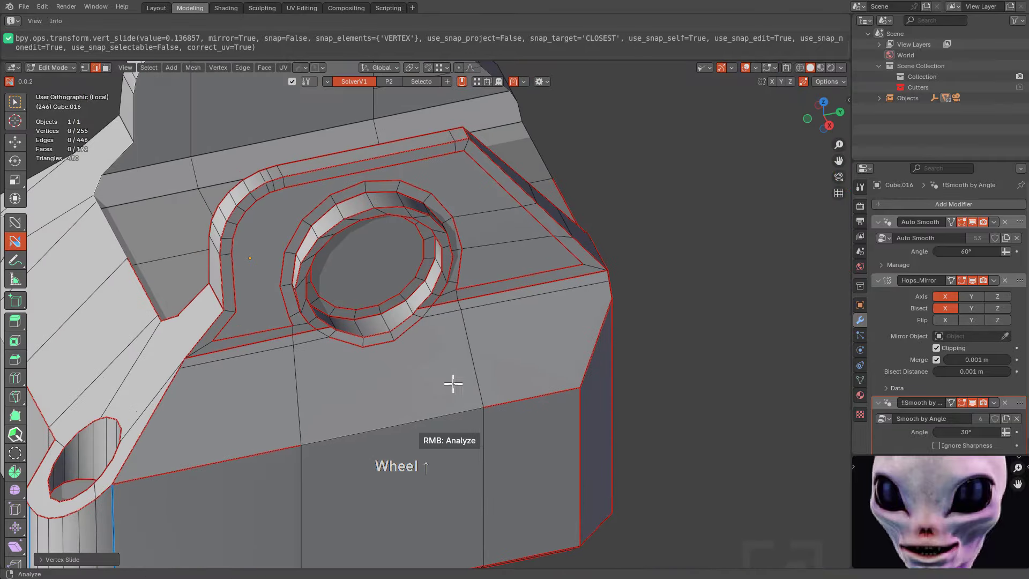
middle_click_drag(416, 397, 379, 397)
scroll(348, 354, "up", 3)
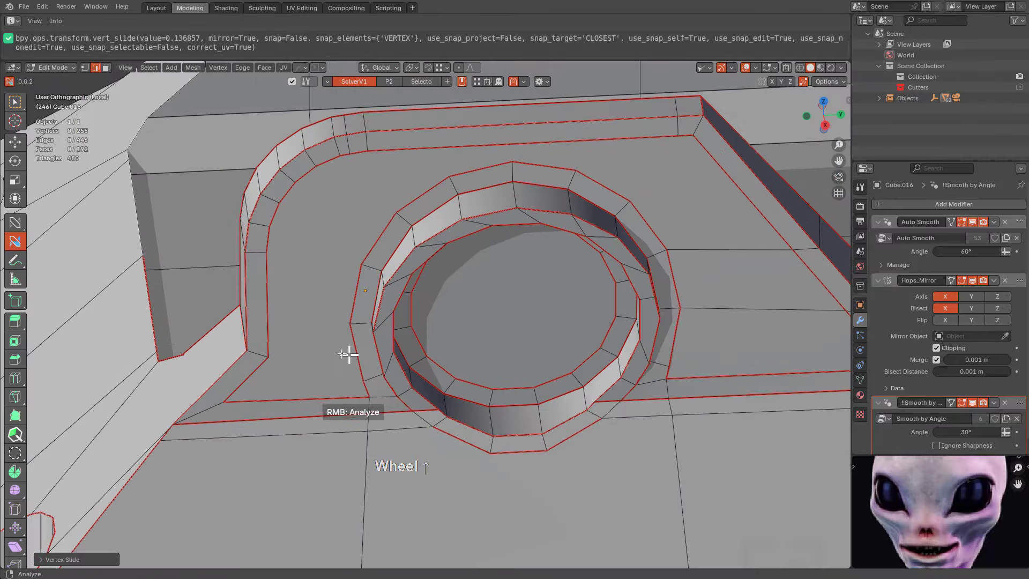
left_click(273, 355)
left_click(332, 319)
scroll(363, 271, "down", 5)
Clear the object's sharps, bevels, creases, seams and custom normal data with Clear Sharps and return to mesh editing
key("Tab")
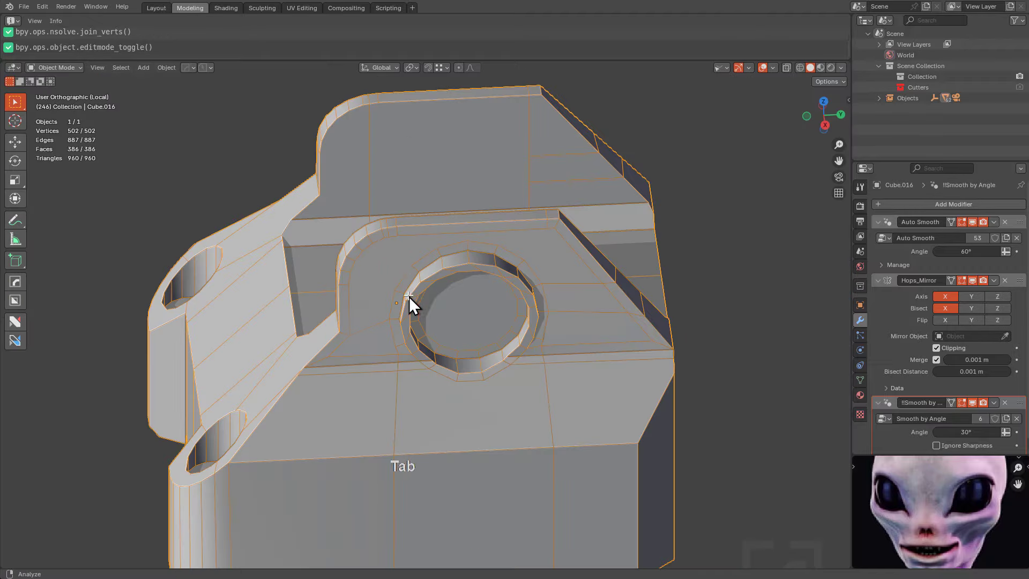
key("q")
mouse_move(394, 342)
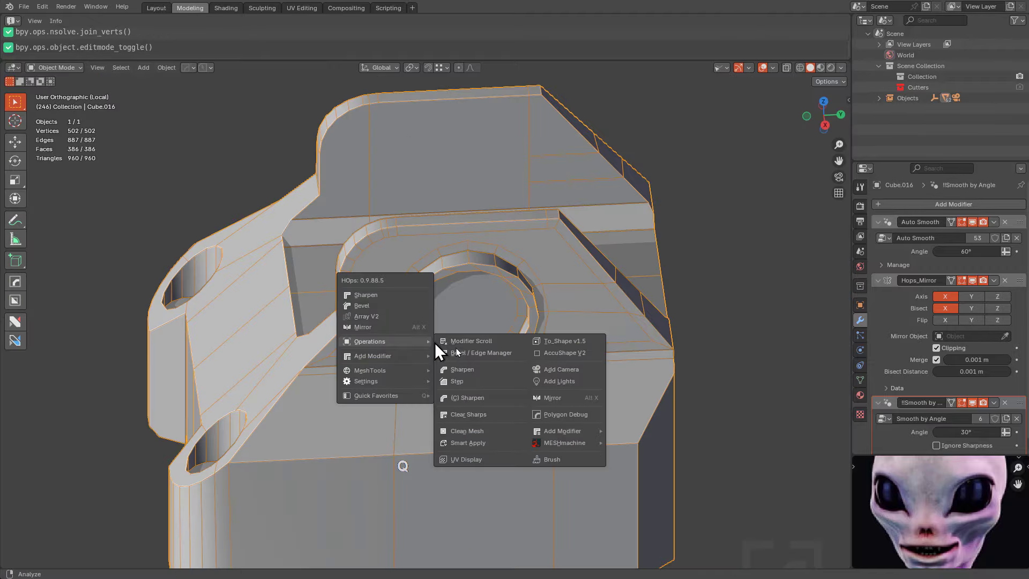
left_click(478, 420)
key("Tab")
scroll(454, 280, "up", 3)
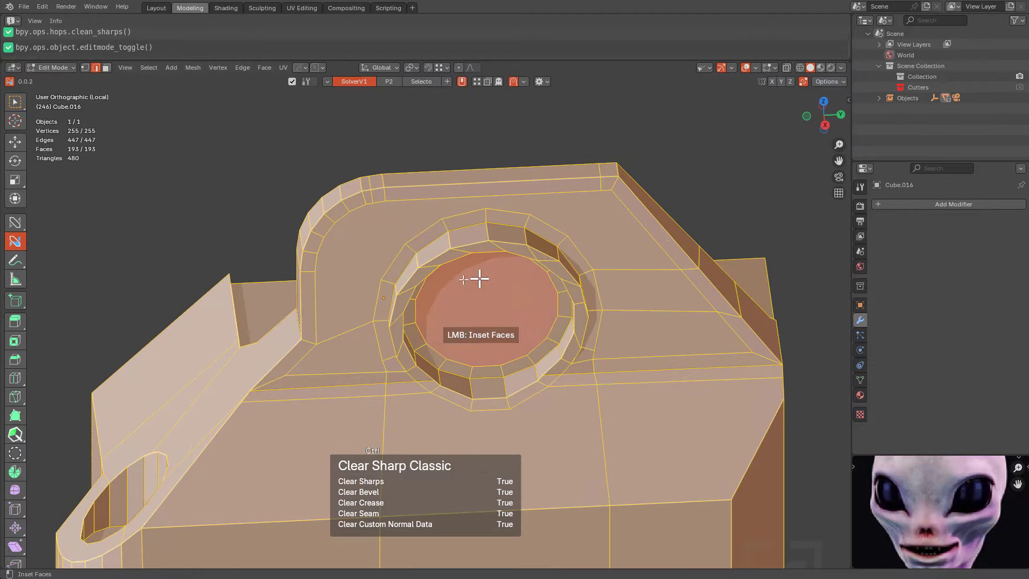
Mirror the whole part across the X axis with a mirror modifier from Object Mode
key("Tab")
middle_click_drag(479, 279, 510, 328)
key("alt+x")
left_click(330, 322)
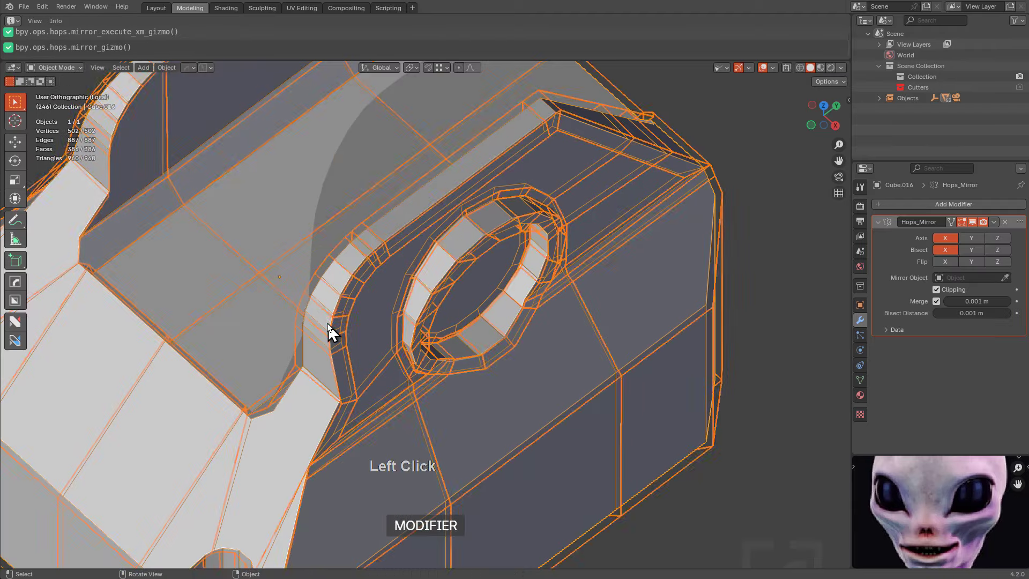
Join the vertices of the panel's curved inner border to the facing vertices of the ring around the recess
middle_click_drag(325, 328, 422, 333)
scroll(422, 333, "up", 4)
key("Tab")
middle_click_drag(352, 338, 367, 269)
left_click_drag(355, 266, 465, 279)
left_click_drag(367, 202, 445, 277)
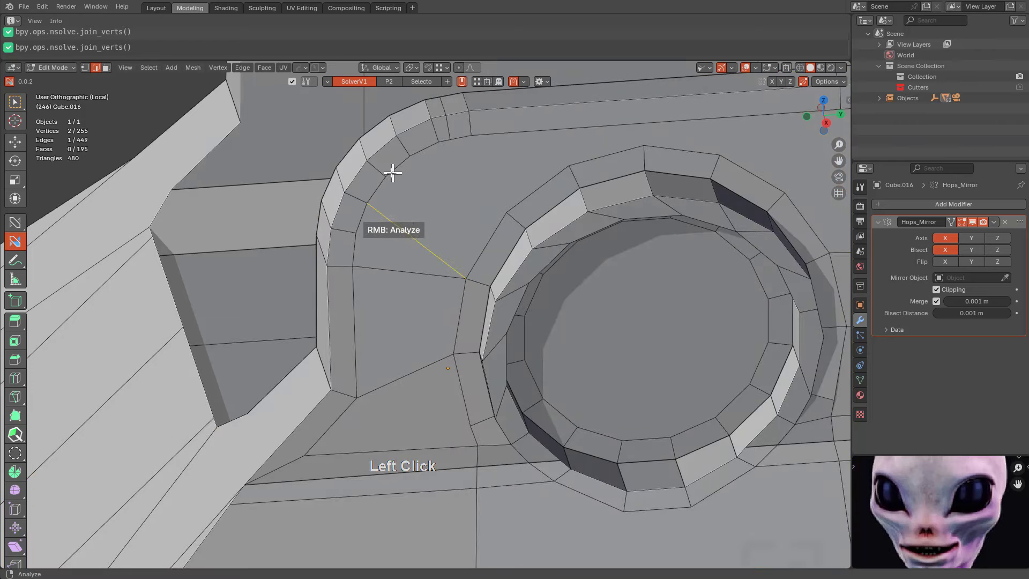
left_click_drag(396, 176, 400, 179)
left_click_drag(485, 209, 504, 212)
left_click_drag(440, 143, 528, 229)
middle_click_drag(428, 191, 436, 144)
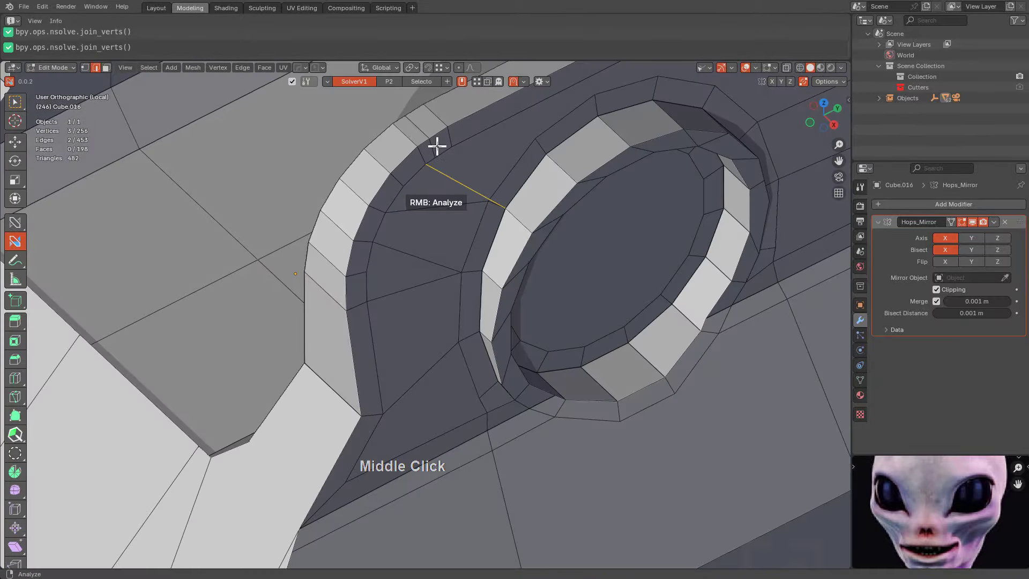
Slide the two extra edges at the curved corner's upper end fully onto their neighbours and clear the selection
key("w")
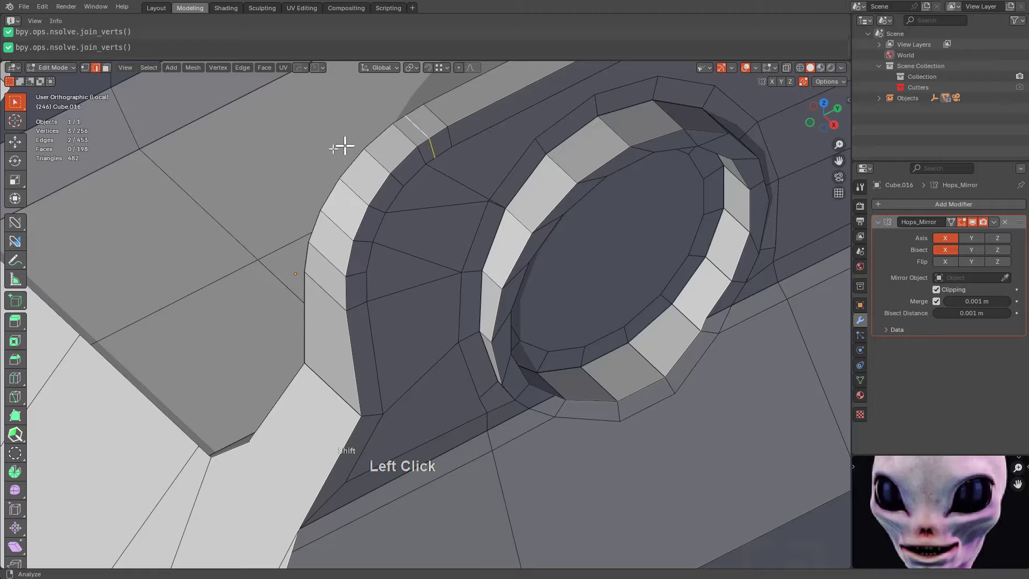
middle_click_drag(343, 146, 524, 168)
left_click(368, 221)
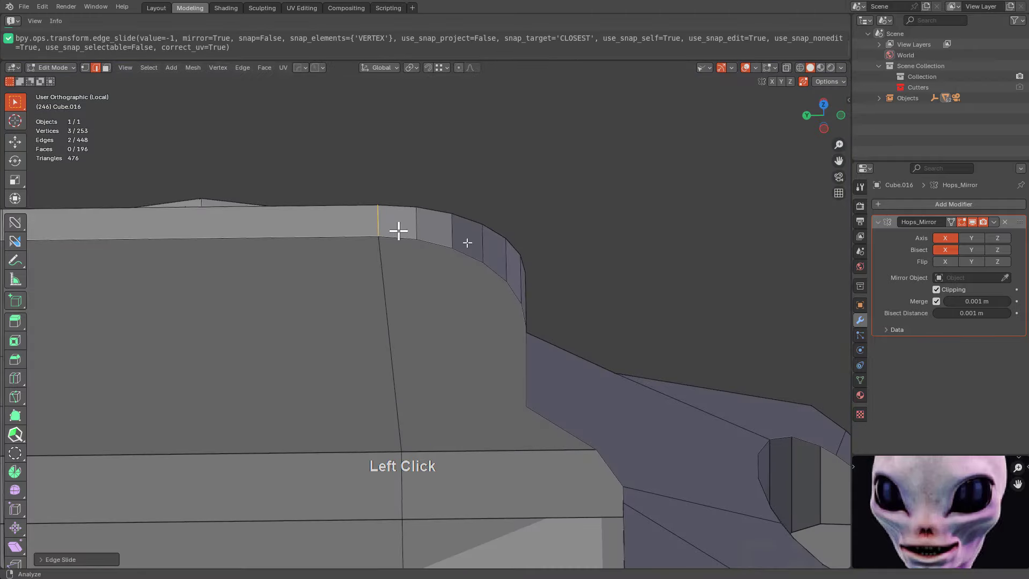
middle_click_drag(397, 230, 405, 265)
key("alt+a")
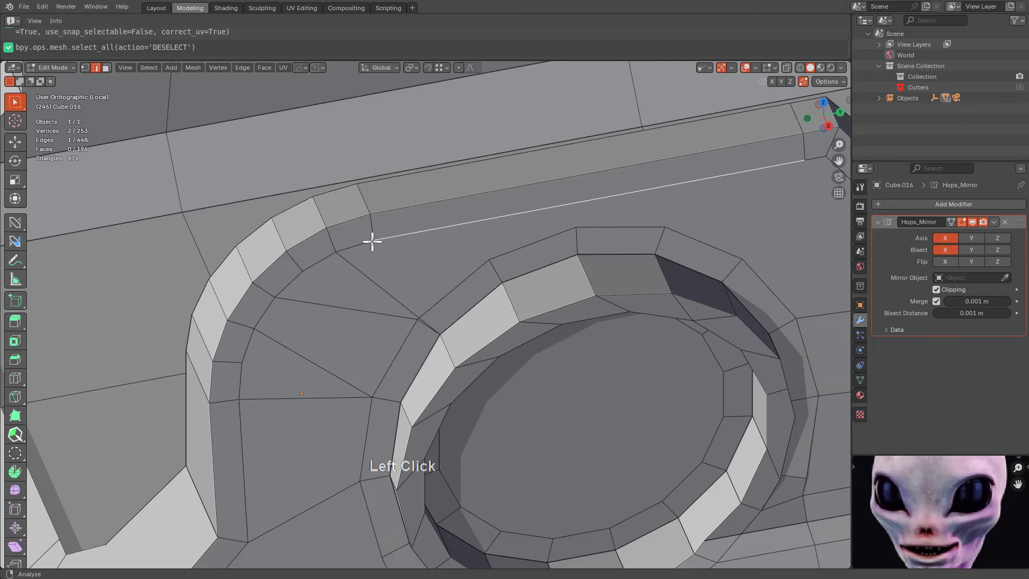
Reactivate the nSolve tool, join the curve's end vertex to the recess ring and connect a new cut across the top border
key("q")
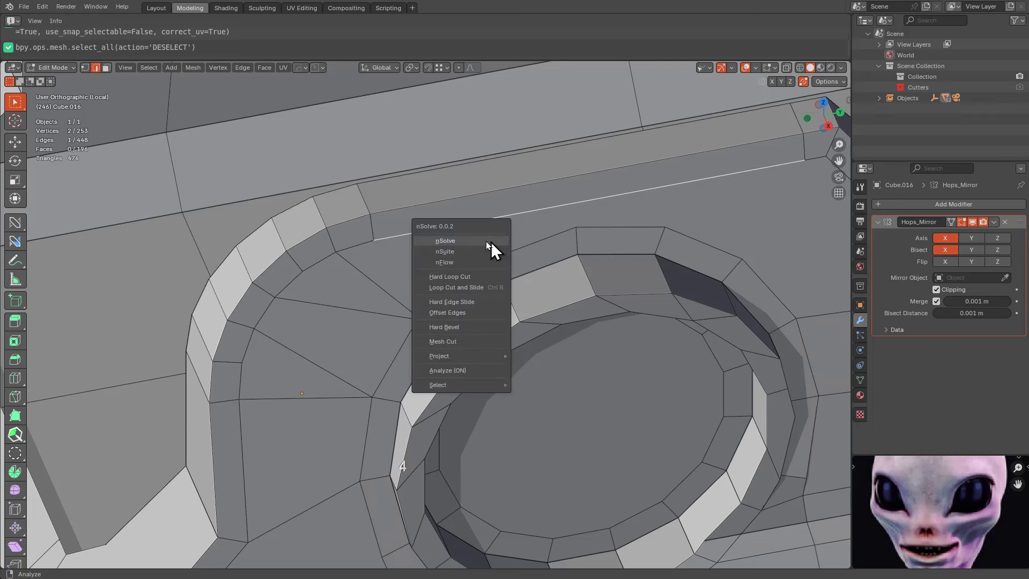
left_click(467, 253)
left_click(376, 241)
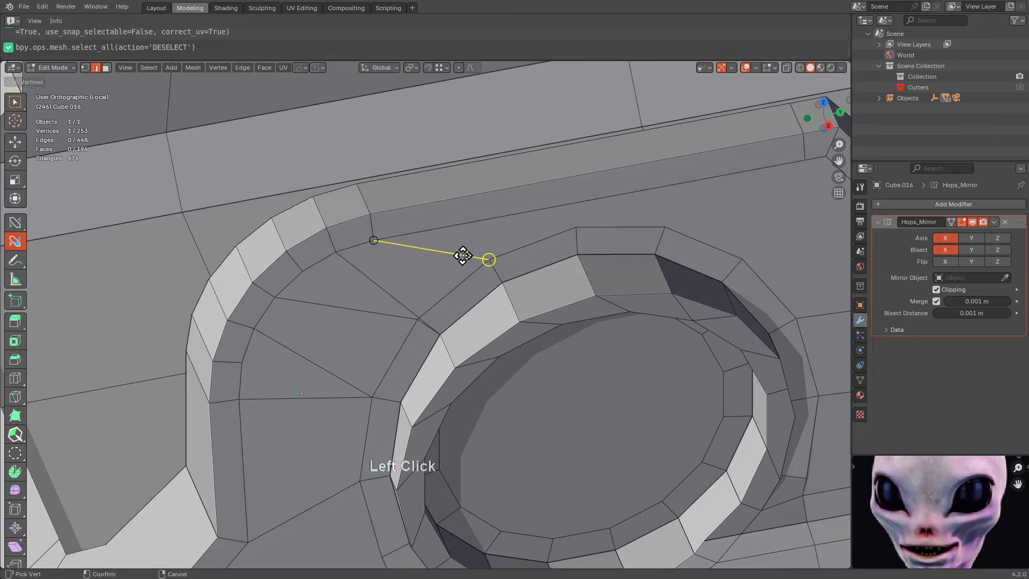
scroll(540, 241, "down", 3)
left_click(530, 239)
left_click_drag(530, 239, 531, 255)
Join two ring vertices to the two inner border vertices at the panel's pointed upper corner
left_click_drag(687, 209, 592, 254)
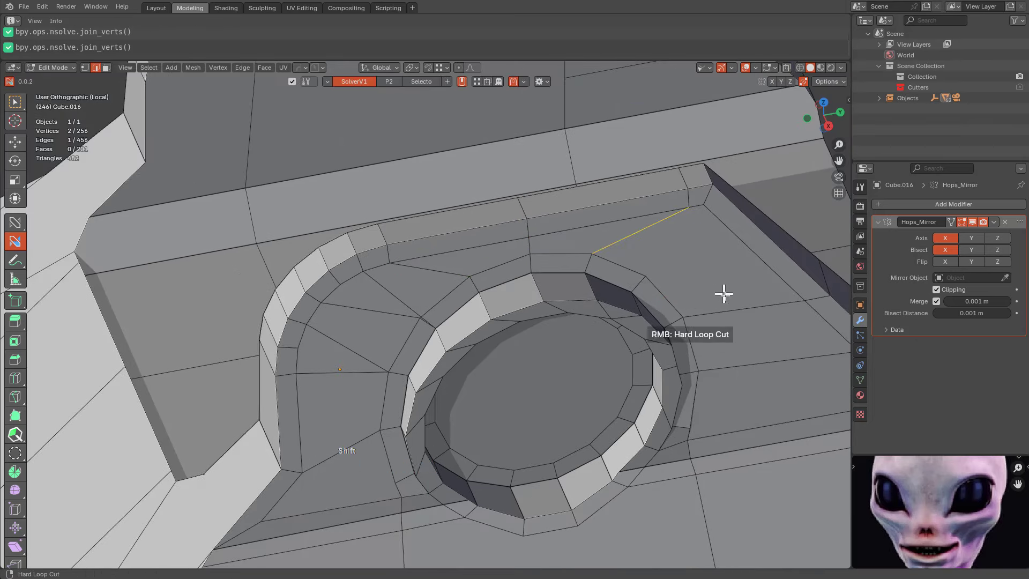
scroll(545, 311, "up", 3)
middle_click_drag(545, 311, 552, 281)
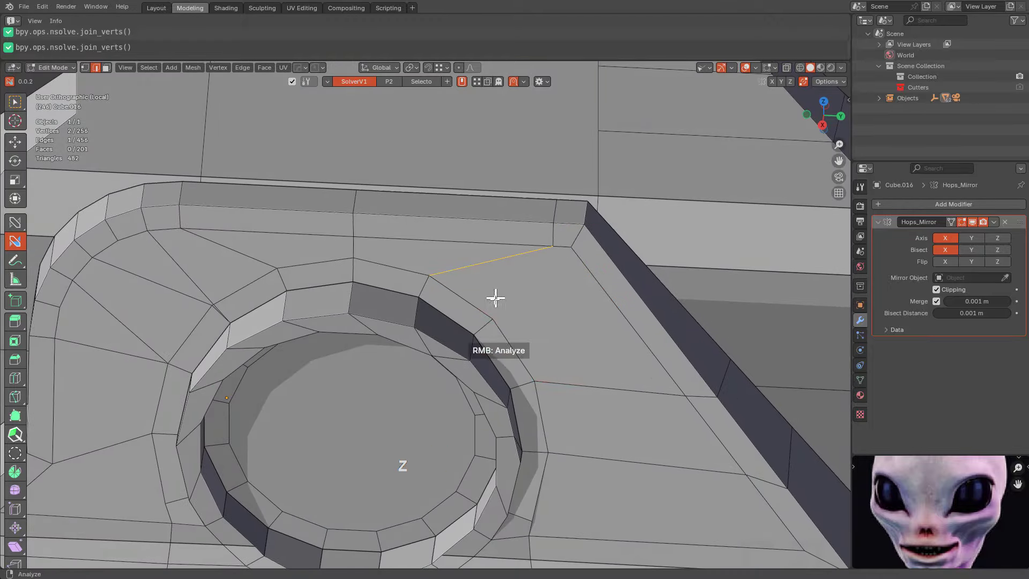
left_click_drag(491, 320, 573, 248)
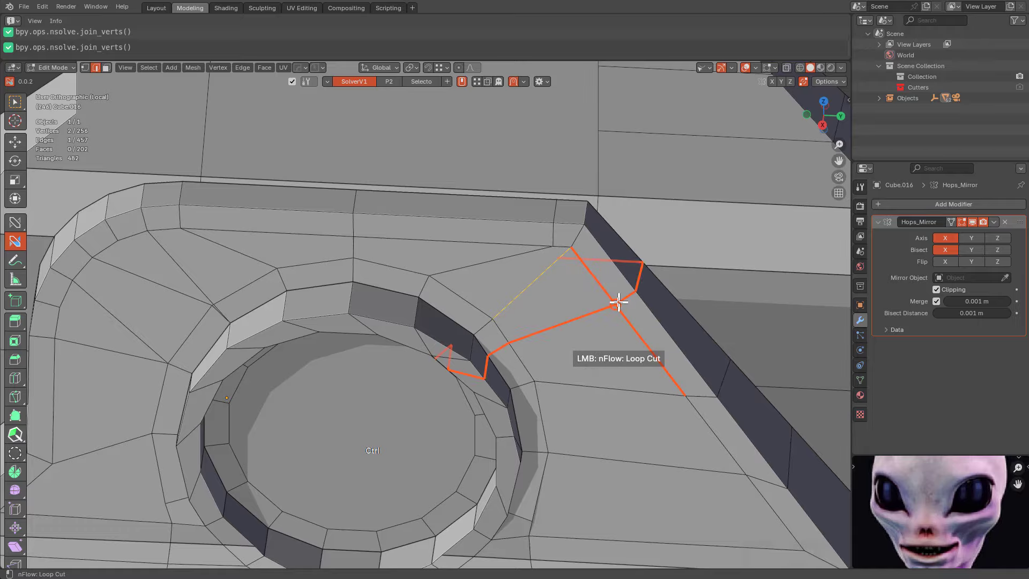
Add a loop cut near the panel's pointed lower corner and slide its surplus vertex onto the neighbouring border vertex
middle_click_drag(574, 319, 356, 214)
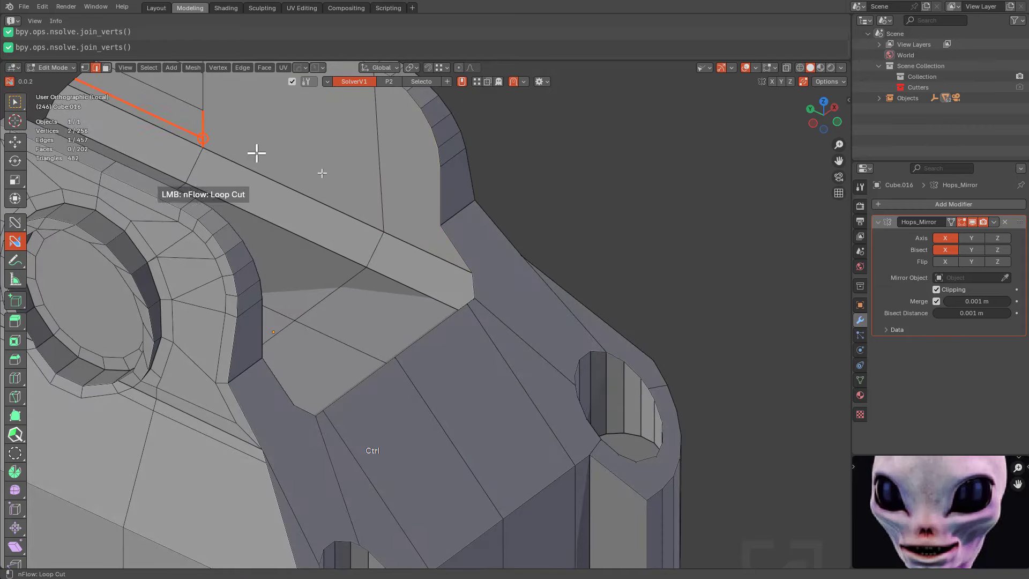
middle_click_drag(256, 153, 251, 223)
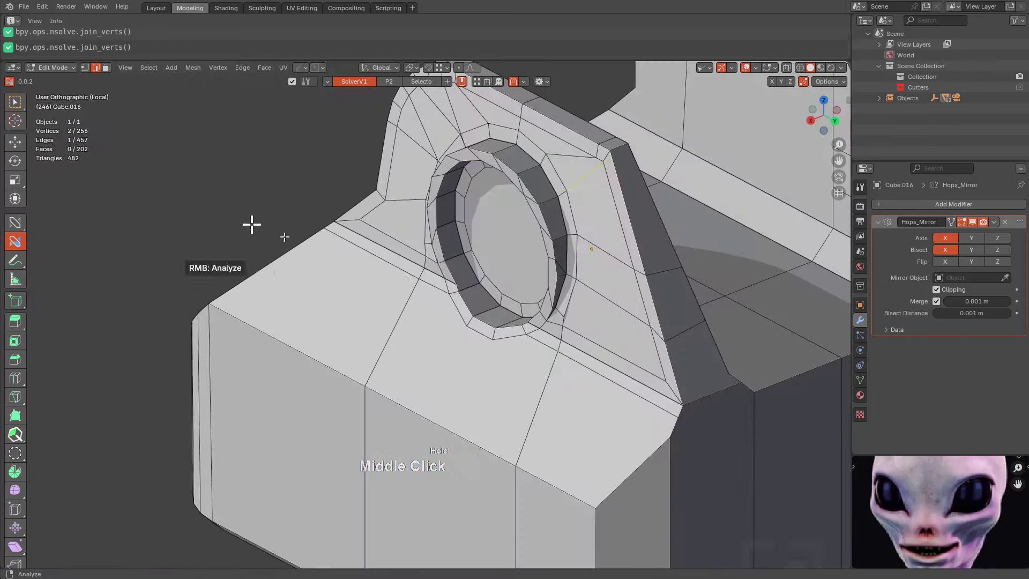
left_click(678, 384, "ctrl")
scroll(438, 335, "up", 6)
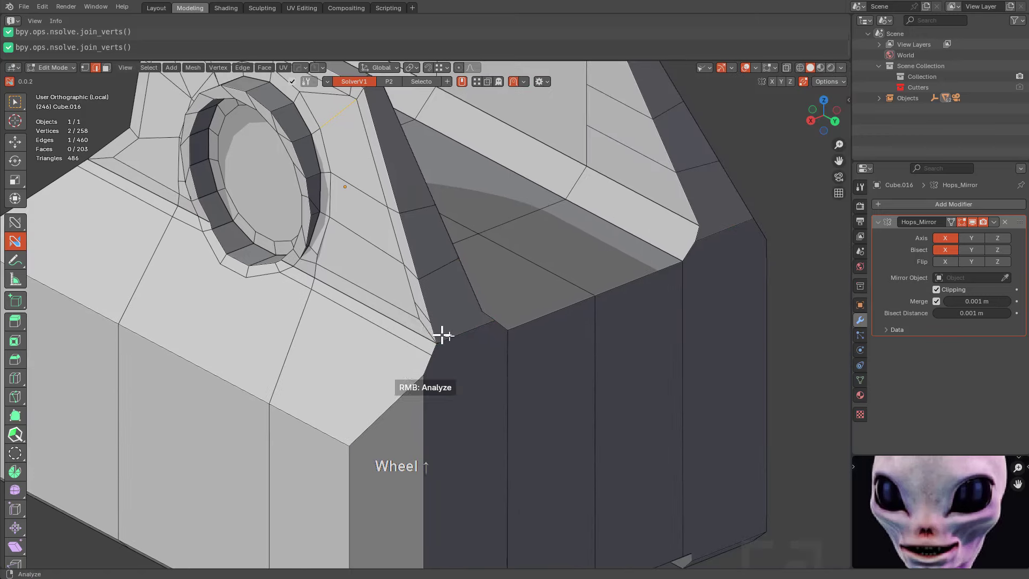
left_click_drag(393, 278, 410, 349, "shift")
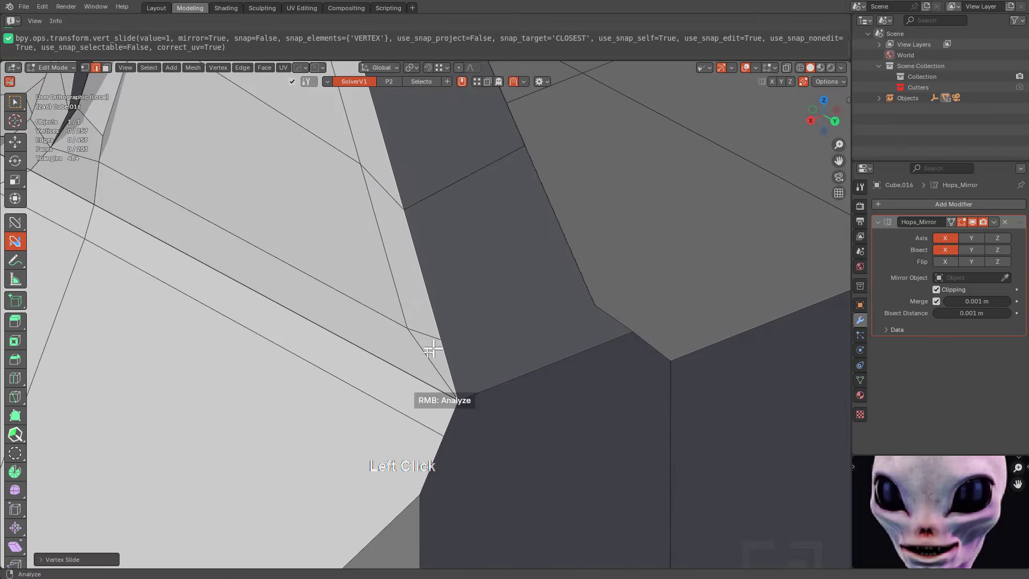
Cut across the border strips beside the pointed lower corner, slide the surplus vertex into the inner corner and dissolve the diagonal edge
left_click(408, 370, "ctrl")
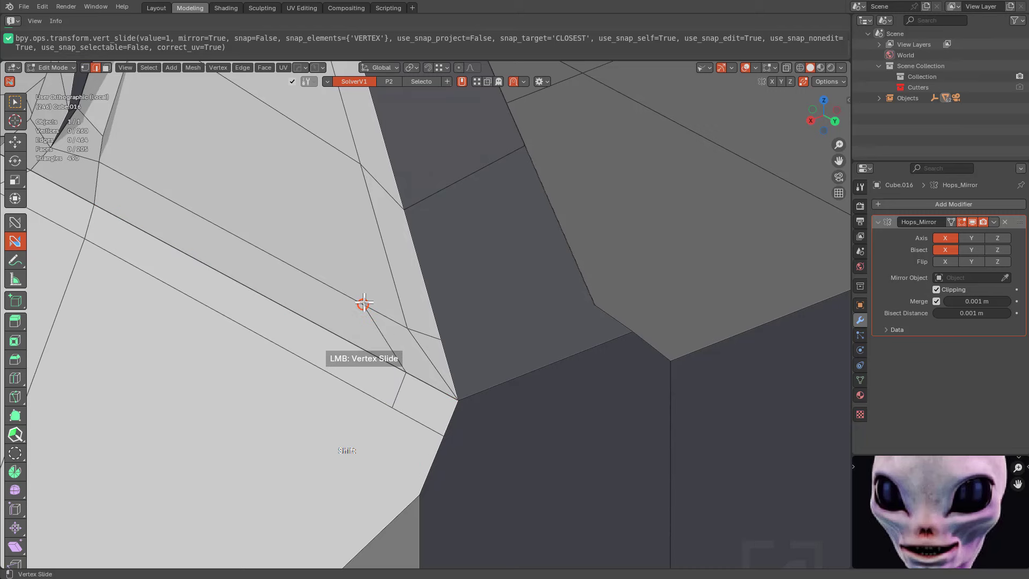
left_click_drag(365, 303, 436, 347, "shift")
left_click(427, 354, "alt")
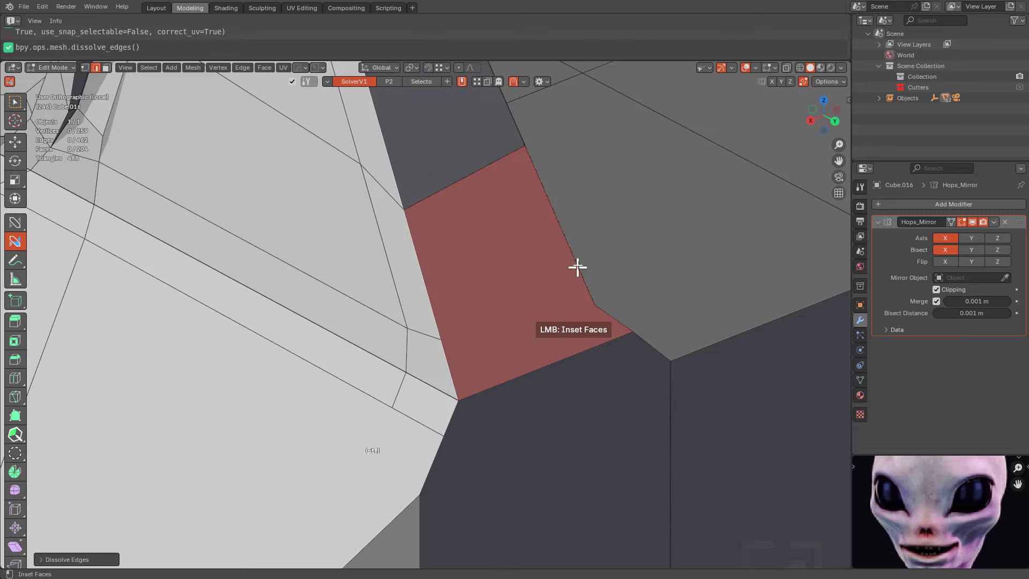
Add a vertex on the sloped wall's inner edge and join it across the wall to the corner's support vertex
left_click(578, 268, "ctrl")
left_click_drag(581, 274, 456, 331)
scroll(544, 310, "down", 5)
middle_click_drag(544, 311, 395, 305)
middle_click_drag(138, 185, 450, 405, "shift")
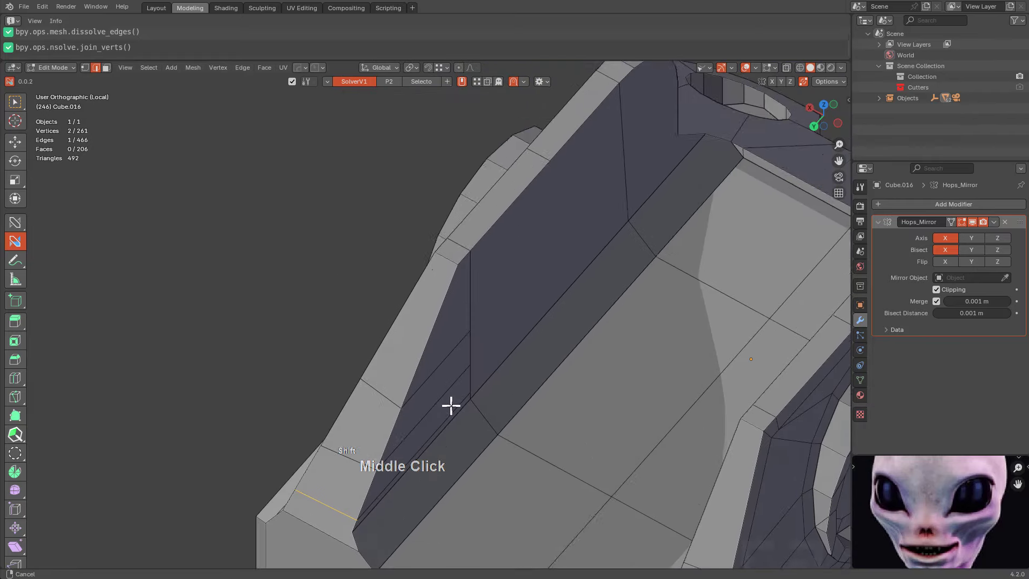
scroll(439, 283, "down", 2)
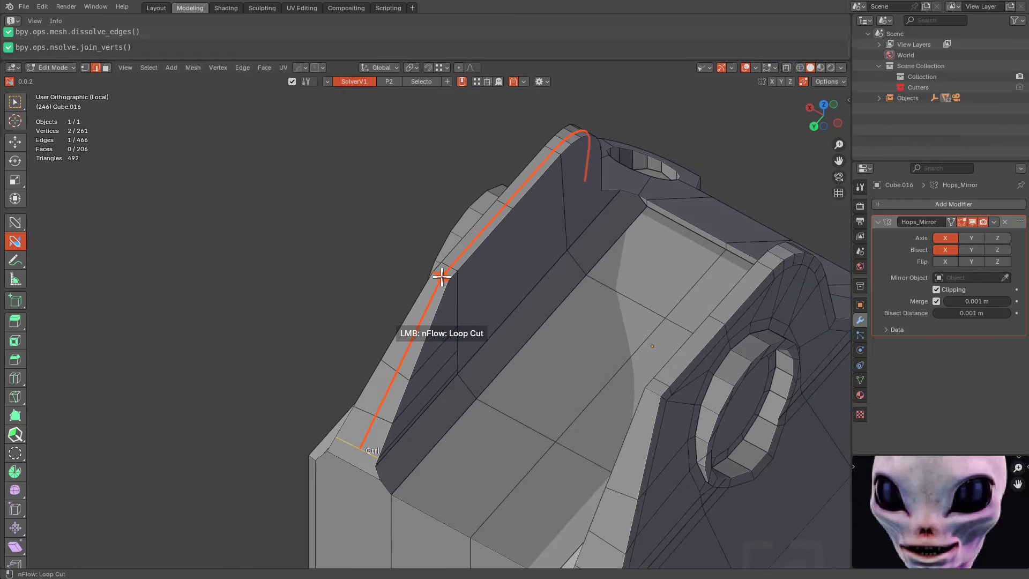
Add a loop cut along the side wall's top rim and knife a support cut around the channel's front corner and across the front face
left_click_drag(442, 276, 448, 279)
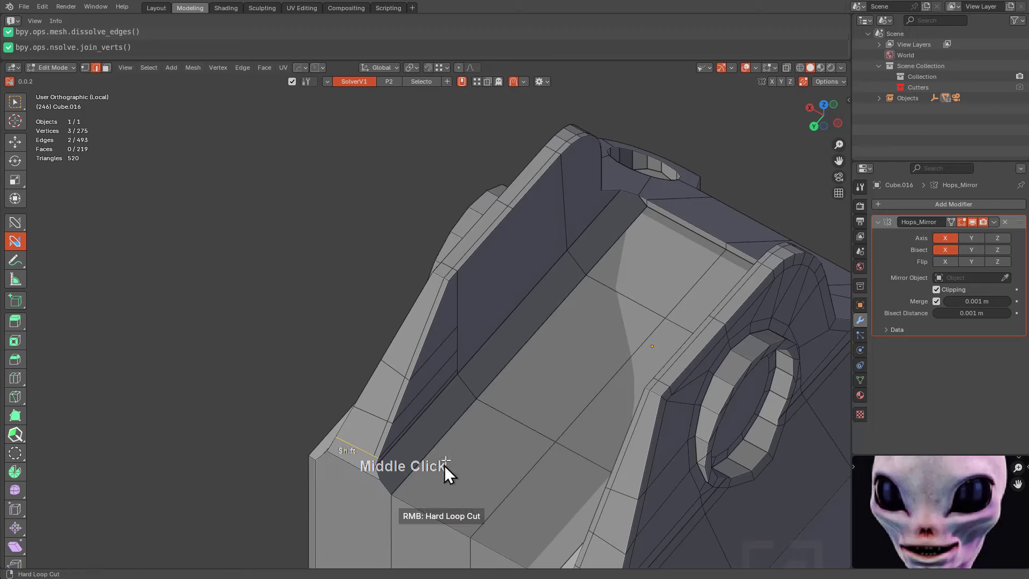
scroll(497, 384, "up", 2)
middle_click_drag(497, 384, 516, 294, "shift")
scroll(472, 333, "up", 2)
scroll(516, 295, "up", 3)
right_click(528, 298)
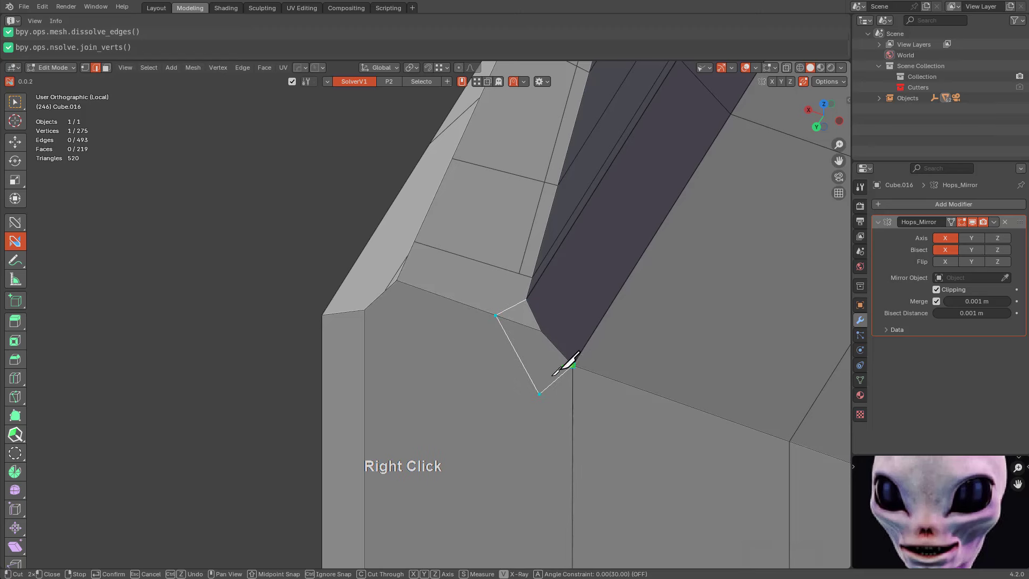
scroll(663, 453, "down", 2)
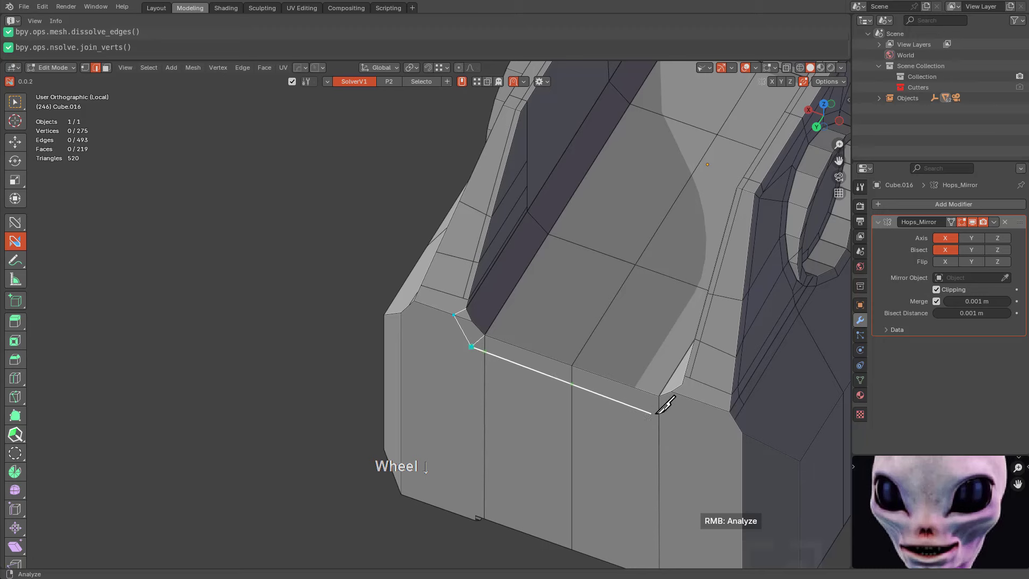
scroll(482, 315, "up", 3)
Join the end vertex of the rim's support cut to the knifed corner vertex and align that vertex by sliding it slightly
left_click(489, 275)
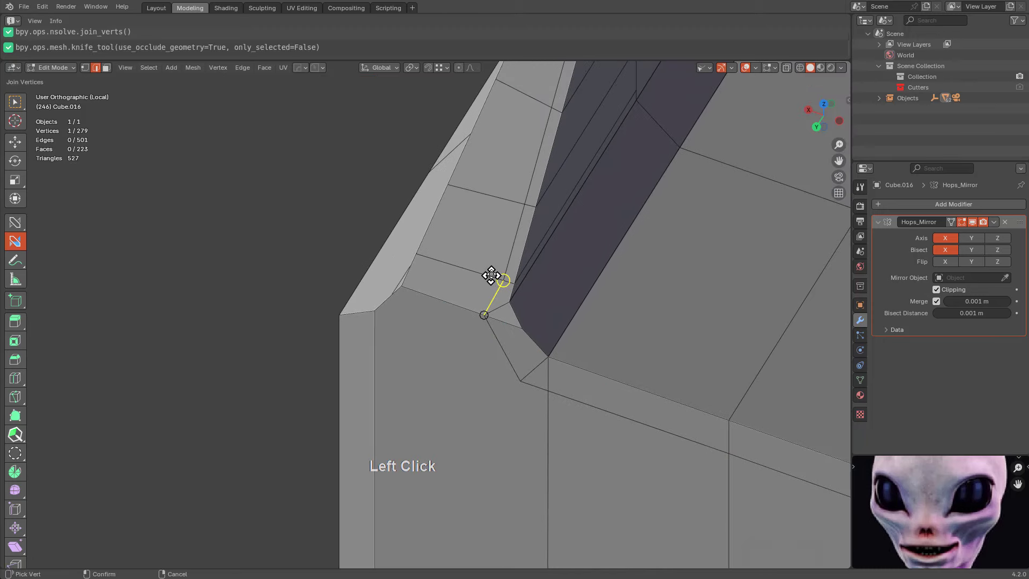
left_click(485, 316)
key("alt+a")
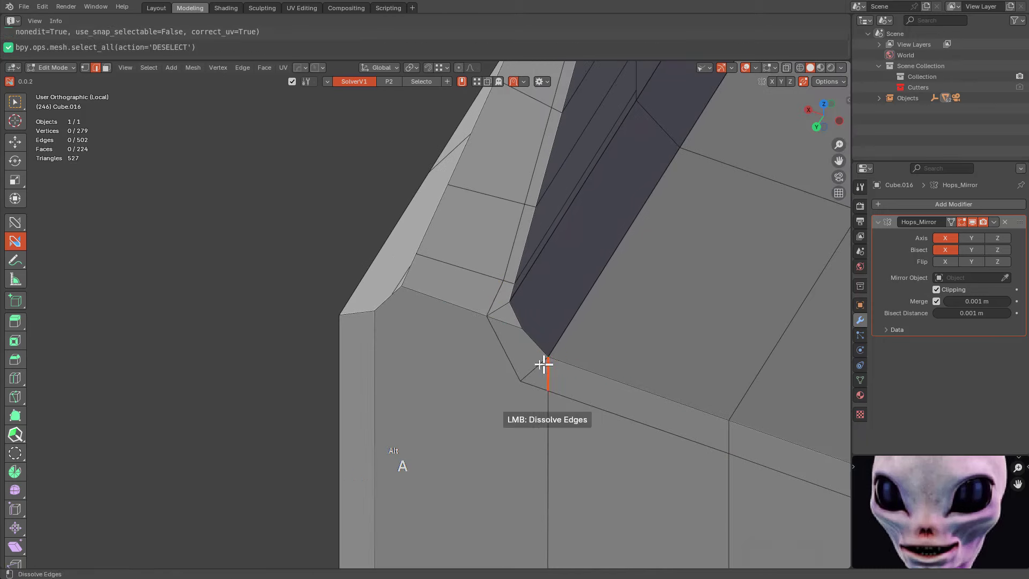
scroll(507, 357, "up", 2)
right_click(530, 378)
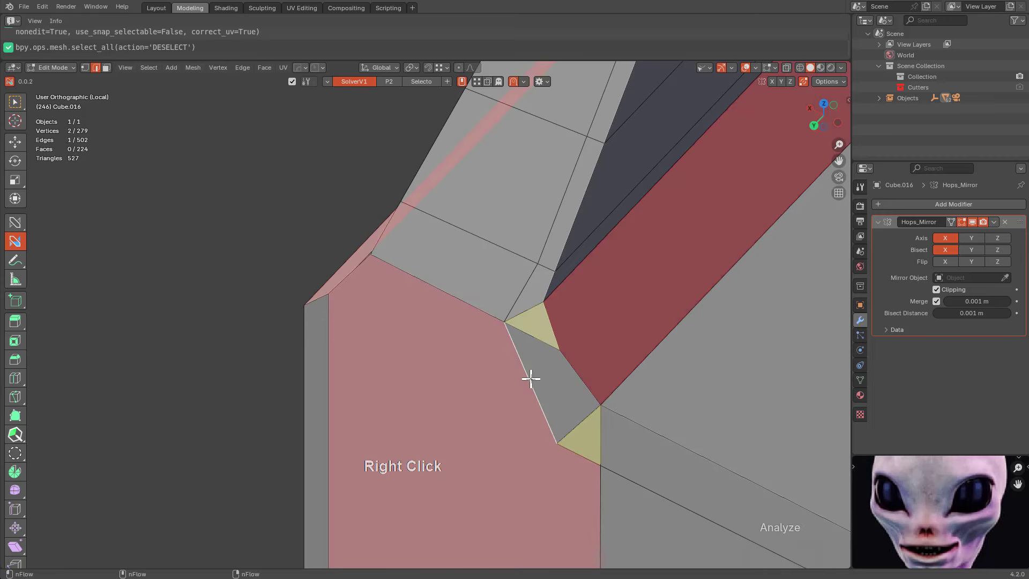
key("w")
right_click(523, 373)
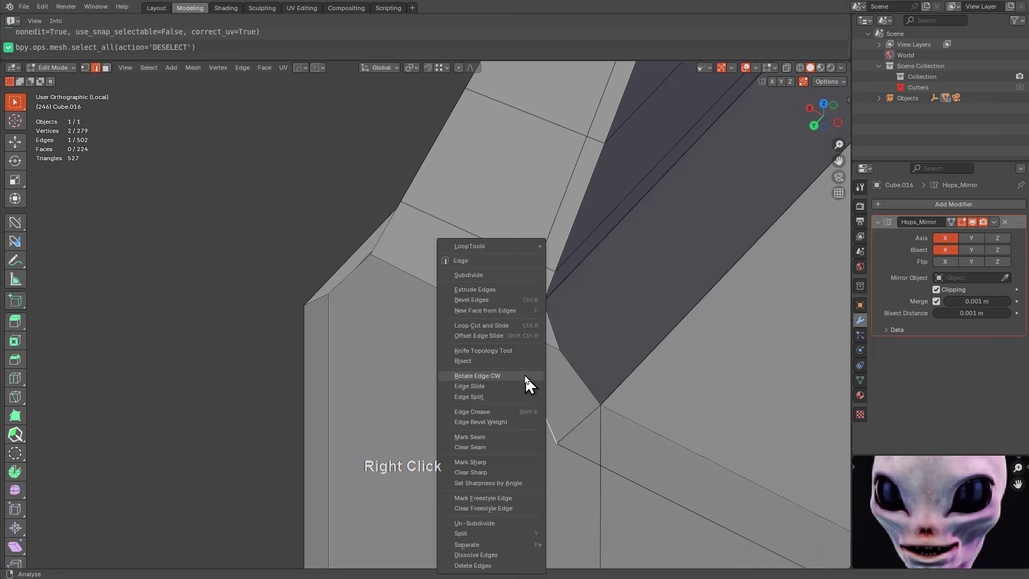
left_click(468, 274)
key("1")
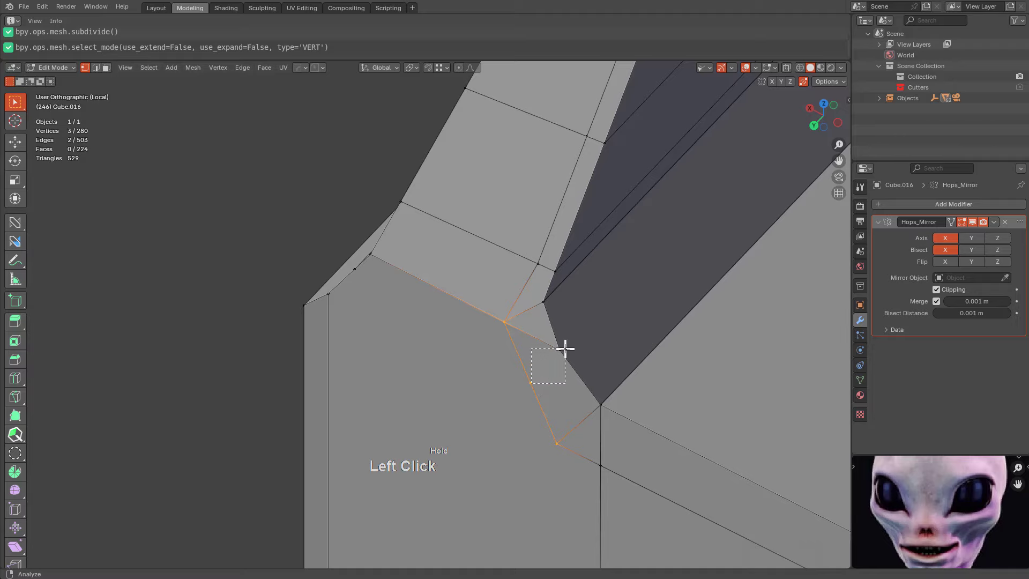
scroll(484, 315, "down", 1)
key("ctrl+z")
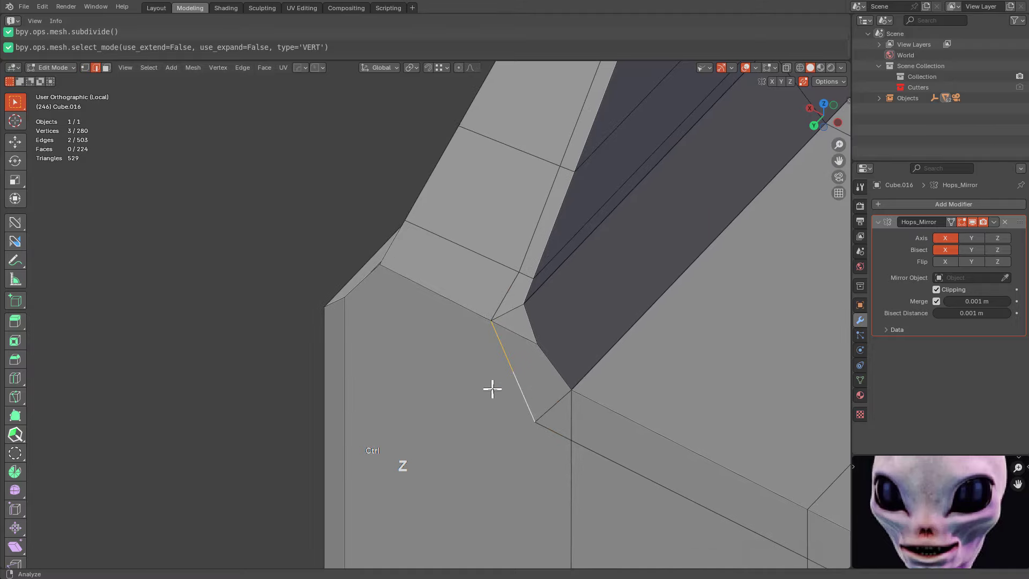
Use nFlow to loop-cut the channel's sloped side strip lengthwise and join the cut to the vertex at the front corner
middle_click_drag(493, 388, 476, 350)
scroll(512, 289, "up", 3)
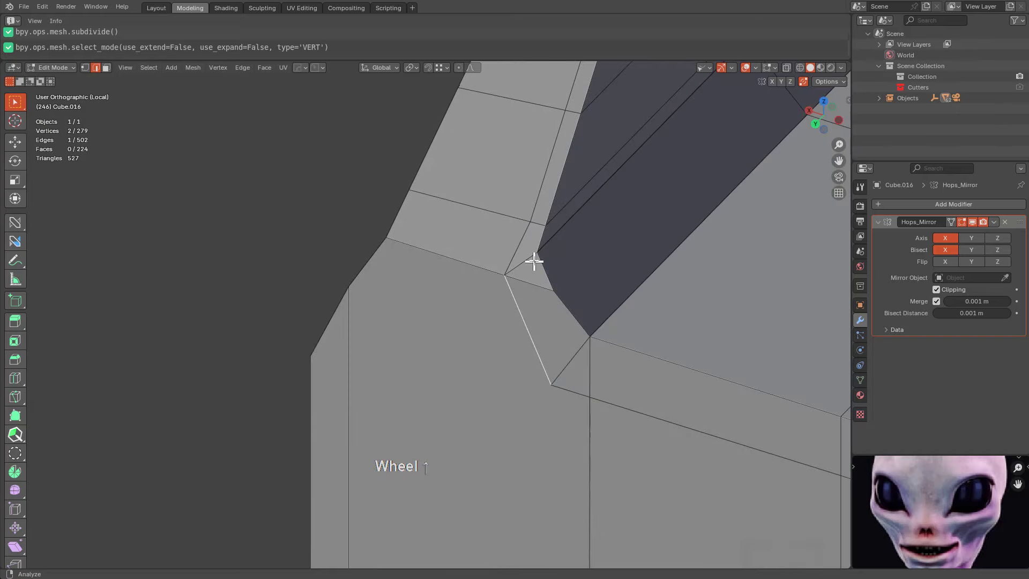
middle_click_drag(534, 262, 343, 345)
scroll(329, 348, "down", 4)
middle_click_drag(442, 294, 461, 289)
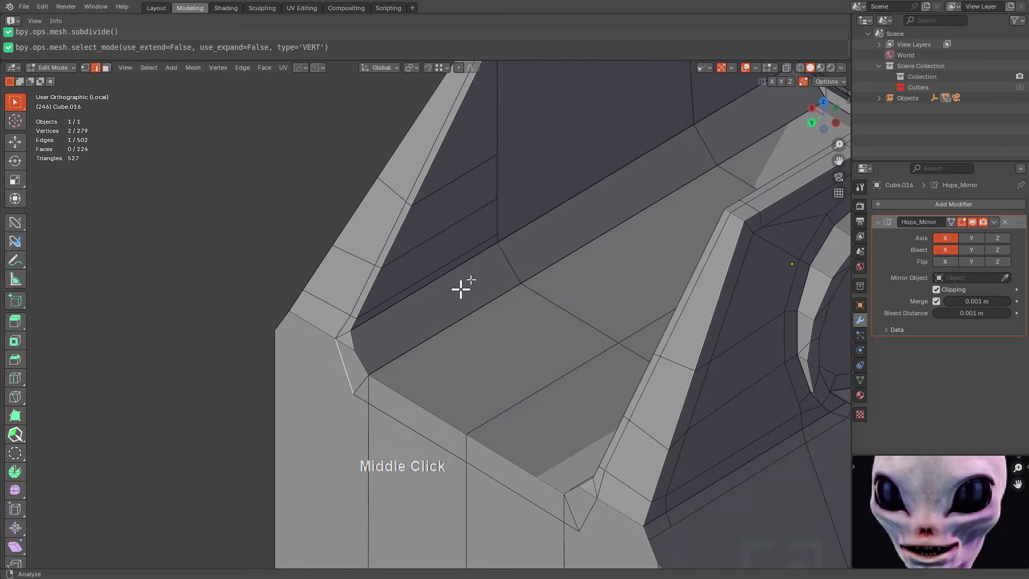
key("alt+4")
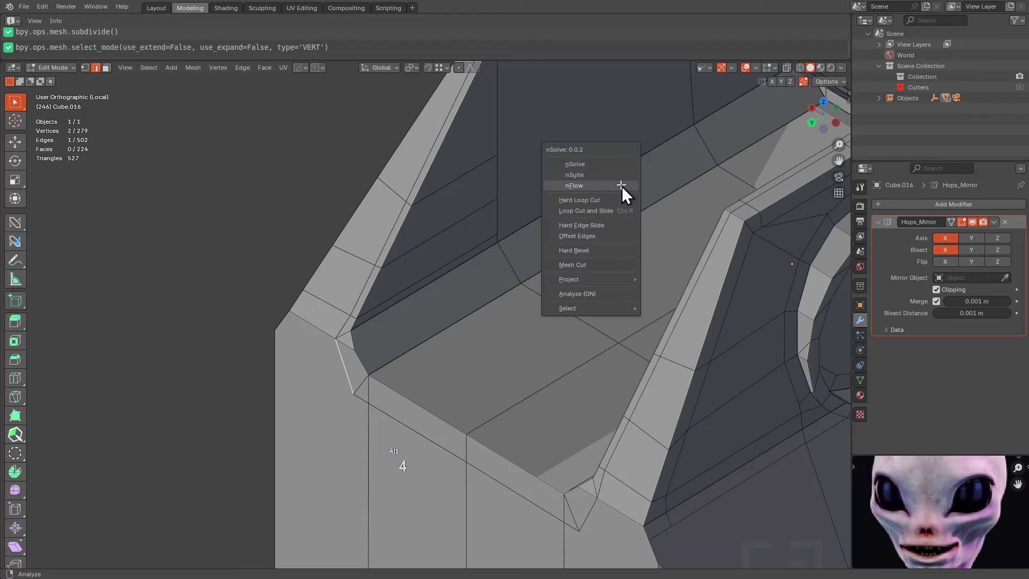
left_click(599, 186)
scroll(301, 370, "up", 2)
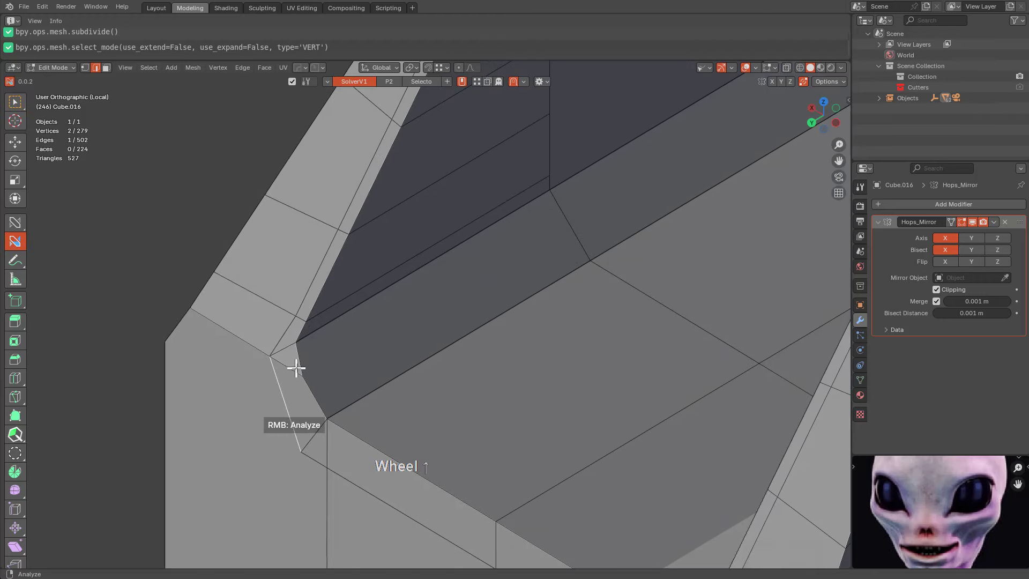
left_click(562, 211)
left_click_drag(562, 211, 381, 297)
left_click_drag(306, 369, 305, 371)
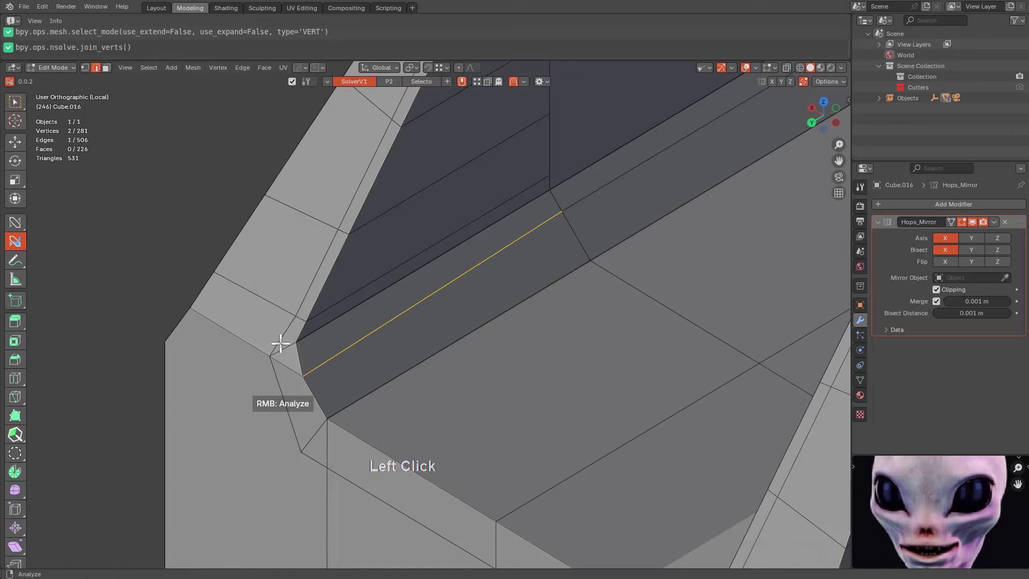
Dissolve the upper part of the inner wall's vertical edge and connect its remaining upper end across to the wall's sloped border
scroll(416, 262, "down", 5)
scroll(464, 330, "up", 4)
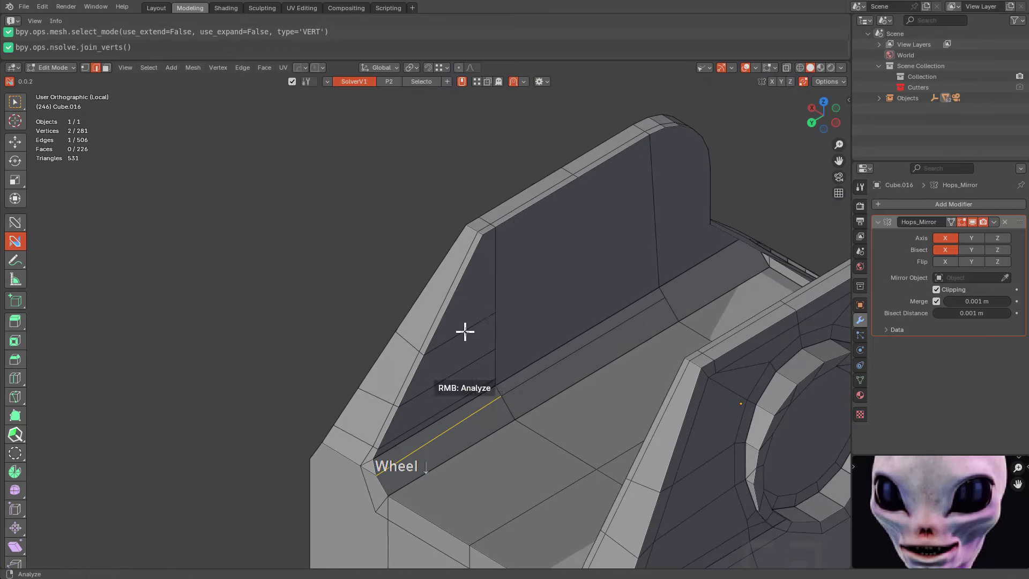
middle_click_drag(449, 289, 485, 255)
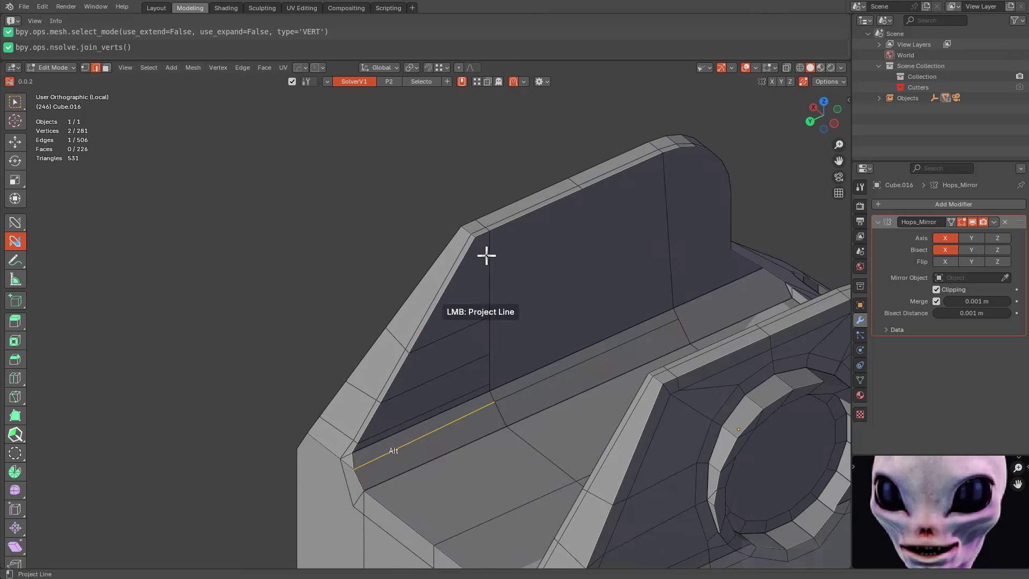
left_click(490, 263, "shift")
left_click_drag(457, 367, 446, 369, "ctrl")
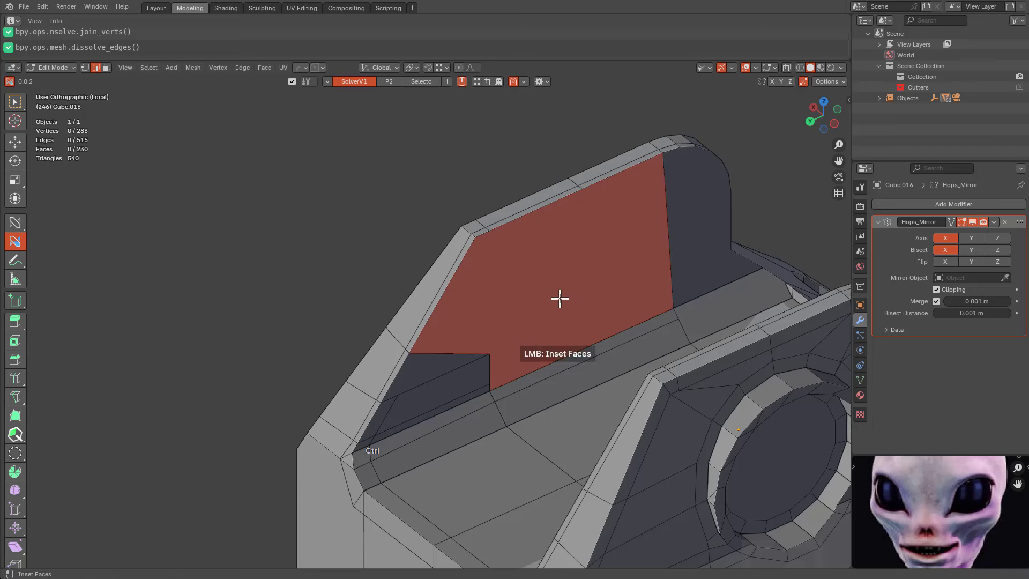
Inset the two large faces of the inner side wall by about 0.0043 m
left_click(646, 262, "ctrl")
key("i")
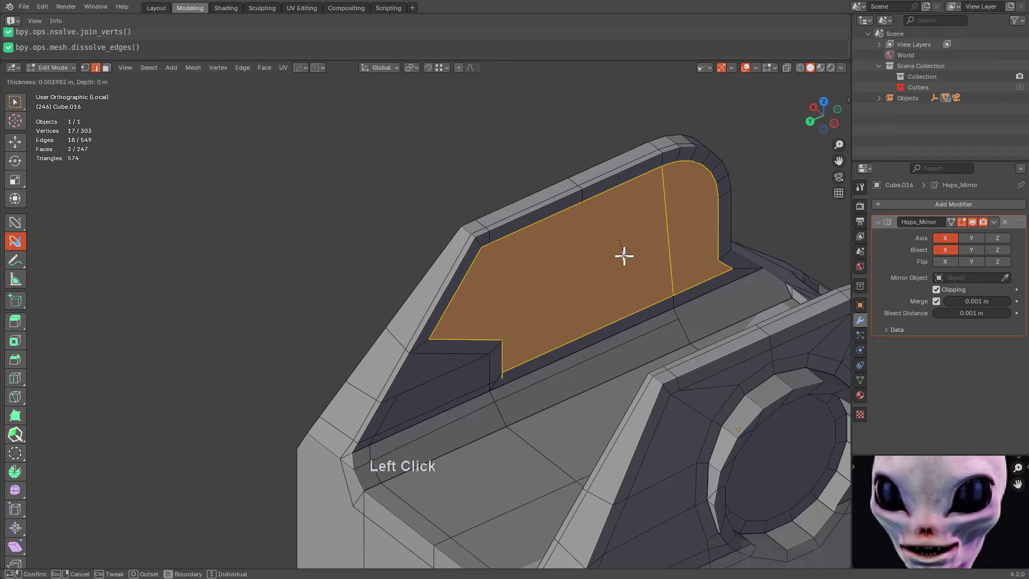
left_click(622, 255)
Reconnect the inset's lower front corner to the sloped border's support vertex and clear the surplus vertices and edges around the notch
left_click(397, 394)
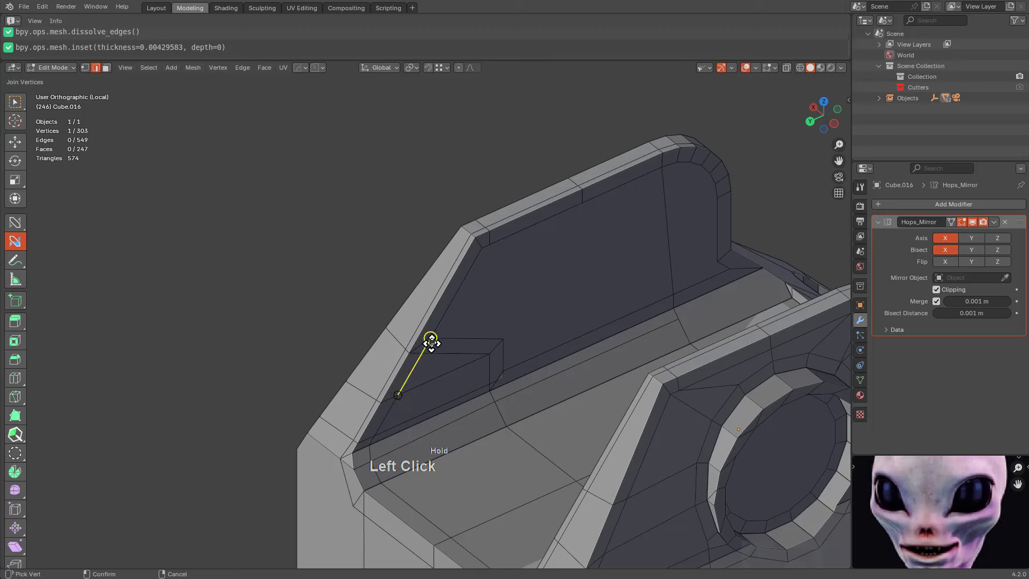
left_click_drag(431, 343, 431, 341)
scroll(476, 363, "up", 3)
left_click(421, 361, "alt")
left_click(464, 352, "alt")
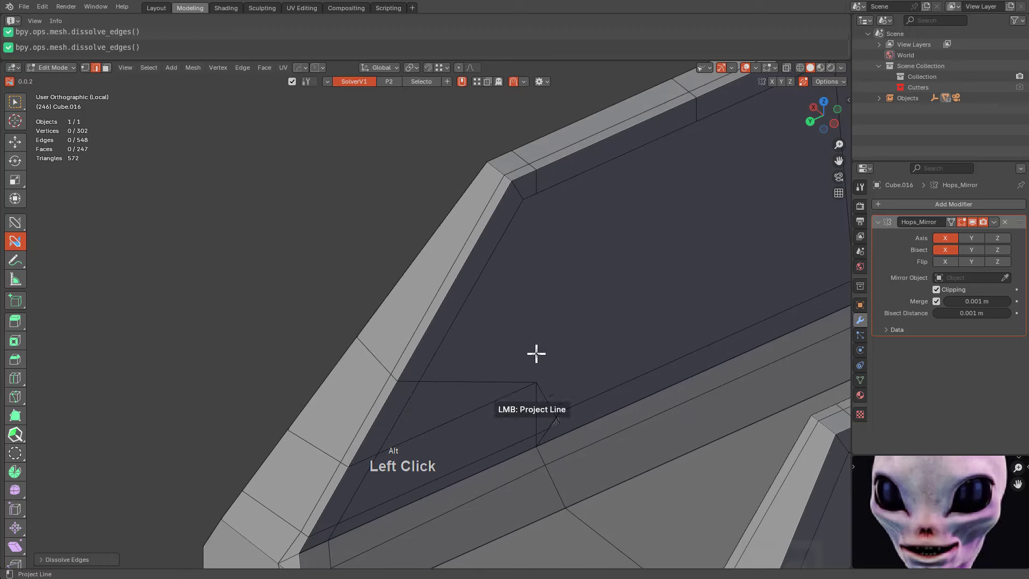
left_click_drag(561, 423, 547, 397, "shift")
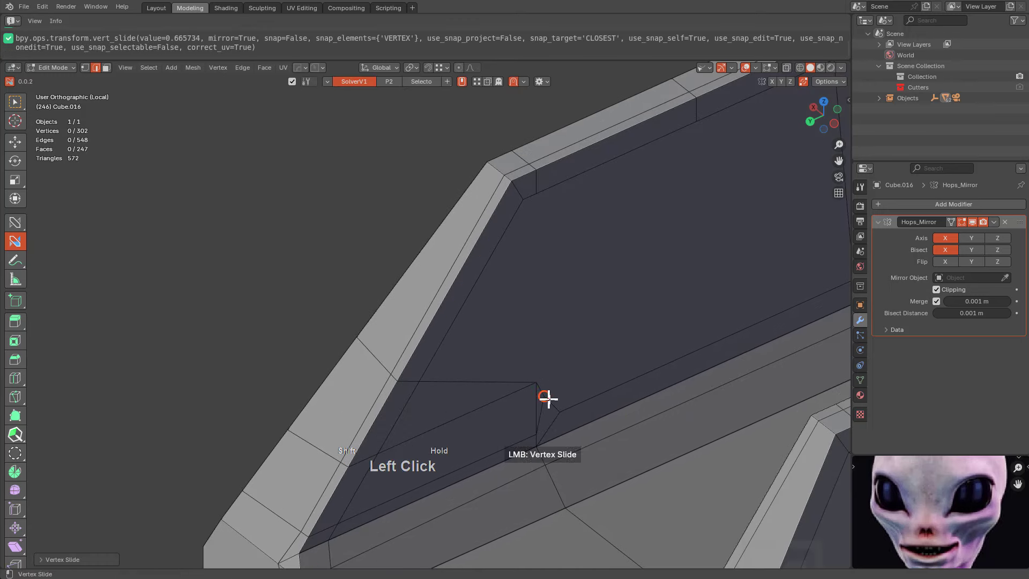
left_click(552, 399, "alt")
Join the inset's lower border vertex to the front vertical edge's support vertex and dissolve the slanted leftover edge beneath it
scroll(683, 347, "down", 2)
middle_click_drag(682, 347, 547, 287)
scroll(560, 301, "down", 2)
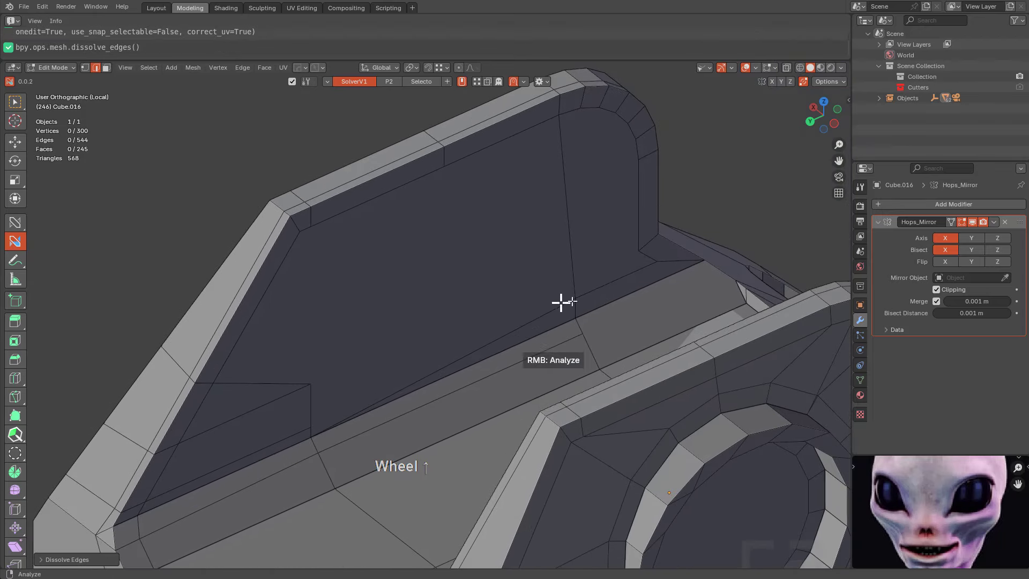
scroll(577, 299, "up", 1)
left_click_drag(577, 299, 310, 428)
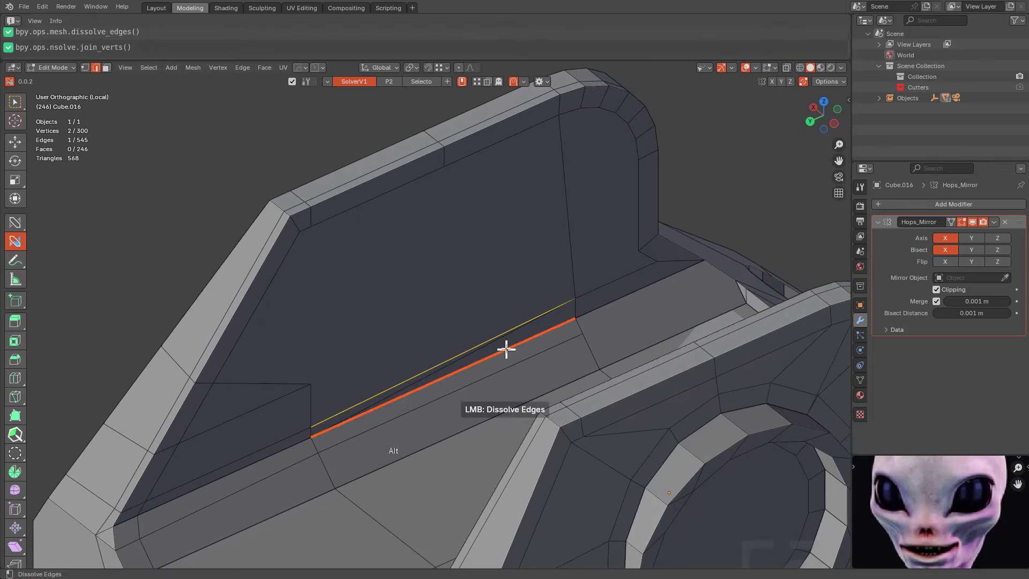
left_click(488, 349, "alt")
Add support cuts across the channel's rear end up to the inset's lower rear corner, merging the surplus vertex and dissolving the leftover edge
middle_click_drag(487, 346, 549, 325)
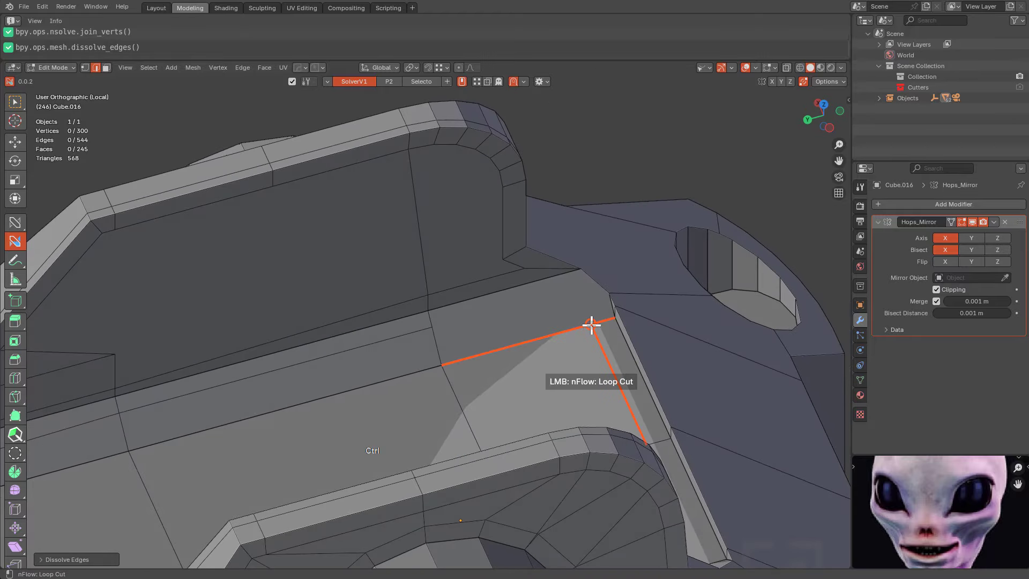
left_click_drag(592, 325, 527, 268)
scroll(558, 299, "up", 2)
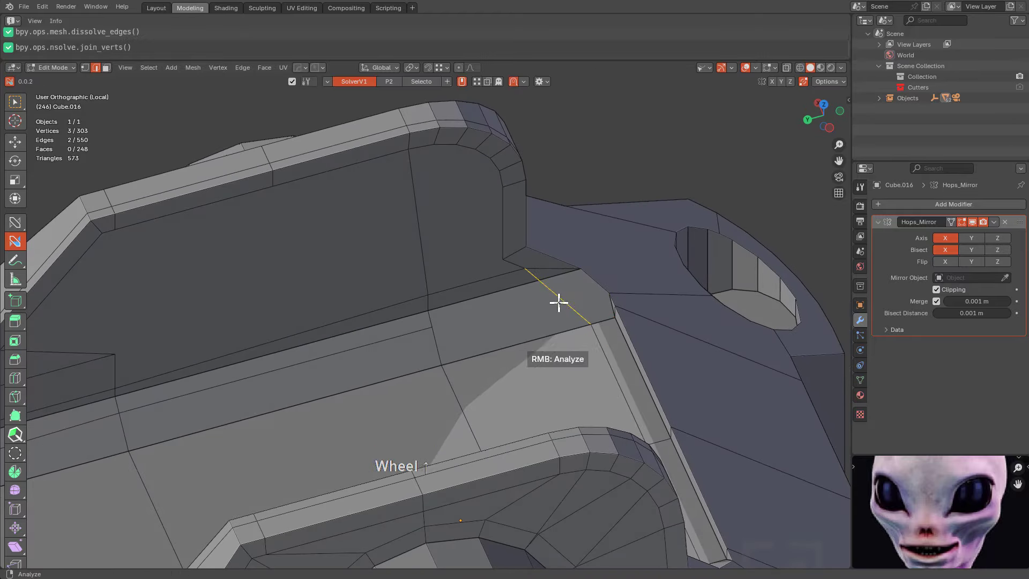
middle_click_drag(558, 299, 652, 356)
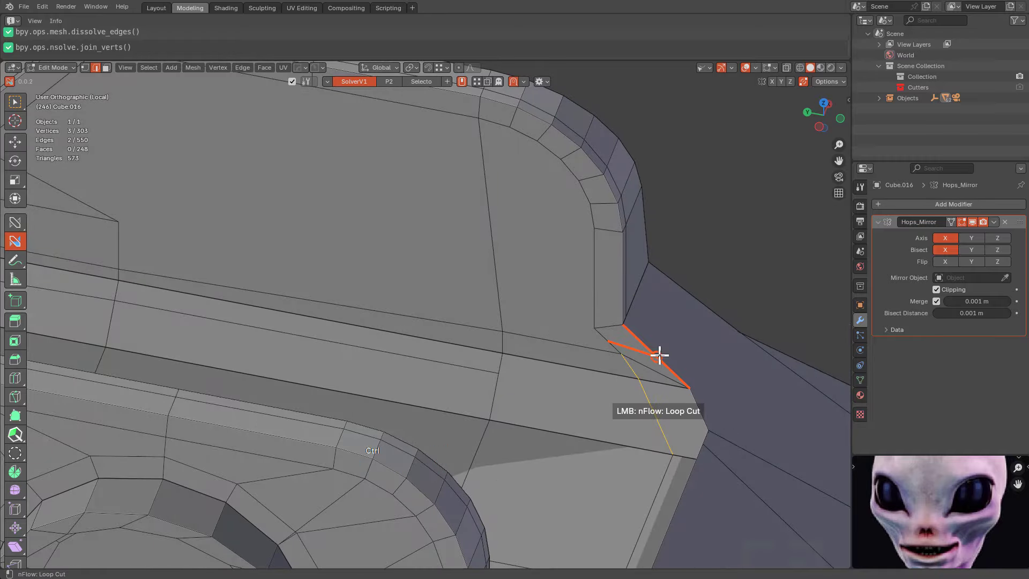
left_click(659, 356, "ctrl")
left_click_drag(612, 342, 627, 359)
left_click(642, 366, "alt")
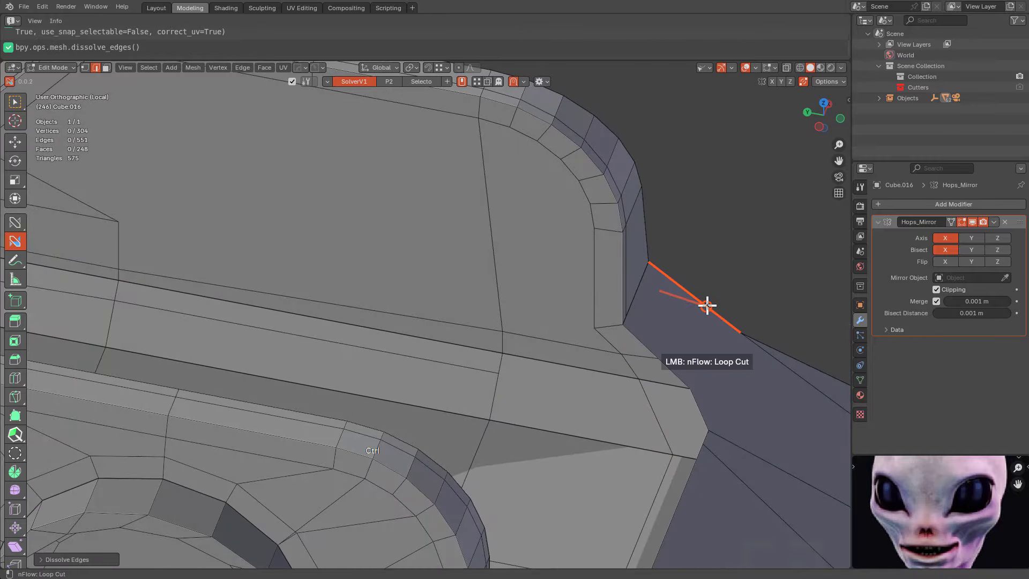
Add a cut to the rear ledge's outer edge beside the wall and slide the surplus vertex fully onto its neighbour
left_click(707, 305, "ctrl")
middle_click_drag(707, 305, 510, 288)
left_click_drag(469, 324, 465, 355)
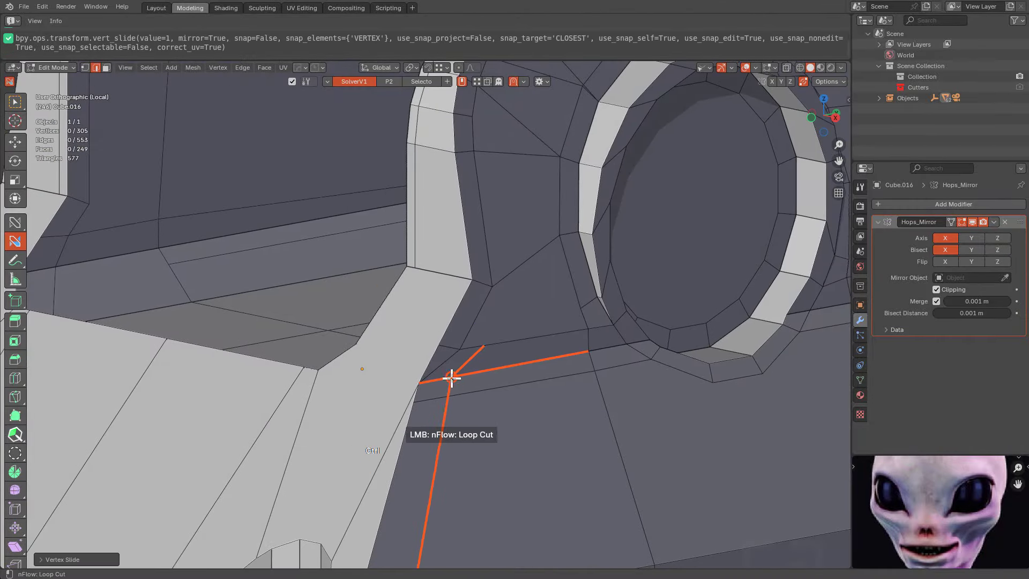
Loop-cut the outer side near the wall's rear base, slide the inset corner vertex onto the cut and dissolve the diagonal edge
left_click(452, 377, "ctrl")
left_click_drag(484, 345, 447, 346, "shift")
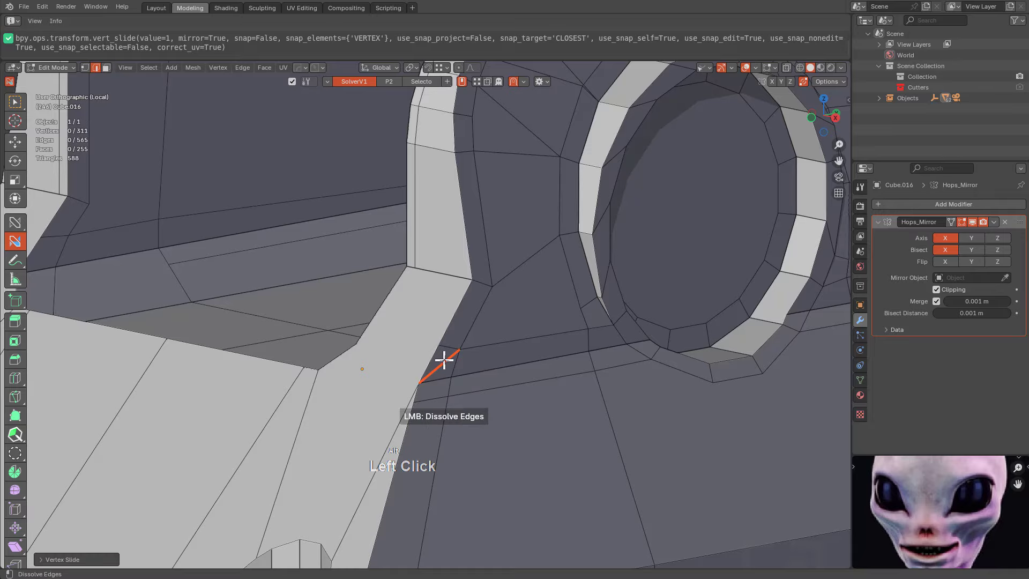
left_click(444, 360, "alt")
Join the three support vertices around the channel's rear corner across the ledge to matching vertices on its outer edge
middle_click_drag(444, 360, 553, 390)
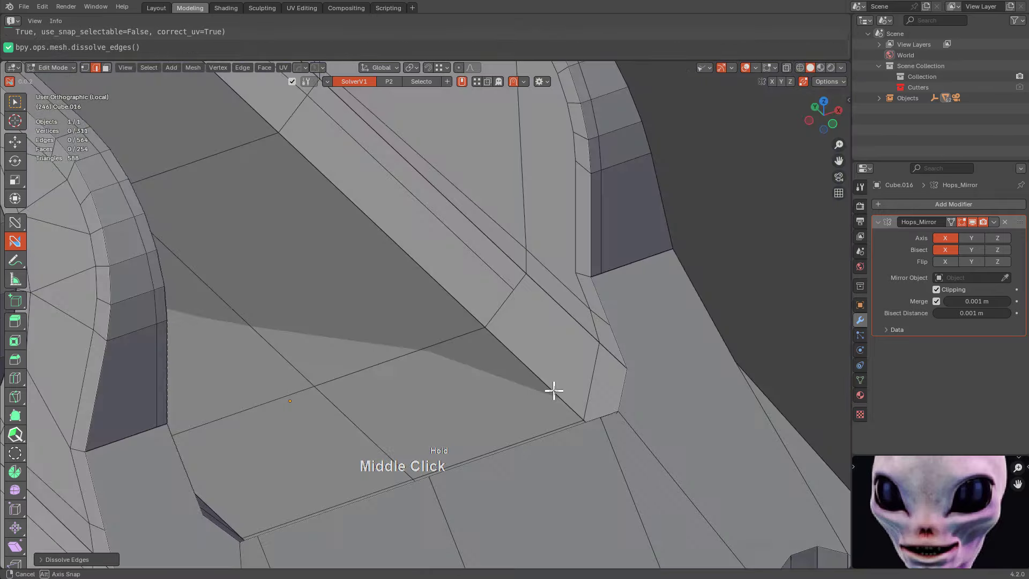
left_click(625, 318)
left_click(691, 310)
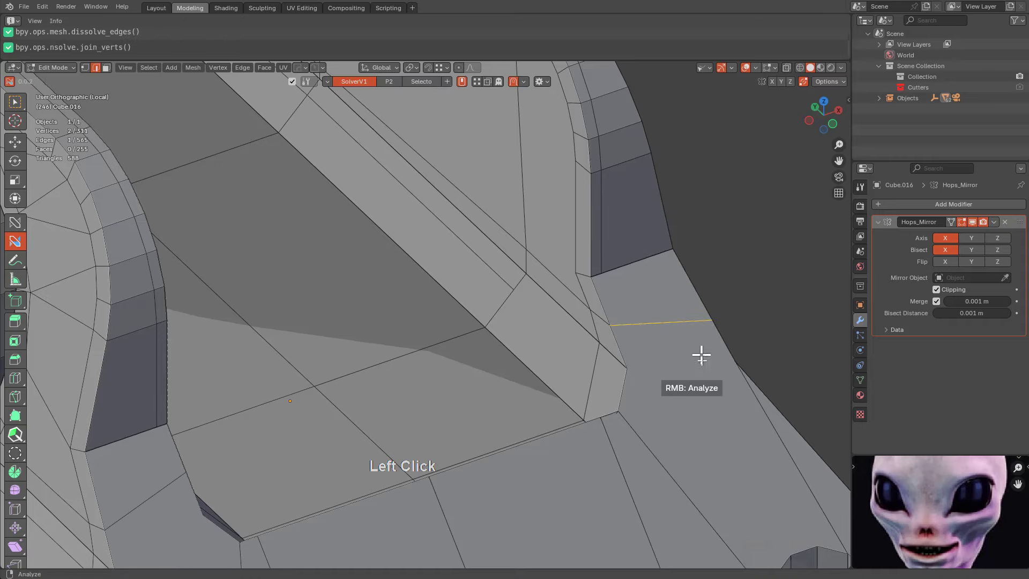
middle_click_drag(701, 351, 660, 363)
left_click(588, 349)
left_click(693, 369)
left_click(552, 384)
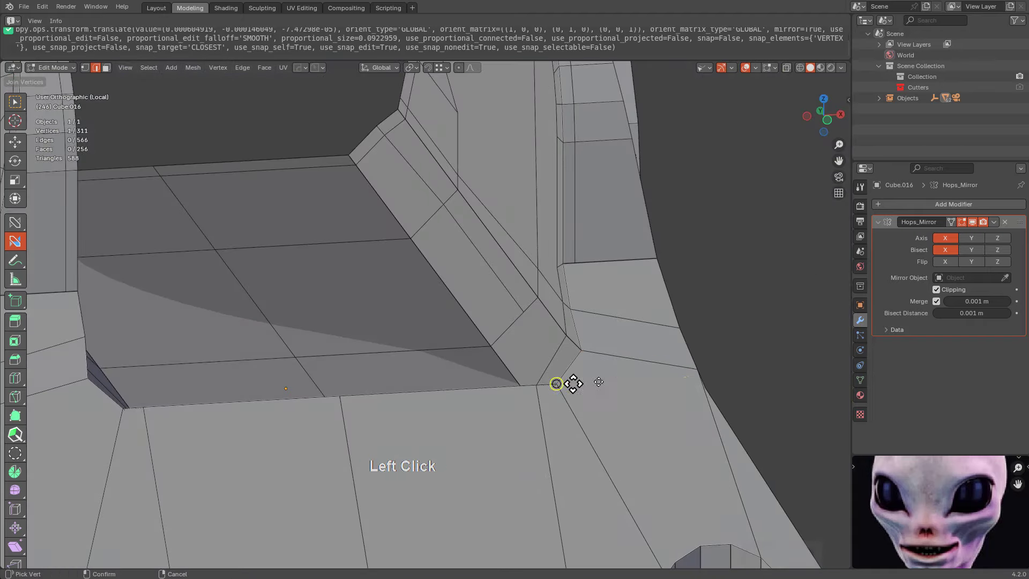
left_click(706, 387)
Loop-cut the rear ledge along the channel's end and knife the cut onward around the corner to the side wall's base
middle_click_drag(592, 395, 449, 378)
left_click(500, 291)
scroll(449, 378, "up", 3)
scroll(449, 378, "up", 2)
right_click(419, 361)
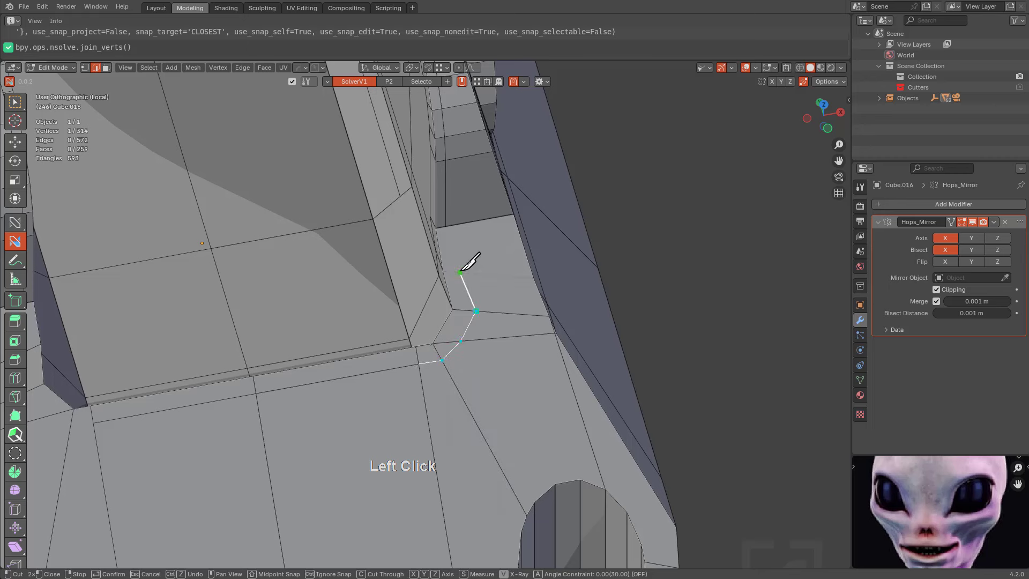
key("space")
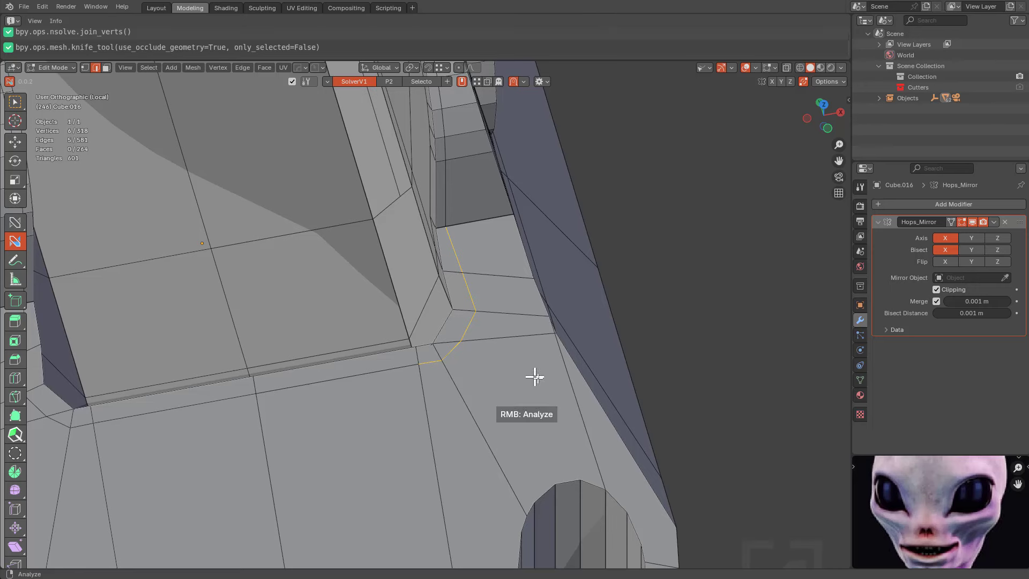
Slide a support edge at the channel's rear corner by a factor of about 0.23
middle_click_drag(535, 377, 549, 385)
scroll(503, 292, "up", 4)
key("alt+a")
left_click_drag(536, 331, 513, 336, "shift")
Knife a support cut from the outer slope over the corner edge beside the channel and along the ledge
middle_click_drag(513, 343, 549, 416)
right_click(567, 276)
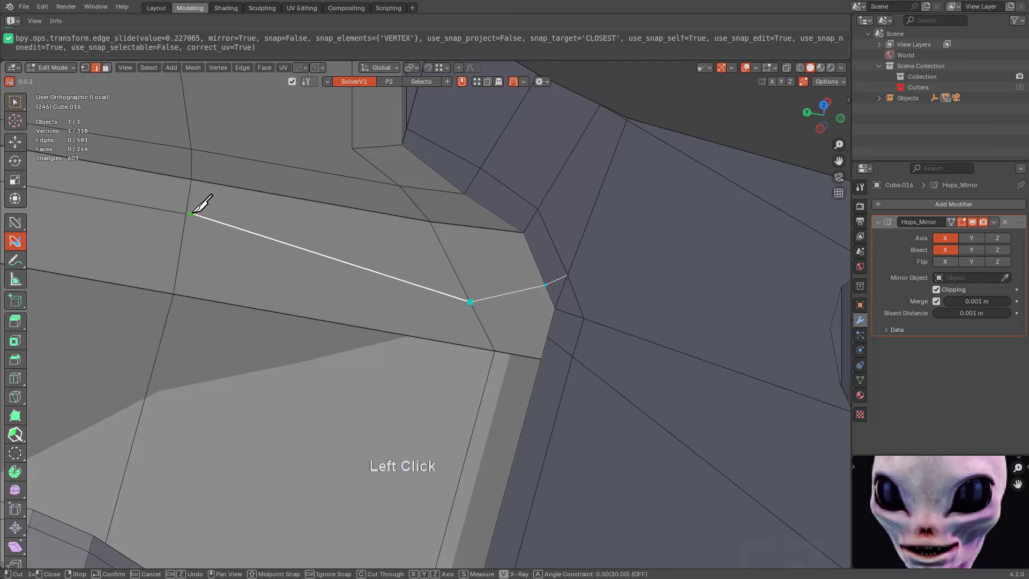
key("space")
Slide the new cut's two corner points into line with the support edges and dissolve the leftover edge beside them
left_click_drag(468, 302, 449, 261, "shift")
left_click_drag(546, 282, 536, 268, "shift")
left_click(559, 288, "alt")
middle_click_drag(491, 343, 535, 348)
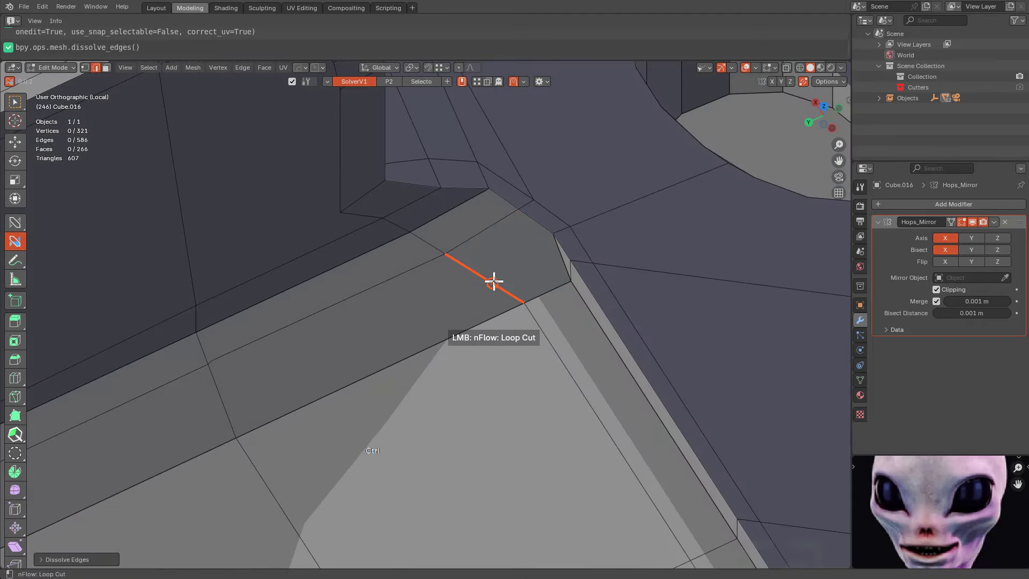
Join the middle of the ledge's cross edge to the outer corner vertex and slide the new vertex toward the corner
key("1")
left_click_drag(490, 283, 547, 245, "shift")
mouse_move(472, 289)
middle_mouse_down()
mouse_move(494, 271)
mouse_move(466, 280)
middle_mouse_up()
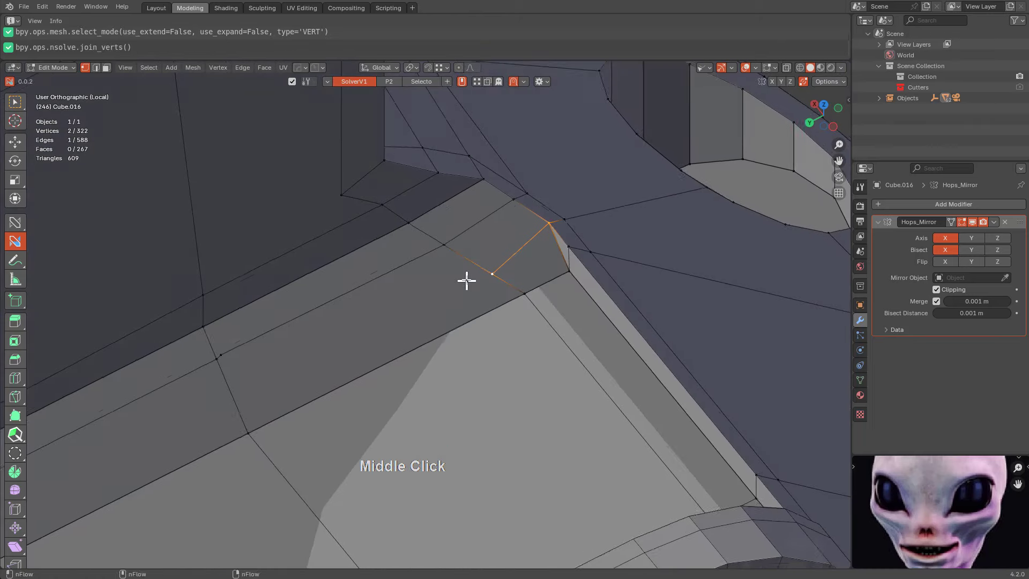
scroll(418, 247, "down", 1)
left_click_drag(480, 279, 502, 261, "shift")
middle_click_drag(509, 279, 531, 253)
Try to join the support vertices across the ledge's rear corner
left_click_drag(537, 261, 494, 253)
middle_click_drag(439, 274, 520, 368)
key("ctrl+z")
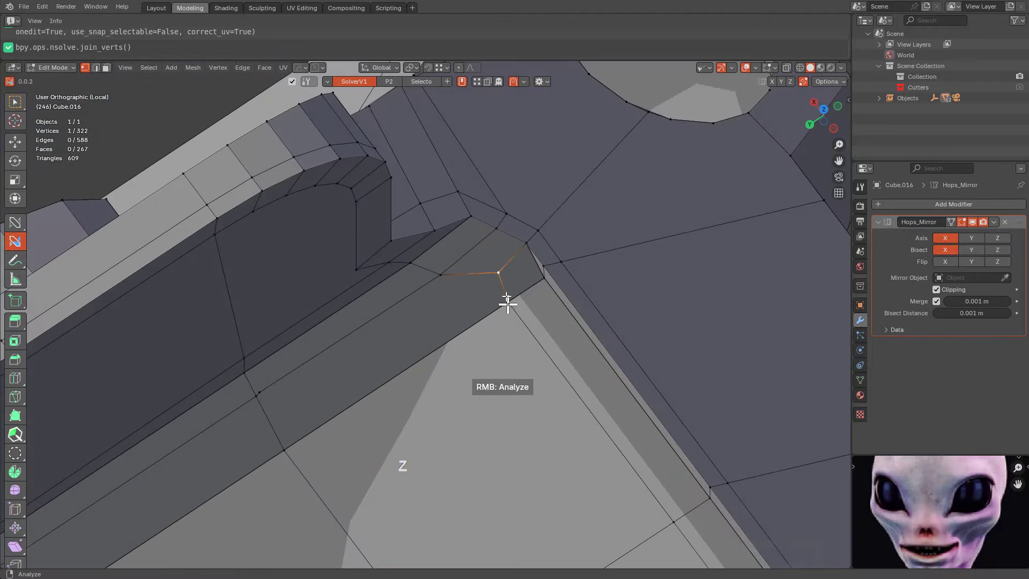
Join two support edges lengthwise across the wall's inner face, from its sloped front edge to the rounded corner and from the lower vertex to the rear base
scroll(493, 300, "down", 3)
middle_click_drag(487, 308, 510, 291)
scroll(483, 268, "down", 2, "shift")
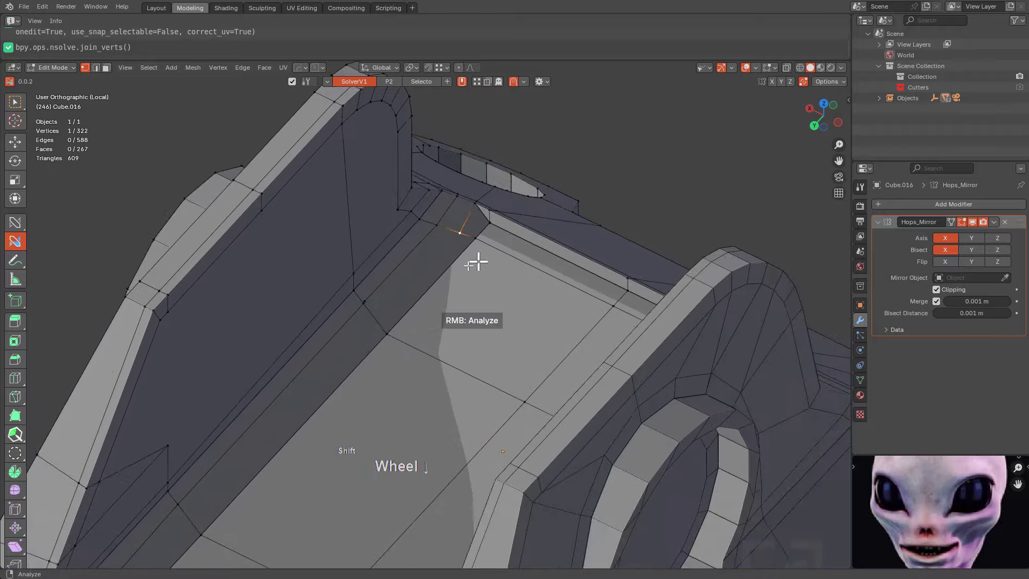
scroll(414, 315, "down", 3)
middle_click_drag(413, 315, 338, 328)
scroll(359, 225, "up", 2)
middle_click(376, 319, "shift")
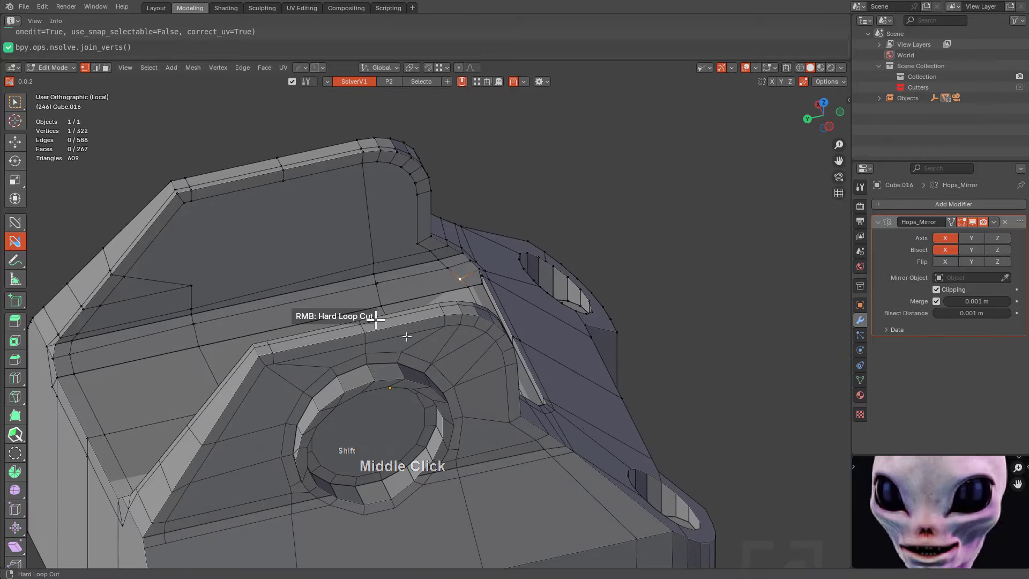
scroll(494, 326, "up", 2)
middle_click_drag(493, 326, 430, 299, "shift")
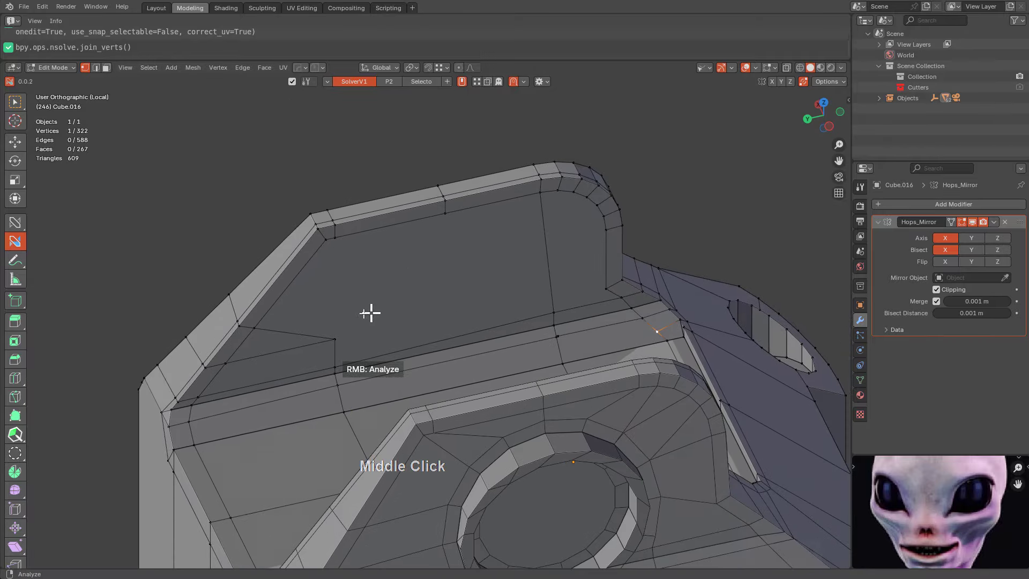
middle_click_drag(370, 313, 222, 326)
left_click(246, 313)
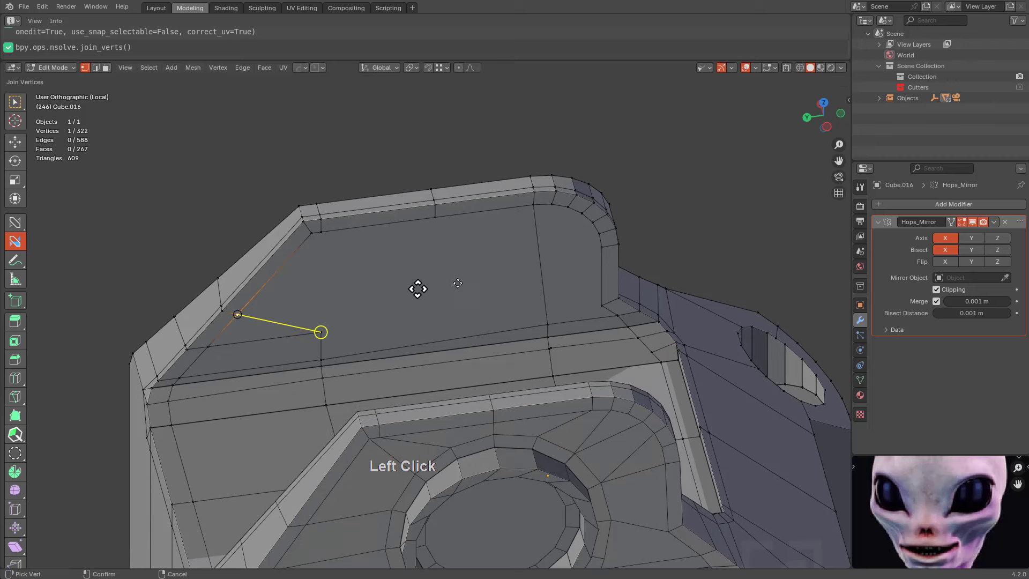
left_click_drag(586, 243, 596, 248)
left_click_drag(322, 333, 597, 306)
middle_click_drag(494, 372, 577, 354)
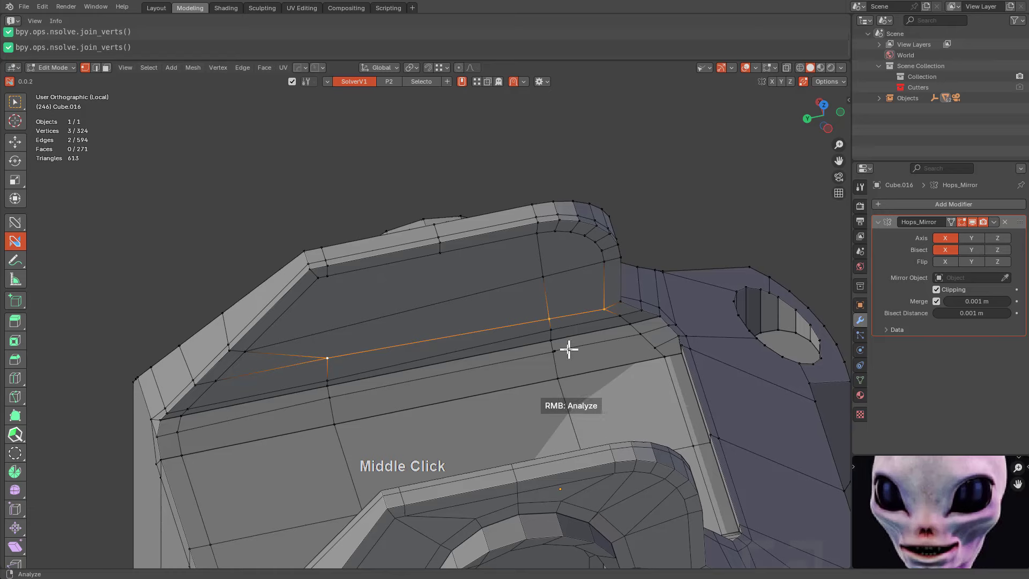
Dissolve the stray vertex next to the support-edge crossing on the ledge below the wall
left_click(602, 391)
scroll(434, 356, "up", 8)
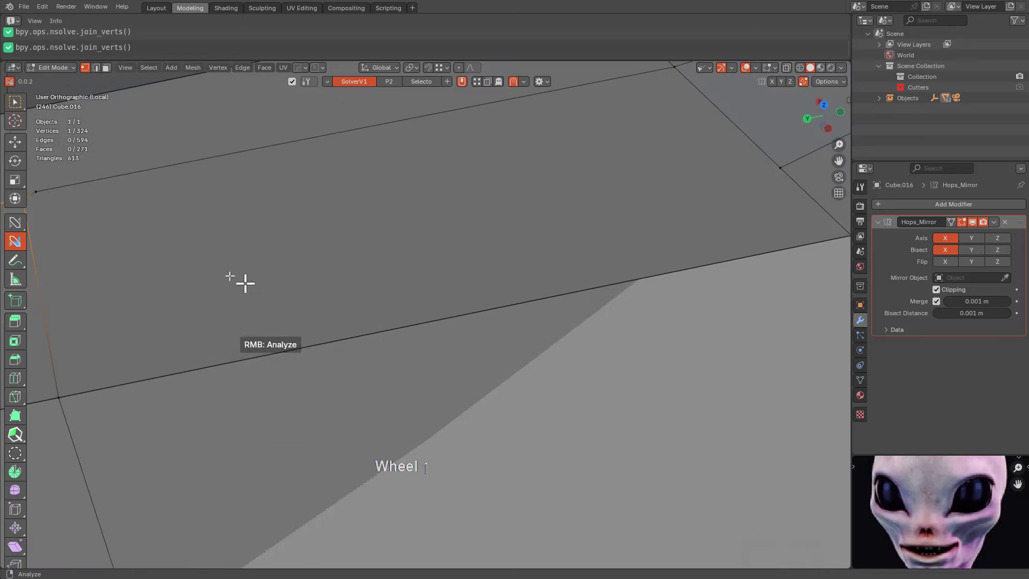
middle_click_drag(245, 283, 482, 310)
scroll(401, 263, "up", 2)
left_click(395, 243, "alt")
scroll(402, 264, "down", 8)
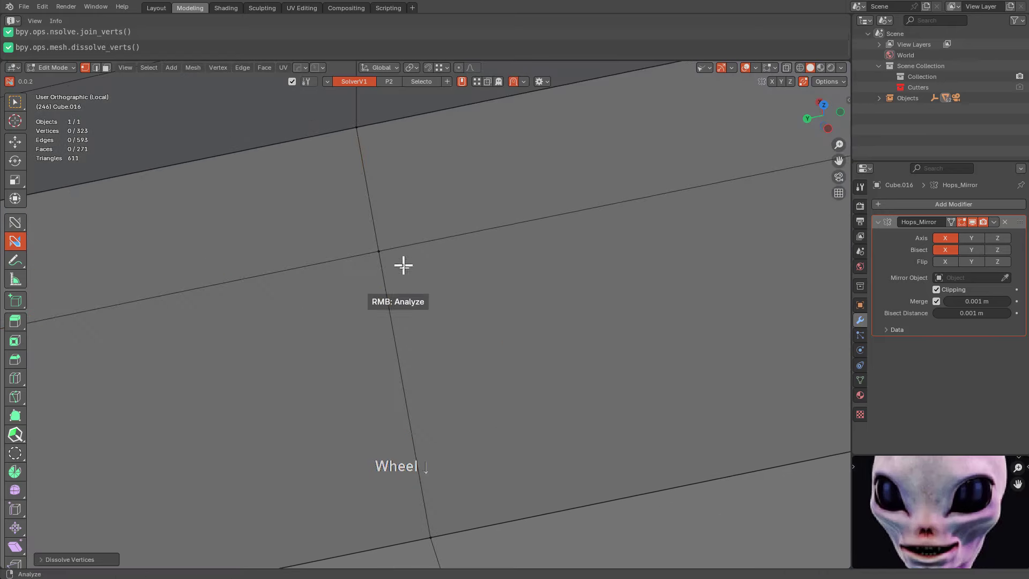
Join the lower front vertex of the wall's inner face up to its top inset edge and dissolve the diagonal edge
middle_click_drag(243, 299, 334, 366)
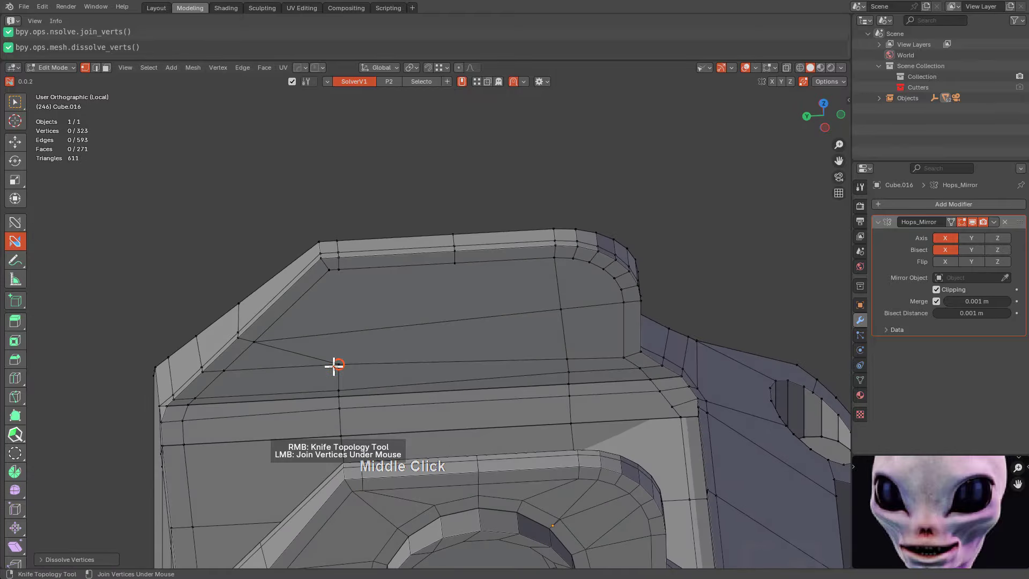
left_click_drag(338, 365, 343, 277)
scroll(320, 331, "up", 1)
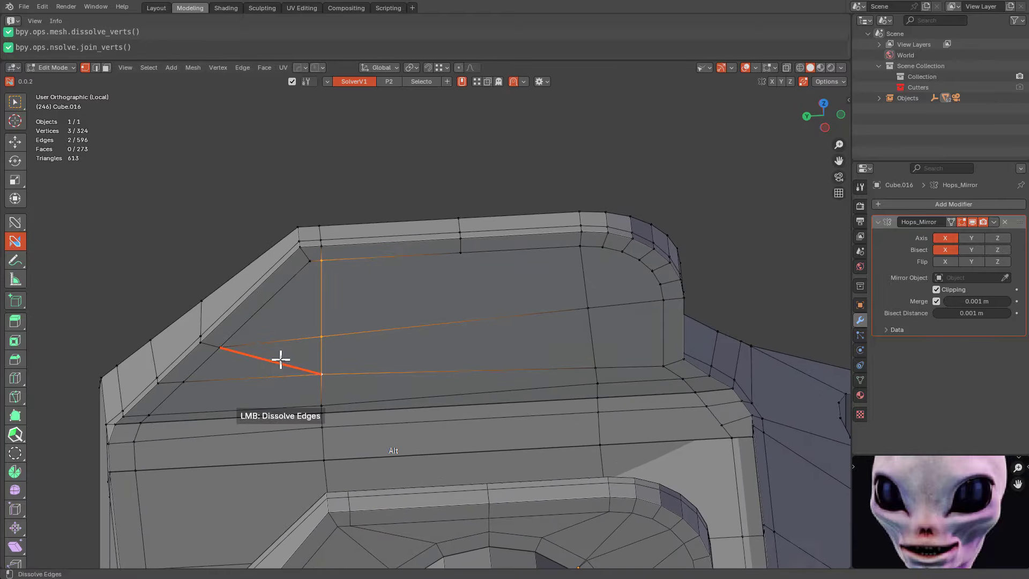
left_click(281, 359, "alt")
Loop-cut vertically through the middle of the wall's inner face and join the cut up to the top inset edge
middle_click_drag(490, 331, 475, 393)
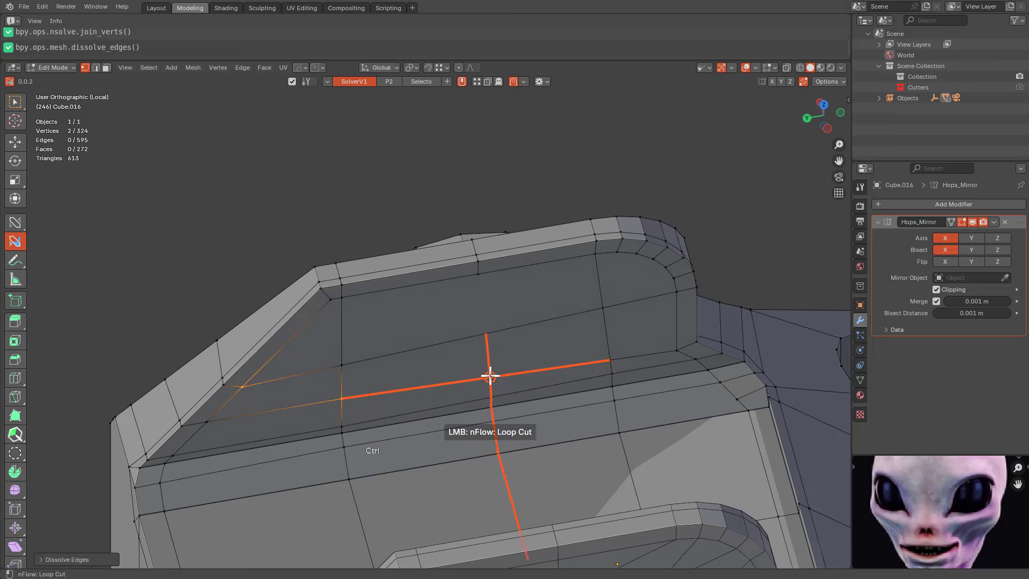
left_click(490, 374, "ctrl")
left_click_drag(490, 332, 480, 278)
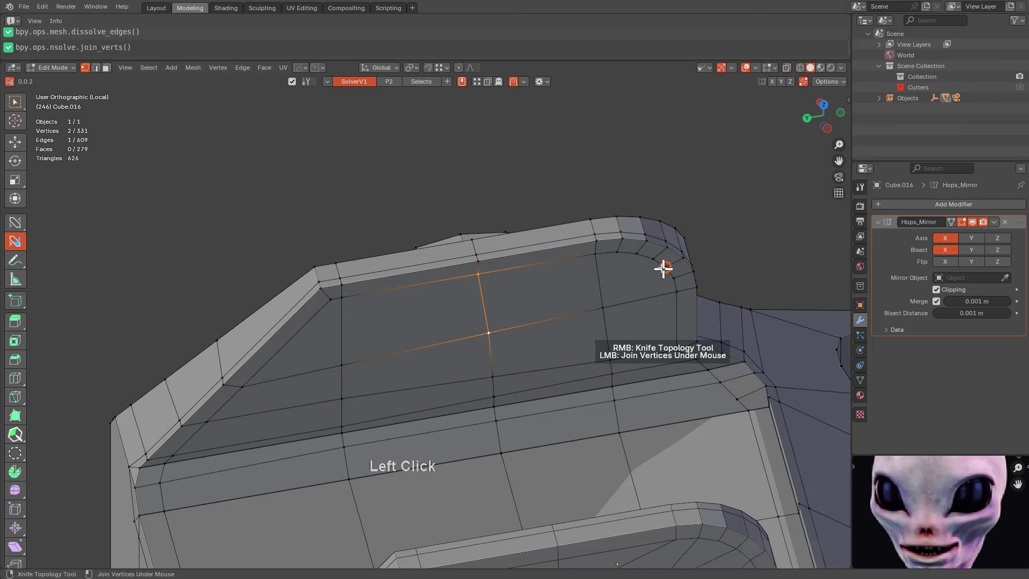
Join two vertices of the wall's rounded corner to the rear support crossing on its inner face
left_click_drag(637, 254, 607, 304)
left_click_drag(668, 268, 609, 306)
key("alt+a")
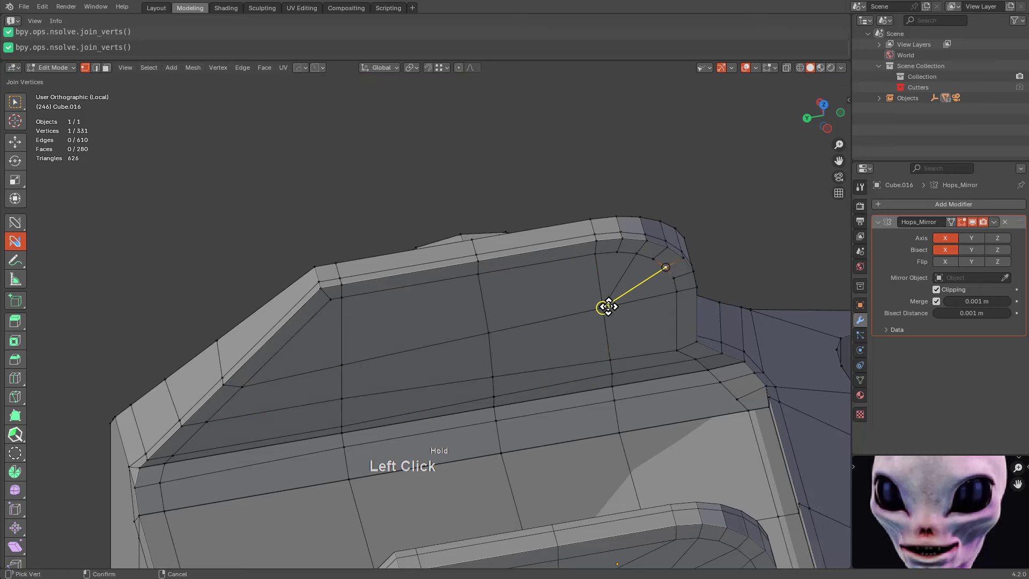
Join the outer wall-base corner across the end face to the vertex below the channel, and slide that vertex fully onto the vertical edge
middle_click_drag(609, 306, 442, 348)
scroll(604, 328, "up", 4)
left_click_drag(421, 293, 511, 306)
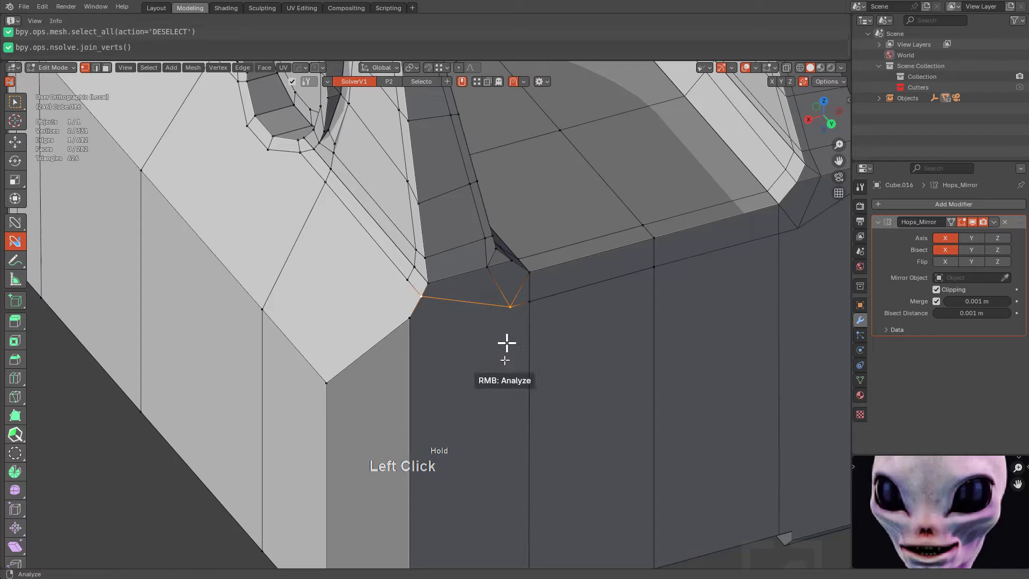
middle_click_drag(501, 344, 480, 320)
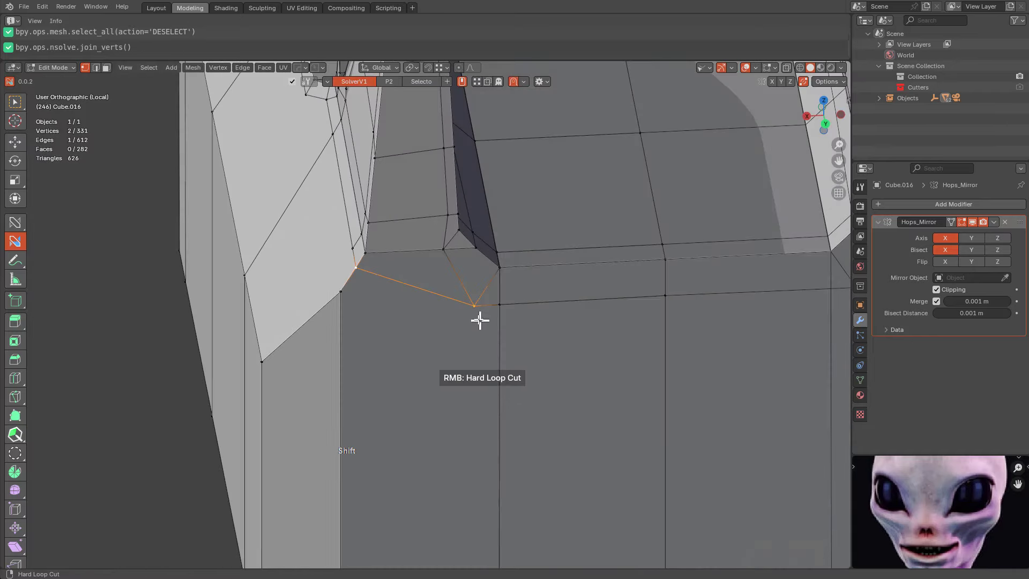
left_click_drag(477, 306, 499, 304)
middle_click_drag(476, 333, 498, 349)
scroll(498, 349, "down", 5)
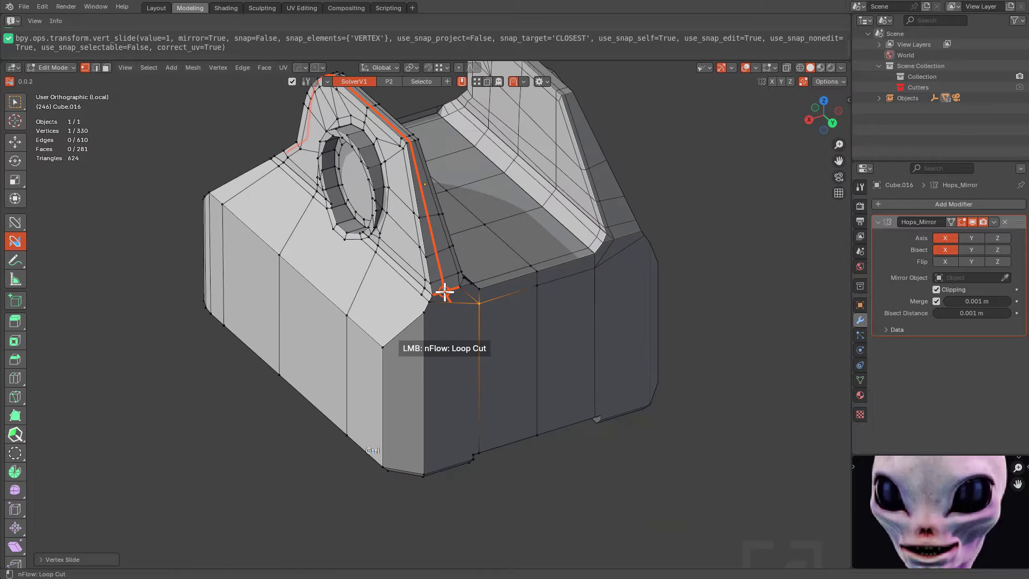
Loop-cut along the wall's rim and the side's upper edge, and join the side cut's end to the wall-base support vertex
left_click_drag(445, 291, 440, 294)
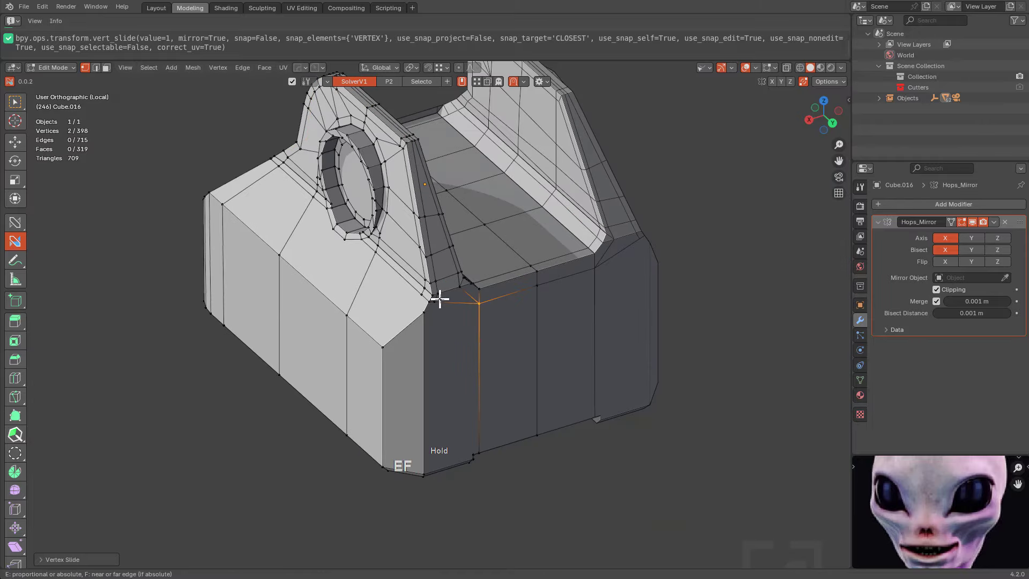
scroll(420, 347, "up", 3)
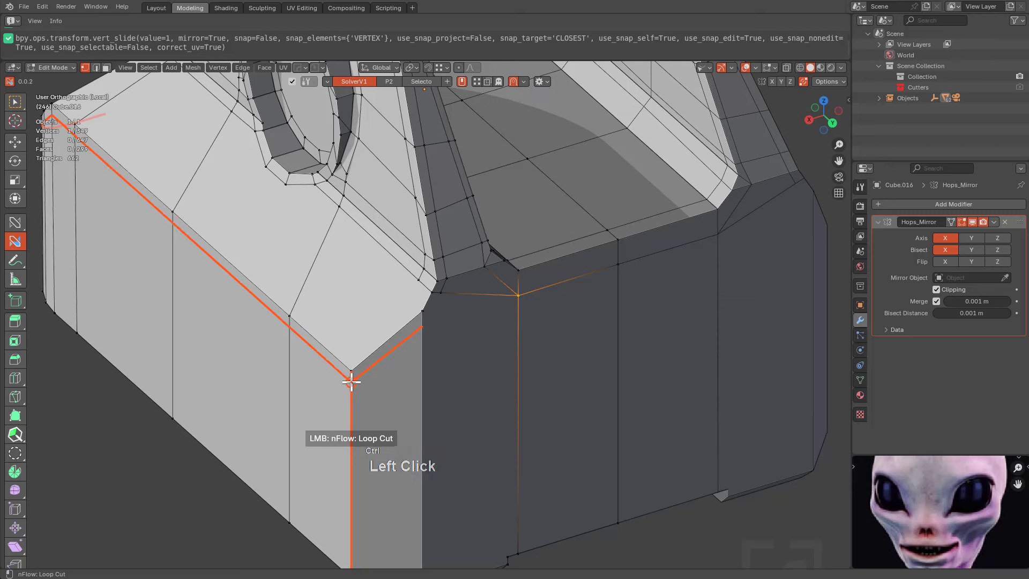
left_click_drag(423, 325, 441, 293)
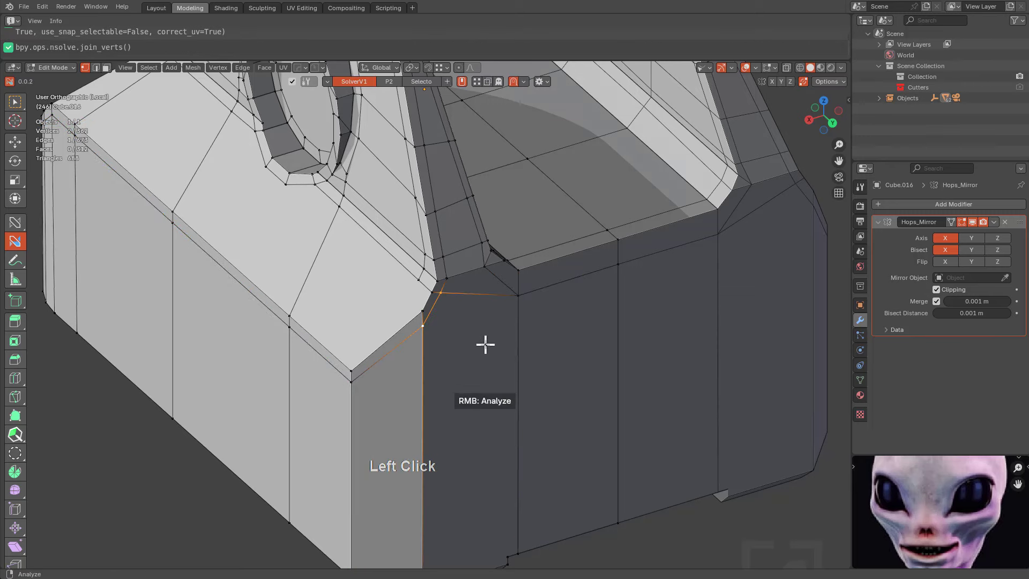
Loop-cut horizontally across the upper end face and join the cut's end to the support vertex on the side corner
left_click(522, 340, "ctrl")
left_click_drag(521, 340, 424, 327)
scroll(463, 354, "down", 3)
middle_click_drag(467, 403, 494, 368, "shift")
key("alt+a")
Join the side's vertical corner cut up to the wall-base support vertex, and loop-cut the sloped face through to the outer corner
scroll(533, 323, "up", 5)
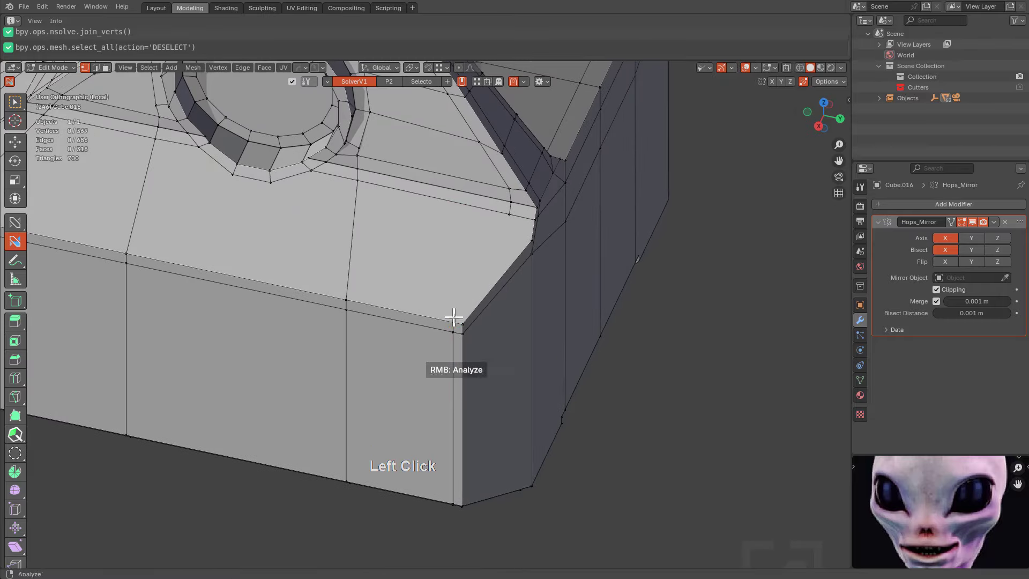
left_click_drag(453, 317, 509, 215)
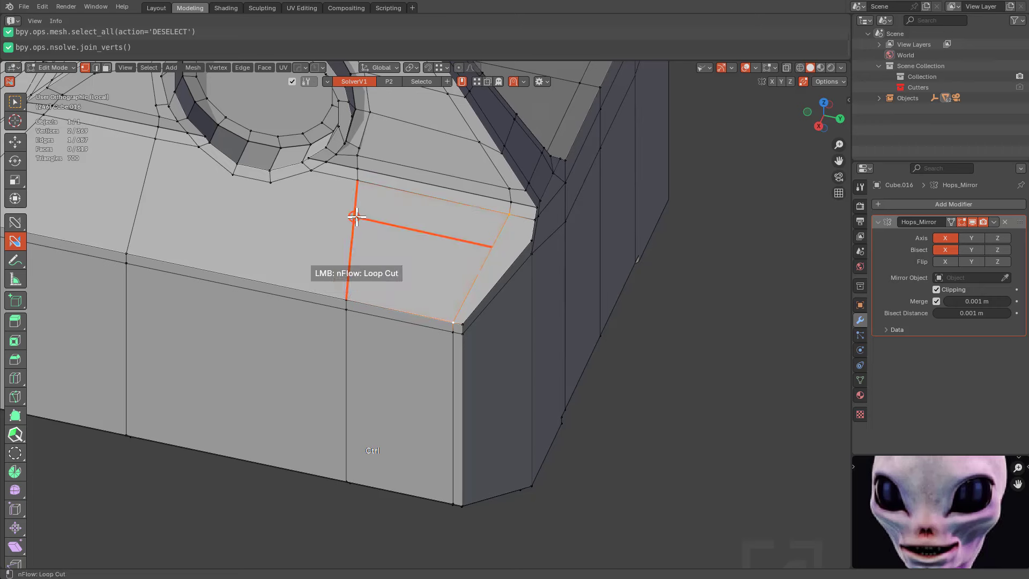
left_click(358, 207)
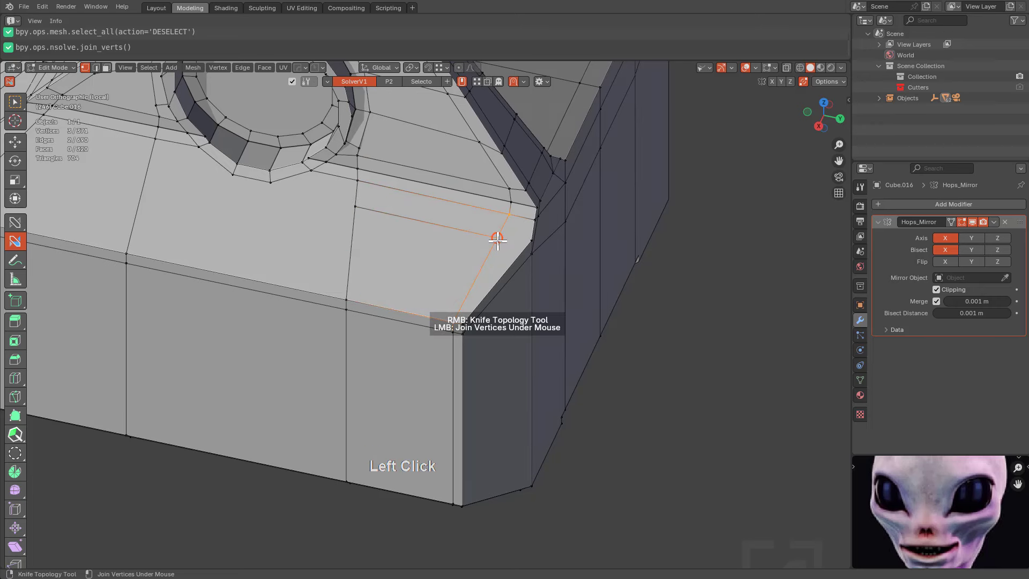
mouse_move(497, 238)
left_mouse_down()
mouse_move(530, 251)
mouse_move(498, 237)
mouse_move(516, 239)
left_mouse_up()
Slide the support vertices at the wall base's outer corner by factors of about 0.43 and 0.30
middle_click_drag(539, 261, 416, 402, "shift")
scroll(415, 396, "up", 3)
left_click_drag(366, 351, 385, 354, "shift")
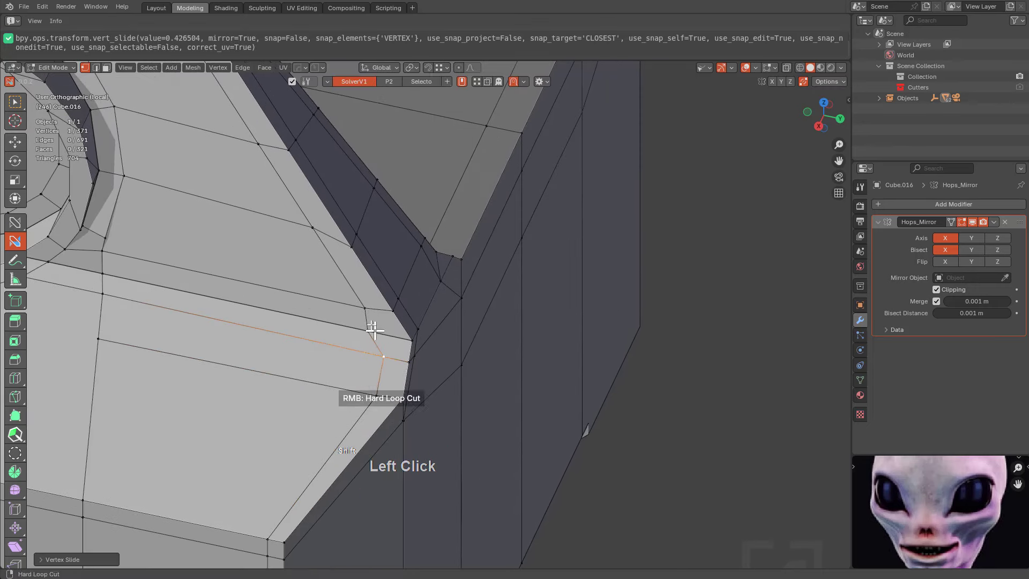
left_click(380, 334)
scroll(514, 362, "down", 1)
middle_click_drag(514, 362, 452, 338)
Loop-cut a support edge across the sloped side face and down beside the corner facet's vertical edge
scroll(333, 369, "down", 5)
middle_click_drag(332, 369, 416, 343)
scroll(416, 336, "up", 2)
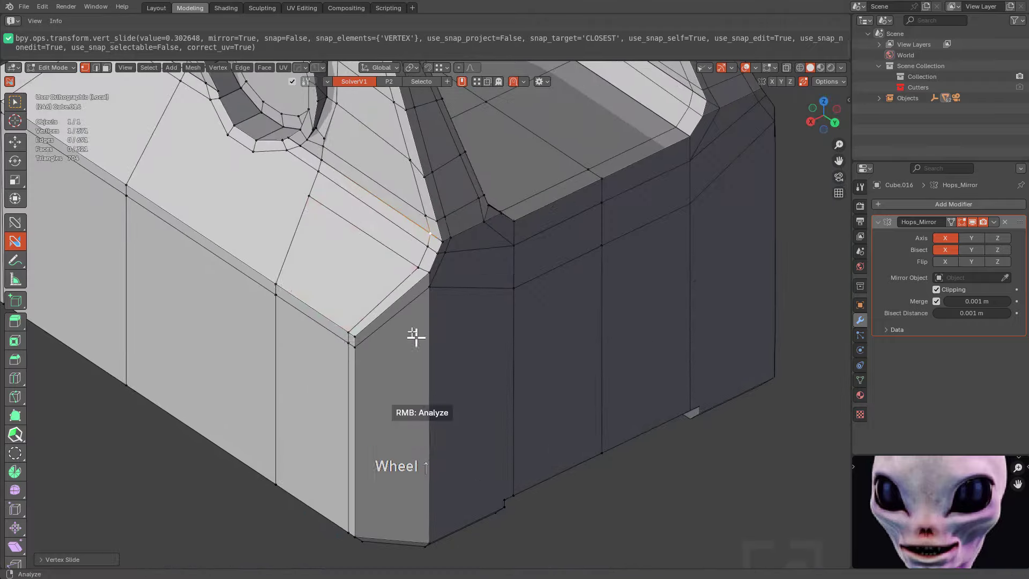
key("ctrl")
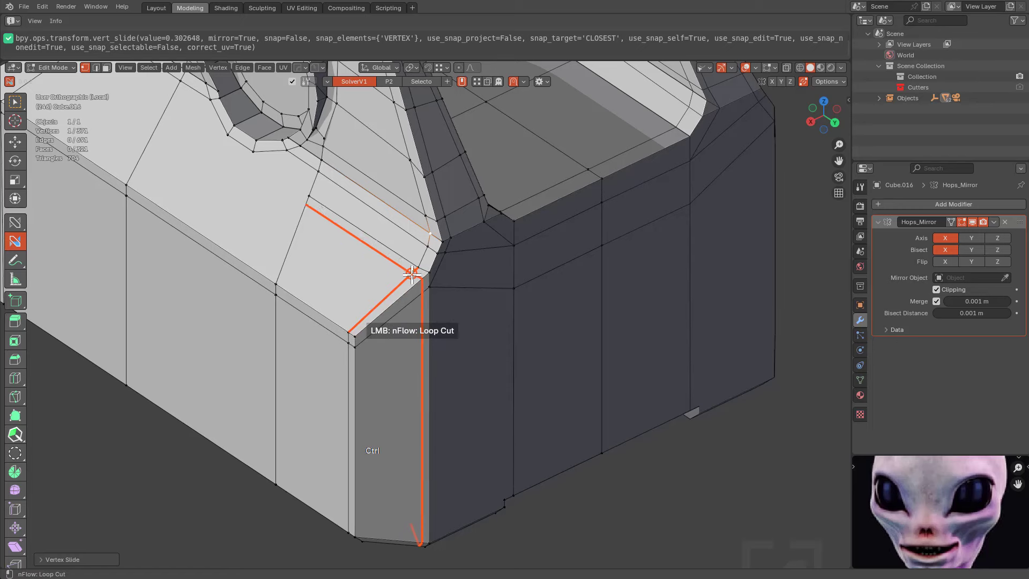
left_click(411, 273, "ctrl")
Project a horizontal line from the back view through the whole lower body of the sight, with cut-through on
scroll(509, 390, "down", 2)
middle_click_drag(509, 391, 418, 443)
key("ctrl")
scroll(486, 420, "down", 2)
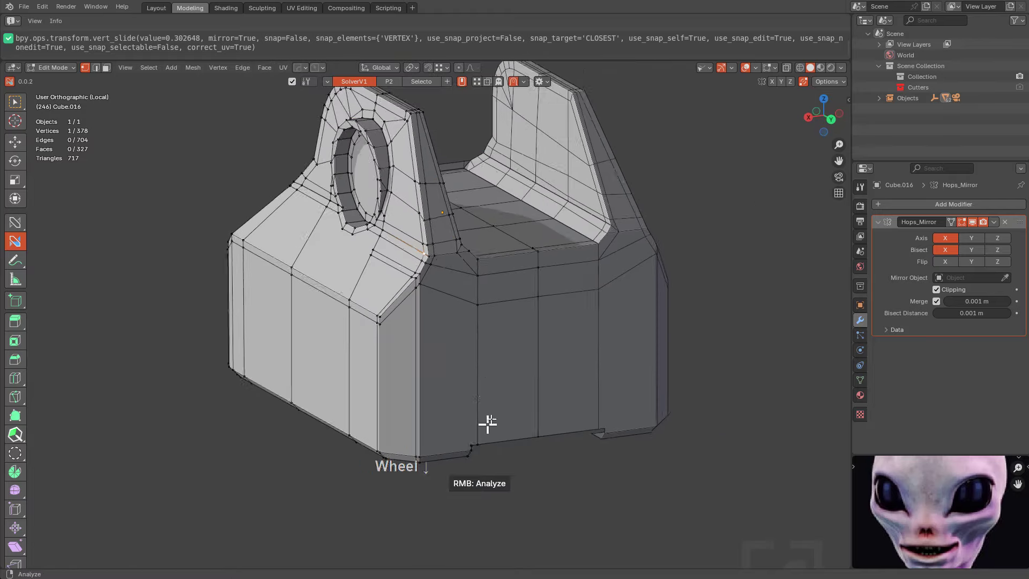
middle_click_drag(486, 421, 594, 387)
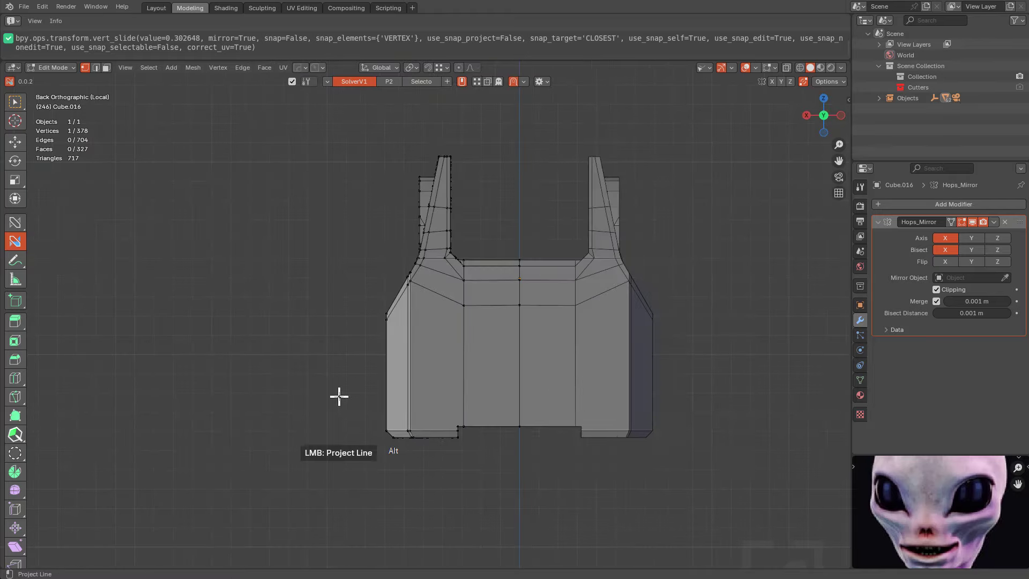
left_click_drag(339, 397, 574, 405)
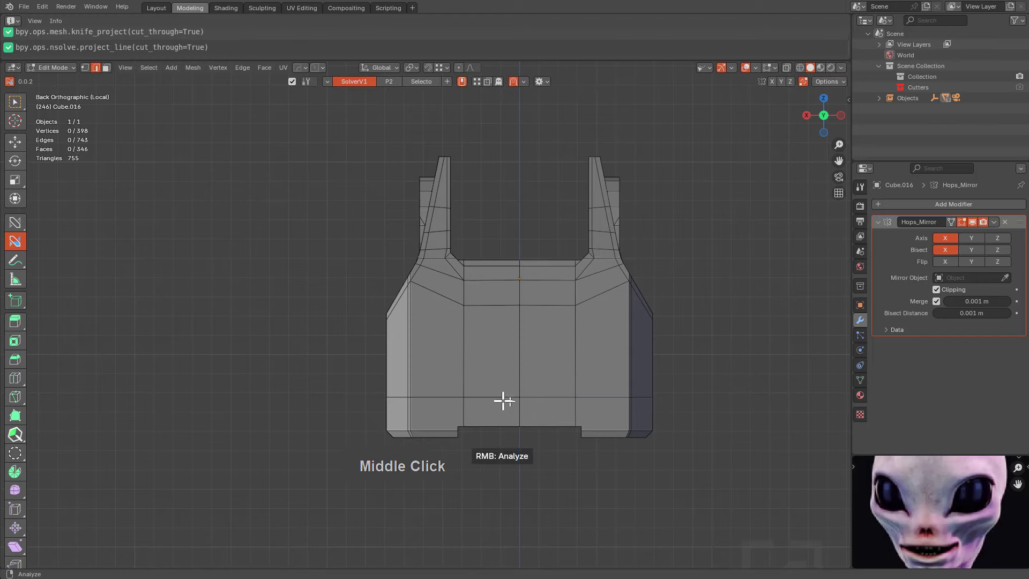
Try to dissolve the projected cut's segment on the middle of the back face
mouse_move(503, 400)
middle_mouse_down()
mouse_move(526, 415)
mouse_move(514, 411)
middle_mouse_up()
scroll(515, 411, "up", 1)
key("2")
left_click(501, 411, "alt")
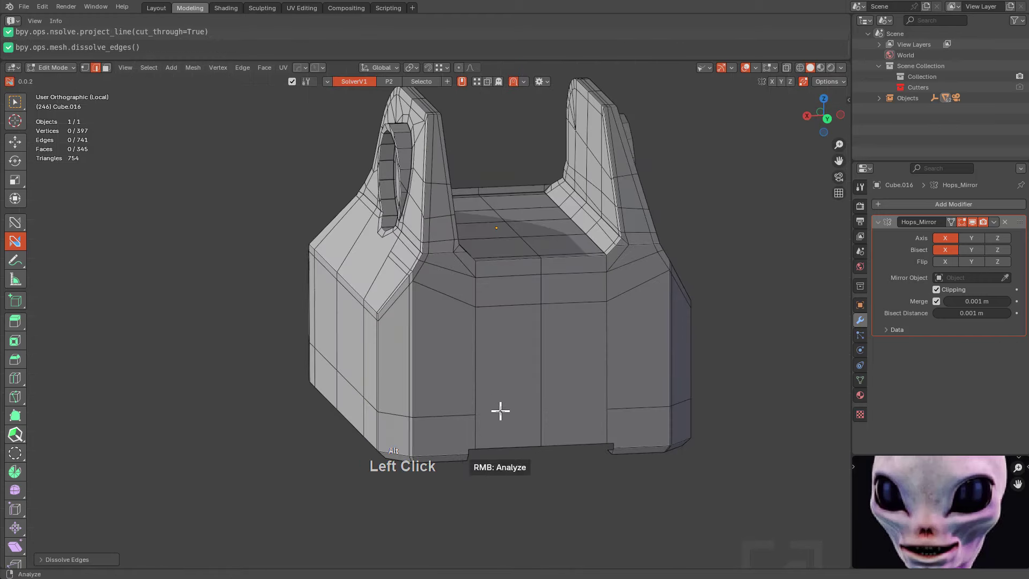
key("ctrl+z")
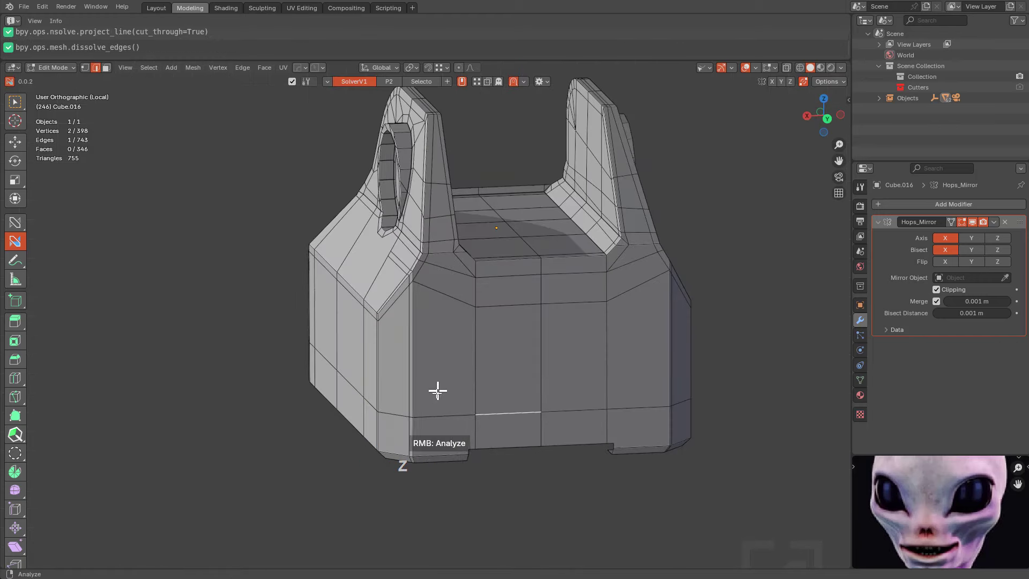
Project a second horizontal line through the body below the first, just above the bottom notch, from the back view
middle_click_drag(437, 391, 492, 361)
left_click(398, 380, "alt")
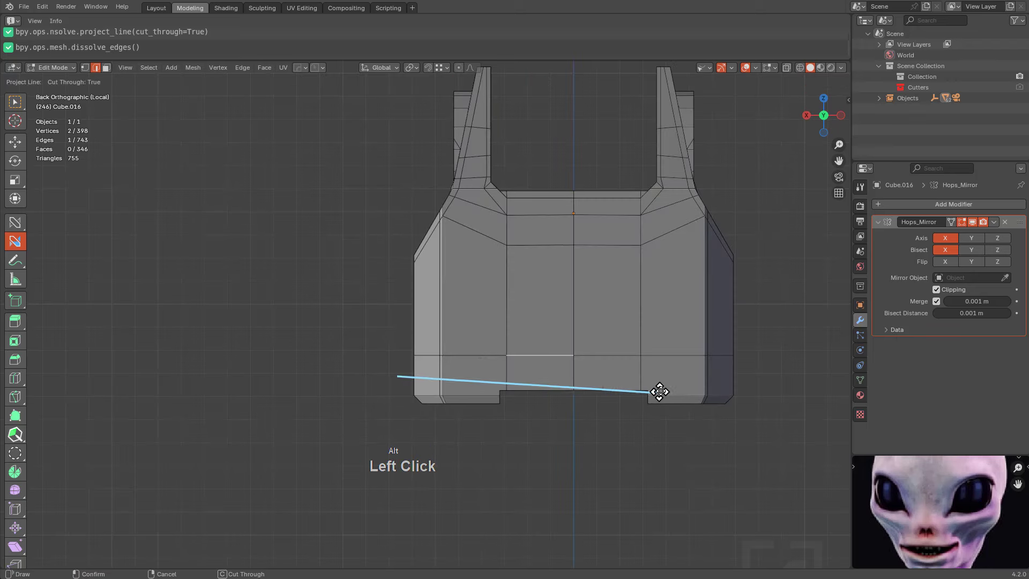
left_click_drag(696, 385, 697, 386, "ctrl+alt")
scroll(549, 390, "up", 3)
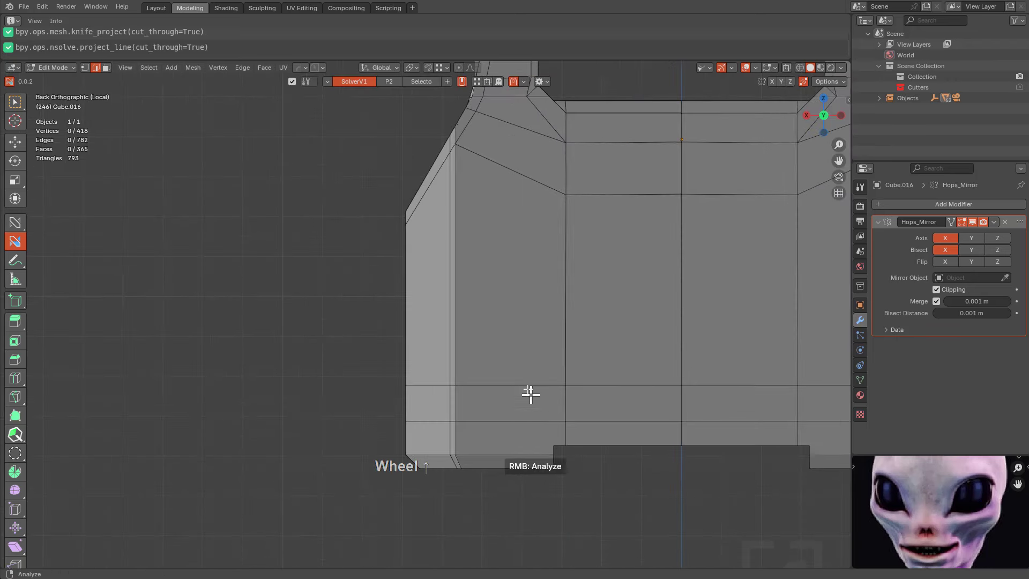
scroll(508, 359, "down", 2)
left_click(496, 163)
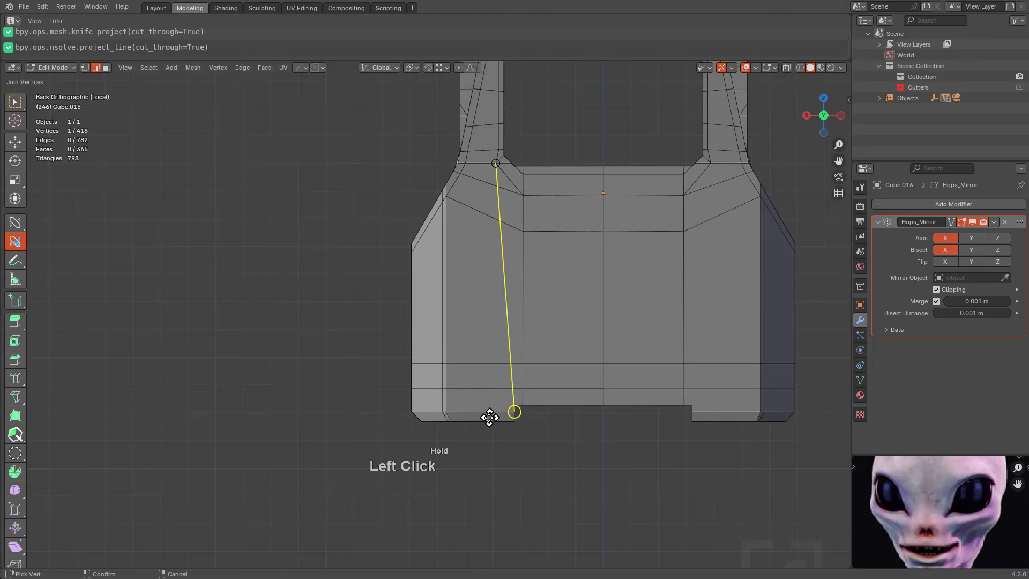
left_click_drag(474, 419, 482, 420)
Loop-cut the underside facet beside the bottom notch and join the cut's end up the back face to the wall's base vertex
middle_click_drag(493, 420, 487, 338)
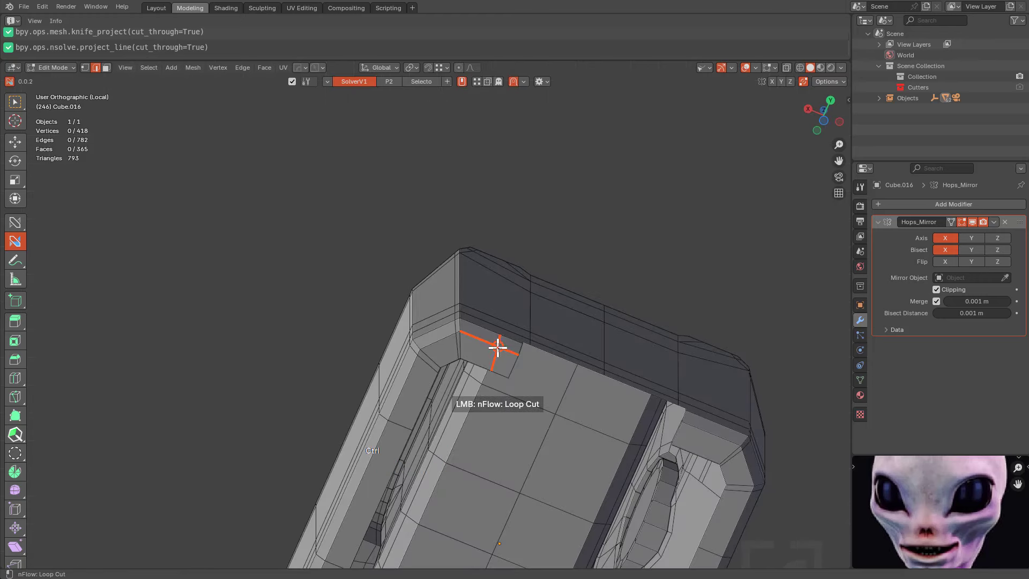
middle_click_drag(548, 303, 514, 395)
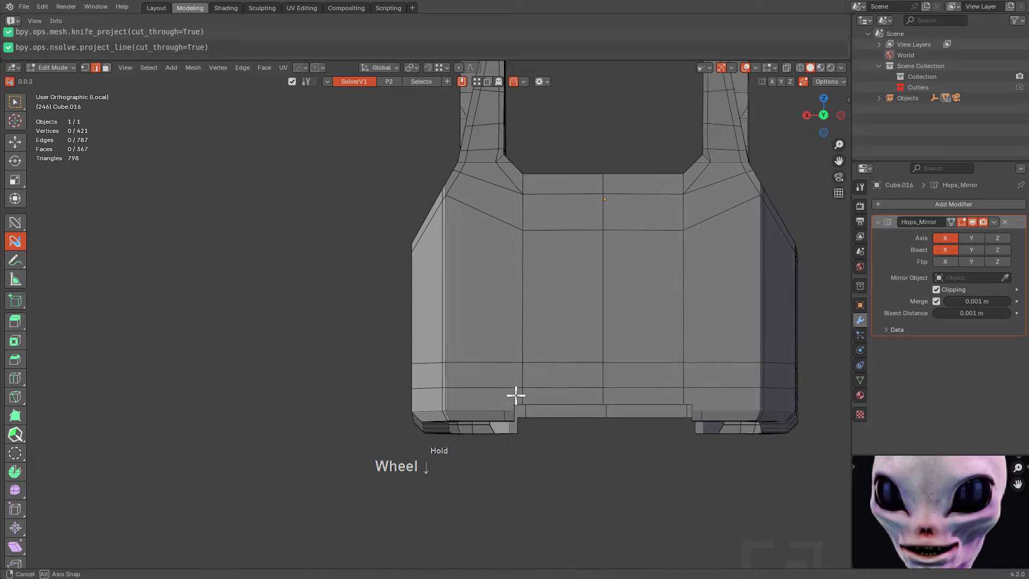
left_click(503, 409)
left_click(494, 168)
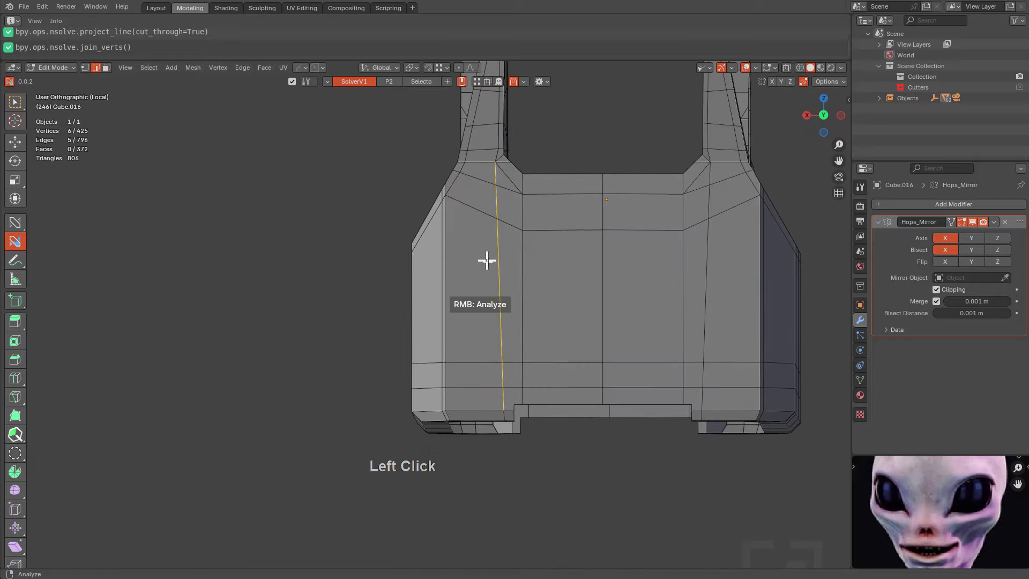
middle_click_drag(488, 259, 492, 287)
Join the new vertical line's vertex on the lower horizontal cut to the notch's upper corner vertex
scroll(547, 436, "up", 4)
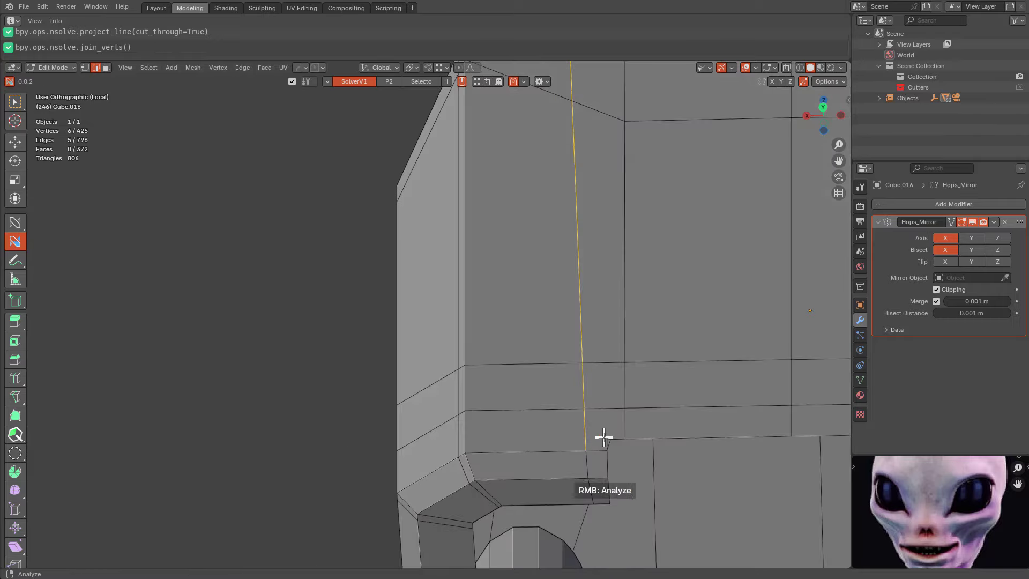
left_click(586, 409)
middle_click_drag(696, 448, 471, 303)
middle_click_drag(358, 279, 579, 340)
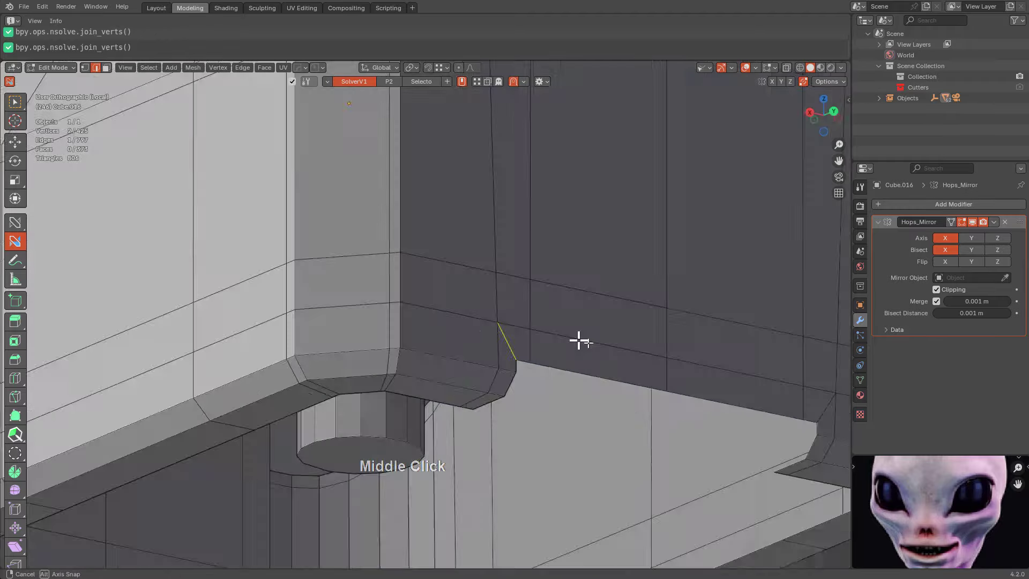
Switch to the select tool and reactivate nFlow at the round hole on the body's front post
scroll(413, 344, "down", 4)
middle_click_drag(608, 387, 505, 354)
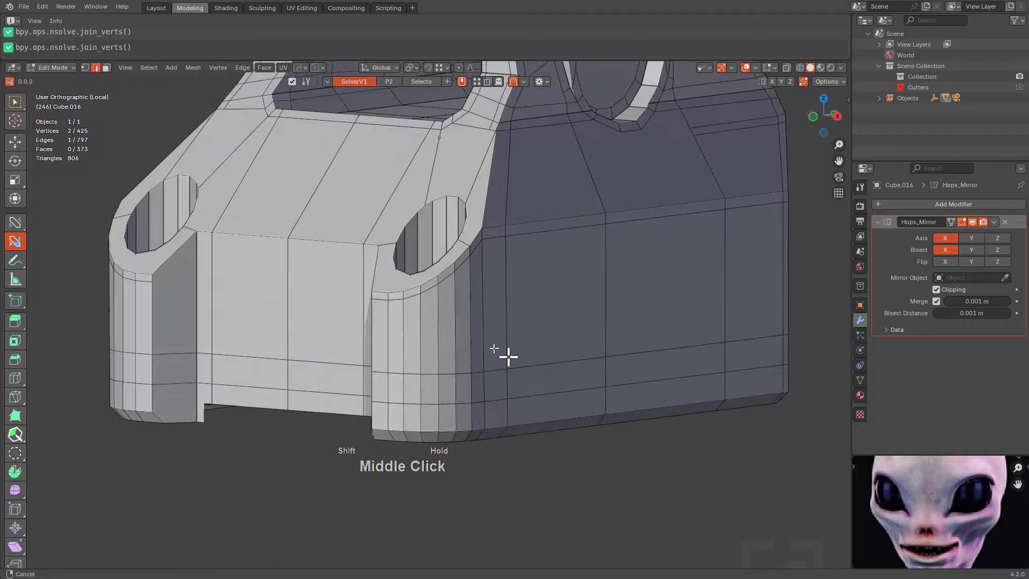
scroll(595, 356, "up", 6)
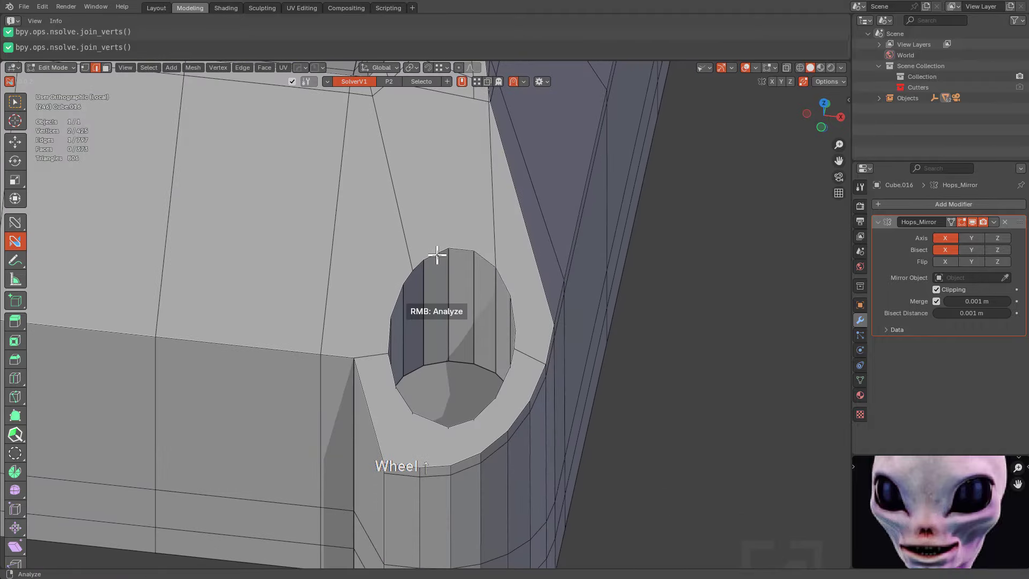
key("w")
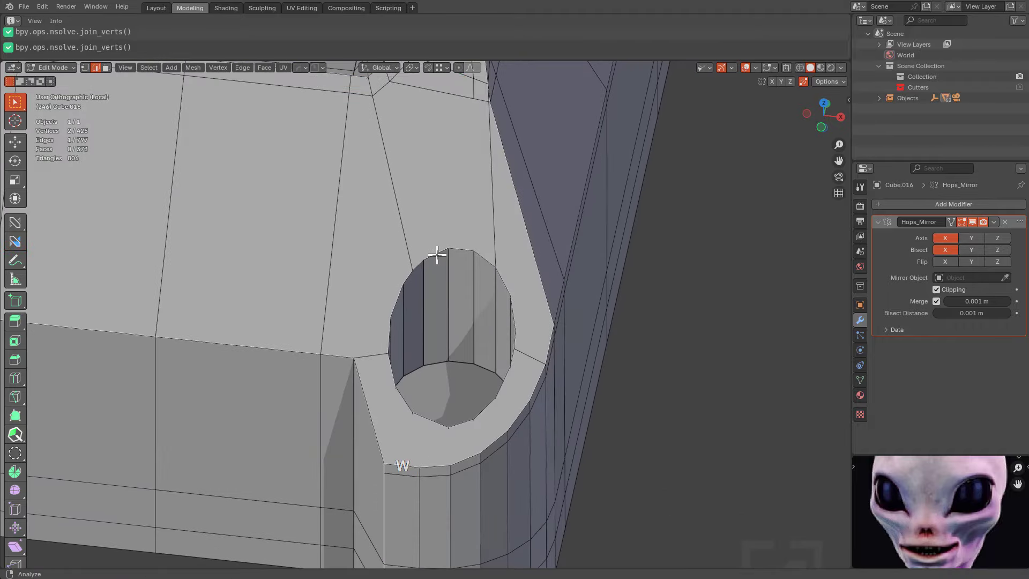
key("alt+n")
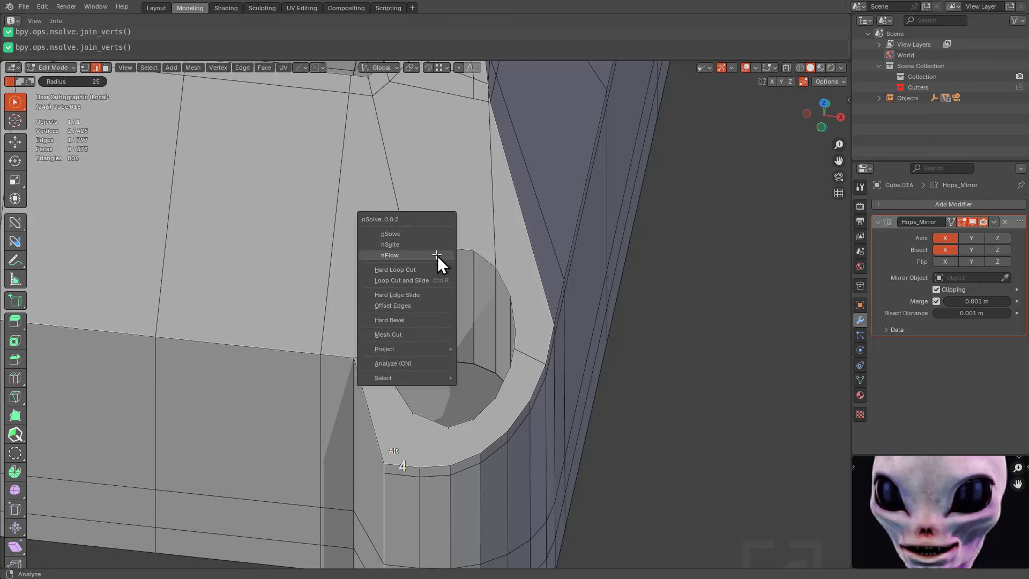
left_click(421, 256)
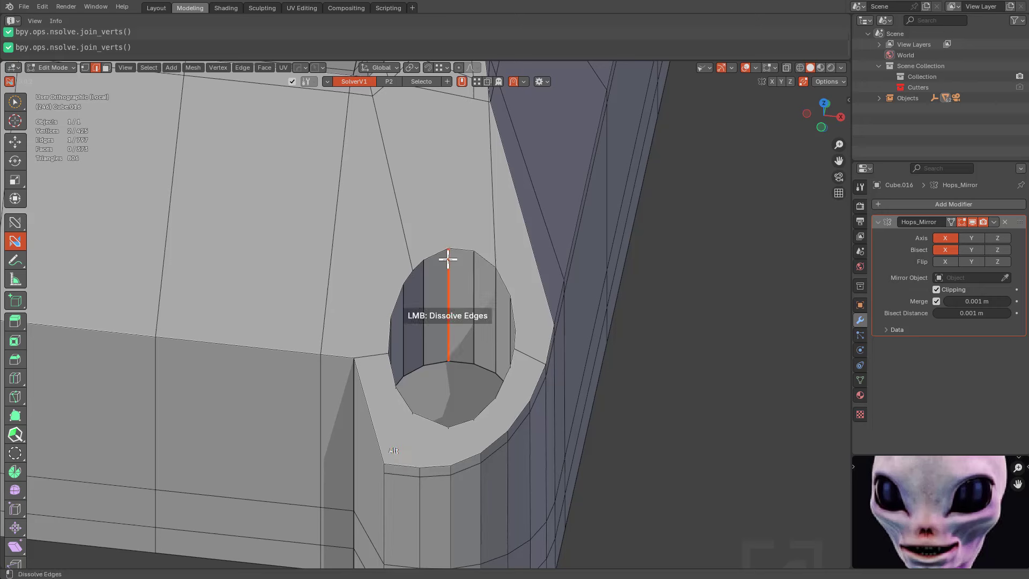
Try to select the hole's rim with Multi Select Loops in the P2 preset, and clear the selection
scroll(448, 260, "up", 1)
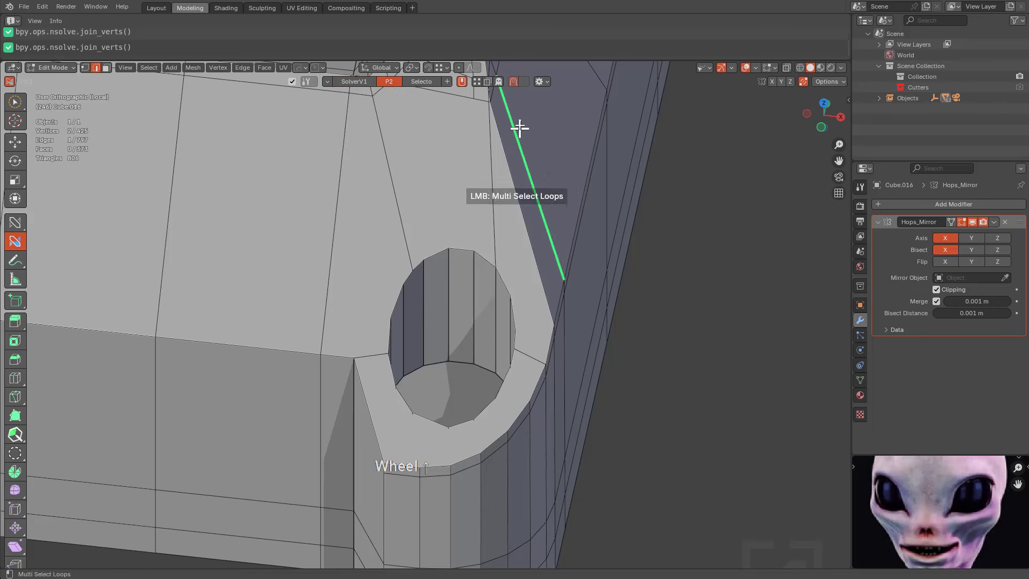
left_click(459, 248)
key("alt+a")
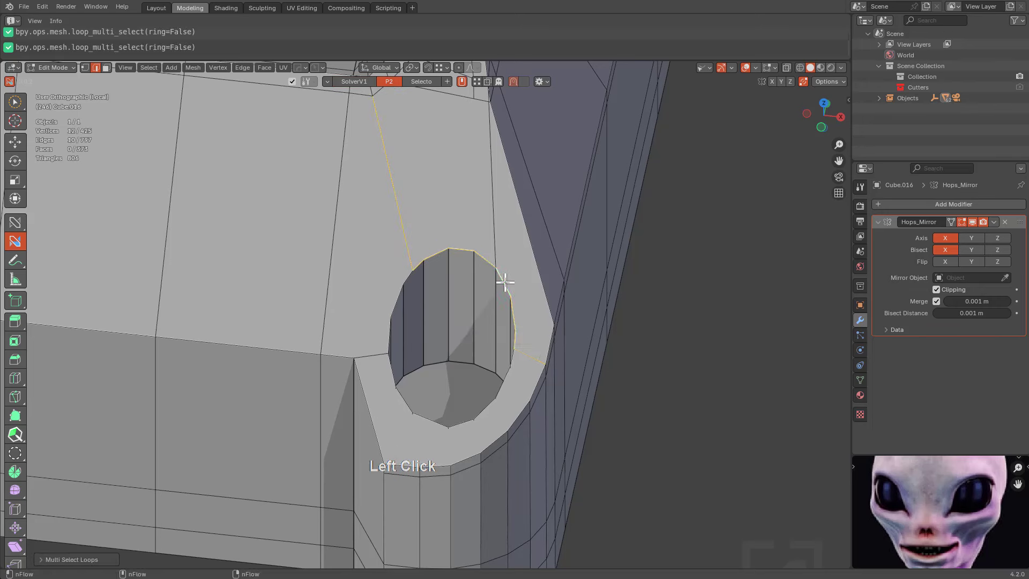
left_click(421, 416)
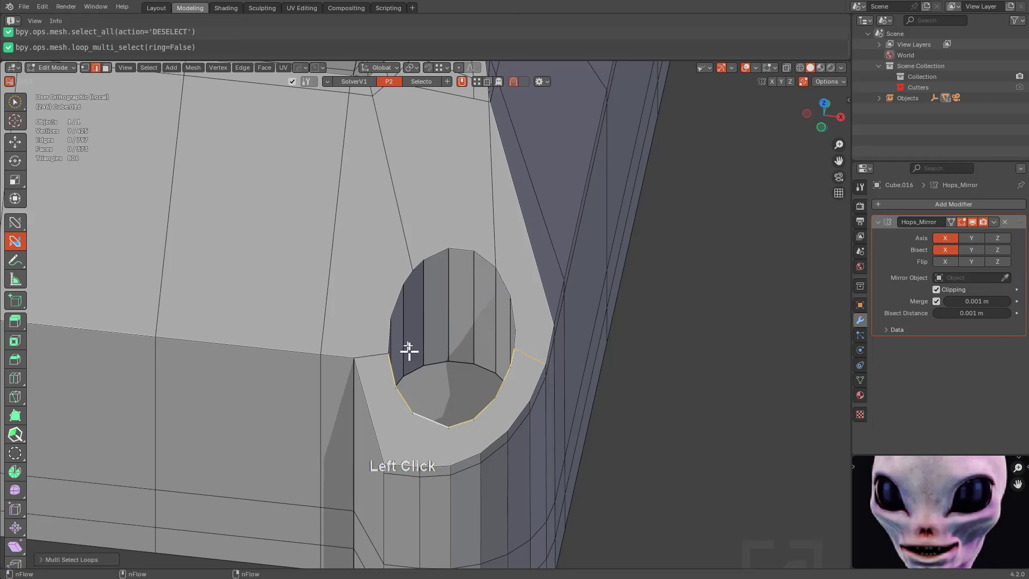
left_click(396, 305)
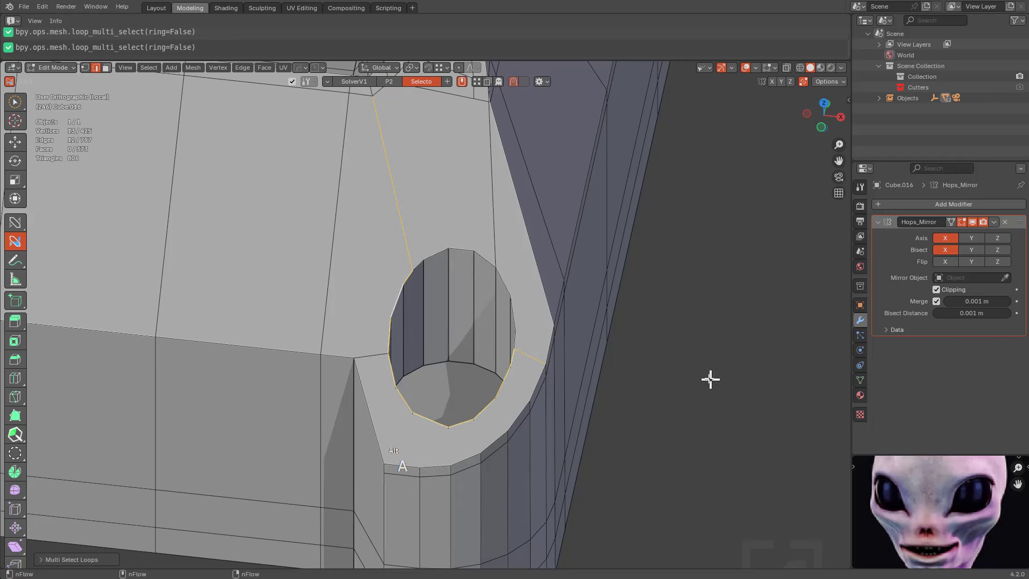
key("alt+a")
Select the hole's complete rim with the Selecto preset and project an outward offset loop around it from the top view
left_click(486, 262)
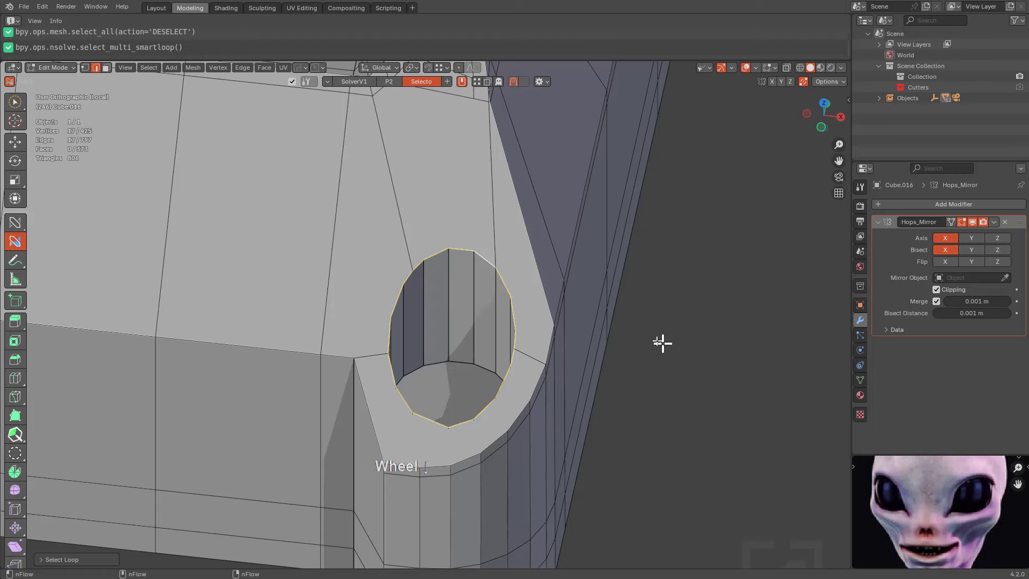
middle_click_drag(661, 343, 625, 376, "alt")
middle_click_drag(673, 473, 652, 327, "shift")
scroll(655, 322, "up", 4)
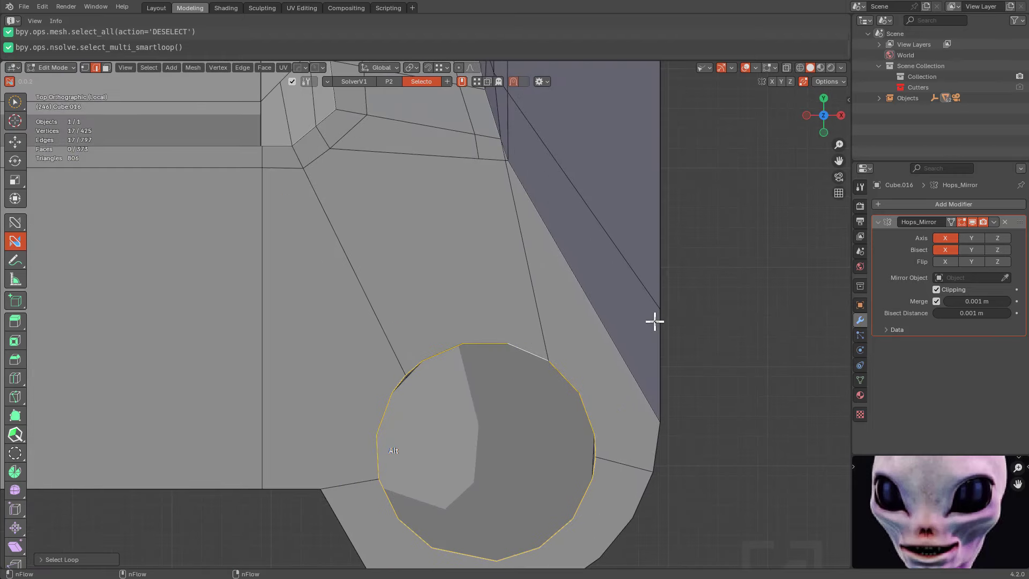
key("4")
left_click(648, 321)
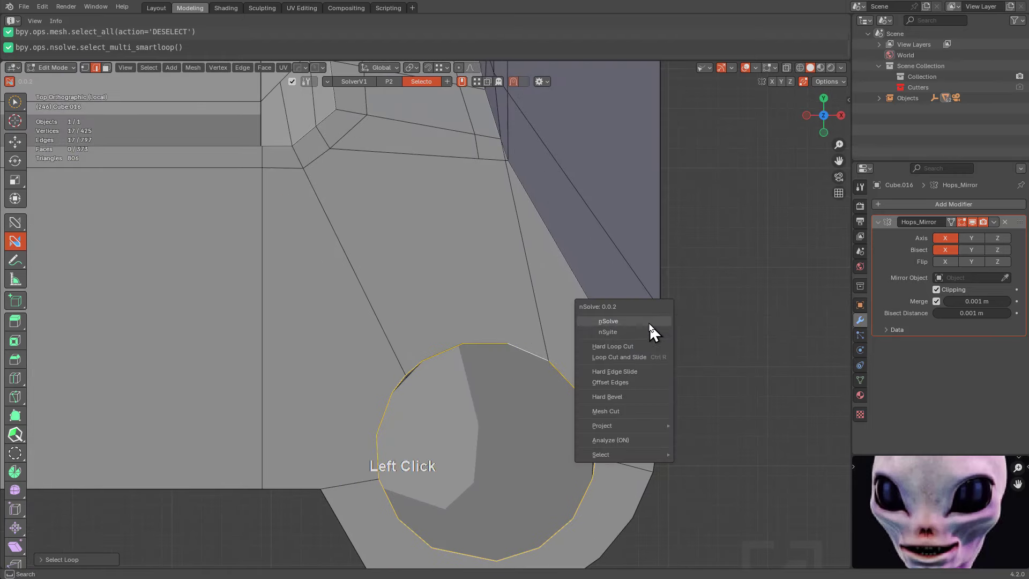
scroll(574, 410, "down", 2)
left_click_drag(476, 539, 388, 480)
key("f")
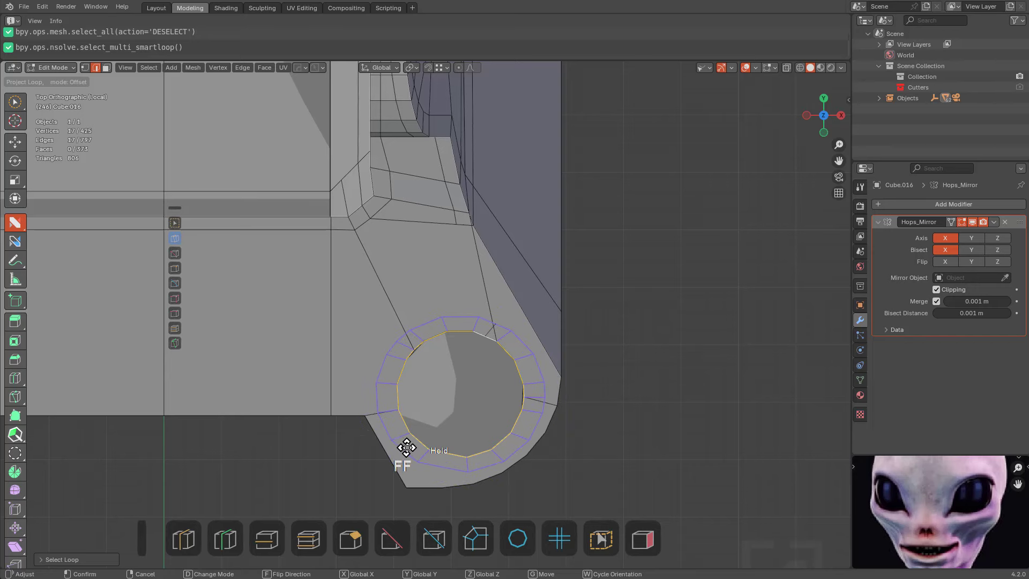
left_click_drag(424, 438, 426, 437)
middle_click_drag(544, 368, 508, 351)
scroll(359, 298, "up", 3)
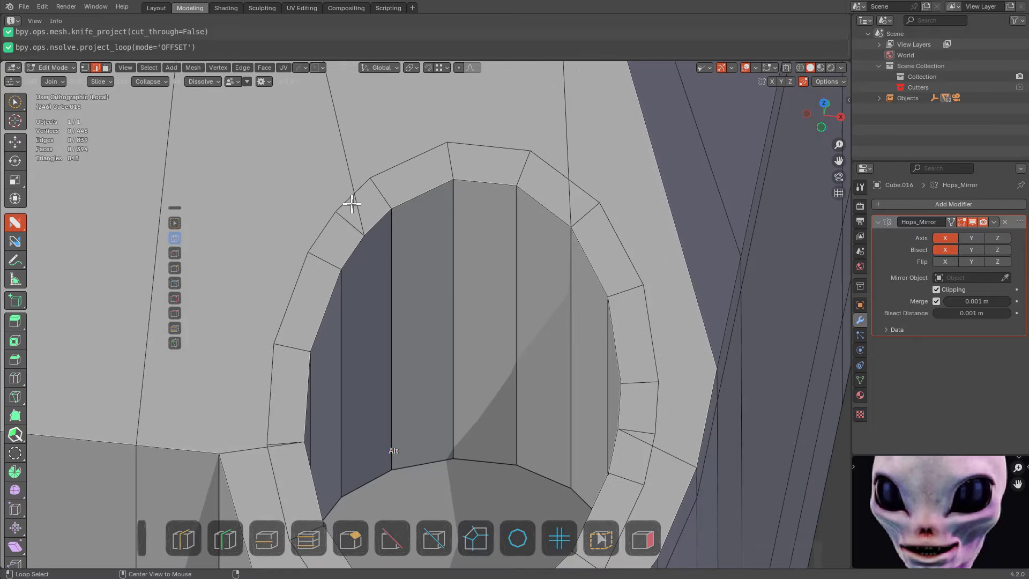
key("a")
left_click(361, 262)
key("g")
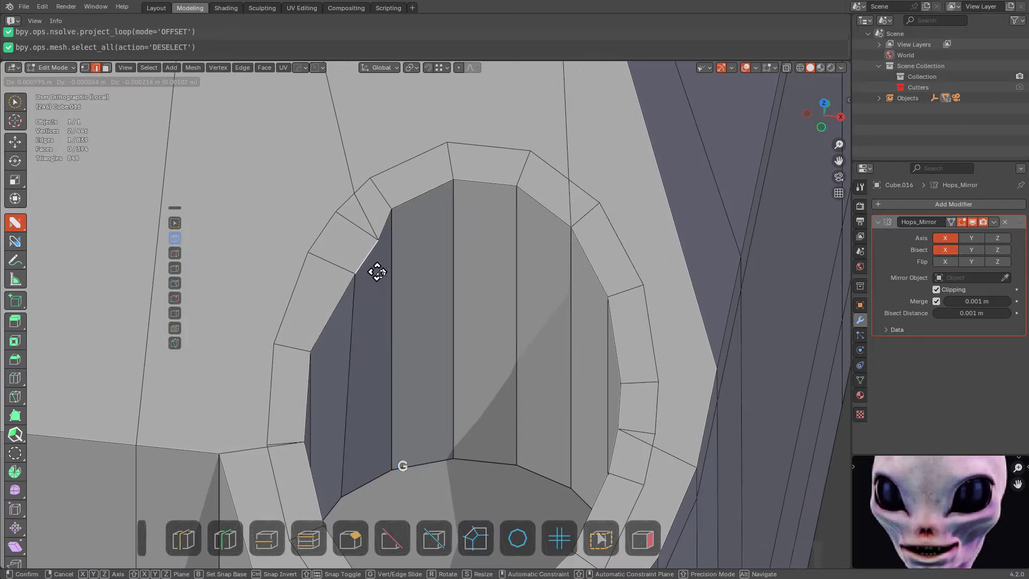
right_click(377, 248)
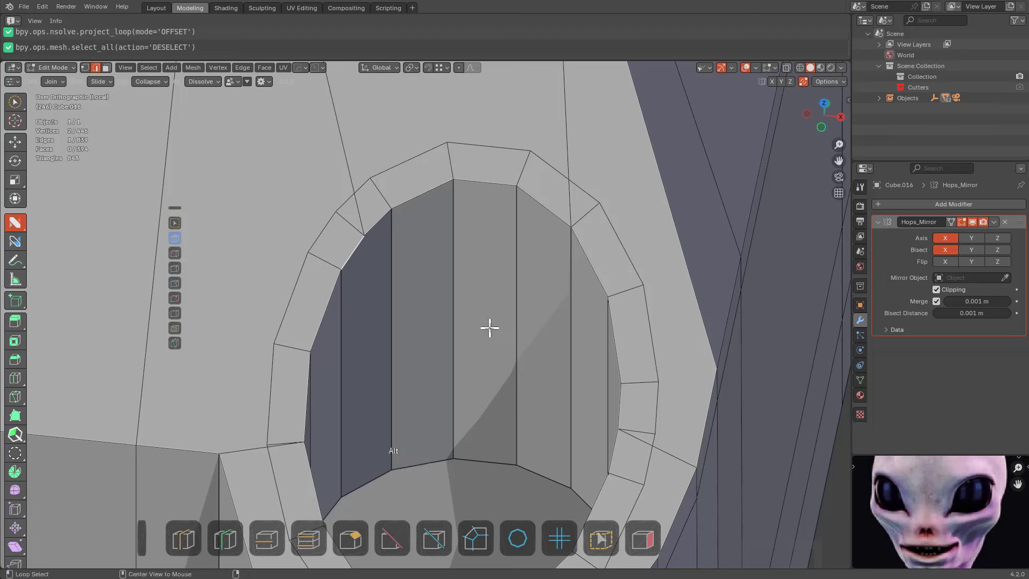
Reactivate the nFlow tool, clear the edge selection and set the behaviour preset to SolverV1
key("alt+w")
left_click(466, 347)
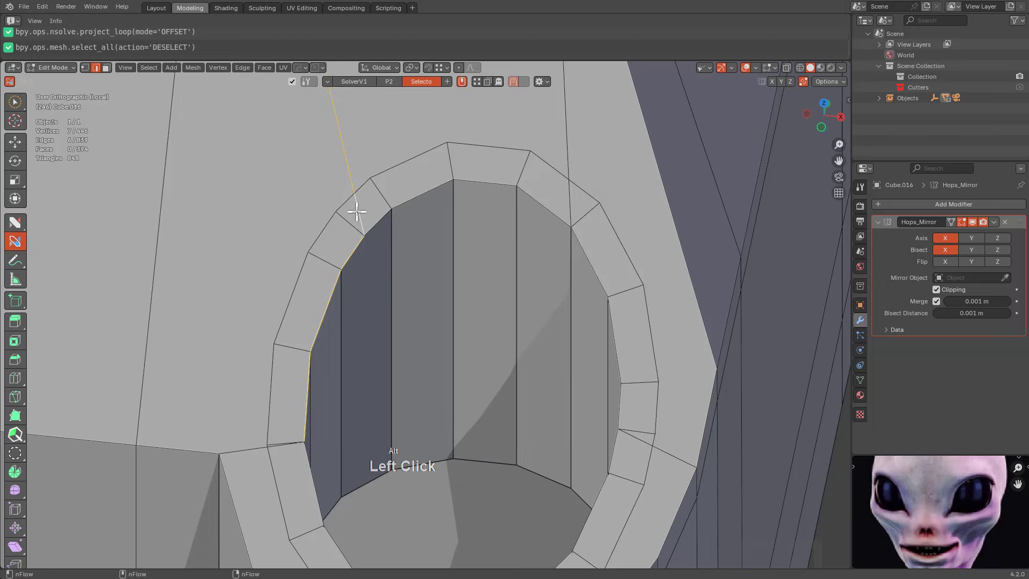
key("alt+a")
scroll(368, 214, "down", 1)
middle_click_drag(368, 215, 461, 268)
left_click(353, 82)
Merge the offset ring's extra vertex and neighbouring spoke onto the incoming inner top-face edge with vertex and edge slides
left_click(442, 257, "shift")
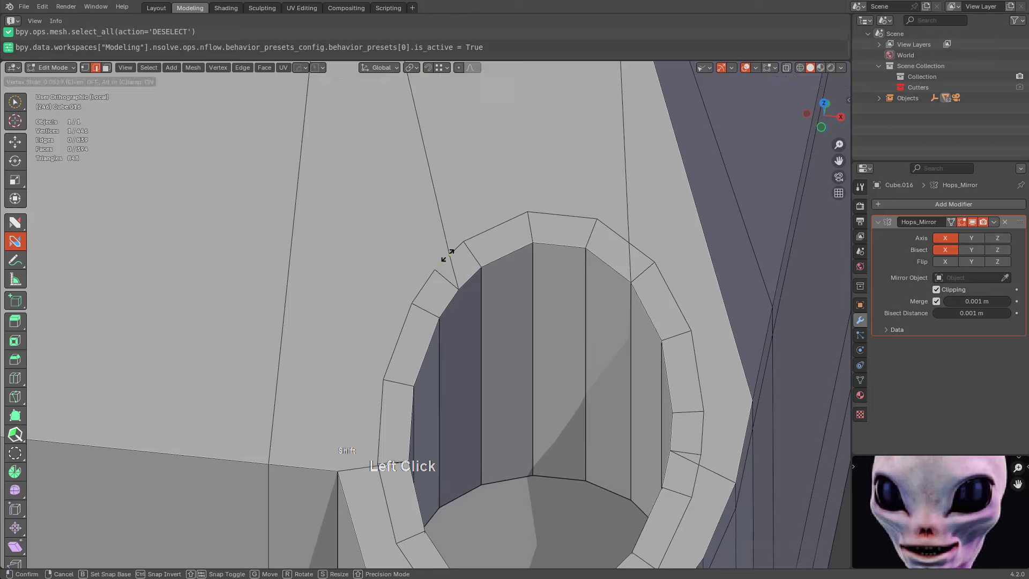
scroll(484, 287, "down", 3)
scroll(489, 301, "up", 1)
scroll(444, 303, "up", 1)
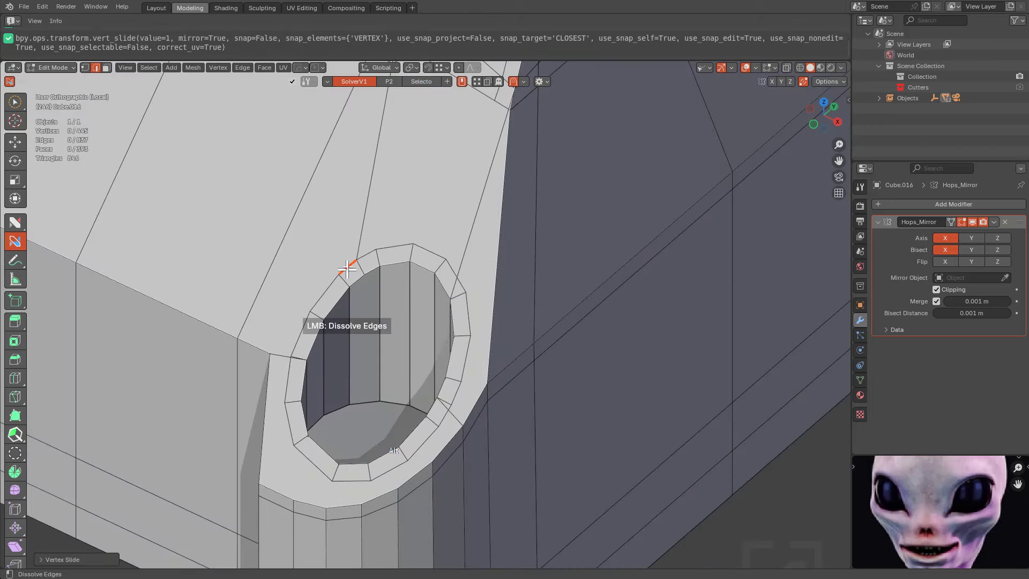
left_click(362, 266, "shift")
middle_click_drag(425, 345, 604, 299)
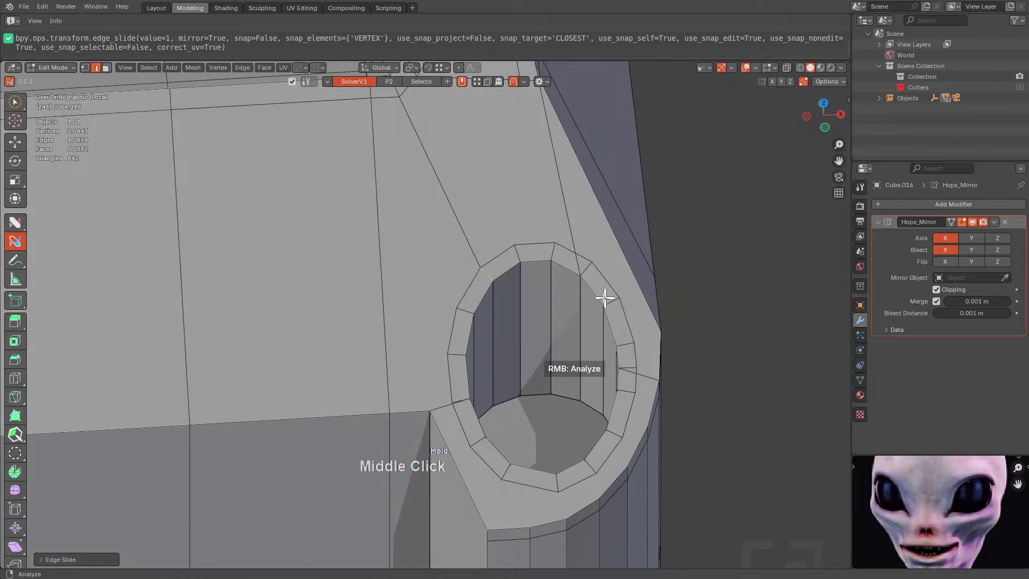
Slide the second top-face edge's end vertex onto the nearest ring vertex and dissolve the diagonal crossing the ring
scroll(496, 367, "up", 2)
scroll(496, 368, "up", 3)
left_click_drag(475, 352, 429, 328, "shift")
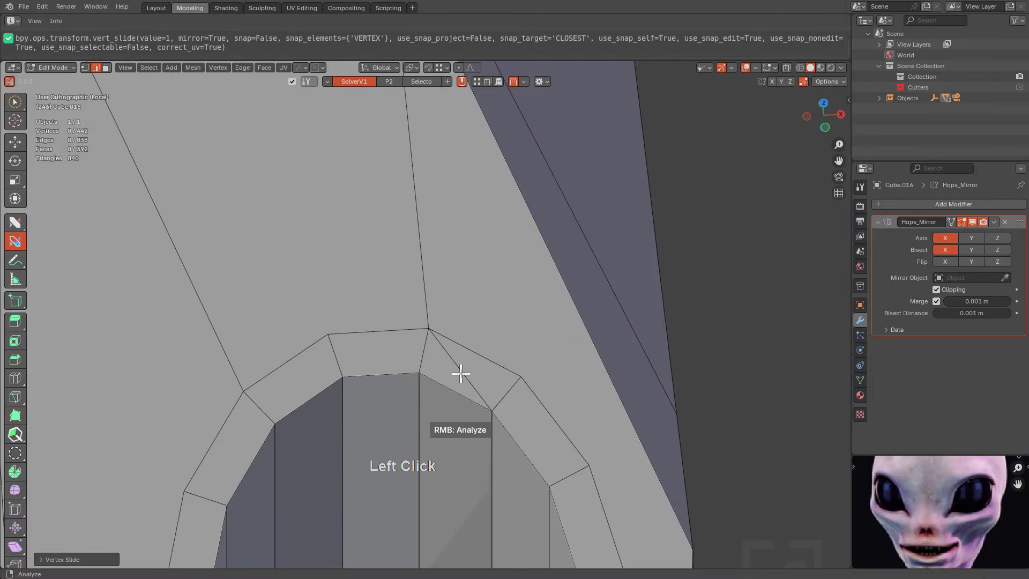
left_click(461, 373, "alt")
Vertex-slide the extra crossing point on the ring's outer side onto the adjacent ring vertex
scroll(463, 413, "down", 4)
middle_click_drag(468, 482, 426, 341, "shift")
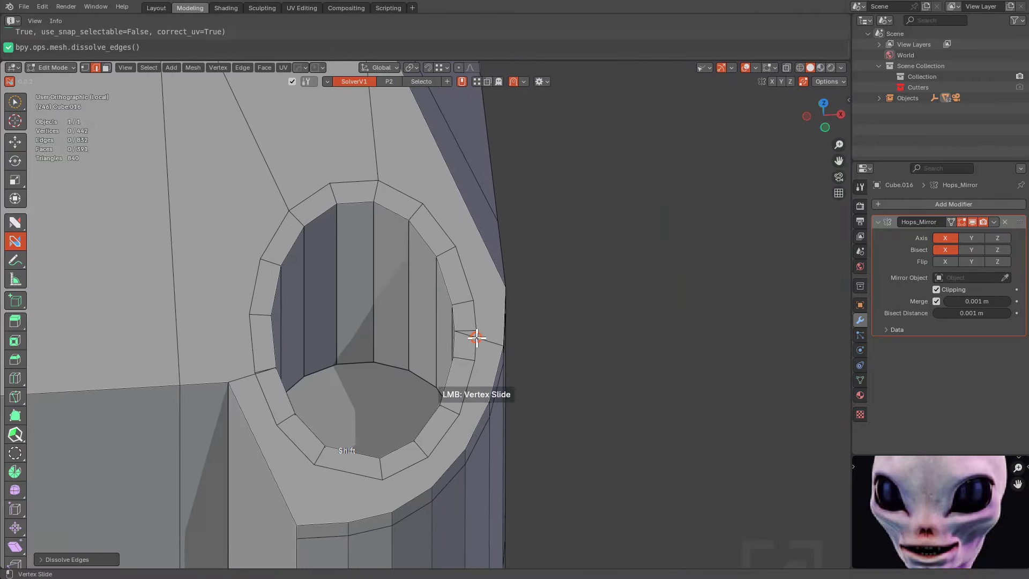
left_click_drag(476, 337, 476, 317, "shift")
Dissolve the sliver edge across the ring where it meets the body's inner corner
middle_click_drag(476, 316, 359, 351)
middle_click_drag(299, 336, 508, 462, "shift")
scroll(507, 462, "up", 5)
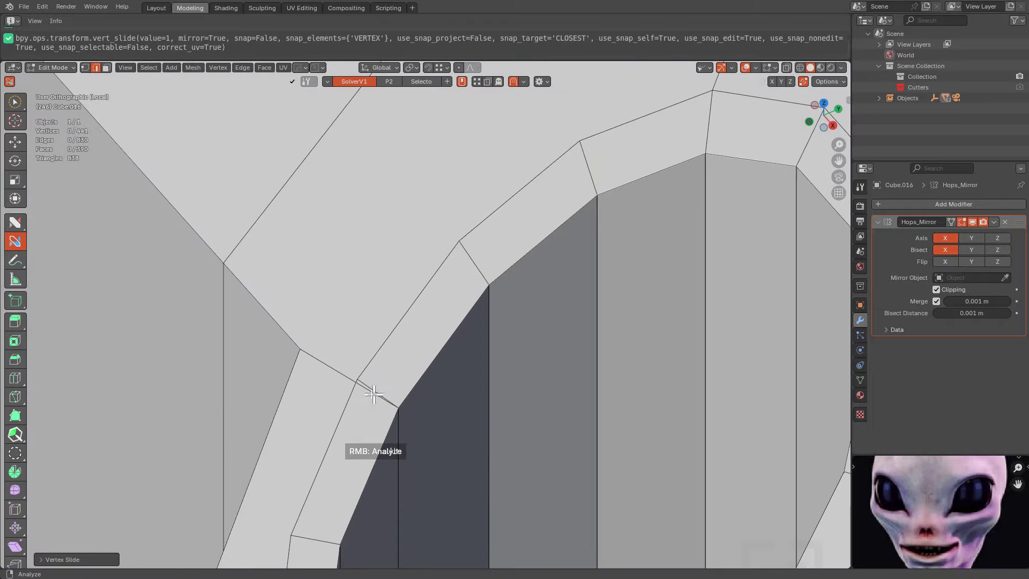
left_click(368, 386, "alt")
Edge-slide the extra spoke on the ring's outer side onto its neighbouring spoke, undoing the first slide attempt
scroll(563, 457, "down", 6)
middle_click_drag(402, 287, 639, 207)
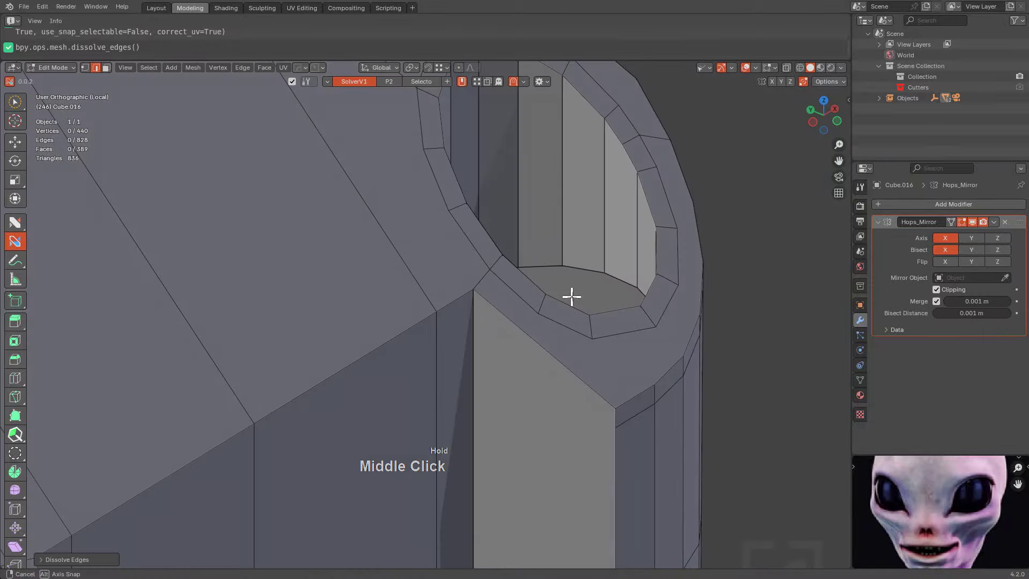
left_click_drag(639, 207, 650, 217, "shift")
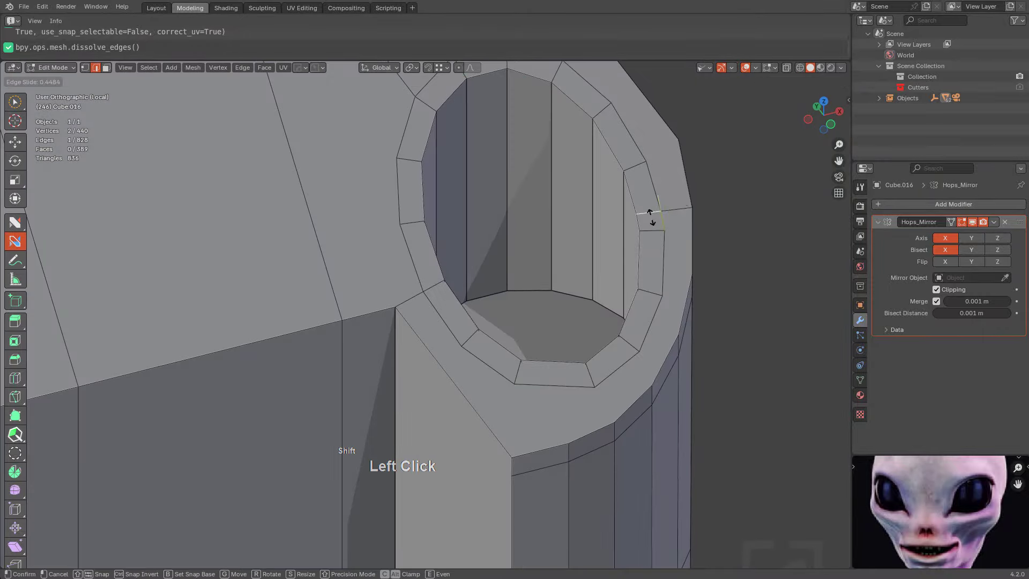
left_click_drag(663, 262, 663, 262, "shift")
middle_click_drag(663, 262, 586, 294)
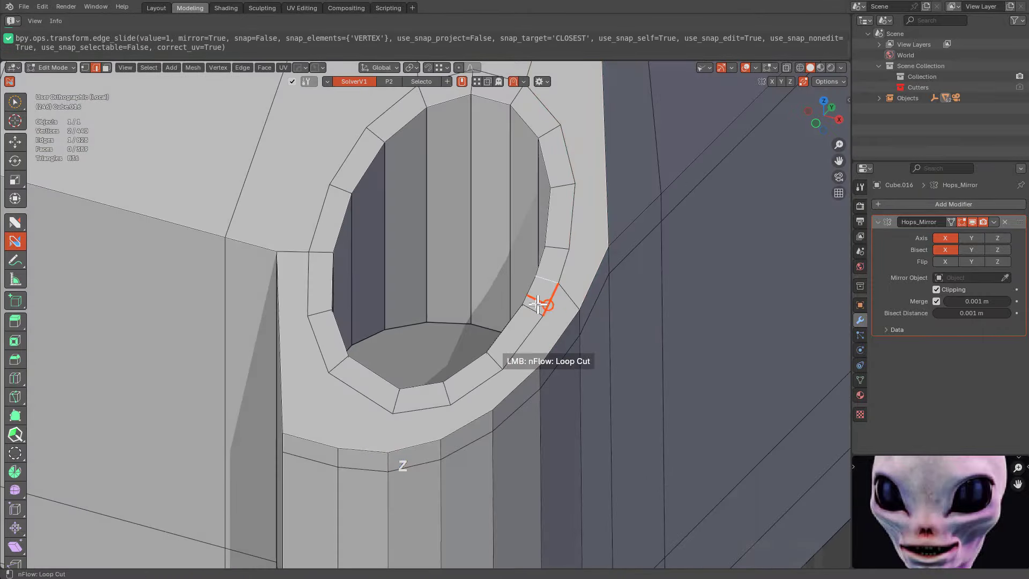
left_click(545, 281)
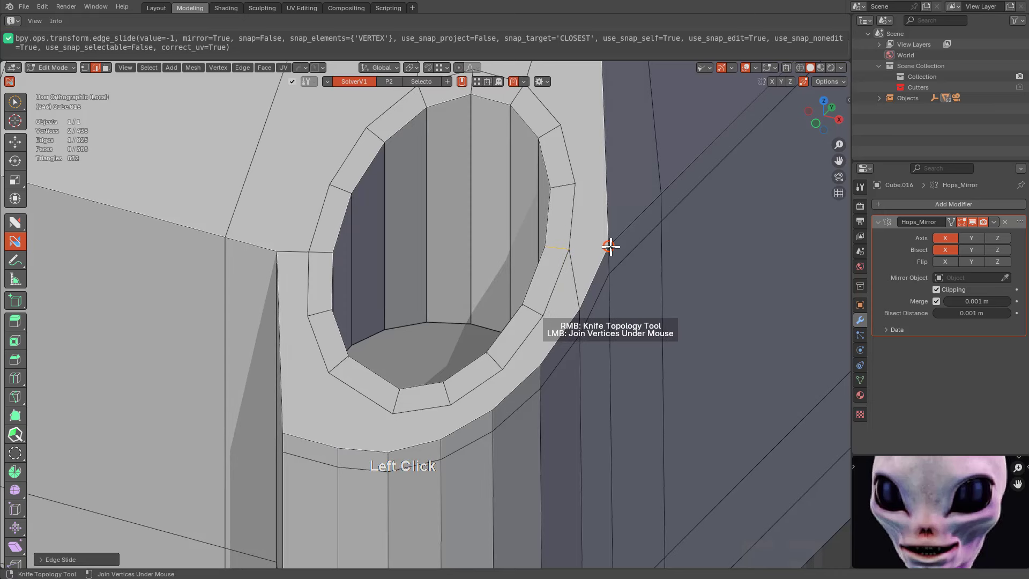
Join the screw-hole ring's outer vertices to the matching corner vertices along the body's rounded outer edge, working around the hole's lower side
left_click_drag(609, 247, 575, 188)
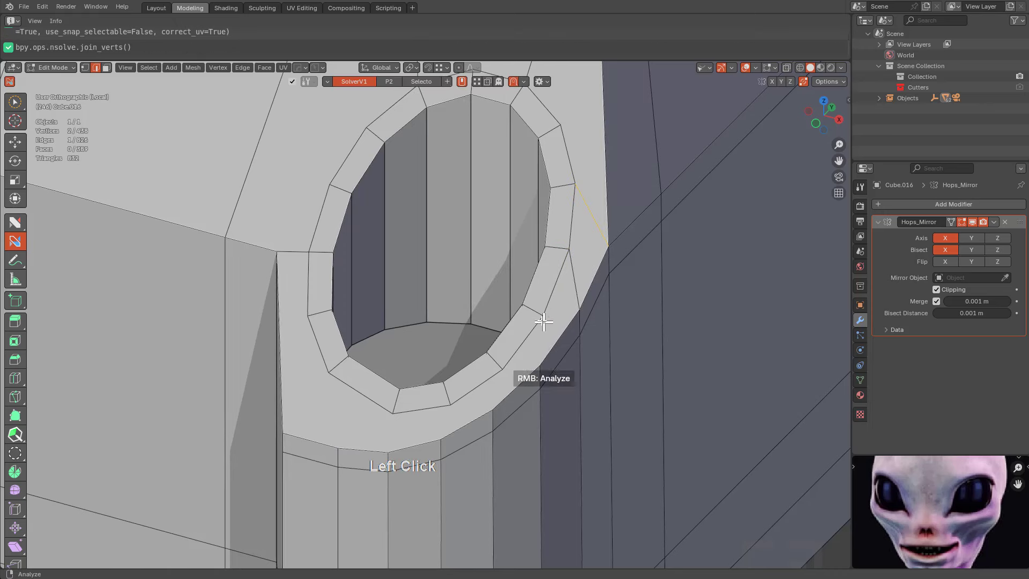
double_click(504, 368)
left_click(504, 367)
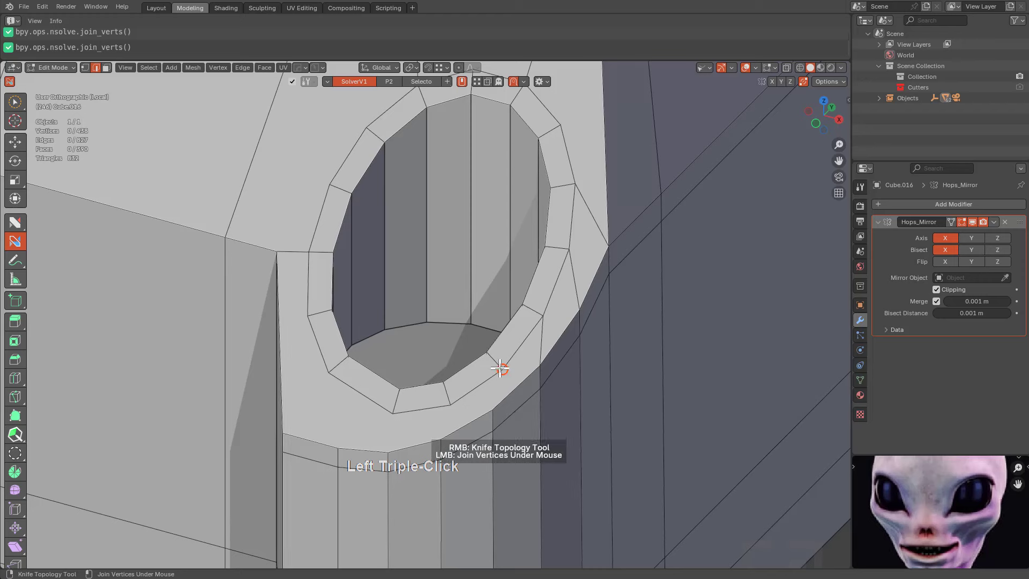
mouse_move(502, 369)
left_mouse_down()
mouse_move(492, 408)
mouse_move(438, 445)
left_mouse_up()
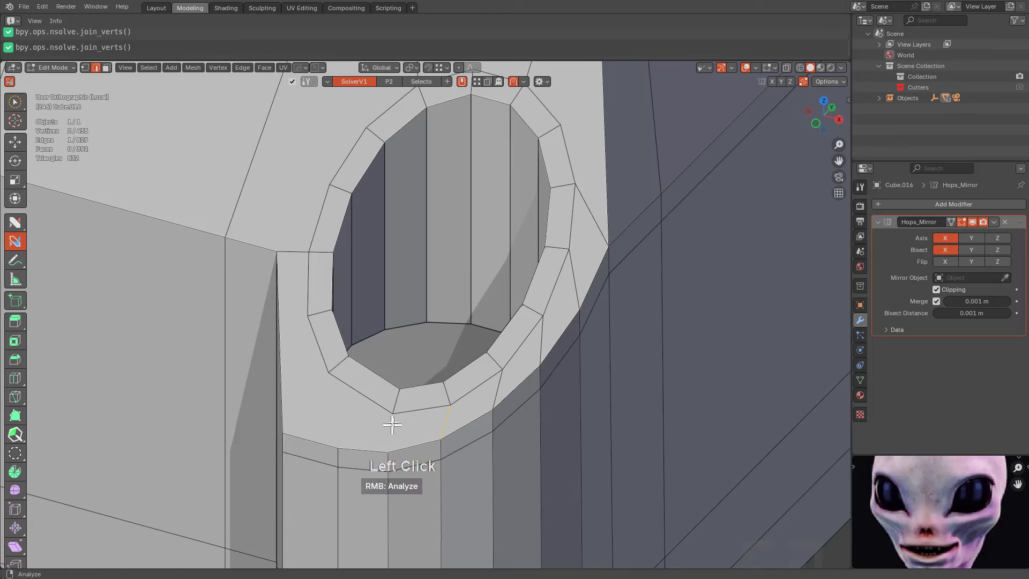
left_click_drag(392, 415, 390, 451)
left_click_drag(330, 374, 333, 430)
Run two vertical support edges up the angled side face, join them to the ring, and vertex-slide their crossing points on the top edge
middle_click_drag(332, 429, 405, 410)
key("ctrl")
middle_click_drag(415, 366, 439, 301)
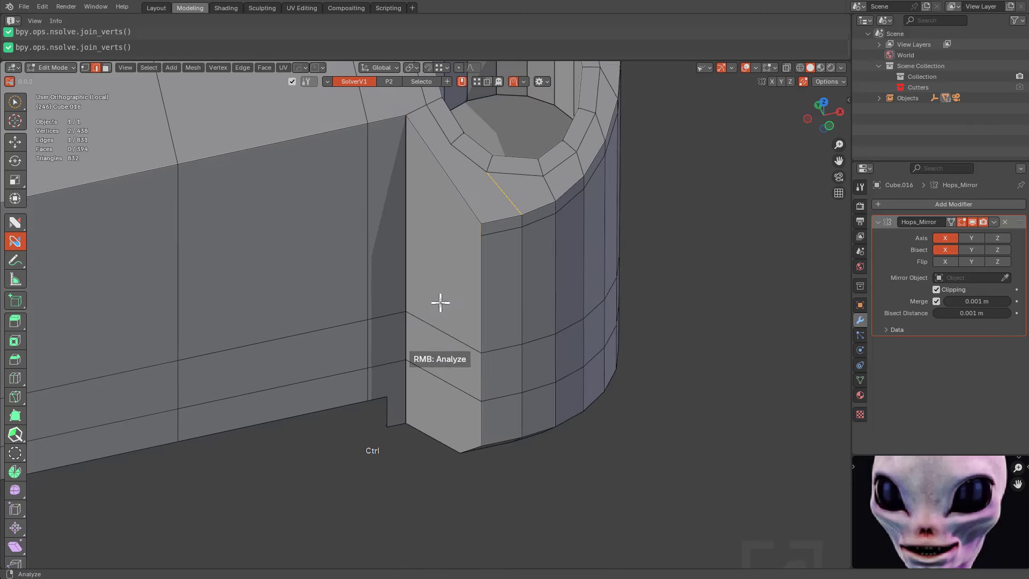
left_click(416, 316)
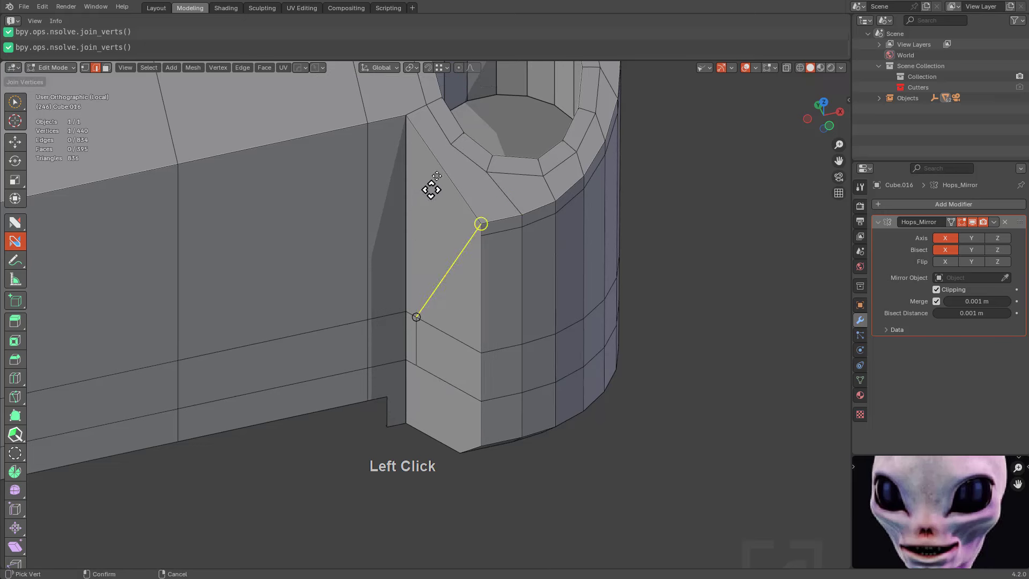
key("shift")
left_click_drag(440, 131, 433, 156)
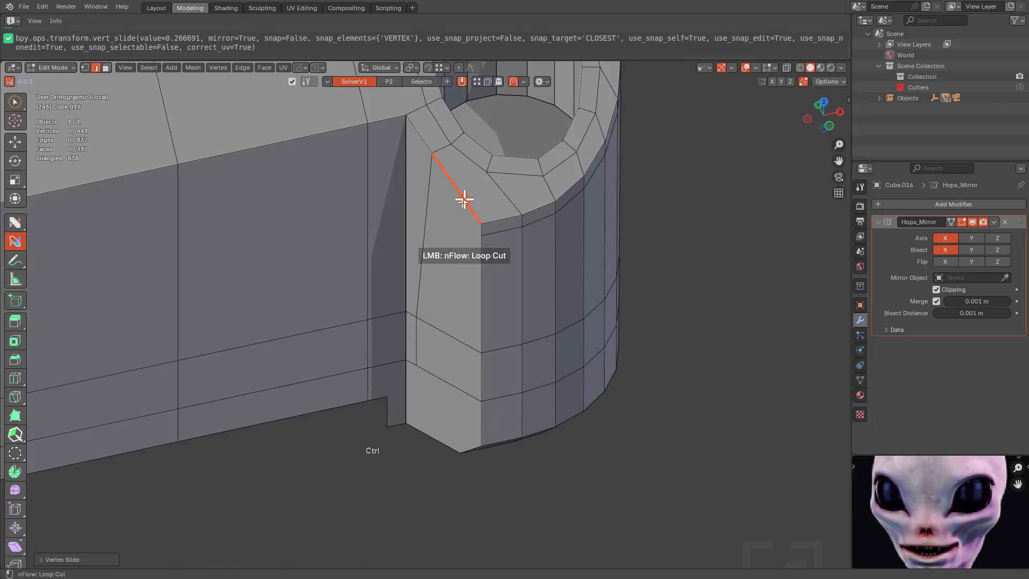
left_click_drag(467, 345, 482, 167)
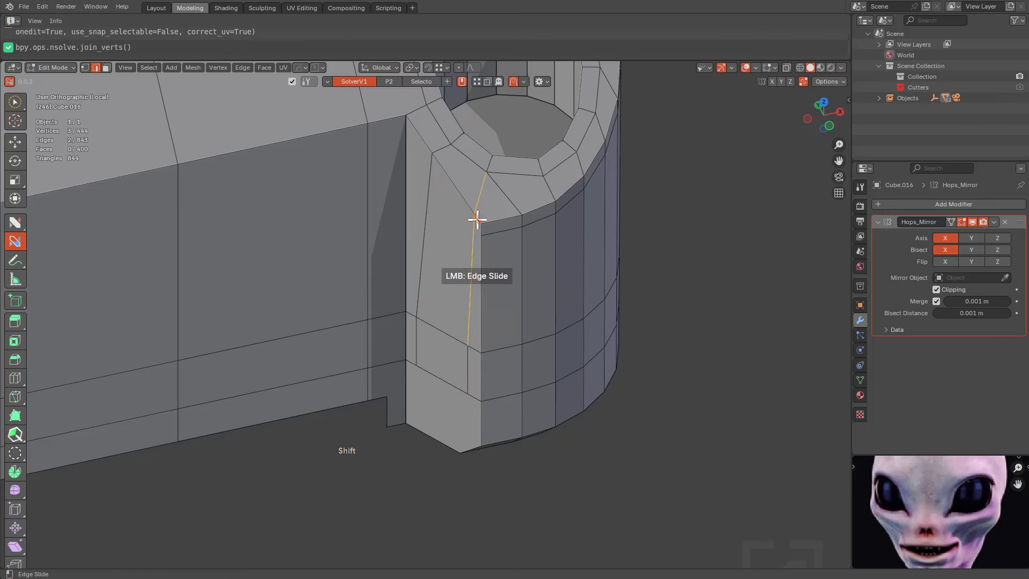
left_click_drag(475, 217, 464, 154, "shift")
Loop-cut the side wall just below the top edge and join the loop's end across to the support loop on the rounded front
middle_click_drag(490, 243, 489, 252)
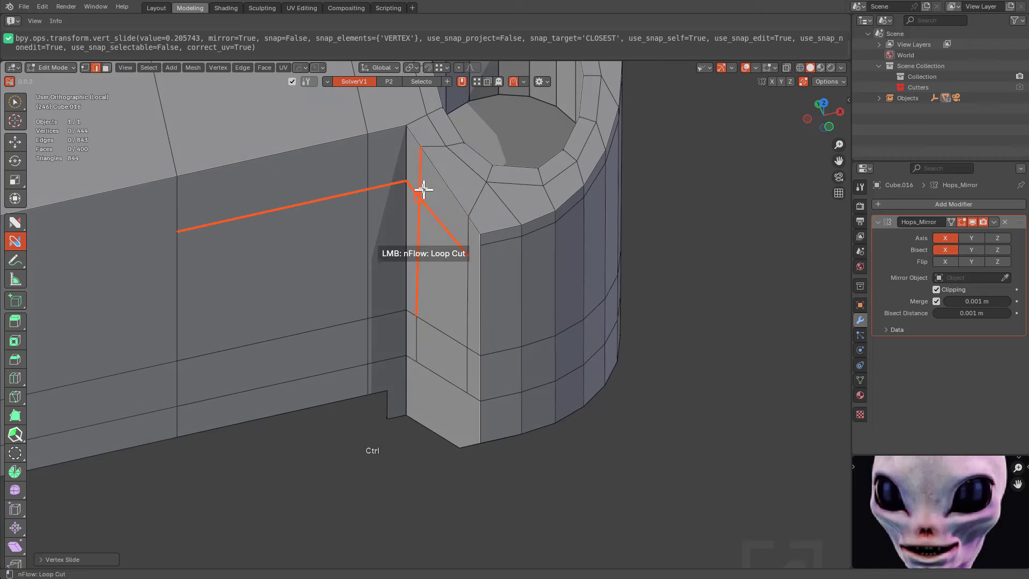
left_click(418, 169, "ctrl")
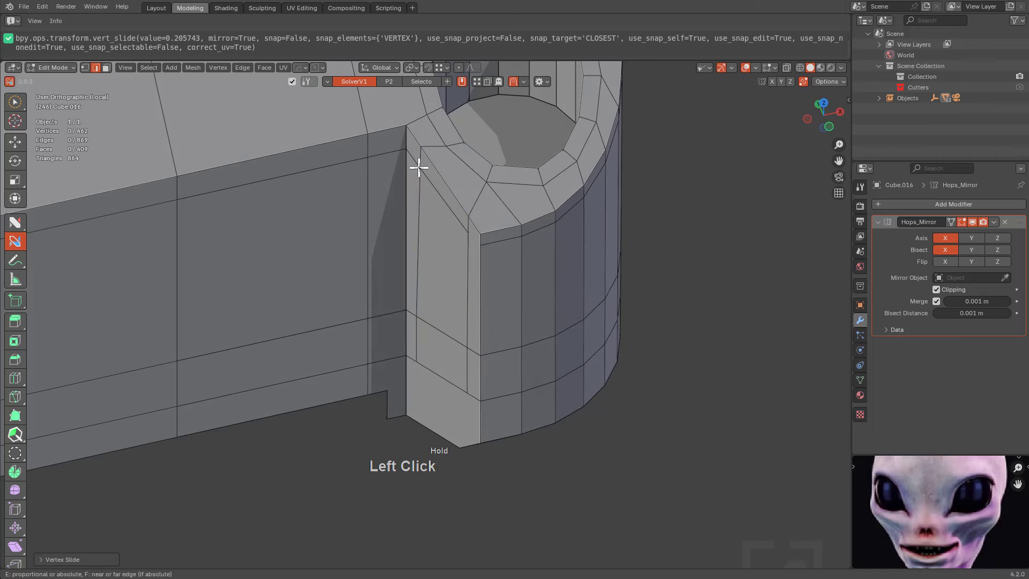
left_click_drag(461, 232, 481, 247)
Inset the lowest face of the angled side by about 0.0027 m and collapse the stray vertices at its two upper corners
middle_click_drag(469, 402, 485, 340)
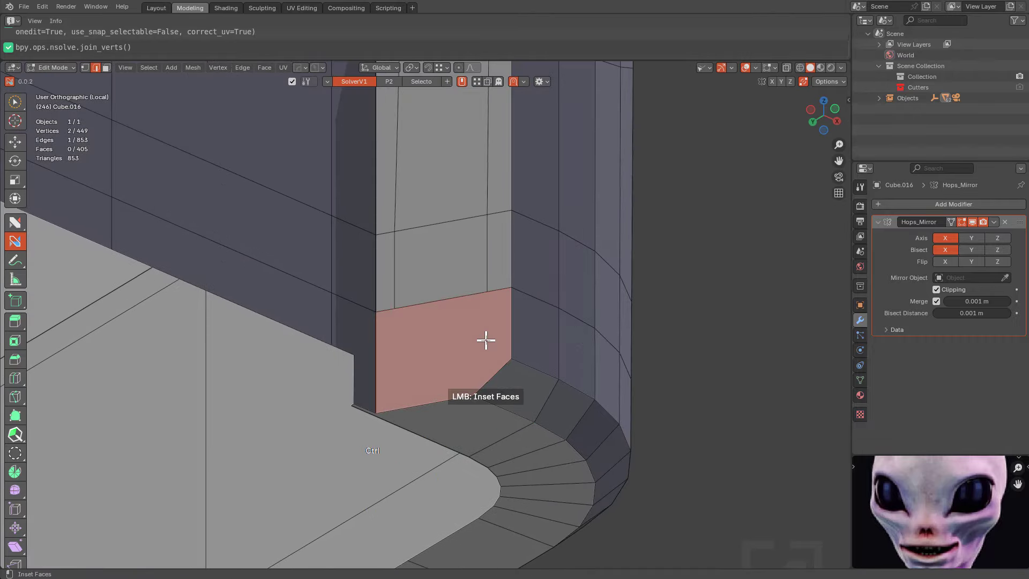
left_click(482, 340, "ctrl")
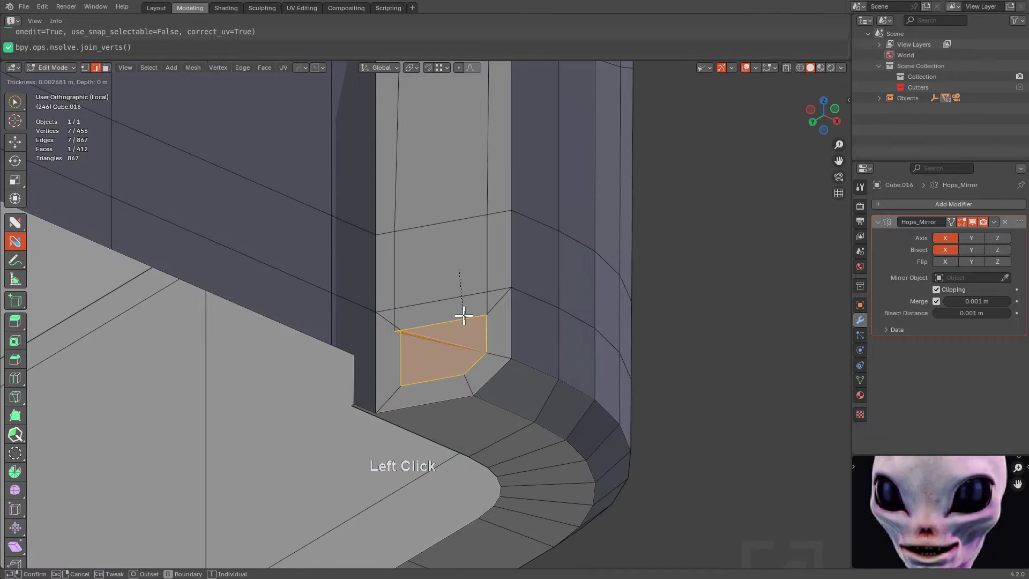
left_click(464, 316)
left_click(487, 315)
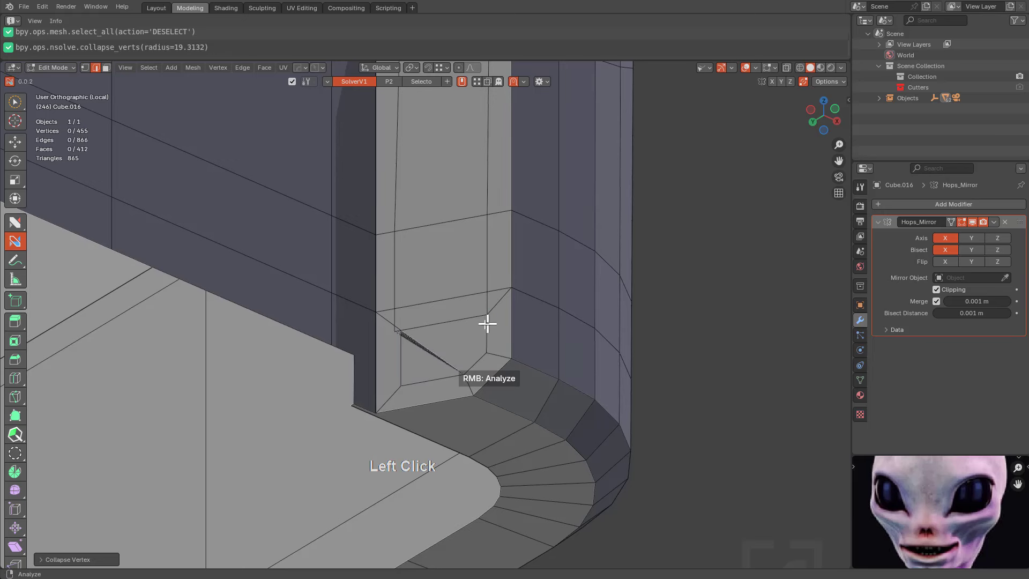
left_click(400, 332, "ctrl")
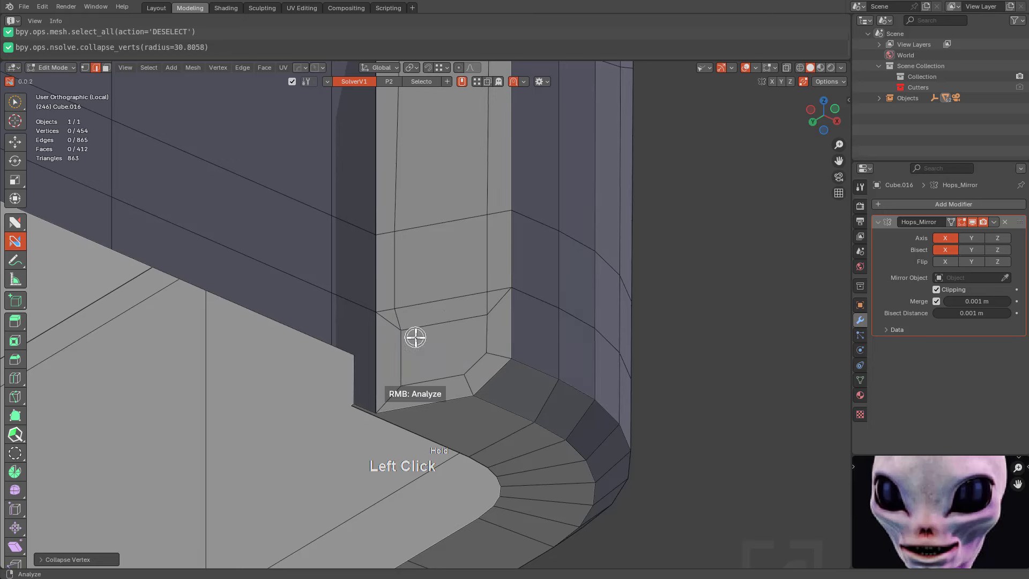
Dissolve the inset's upper edges, cut its side edge a little lower, and join the new vertex across the face
left_click(387, 323, "alt")
left_click(388, 323)
left_click(437, 322)
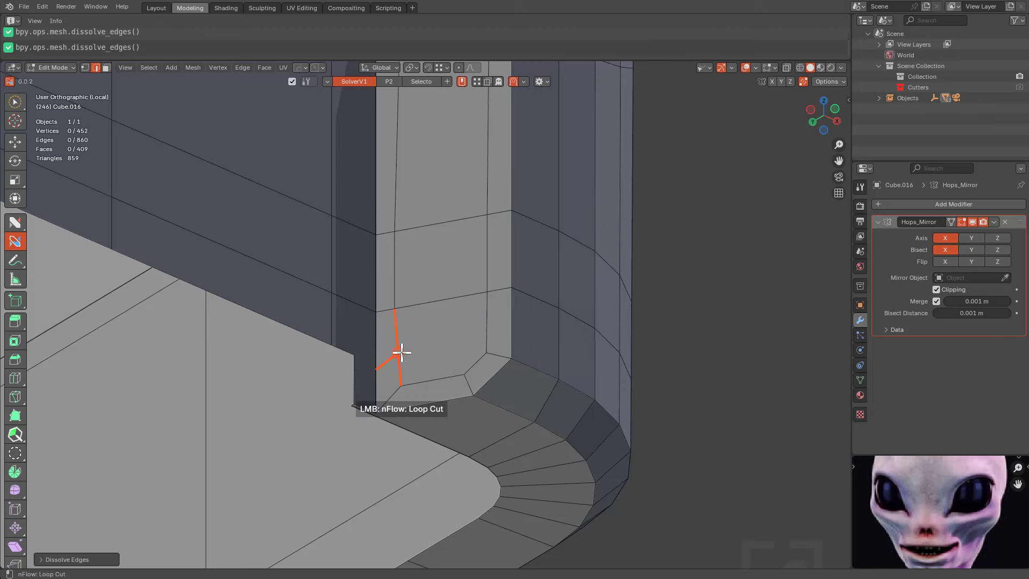
left_click(402, 353)
left_click(490, 347)
Loop-cut the curved underside near its inner edge, join the loop to the inset's lower corner, and vertex-slide the bottom-edge crossing point
middle_click_drag(488, 348, 418, 349)
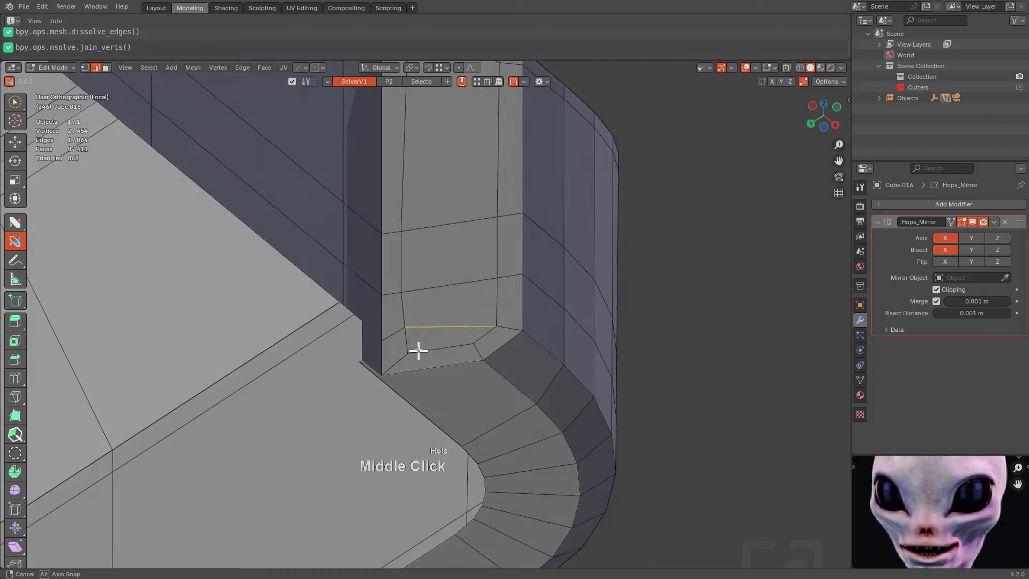
left_click(477, 434)
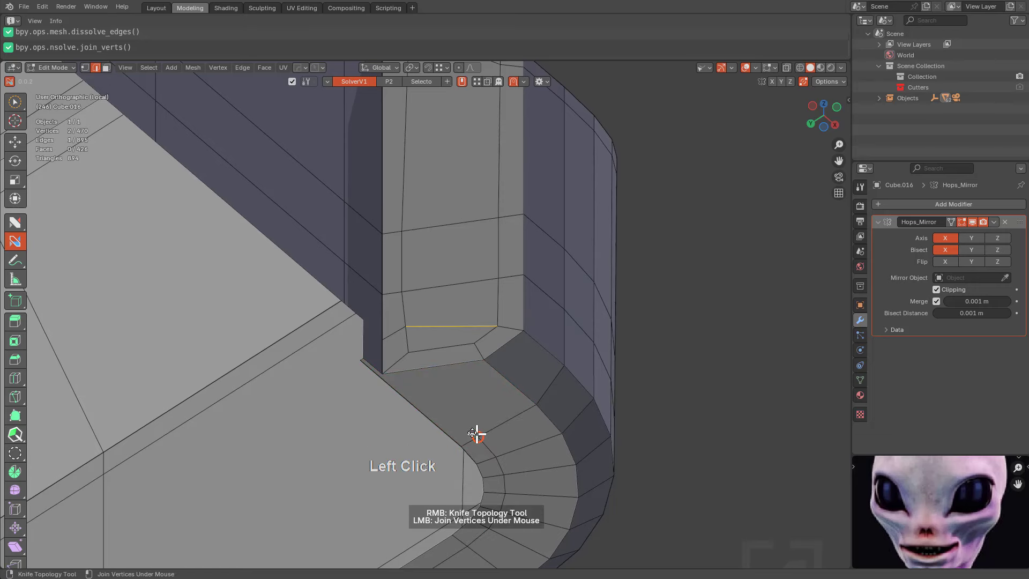
left_click(403, 352)
left_click_drag(419, 370, 409, 370)
middle_click_drag(395, 363, 368, 368)
Extend the inset's lower edge across the notch face, and undo the diagonal join from the notch corner to the loop above
scroll(367, 369, "up", 3)
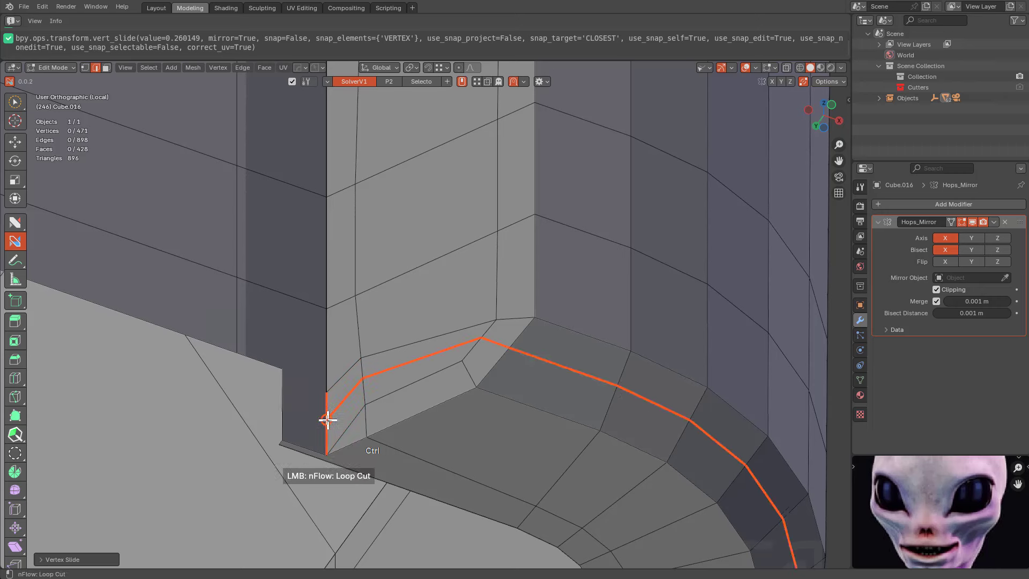
left_click(285, 413)
left_click_drag(285, 413, 330, 321)
left_click(329, 400)
scroll(336, 361, "down", 1)
middle_click_drag(337, 361, 284, 425)
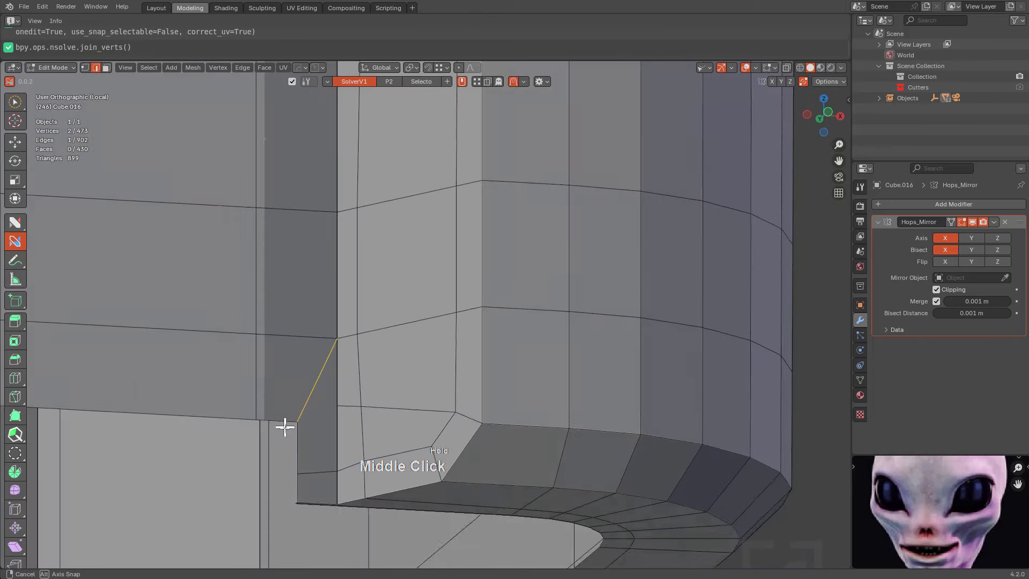
key("ctrl+z")
Run a low loop along the side wall into the inset edges, connected to the notch corner, and vertex-slide its crossing point upward
left_click_drag(256, 392, 361, 407)
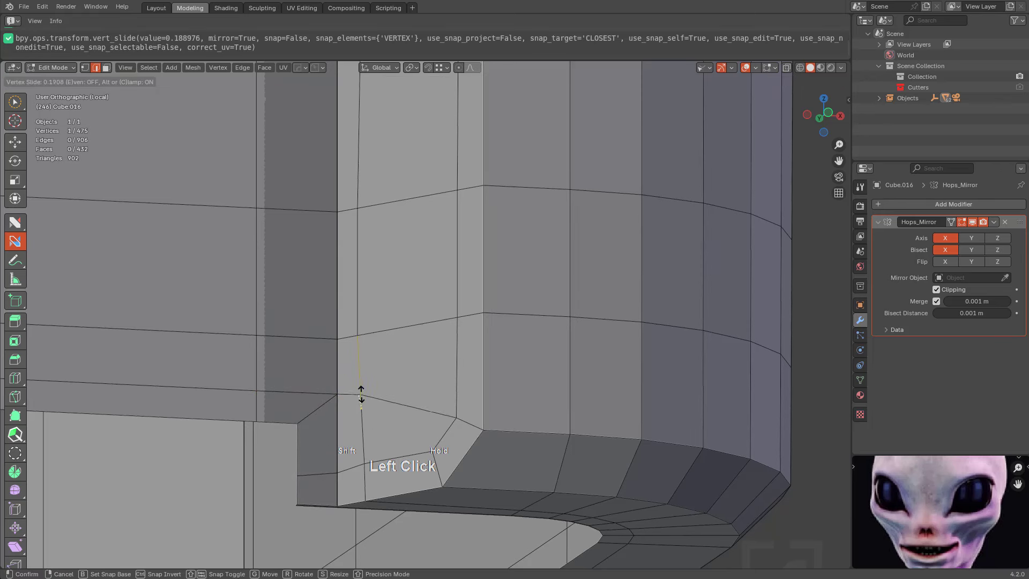
left_click(358, 395)
middle_click_drag(358, 395, 356, 409)
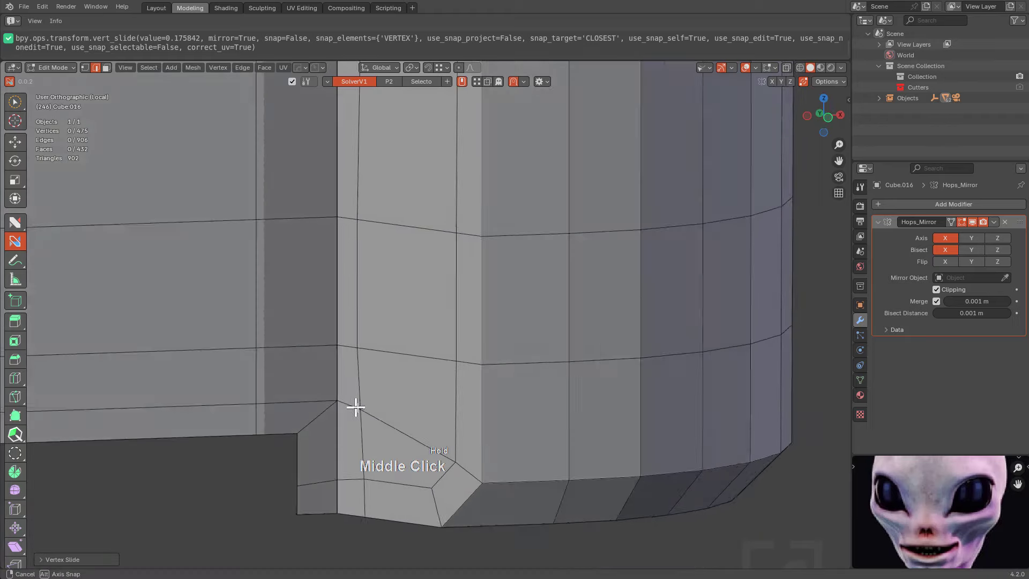
Loop-cut the top face parallel to its lower edge beside the screw hole and join the end to the nearest ring vertex
scroll(344, 317, "down", 4)
scroll(501, 297, "down", 4)
middle_click_drag(502, 296, 402, 328)
scroll(455, 272, "up", 1)
scroll(432, 326, "down", 3)
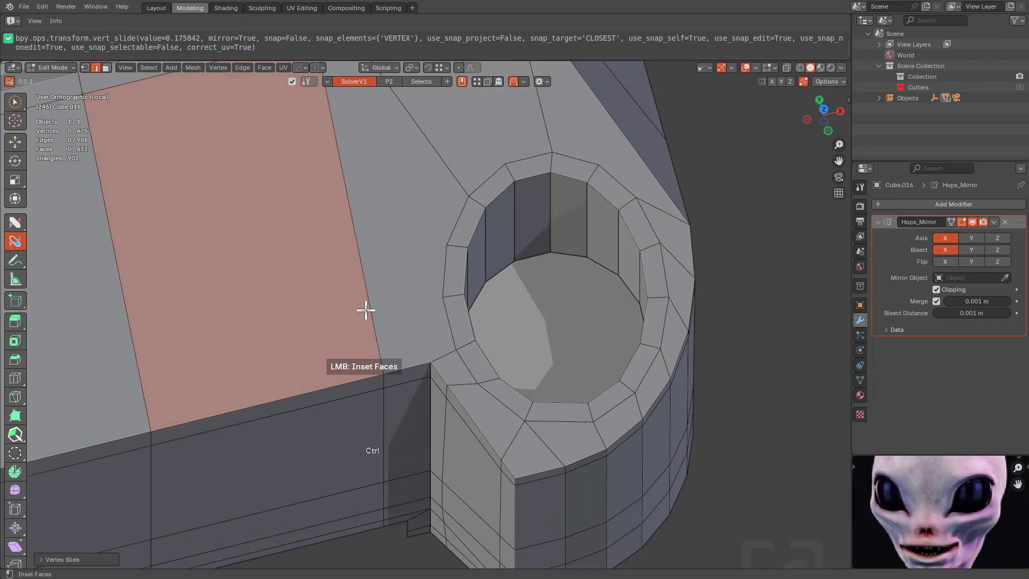
left_click_drag(442, 298, 352, 320)
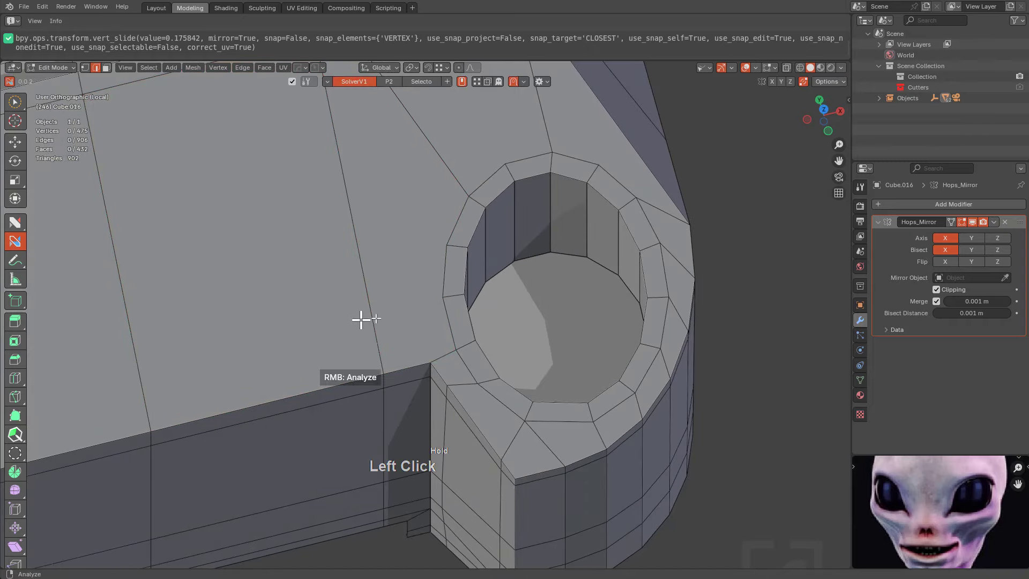
left_click(367, 304, "ctrl")
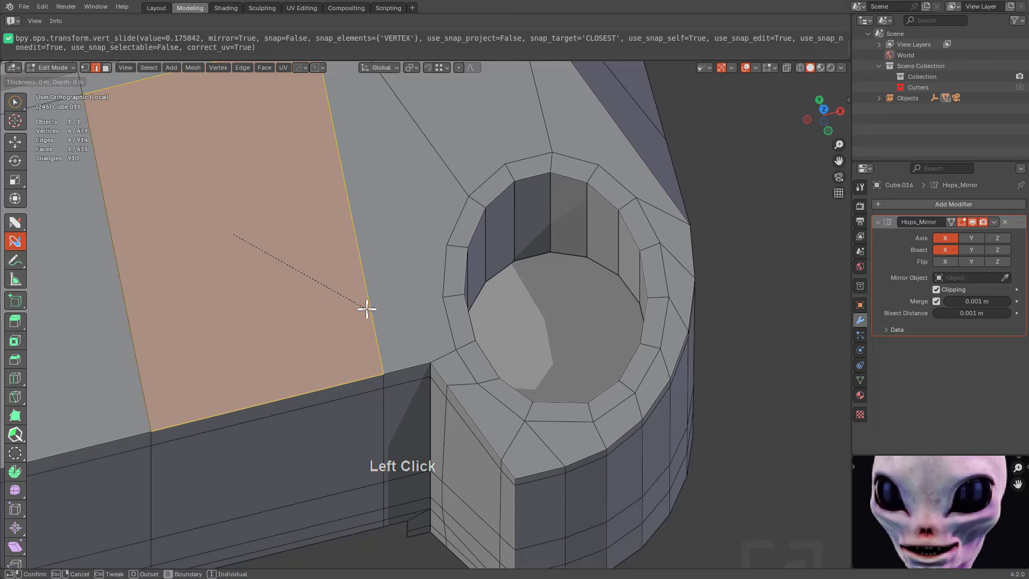
left_click(371, 311, "ctrl")
left_click_drag(371, 311, 443, 298)
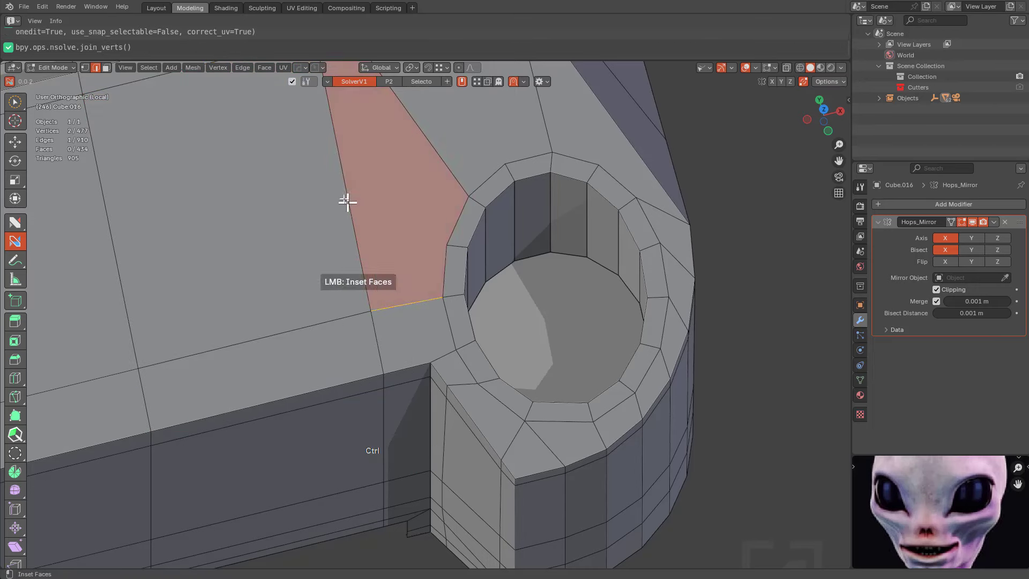
Add two further loops across the top face and join each end to the next outer vertices up the screw-hole ring
left_click(358, 239, "ctrl")
left_click_drag(359, 239, 446, 246)
scroll(385, 235, "down", 4)
middle_click_drag(383, 236, 399, 334, "shift")
scroll(398, 335, "up", 3)
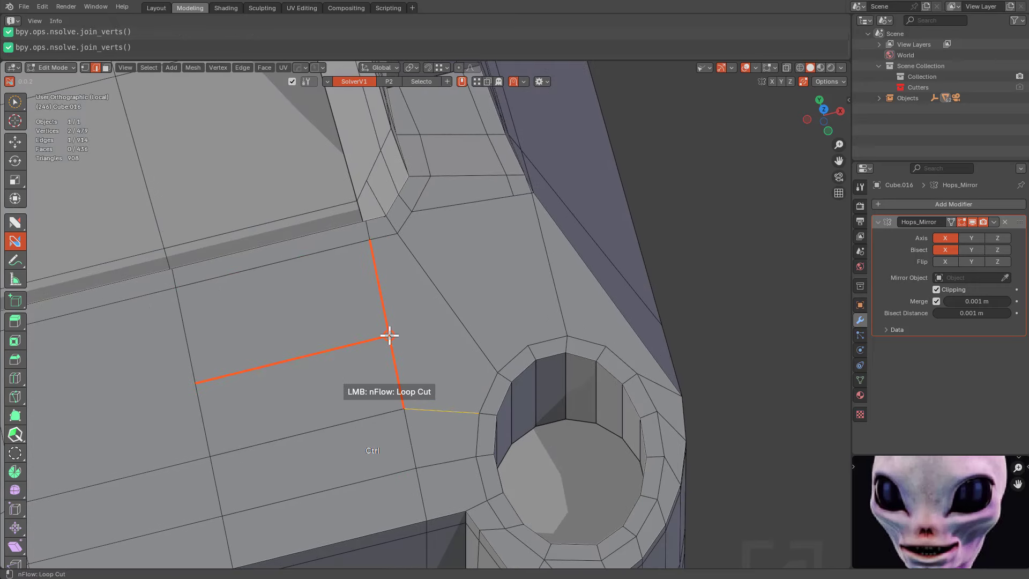
left_click(389, 336, "ctrl")
left_click_drag(389, 335, 489, 352)
Select the vertical edge path on the outer side wall plus the short edge above it, and edge-slide them in even mode
middle_click_drag(436, 314, 459, 279)
scroll(395, 319, "down", 2)
scroll(459, 279, "down", 5)
key("w")
middle_click_drag(471, 361, 414, 305)
scroll(439, 292, "up", 4)
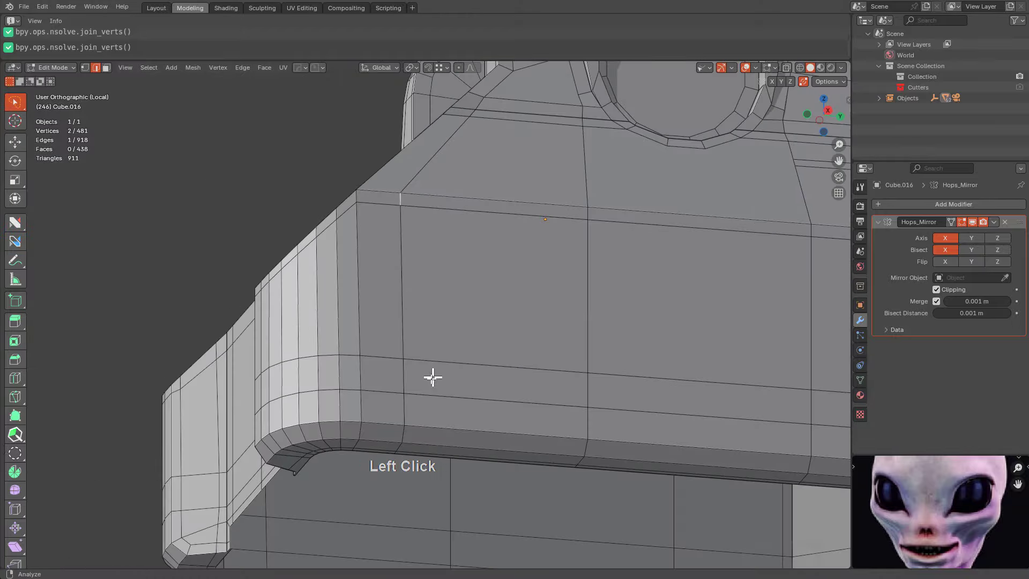
middle_click_drag(432, 377, 396, 317)
left_click(398, 353, "ctrl")
middle_click_drag(398, 352, 514, 350)
key("g")
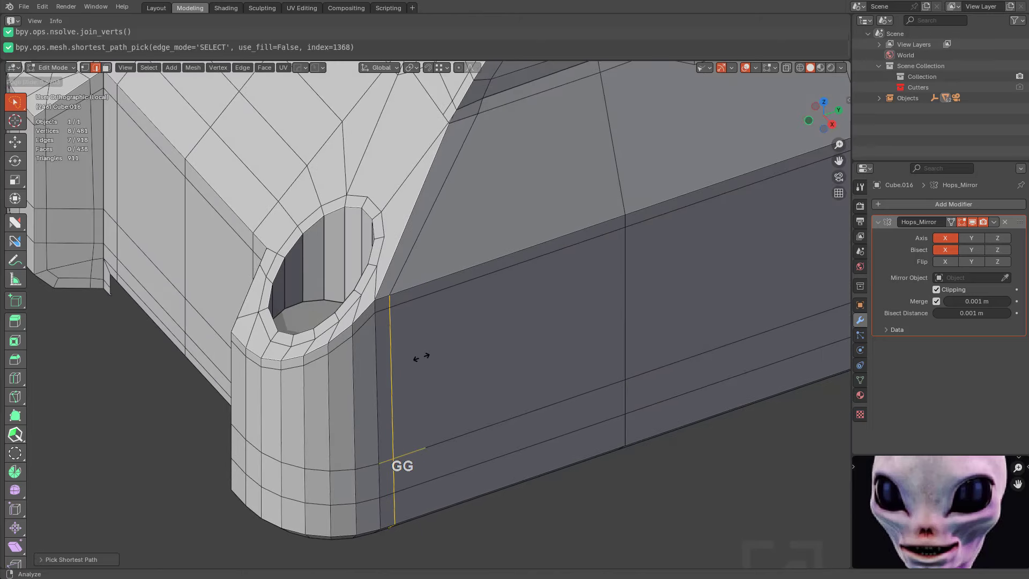
right_click(421, 357)
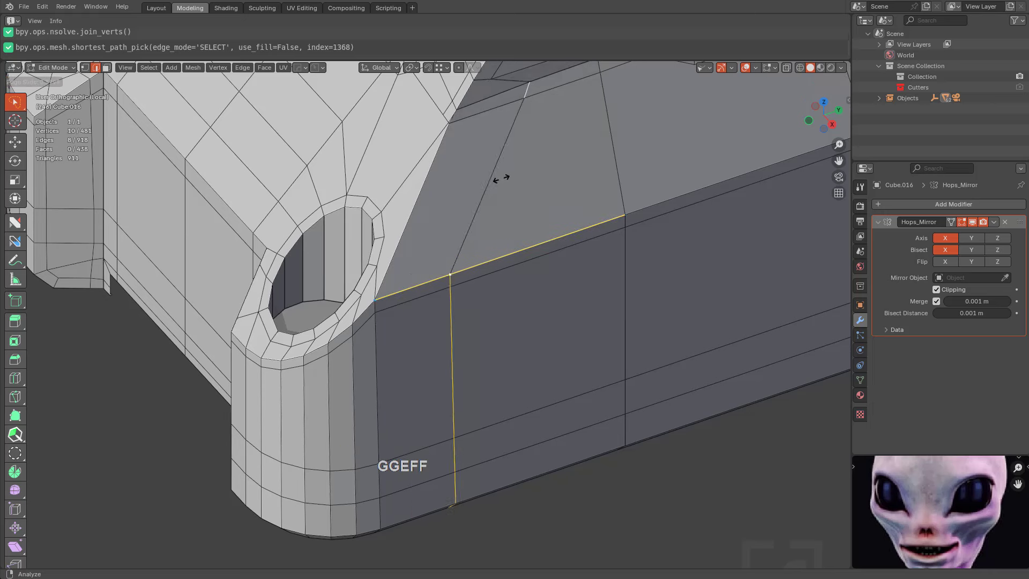
left_click(435, 191)
Edge-slide the short edge crossing the narrow band on the upper outer side back toward the front corner, in line with the edge above
middle_click_drag(437, 191, 563, 239)
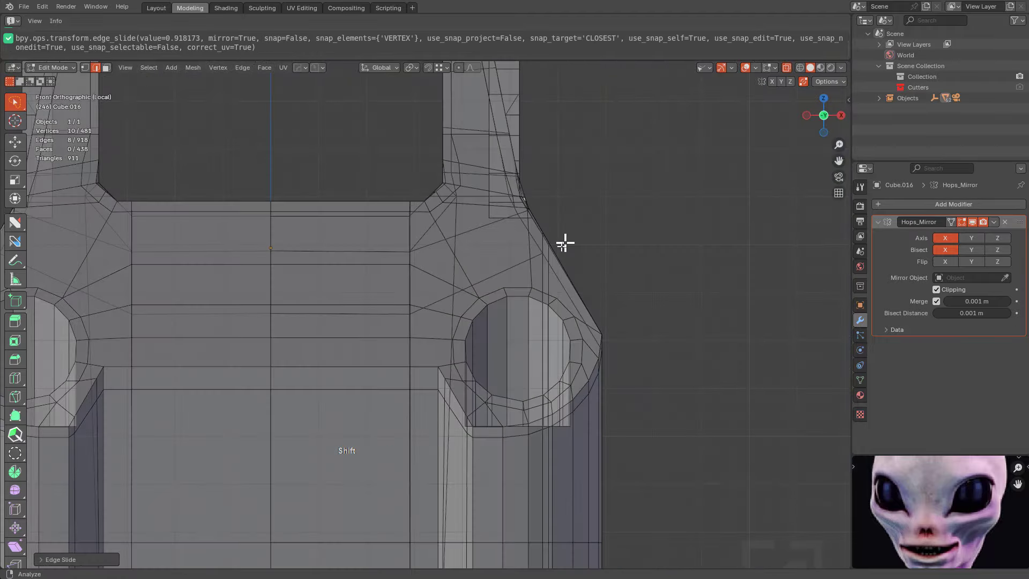
scroll(489, 340, "up", 6)
middle_click_drag(507, 318, 489, 321)
scroll(369, 308, "down", 2)
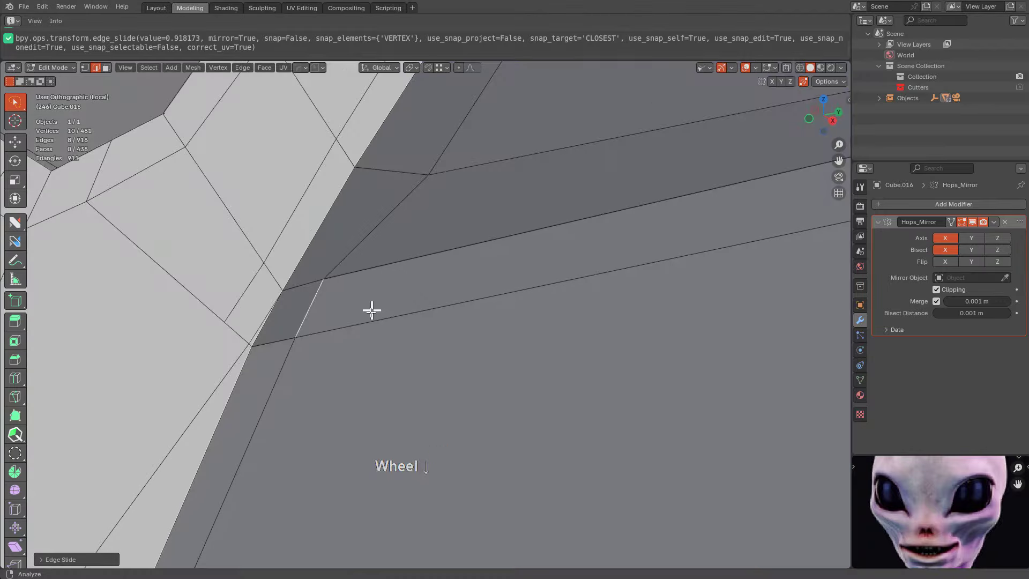
key("alt+a")
key("g")
key("g")
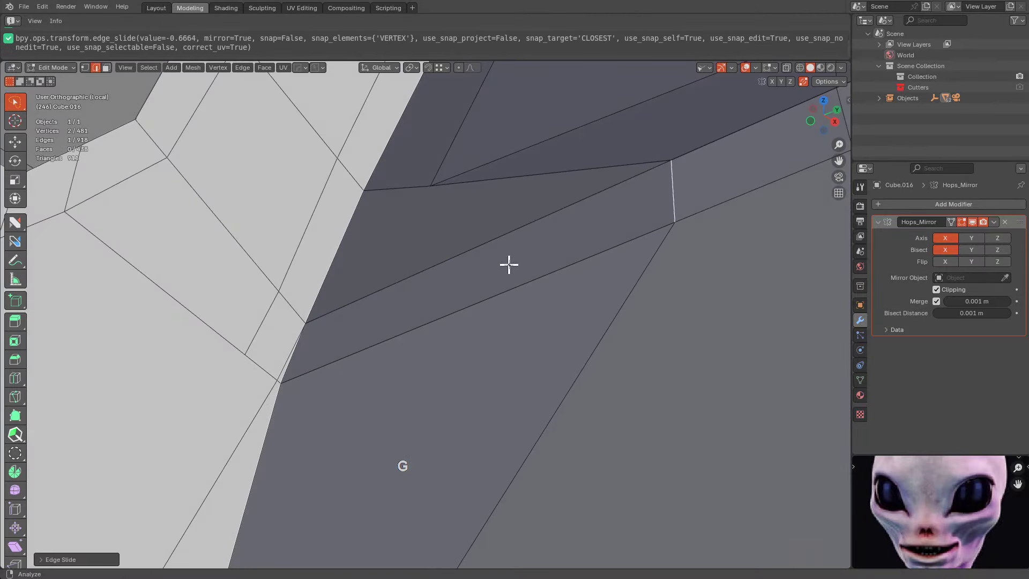
left_click(262, 314)
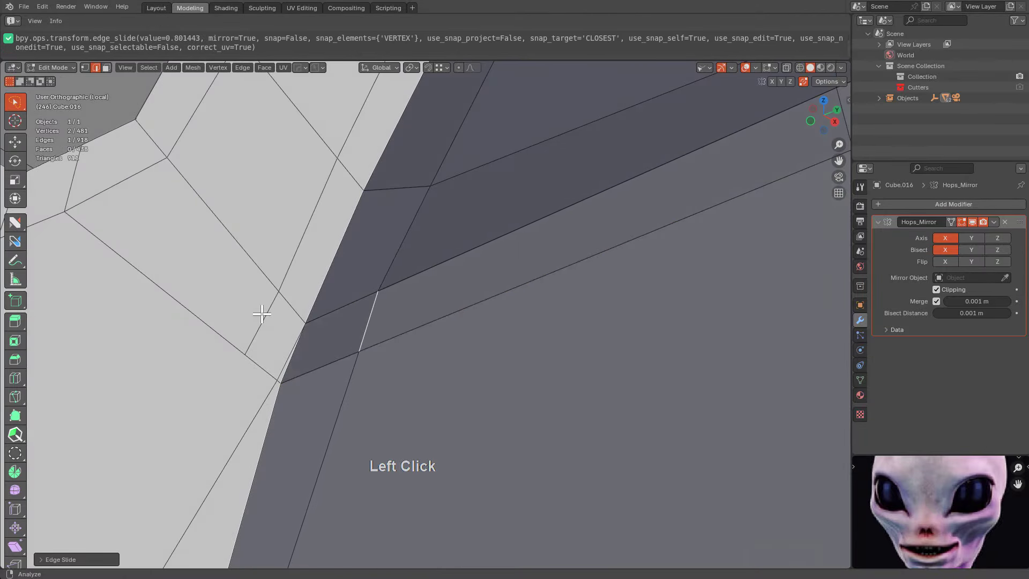
Slide the upper vertex of the narrow edge strip beside the corner slightly toward the body's outer edge, and clear the selection
scroll(428, 316, "down", 1)
key("1")
left_click(433, 206)
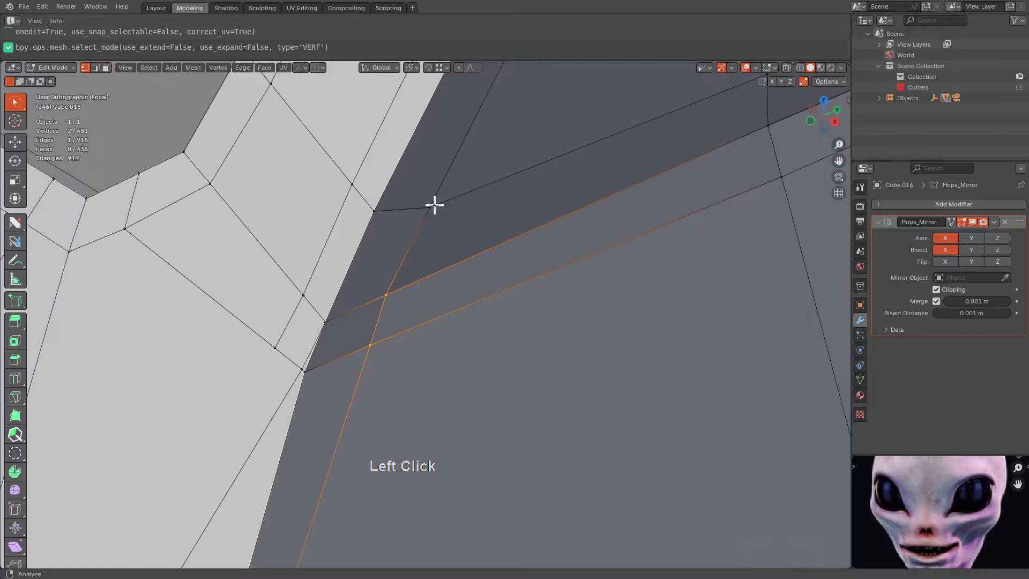
key("g")
key("g")
left_click(426, 206)
scroll(466, 229, "down", 3)
key("alt+a")
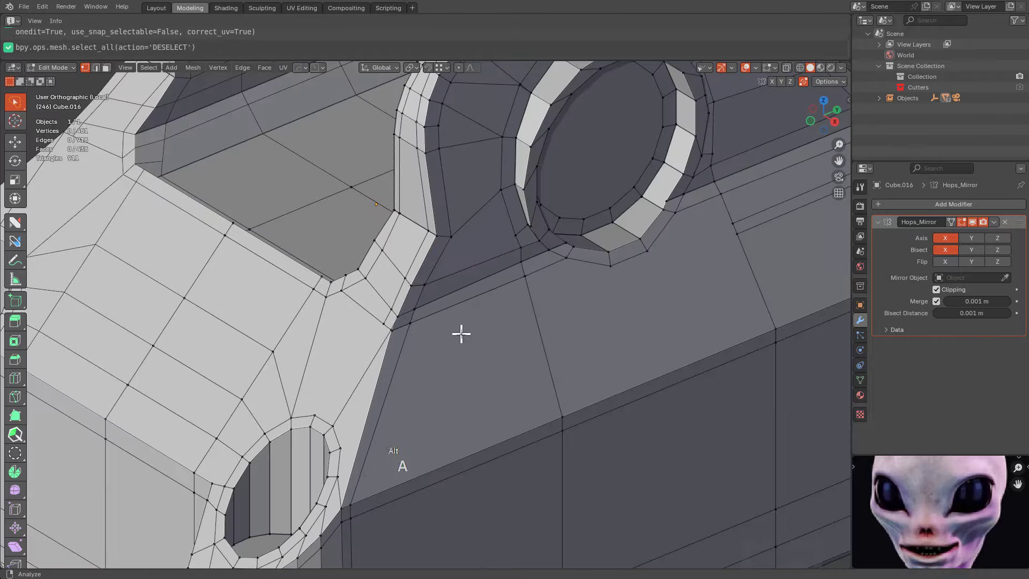
mouse_move(461, 332)
middle_mouse_down()
mouse_move(504, 291)
mouse_move(471, 334)
middle_mouse_up()
scroll(266, 407, "up", 4)
left_click(306, 389)
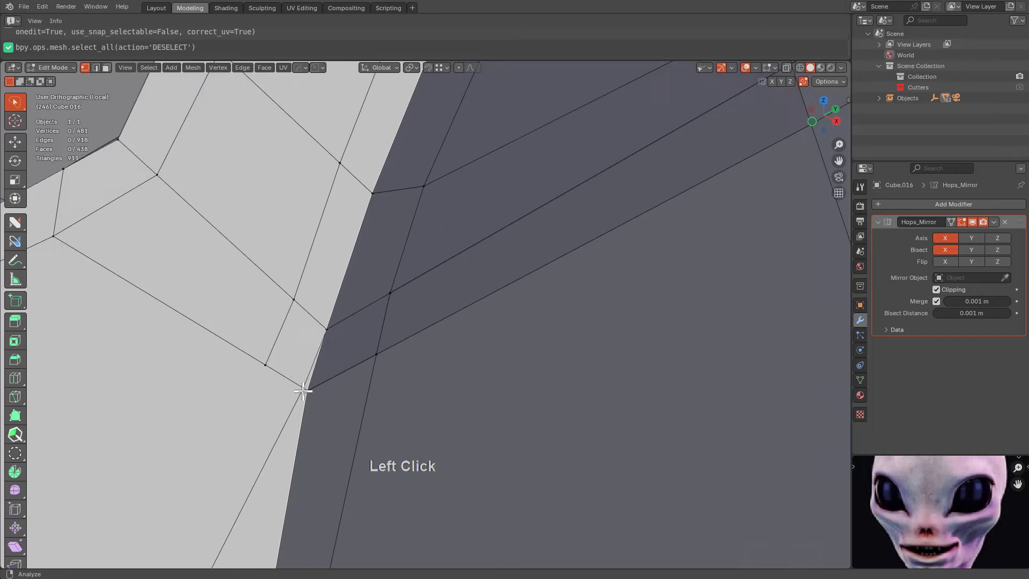
key("g")
key("g")
right_click(333, 405)
scroll(338, 394, "down", 2)
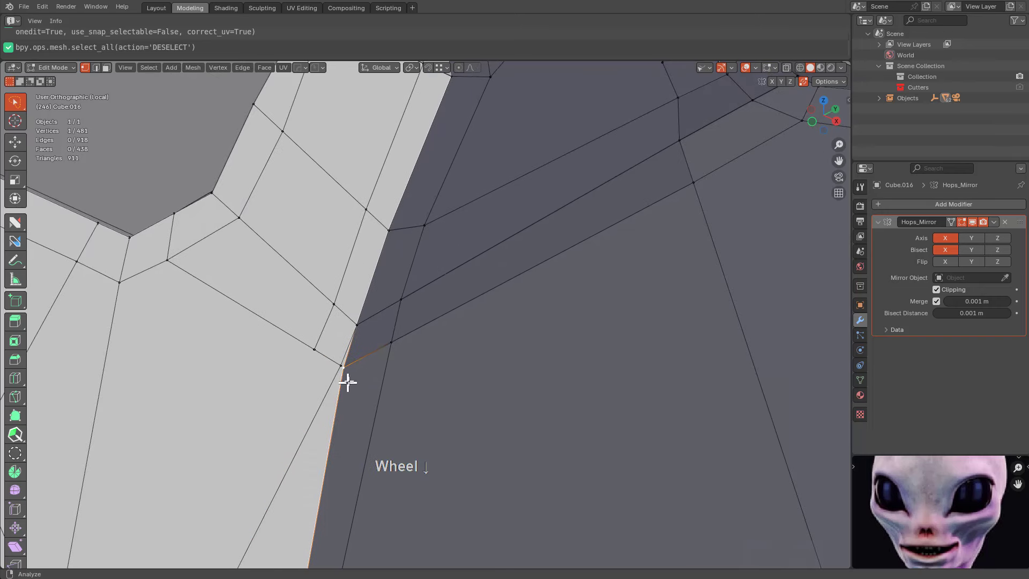
Use the nSolve tool to slide the corner vertex onto the neighbouring inner vertex and dissolve the redundant edge beside it
middle_click_drag(364, 367, 550, 256, "shift")
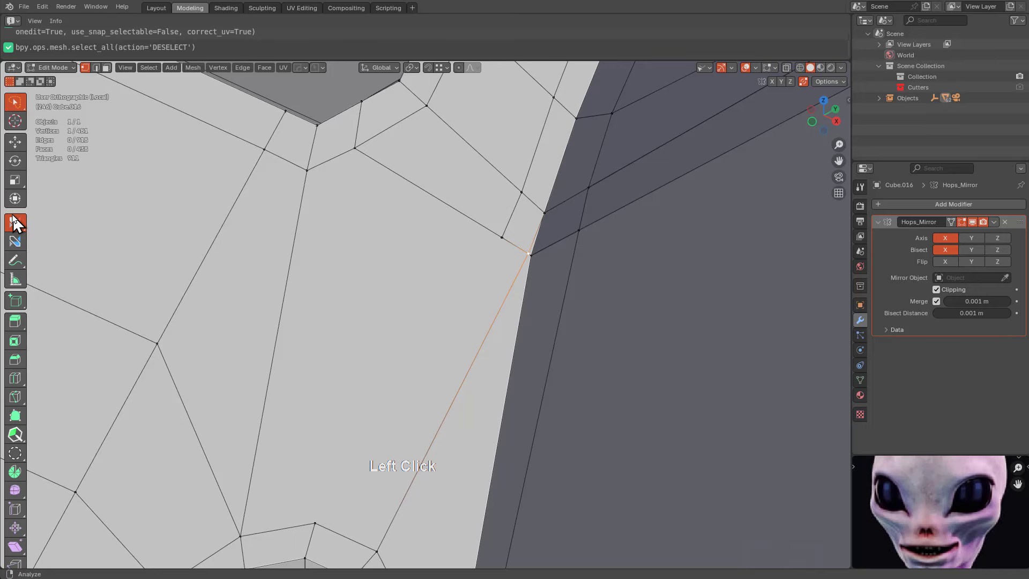
left_click(14, 242)
left_click_drag(530, 254, 488, 234)
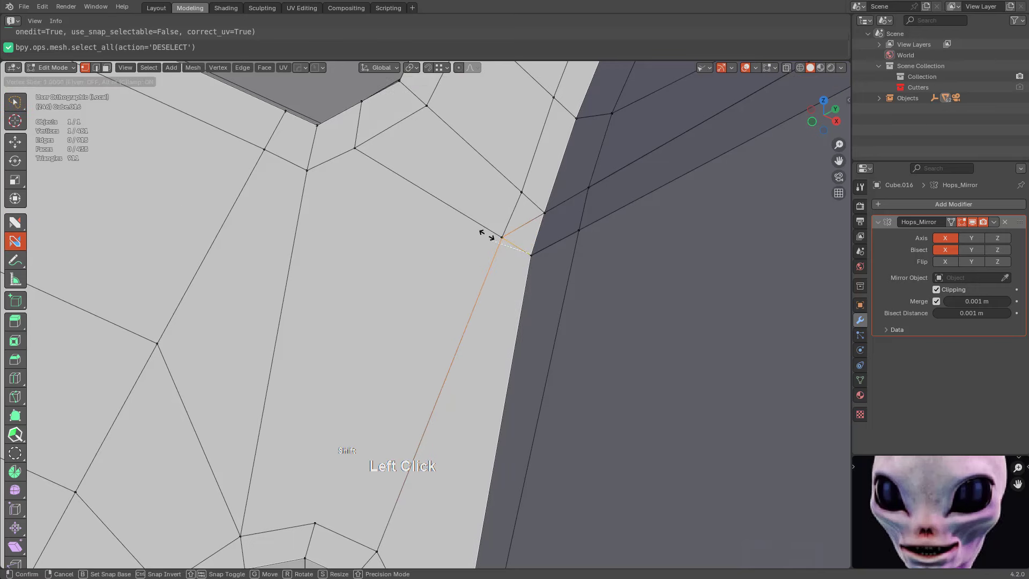
left_click(488, 235)
left_click(524, 222, "alt")
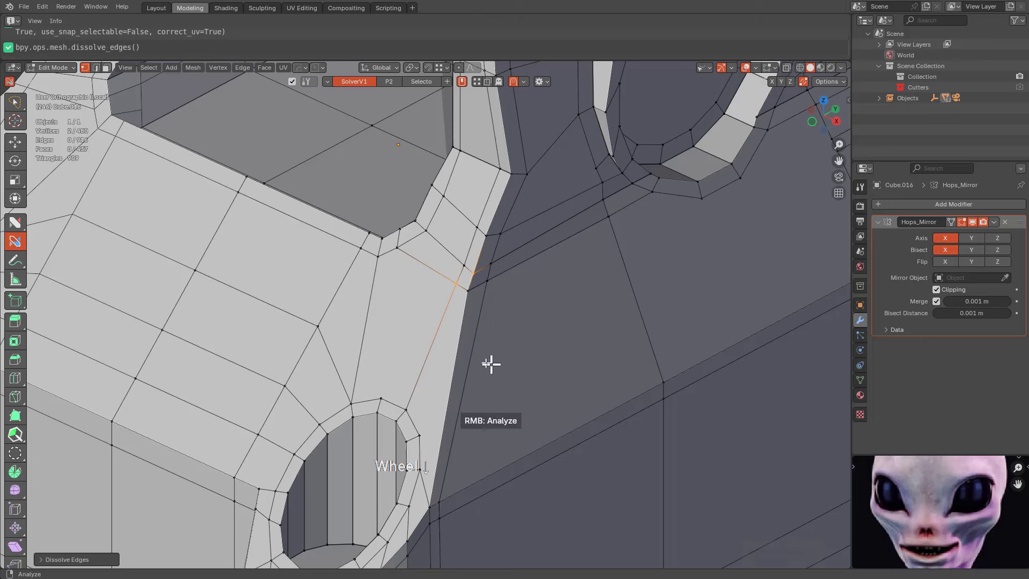
Cut a loop across the narrow strip beside the front slotted hole and join the hole's rim vertex to the new edge vertex
middle_click_drag(488, 432, 469, 314)
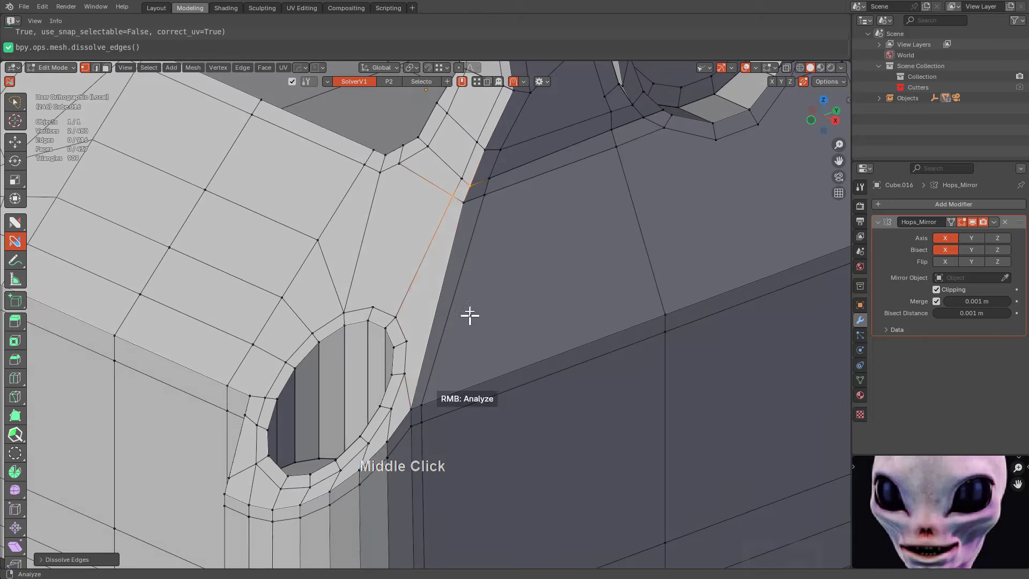
left_click(439, 305)
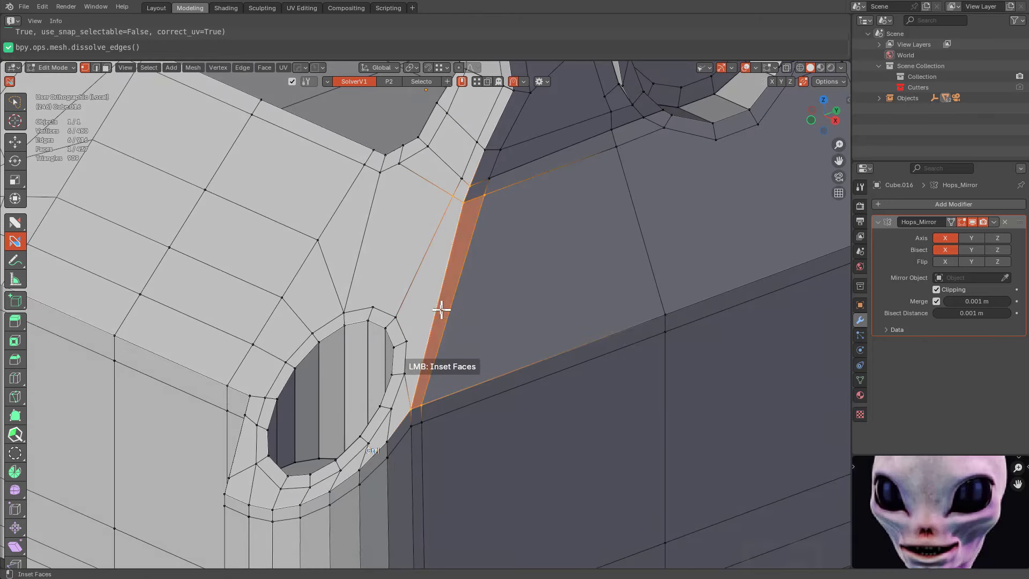
left_click(436, 315)
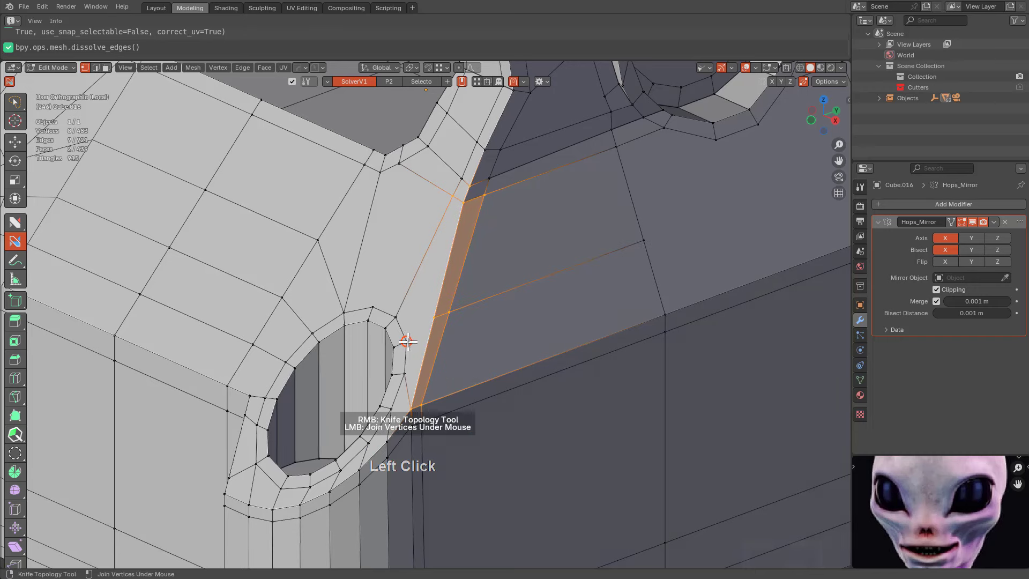
left_click(406, 342)
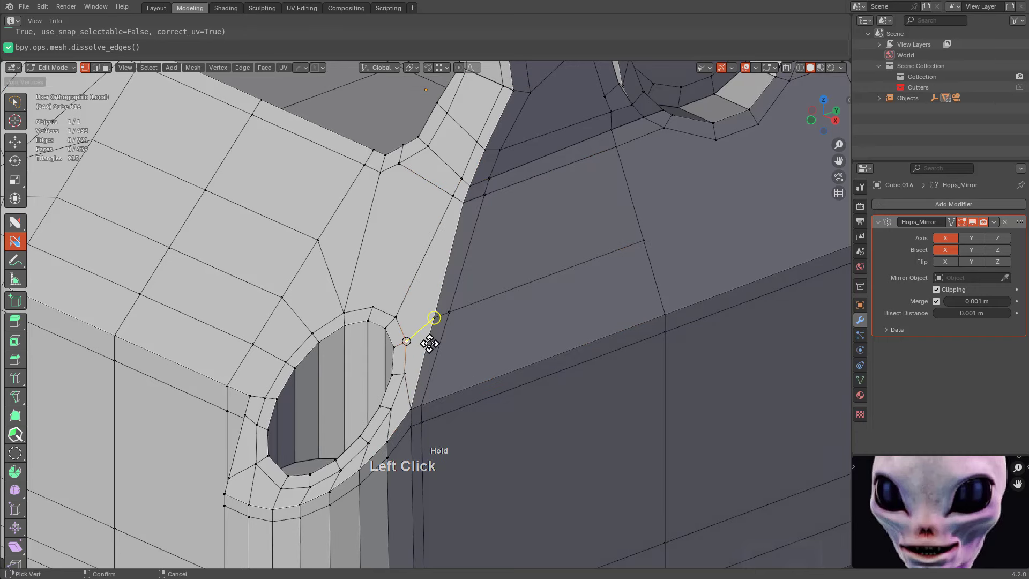
left_click_drag(429, 343, 435, 317)
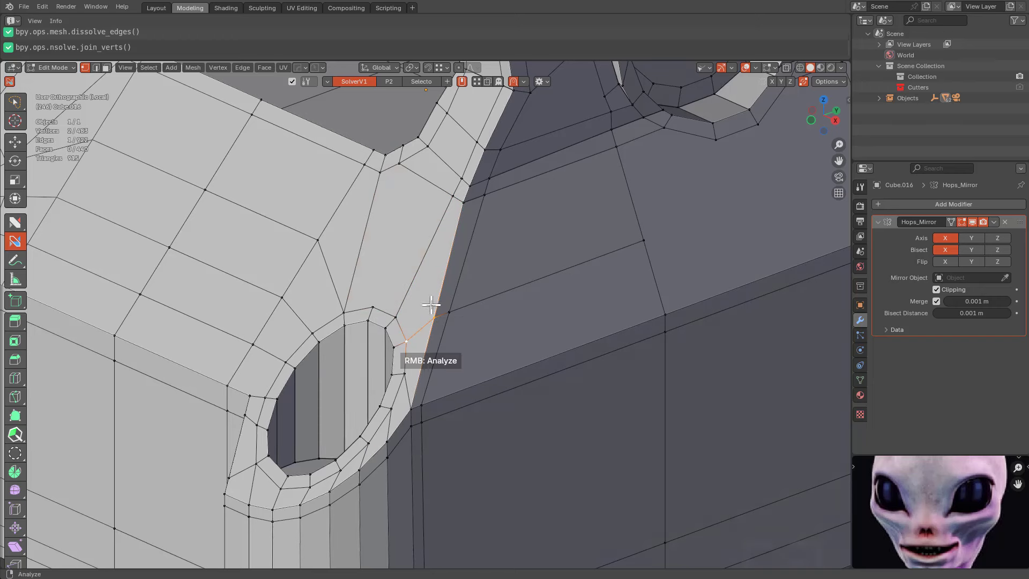
Join the new edge vertex across the sloped faces to the existing grid line above the slotted hole, and clear the selection
left_click_drag(434, 321, 406, 291)
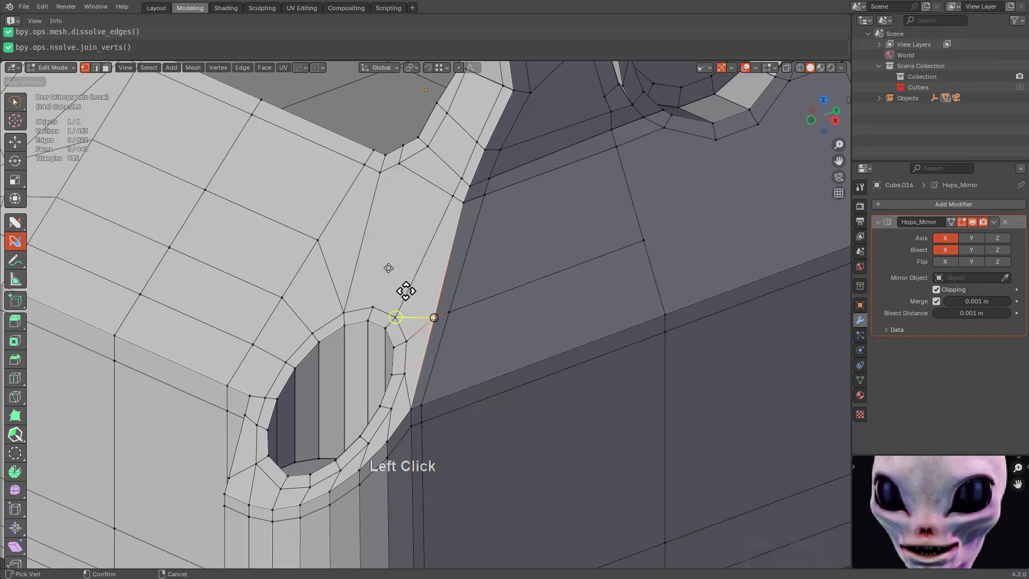
left_click_drag(342, 207, 379, 231)
left_click(341, 202)
left_click_drag(438, 310, 435, 316)
key("alt+a")
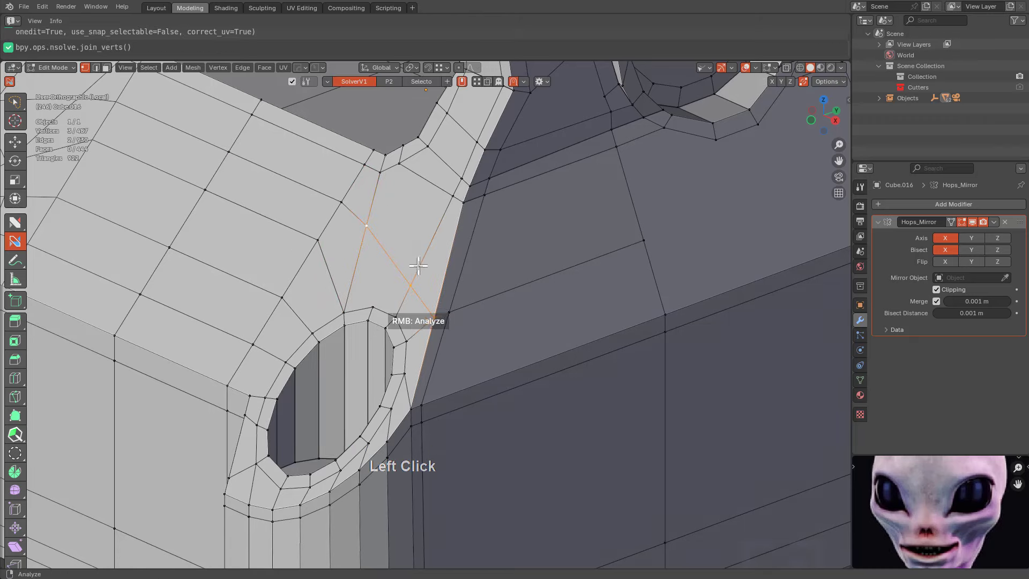
Join an edge across the side face below the round recess, add a vertical loop cut there and join it to the recess rim
middle_click_drag(418, 322, 498, 300)
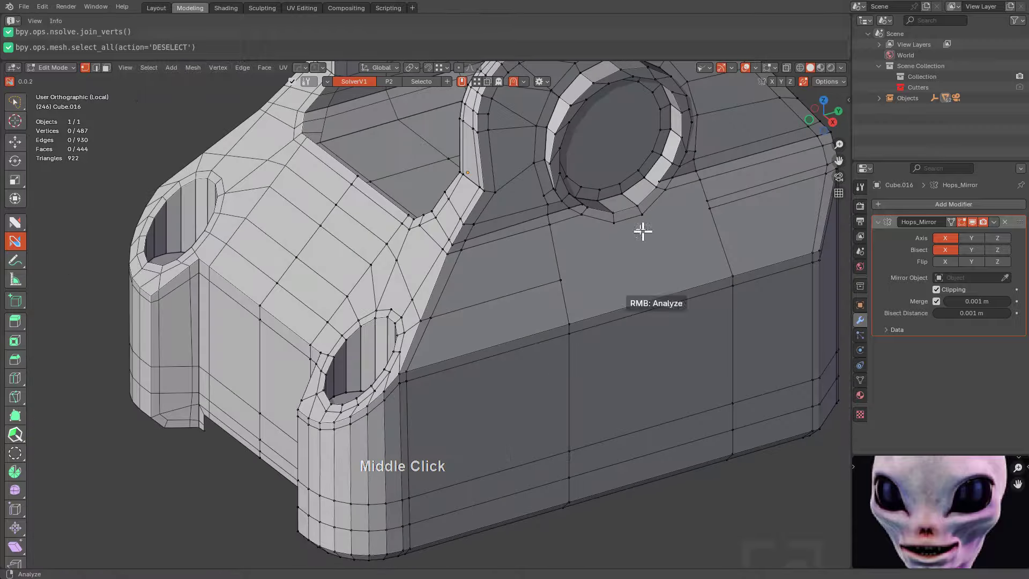
left_click_drag(560, 280, 699, 221)
middle_click_drag(699, 220, 426, 372)
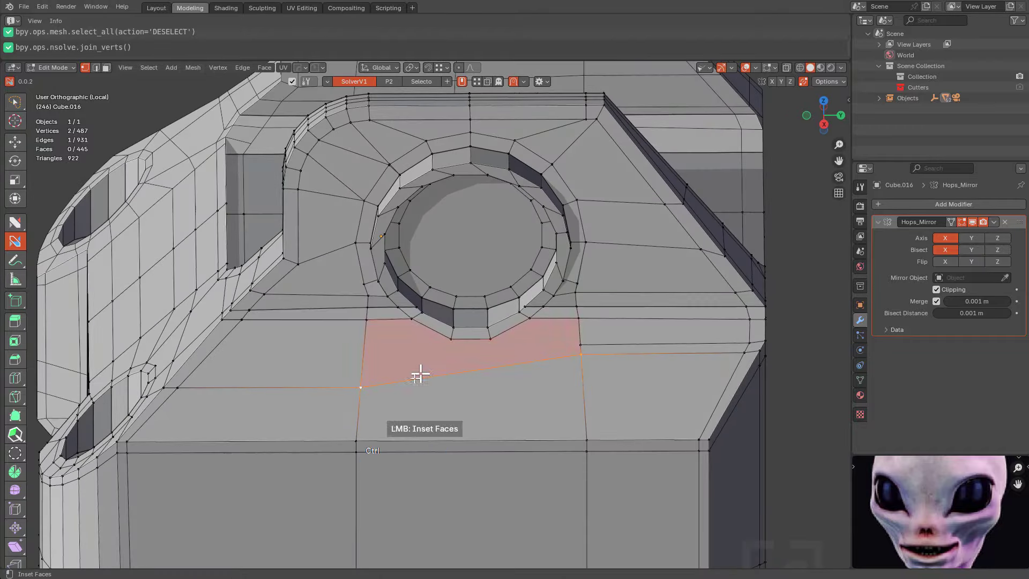
left_click(412, 378, "ctrl")
left_click_drag(412, 320, 412, 379)
Add two more vertical loop cuts below the round recess and join their upper vertices to the lowest rim vertices
left_click(531, 361, "ctrl")
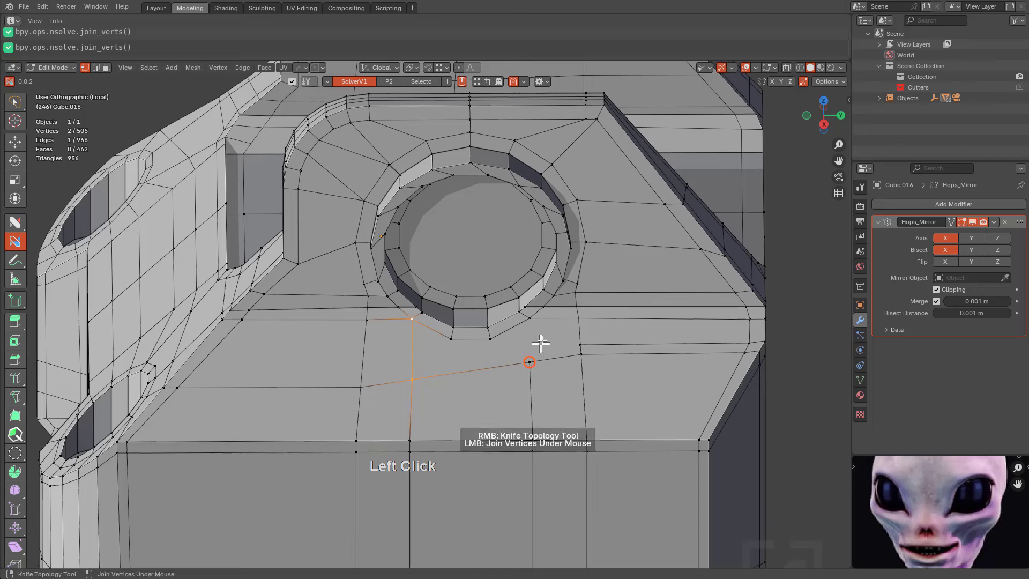
left_click_drag(581, 354, 491, 339)
left_click(457, 375, "ctrl")
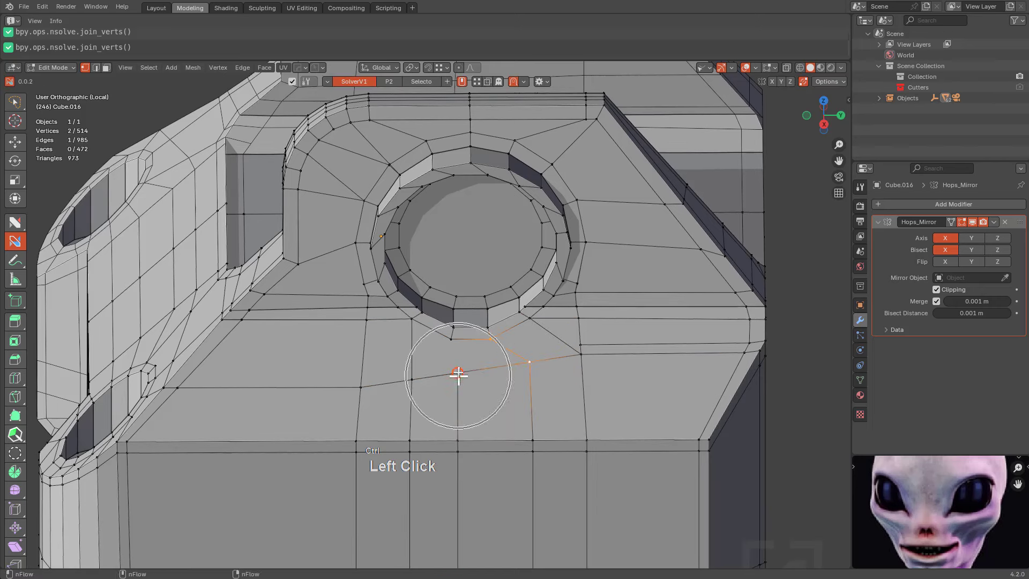
left_click_drag(458, 373, 442, 340)
Inset the round face at the bottom of the recess by about 0.005 and delete the inner face
middle_click_drag(443, 340, 471, 253)
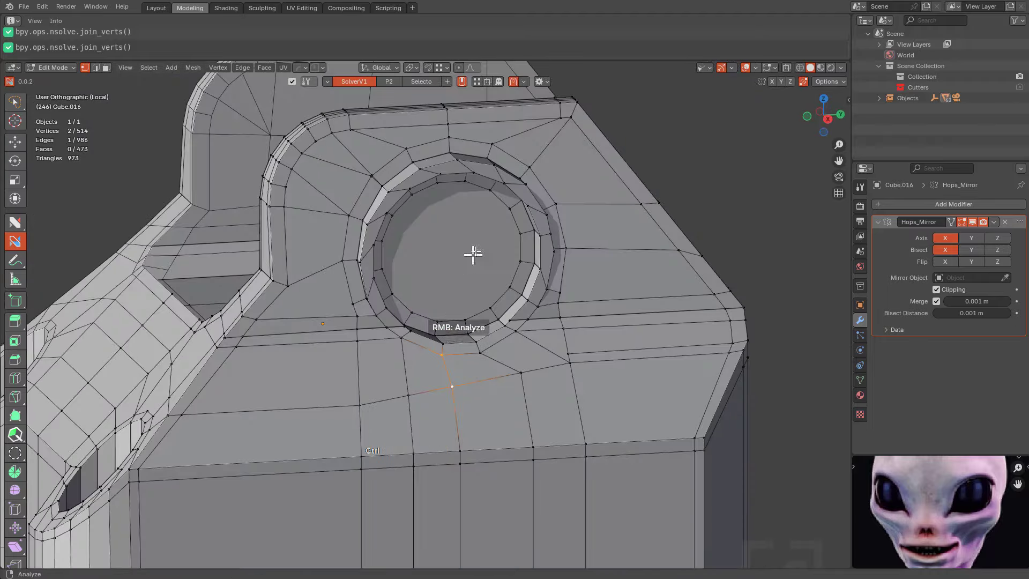
left_click(471, 247)
key("i")
left_click(459, 264)
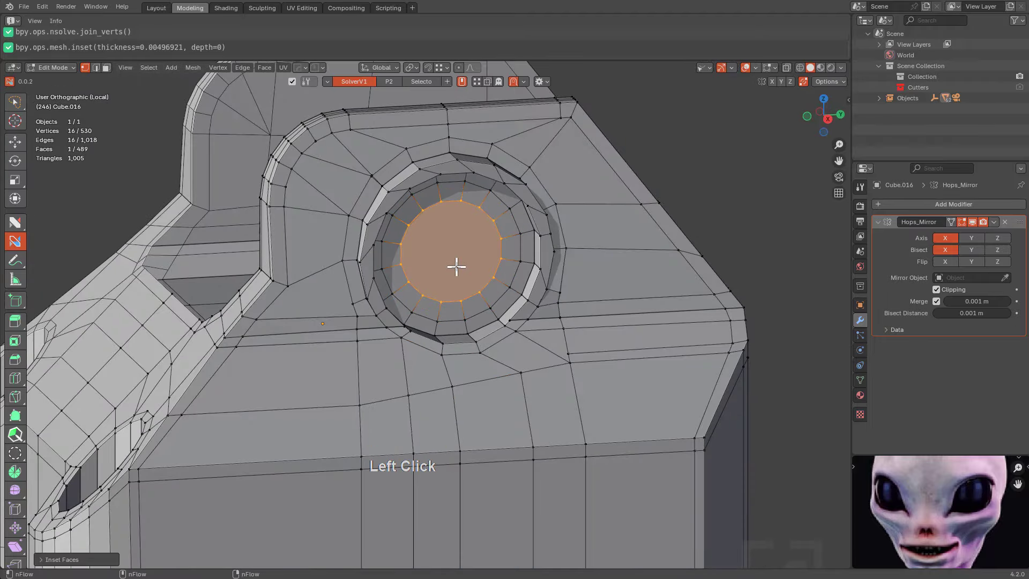
key("x")
left_click(476, 287)
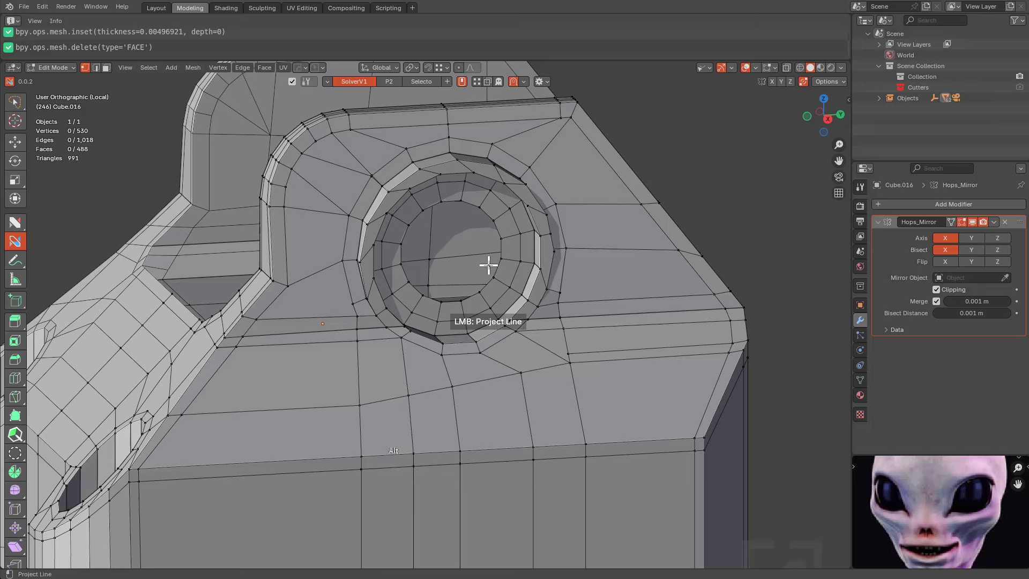
Grid fill the open circle in the recess with a span of 5 and an offset of -3
key("shift")
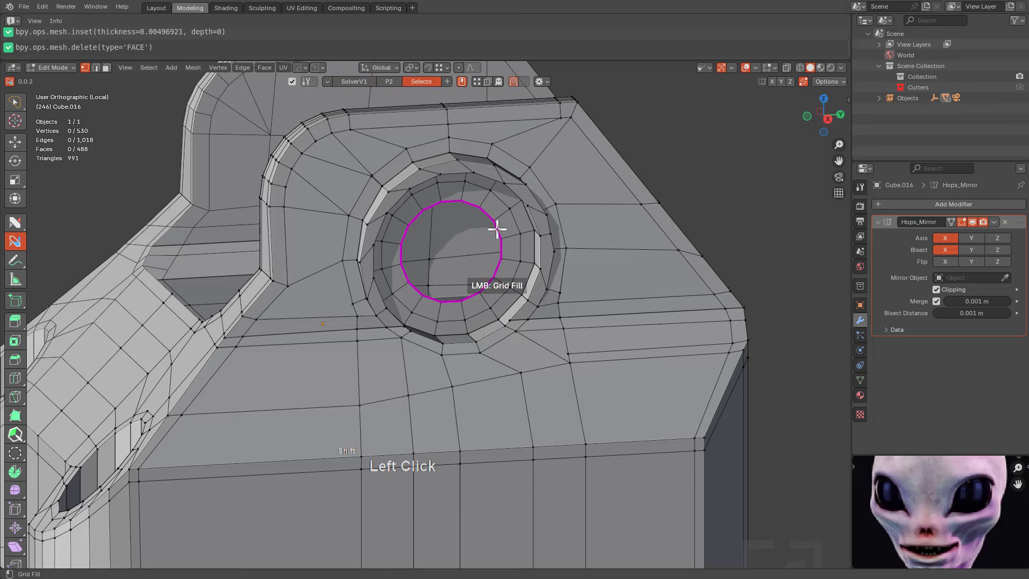
left_click(497, 229, "shift")
key("F9")
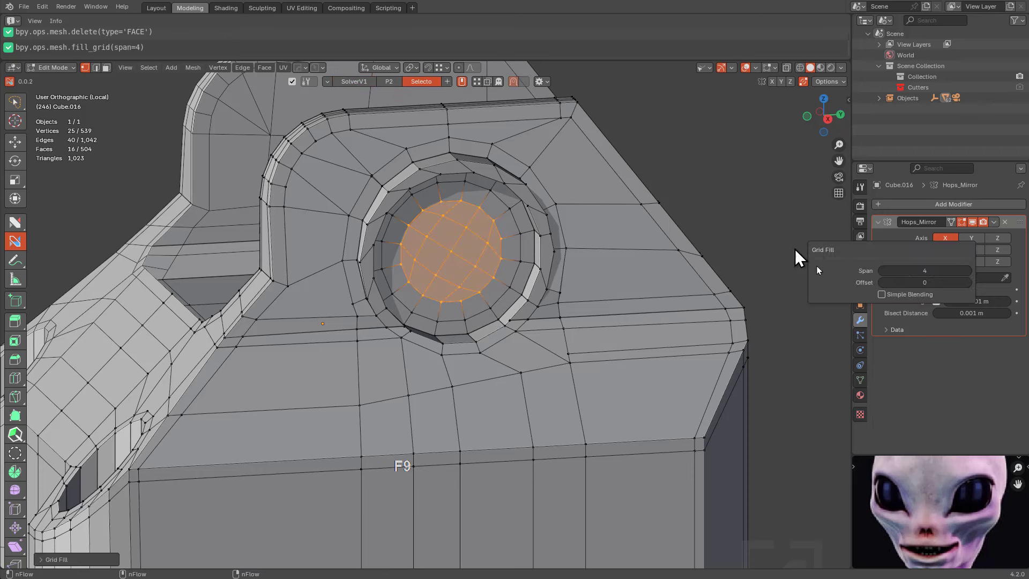
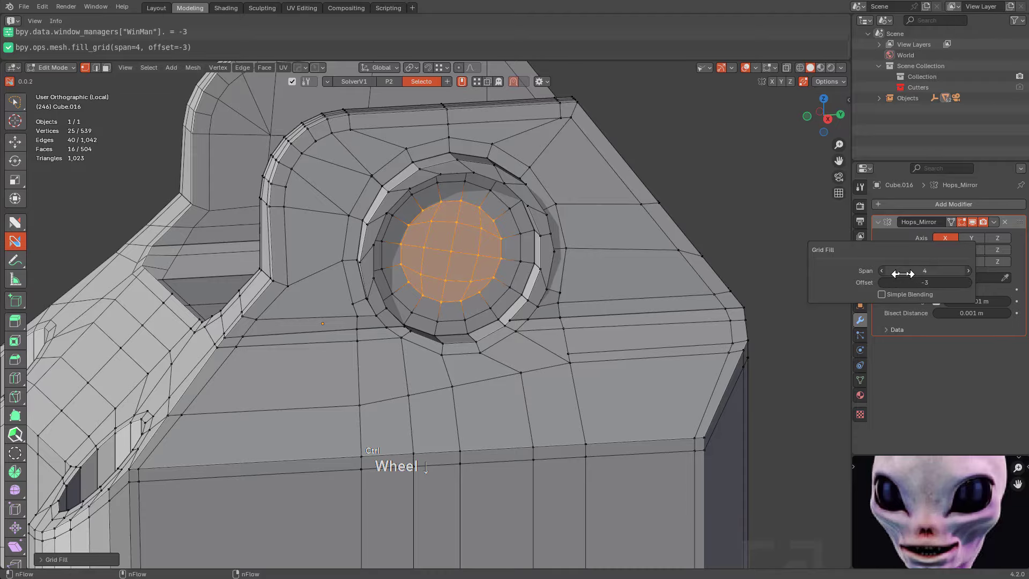
scroll(340, 245, "down", 1)
Join two vertices lengthwise along the inner wall of the channel on the mirrored body
middle_click_drag(340, 246, 416, 320)
scroll(336, 410, "up", 2)
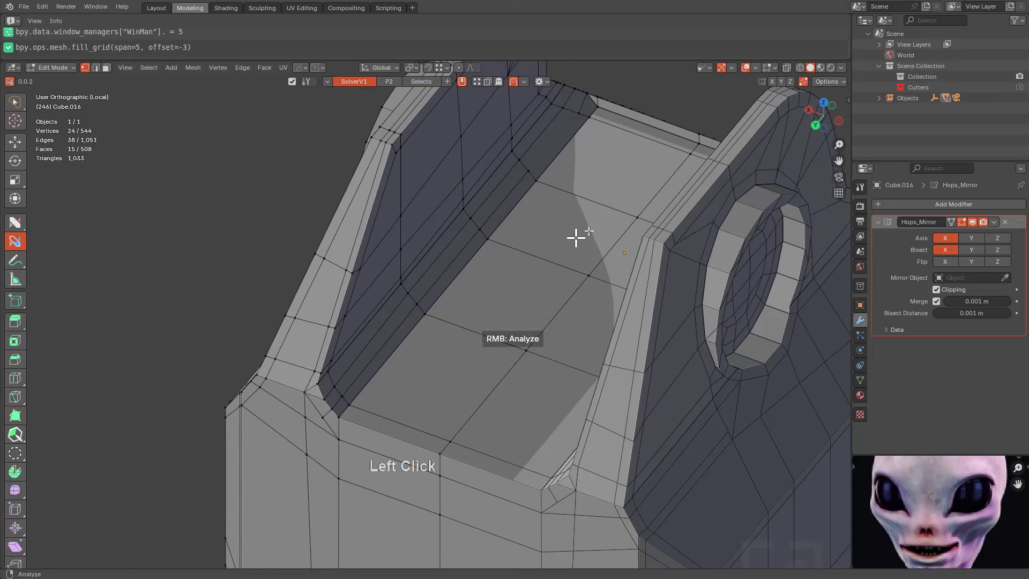
middle_click_drag(576, 238, 469, 245)
left_click_drag(569, 349, 651, 387)
middle_click_drag(679, 427, 689, 393)
scroll(522, 345, "up", 2)
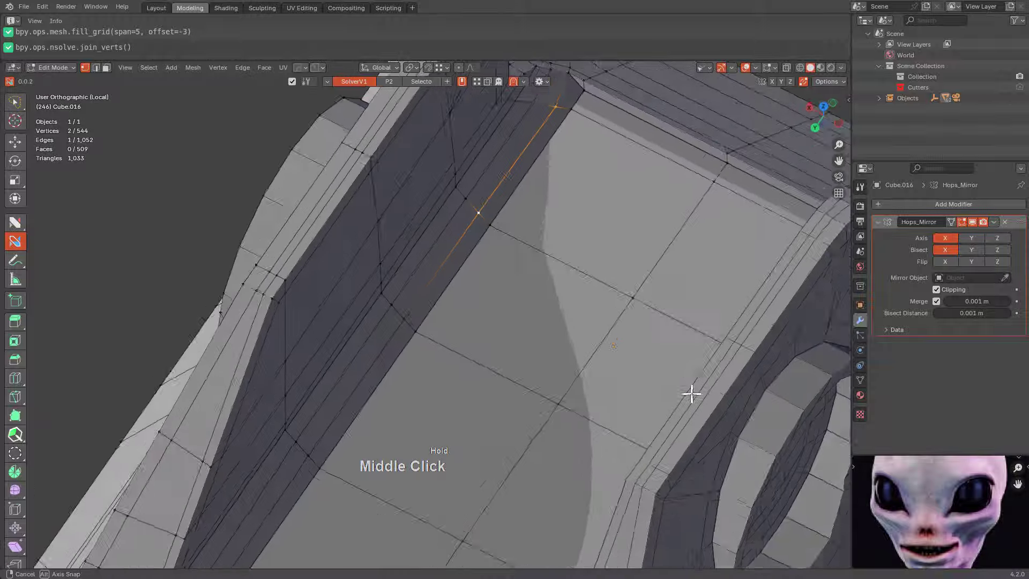
Add a horizontal loop cut around the body's lower side walls, about midway up the tall faces
middle_click_drag(616, 195, 554, 275)
scroll(553, 277, "down", 2)
scroll(553, 278, "down", 3)
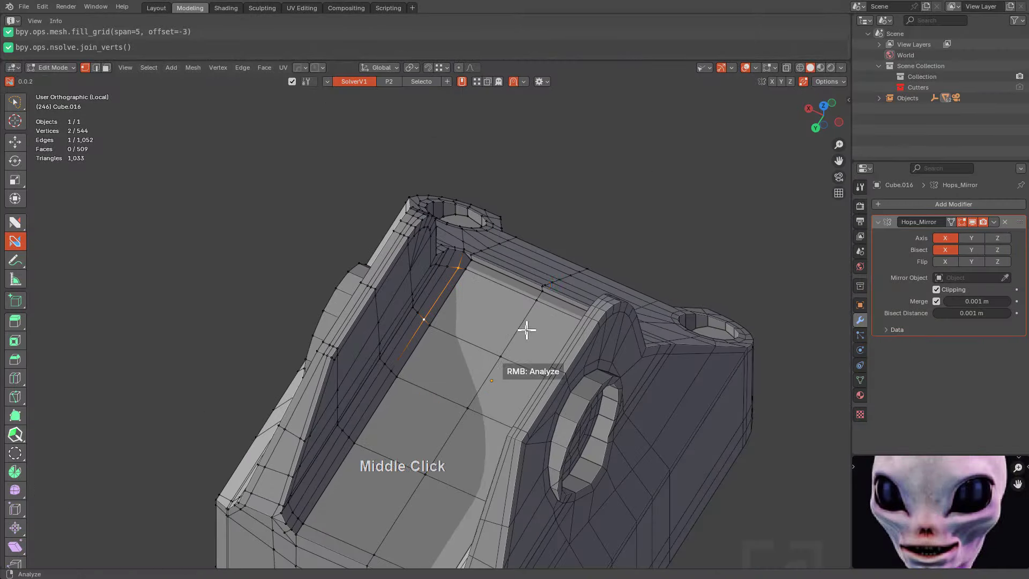
middle_click_drag(526, 329, 492, 281)
scroll(423, 294, "down", 2)
middle_click_drag(423, 294, 563, 299)
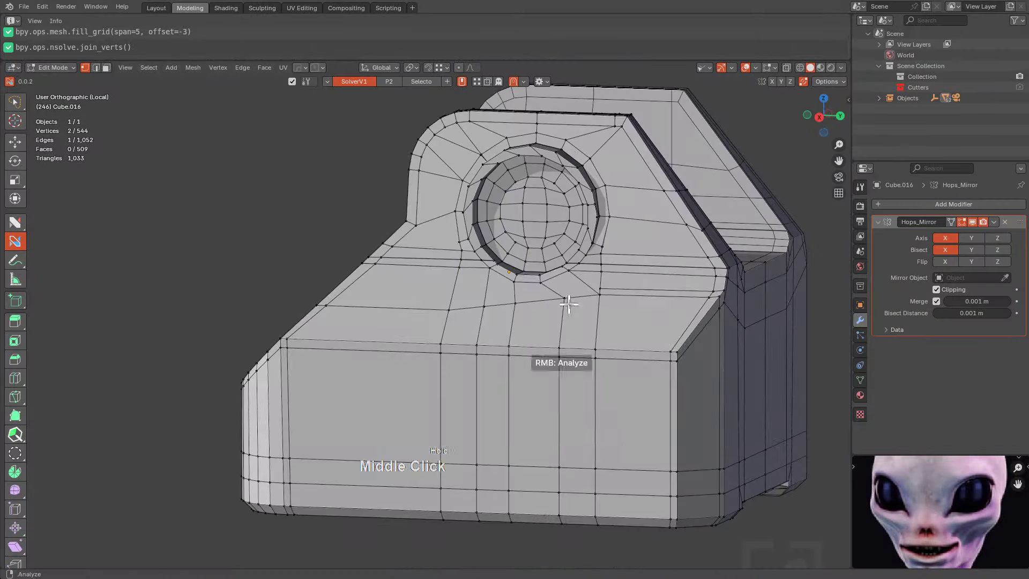
key("ctrl+r")
left_click_drag(673, 421, 678, 428)
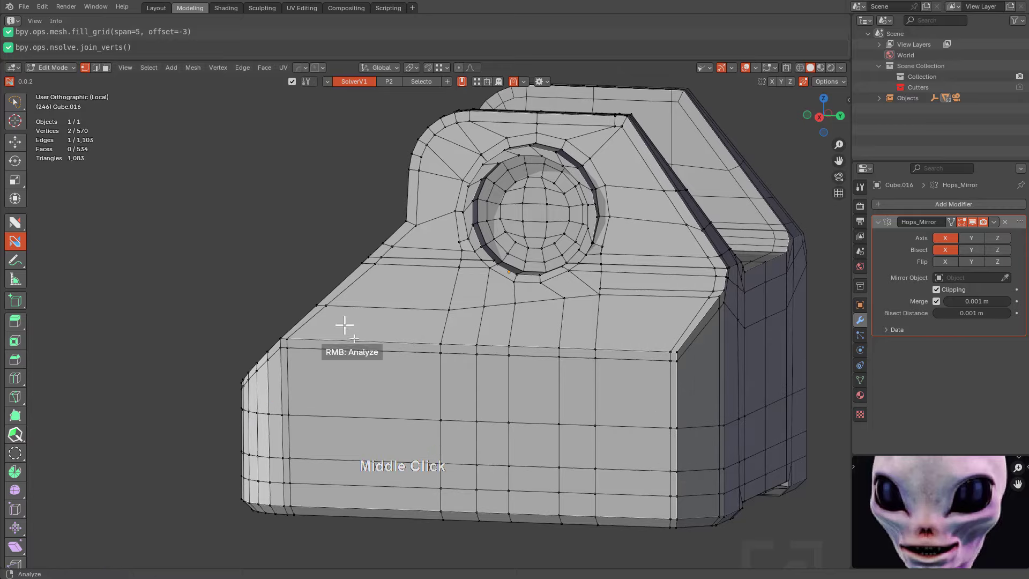
Run the mesh analysis to highlight problem faces and join the vertices across the highlighted face above the slotted hole
middle_click_drag(678, 429, 451, 345)
key("Tab")
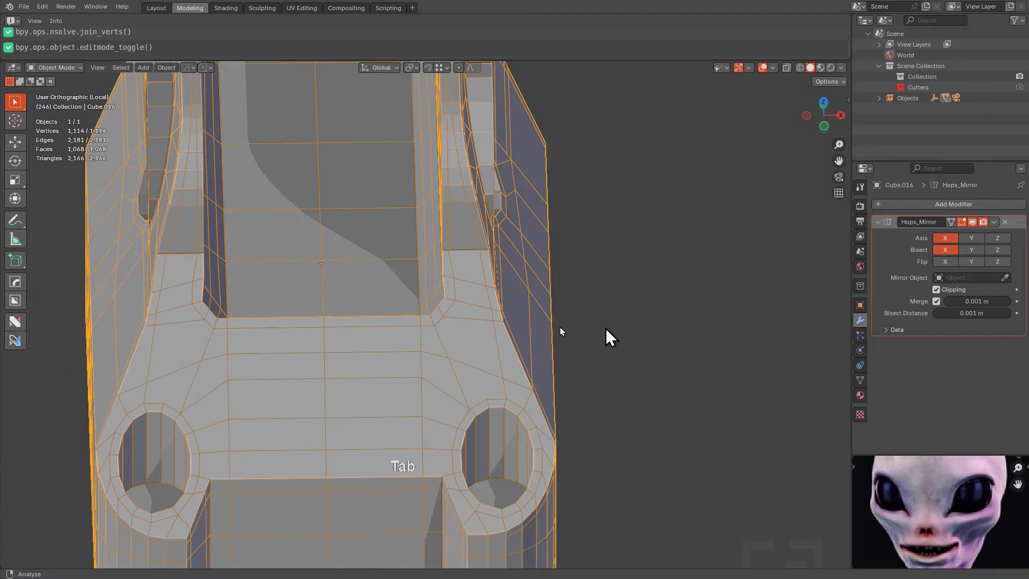
key("Tab")
right_click(665, 344)
middle_click(572, 368)
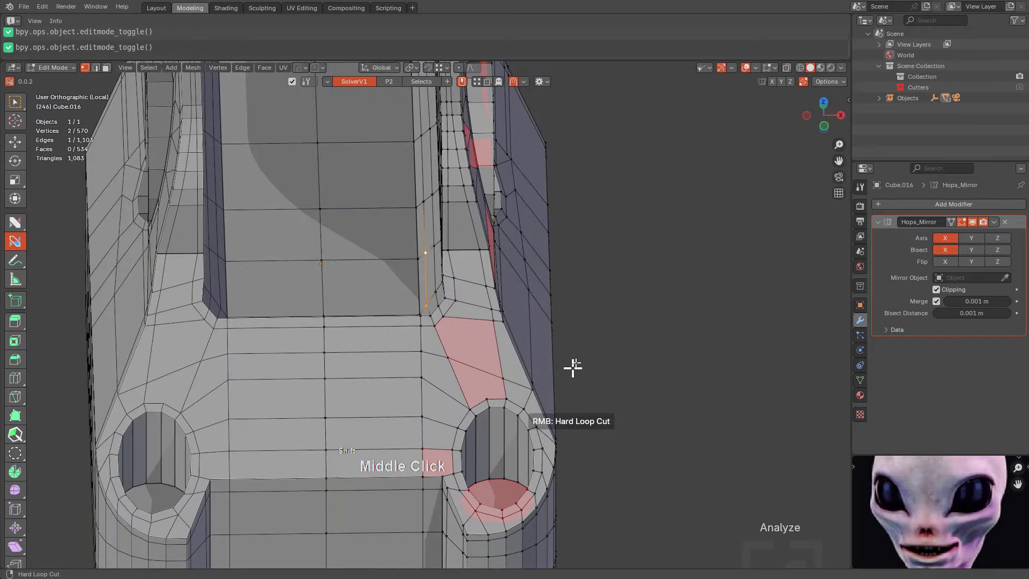
scroll(580, 325, "up", 1)
left_click_drag(533, 344, 496, 278)
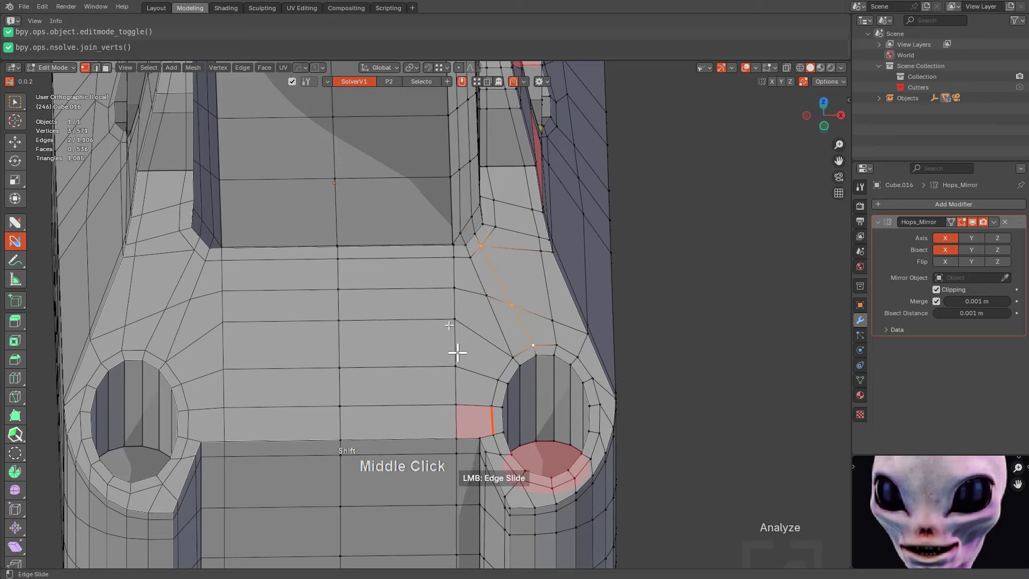
Join the notch corner beside the slotted hole to the plate's grid vertex, splitting the highlighted face
middle_click_drag(457, 351, 435, 347)
scroll(436, 347, "up", 2)
left_click_drag(438, 328, 412, 284)
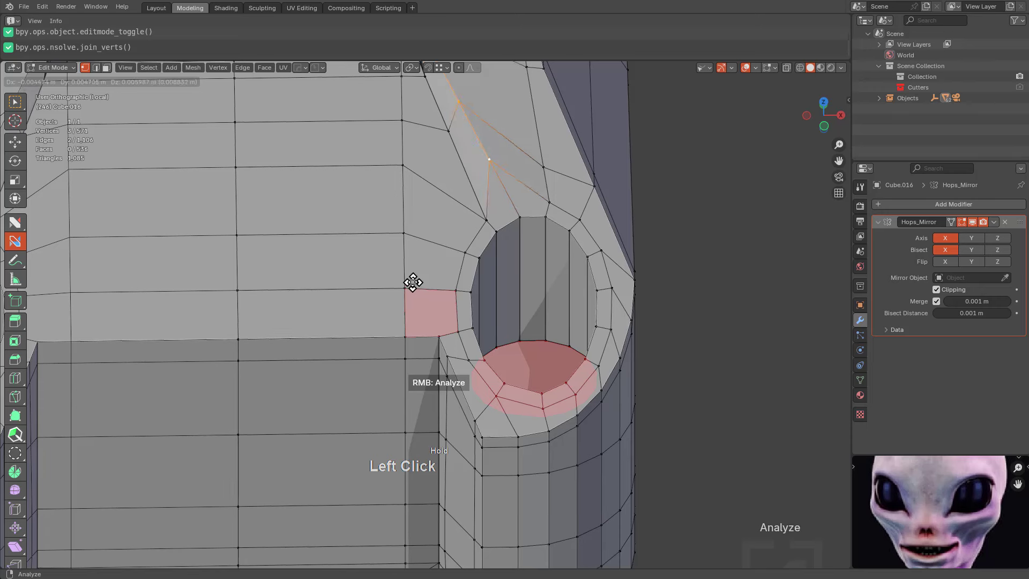
right_click(413, 282)
left_click_drag(439, 335, 395, 324)
Slide the new vertex near the plate's front edge slightly along its edge and rerun the mesh analysis
left_click(404, 321)
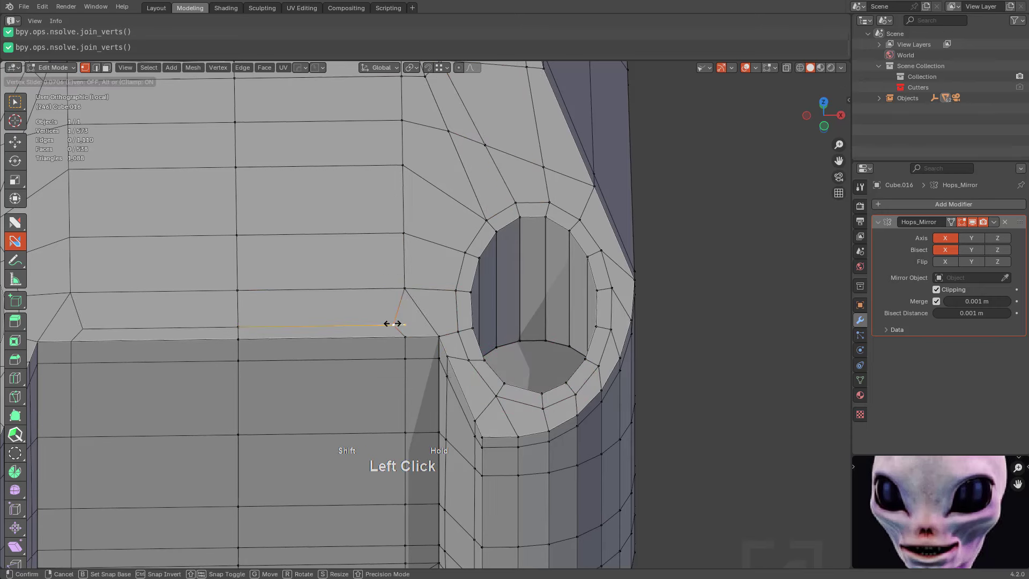
left_click(395, 324)
right_click(701, 268)
middle_click_drag(700, 268, 651, 375)
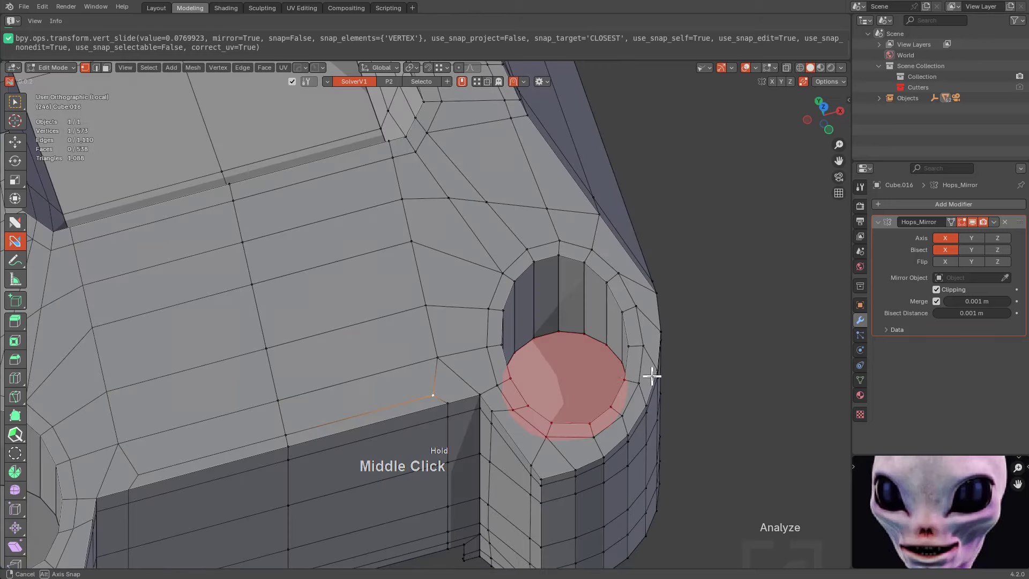
Inset the slotted hole's floor face by about 0.003 m and delete the inner face
left_click(574, 376, "ctrl")
left_click(597, 390)
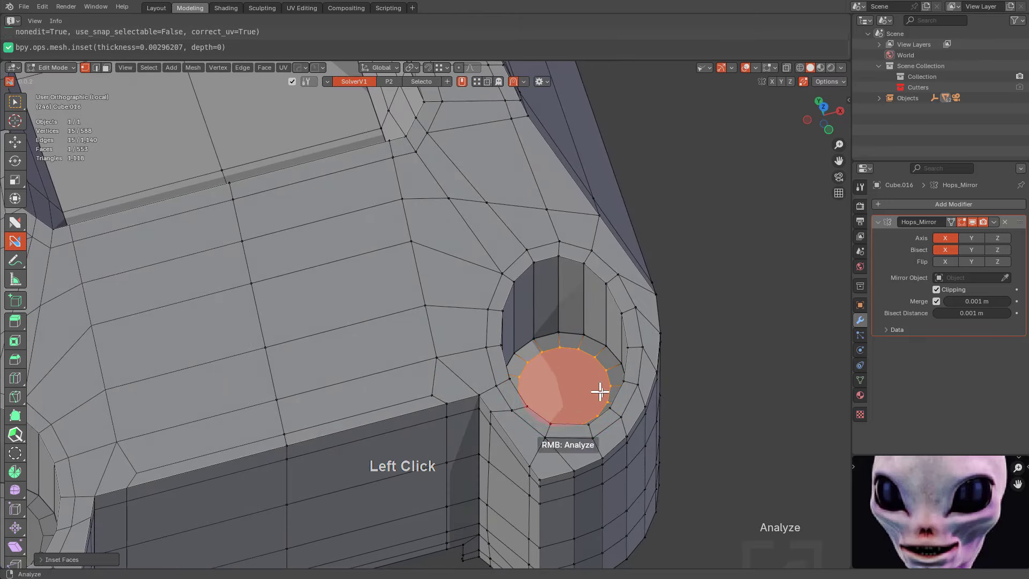
middle_click_drag(597, 390, 567, 432, "alt")
key("x")
left_click(556, 440)
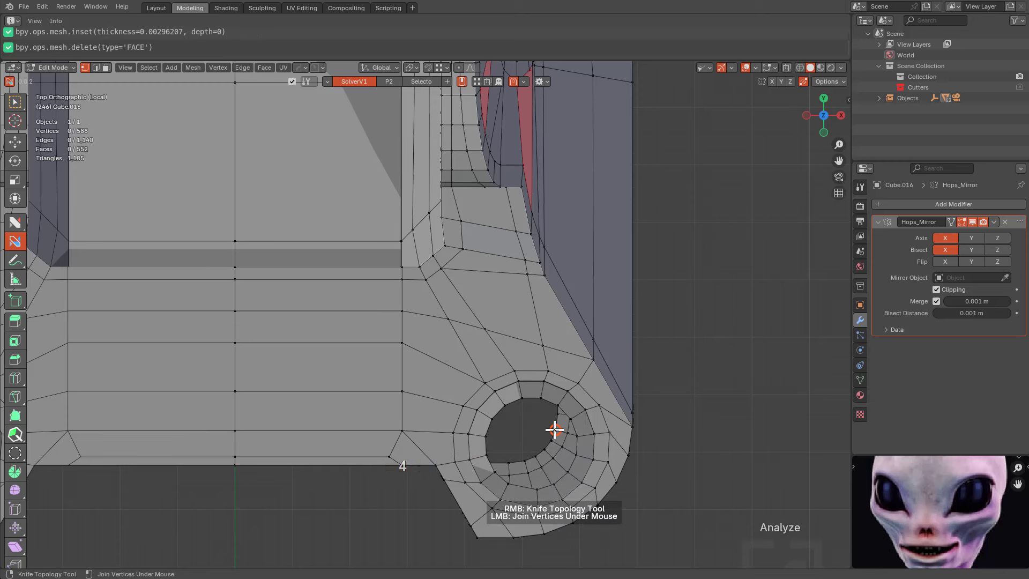
Try to grid fill the open inner boundary of the slotted hole's floor
scroll(533, 398, "up", 1, "alt")
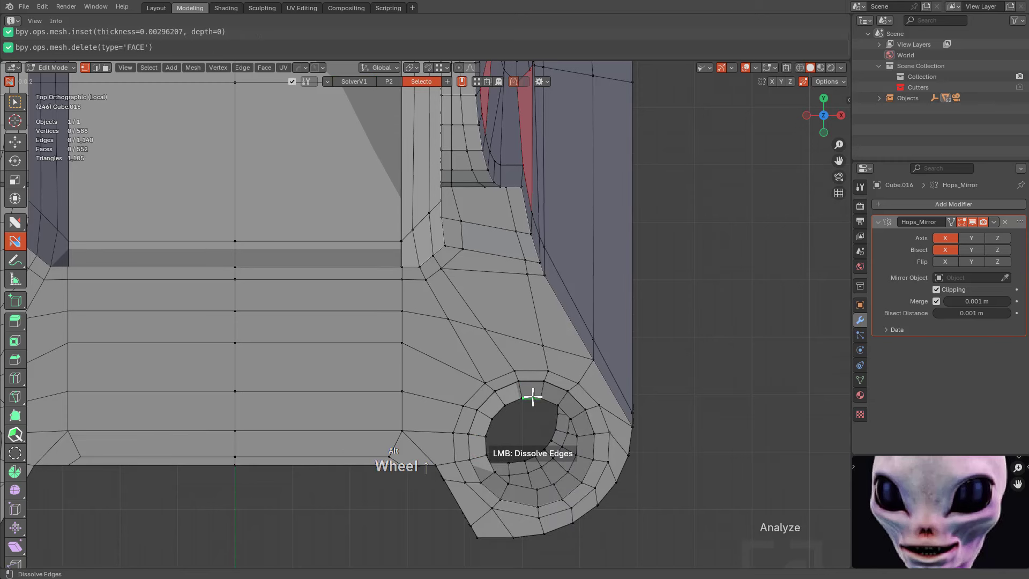
key("shift")
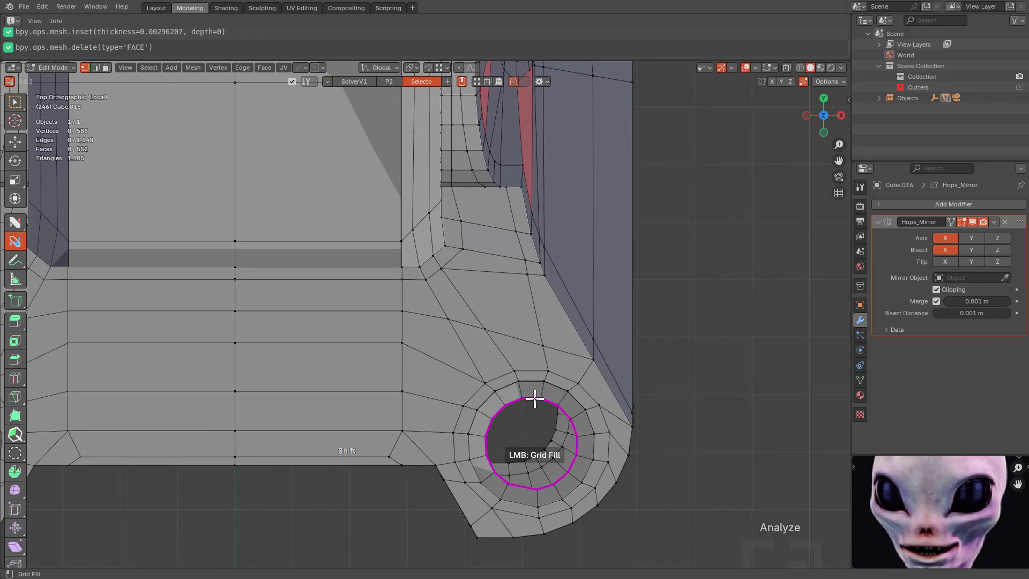
left_click(534, 398, "shift")
left_click(552, 400)
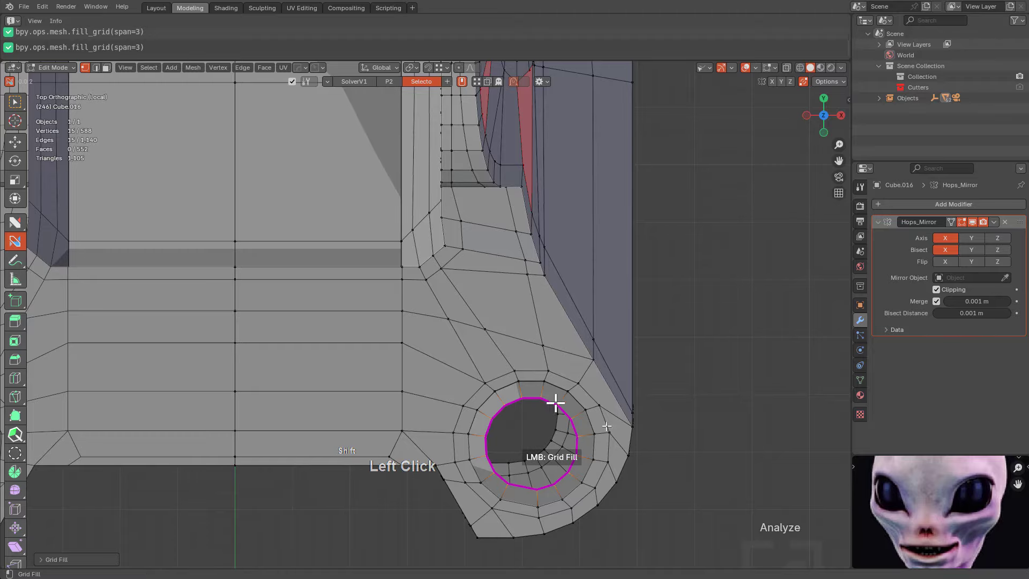
middle_click_drag(711, 479, 694, 462)
scroll(603, 377, "up", 4)
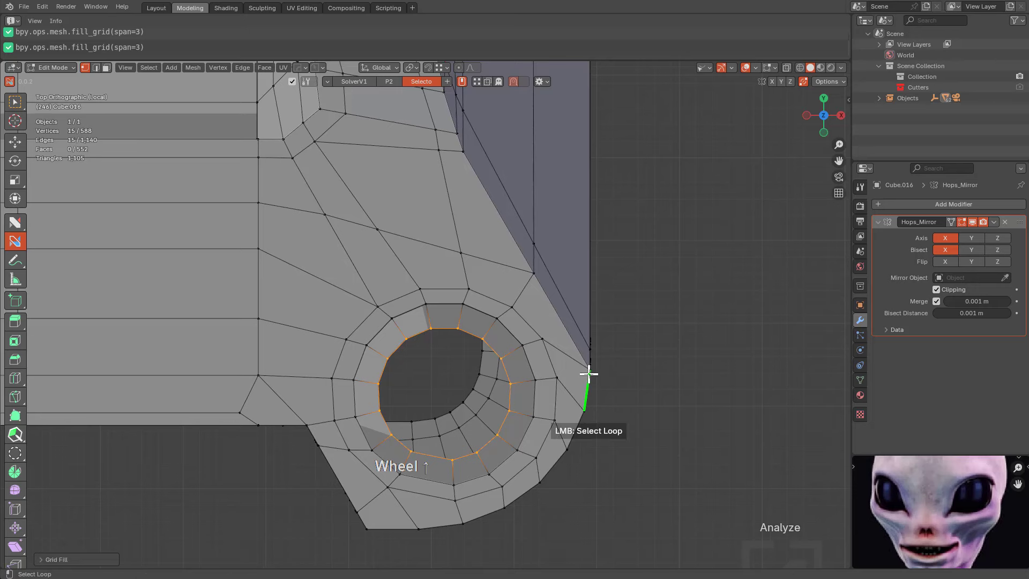
middle_click_drag(575, 366, 581, 314, "shift")
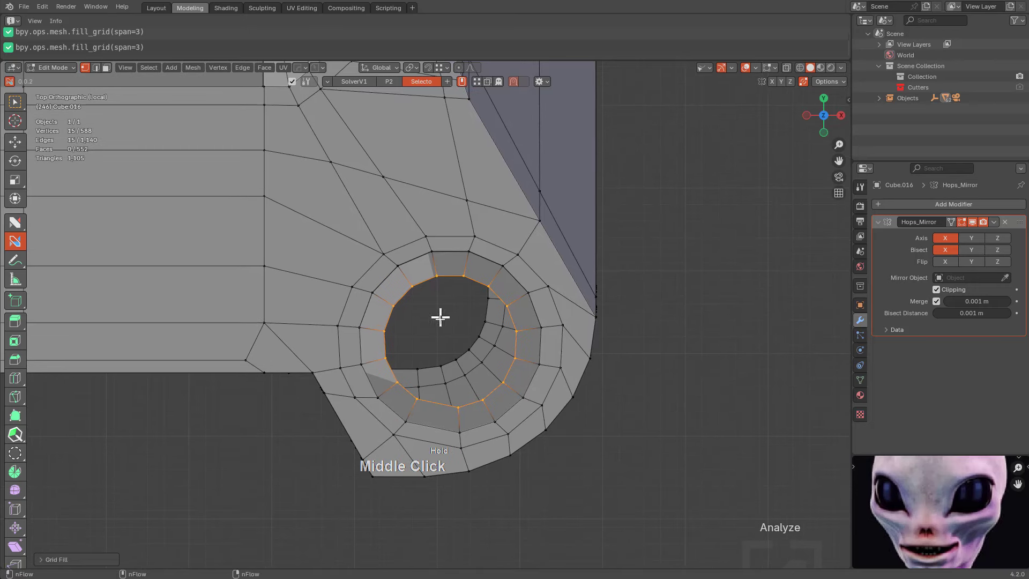
Bridge opposite edges of the hole's floor opening with rows of faces, leaving only the gap at the back
key("2")
left_click(383, 343)
left_click(472, 336)
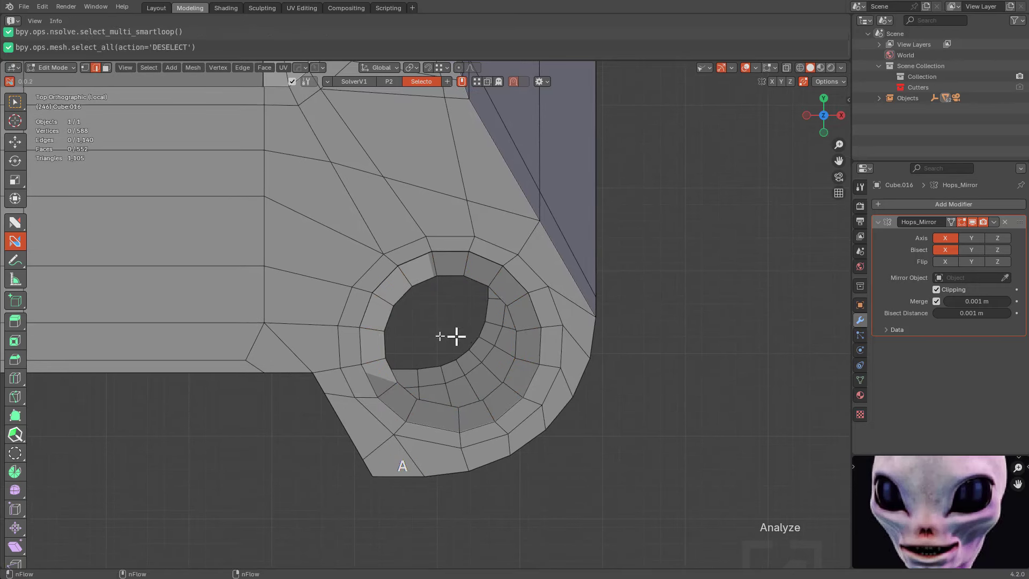
key("w")
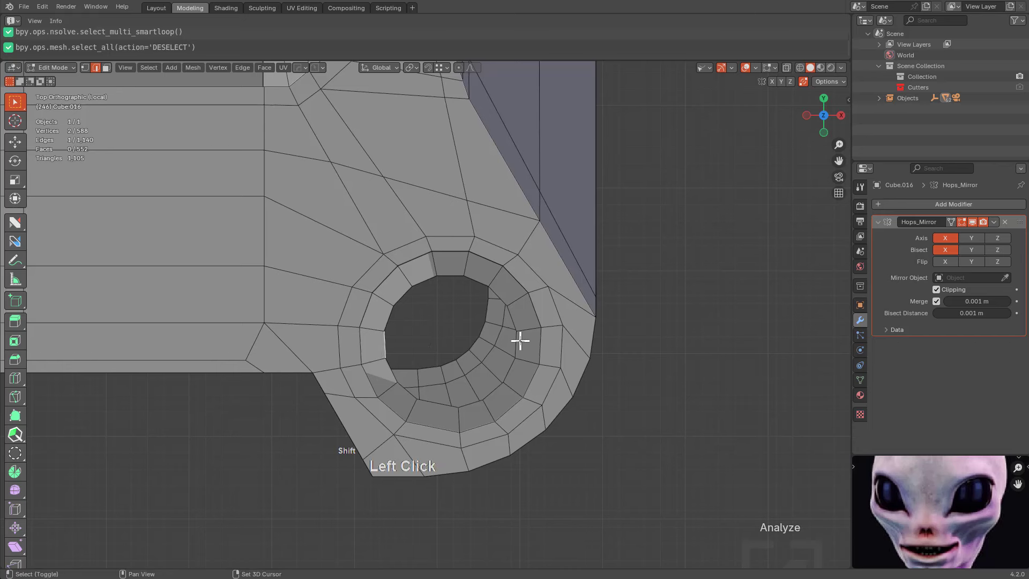
left_click(520, 341, "shift")
key("f")
left_click(460, 330)
key("f")
key("f")
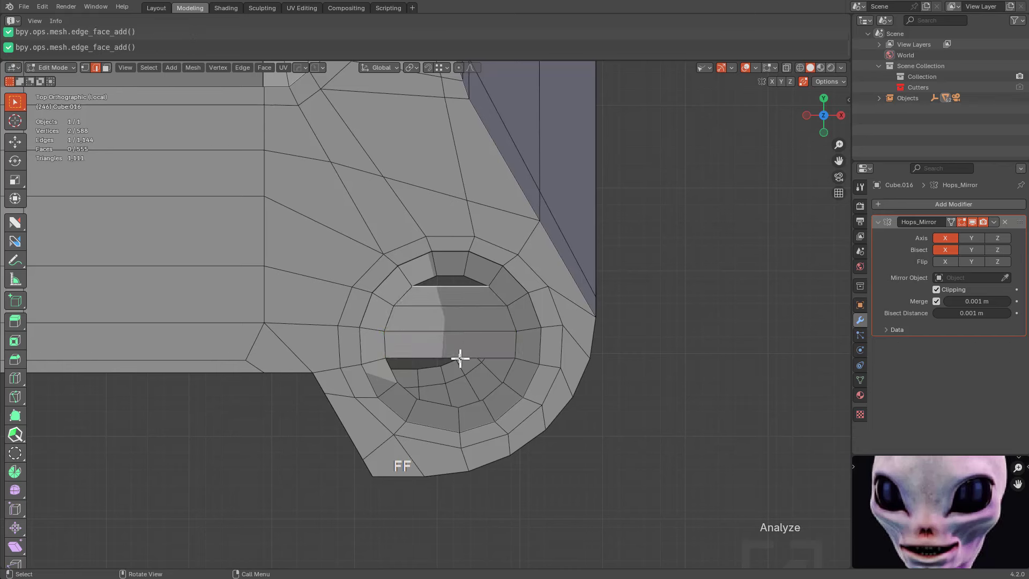
left_click(460, 358)
key("f")
Add a centred loop cut across the new floor strips and merge its front end vertex into the rim vertex using At Last
key("ctrl+r")
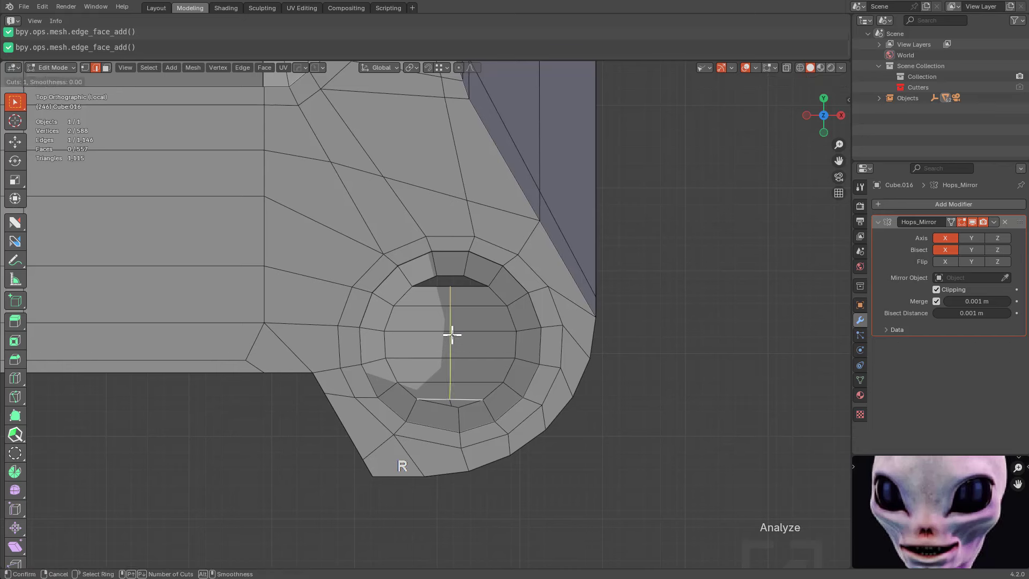
left_click(452, 333)
right_click(458, 366)
key("1")
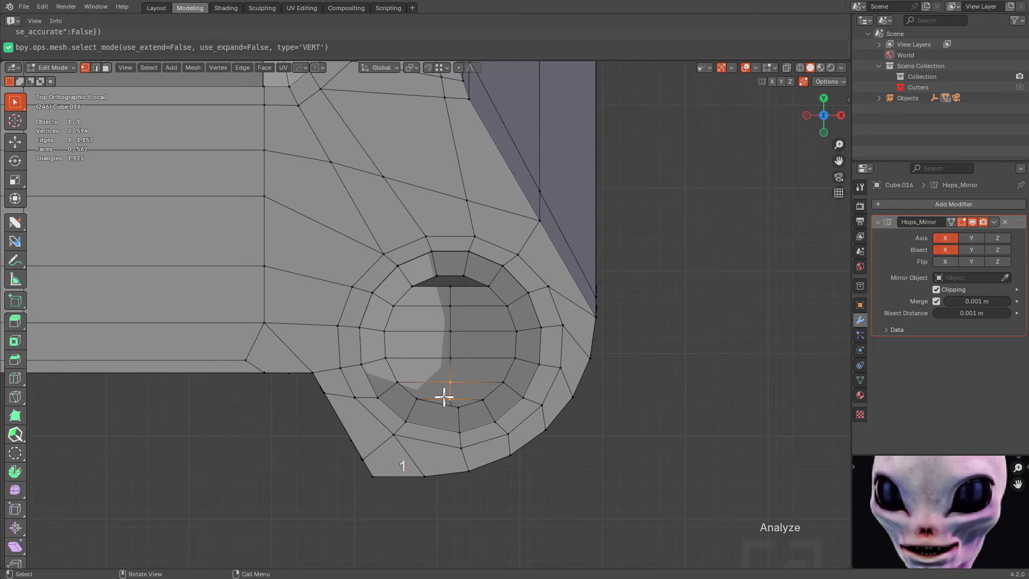
key("m")
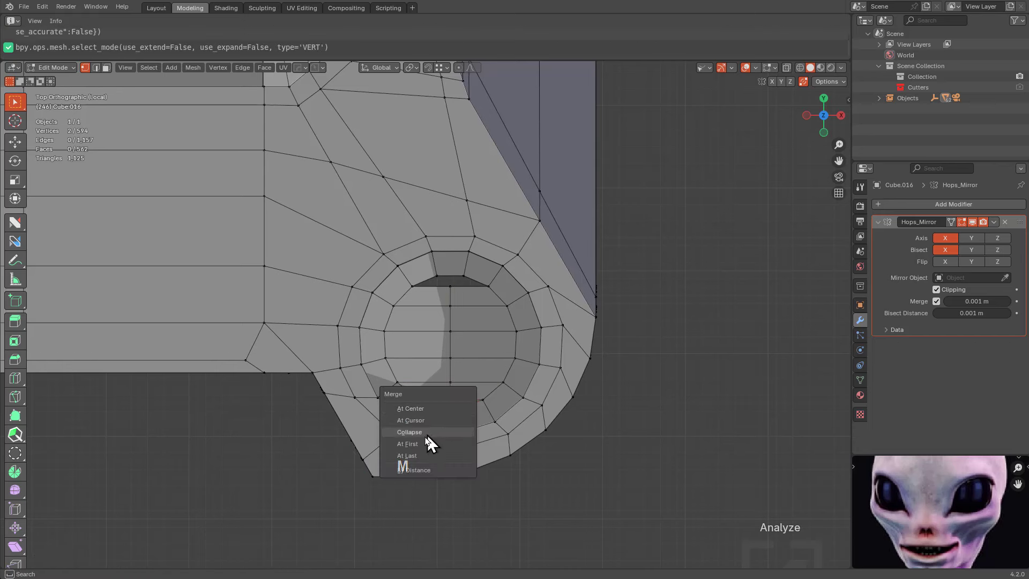
left_click(428, 460)
Fill the remaining gap at the back of the hole's floor with a quad and a triangle
middle_click_drag(479, 353, 462, 337)
scroll(415, 252, "up", 3)
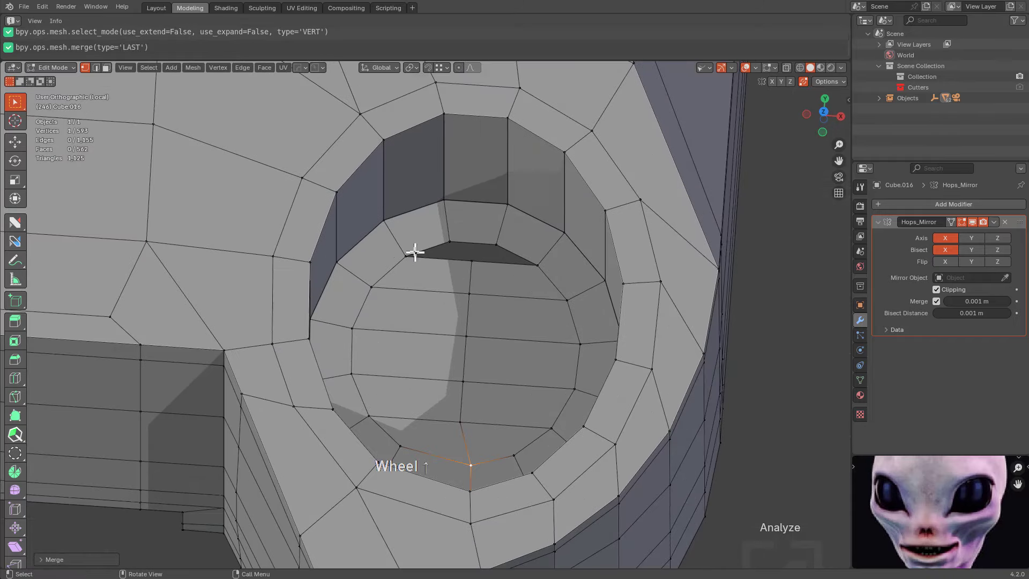
key("f")
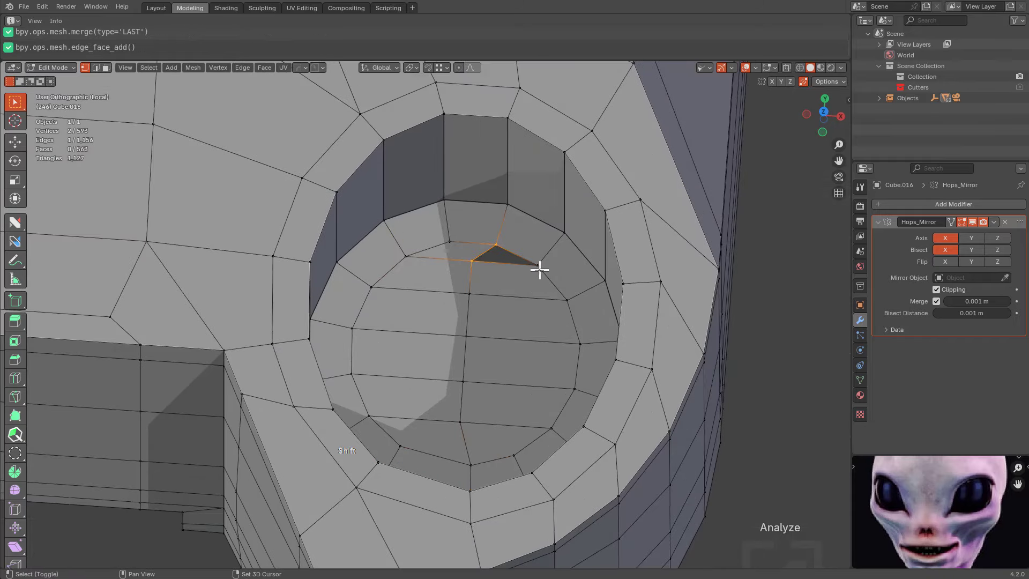
scroll(464, 285, "down", 4)
middle_click_drag(464, 284, 442, 214)
key("alt+a")
Add two nFlow loop cuts around the slotted hole's inner wall using the SolverV1 preset
key("ctrl+r")
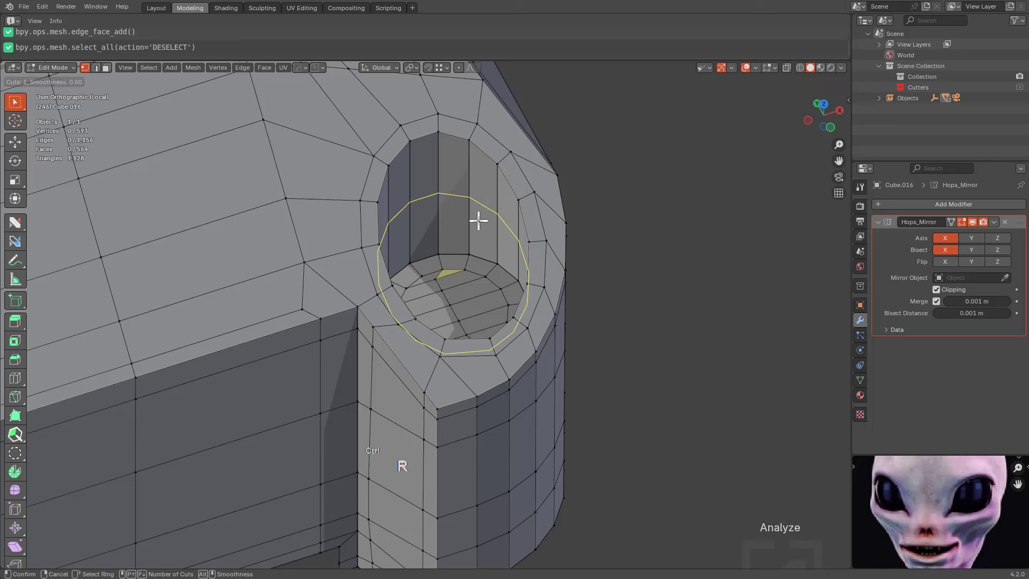
right_click(478, 220)
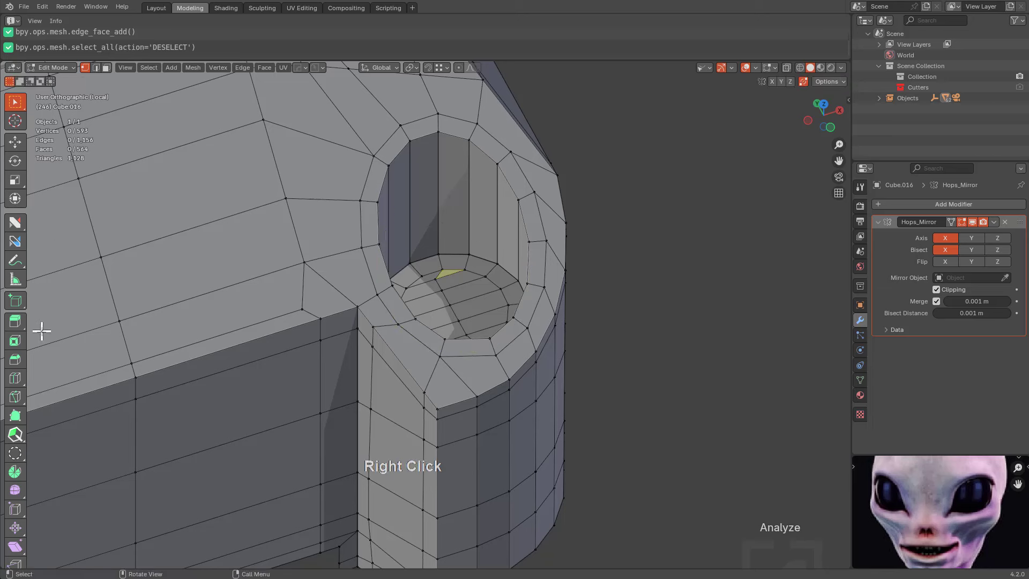
left_click(13, 225)
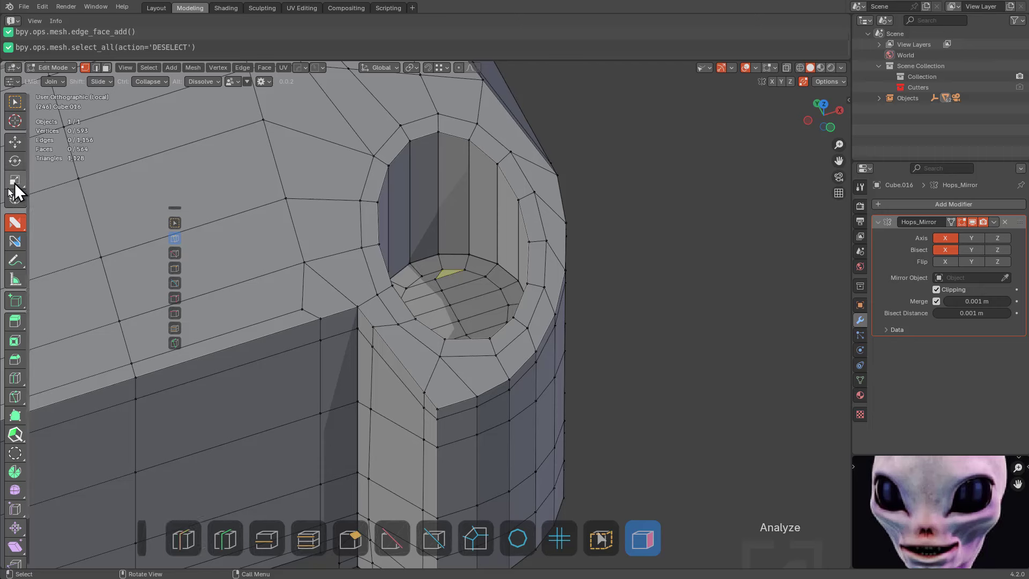
left_click(16, 242)
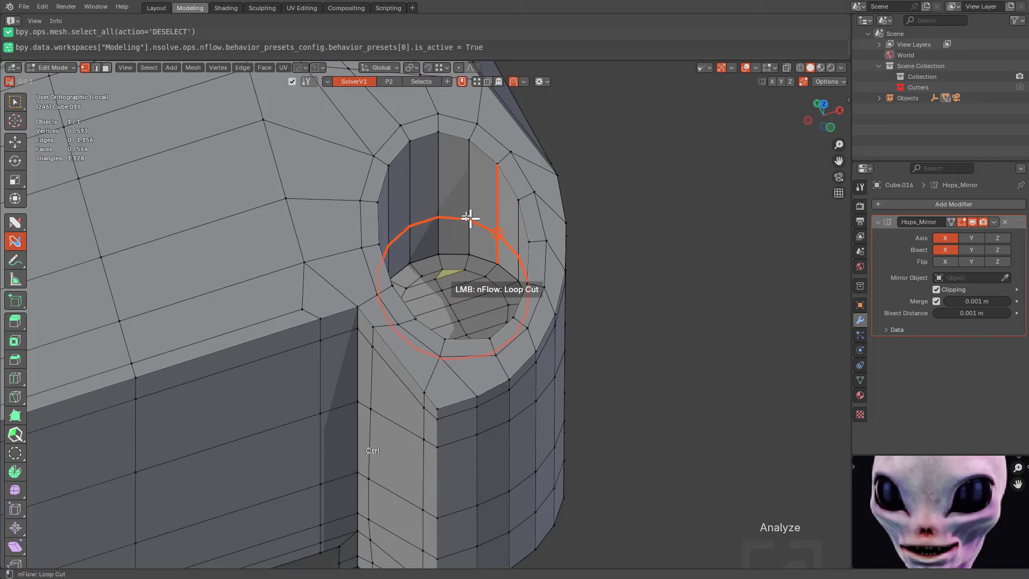
left_click(469, 234)
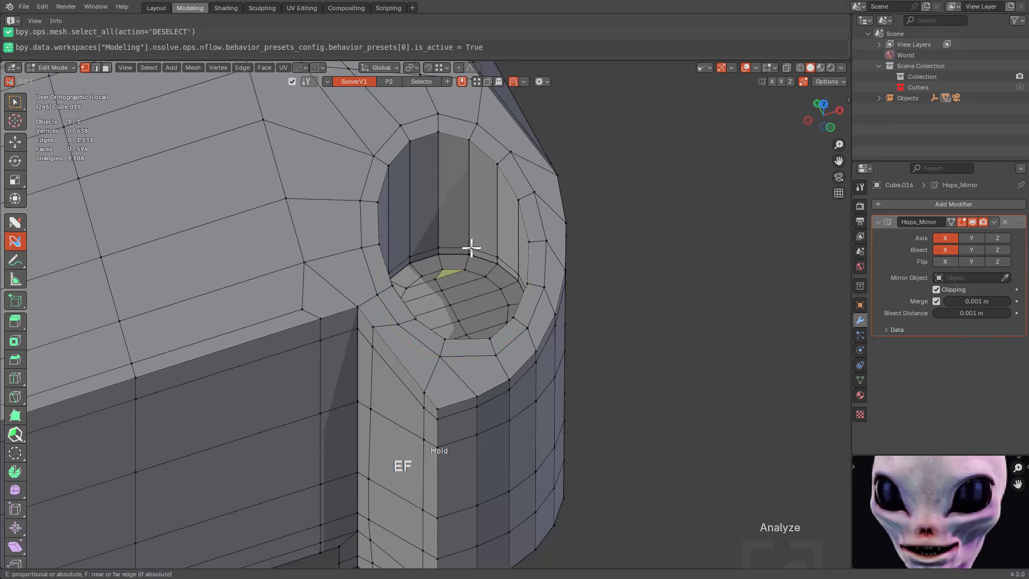
left_click(470, 191, "ctrl")
Show the nFlow Help text to review the SolverV1 shortcuts and hide it again
scroll(562, 237, "down", 3)
middle_click_drag(563, 236, 498, 225)
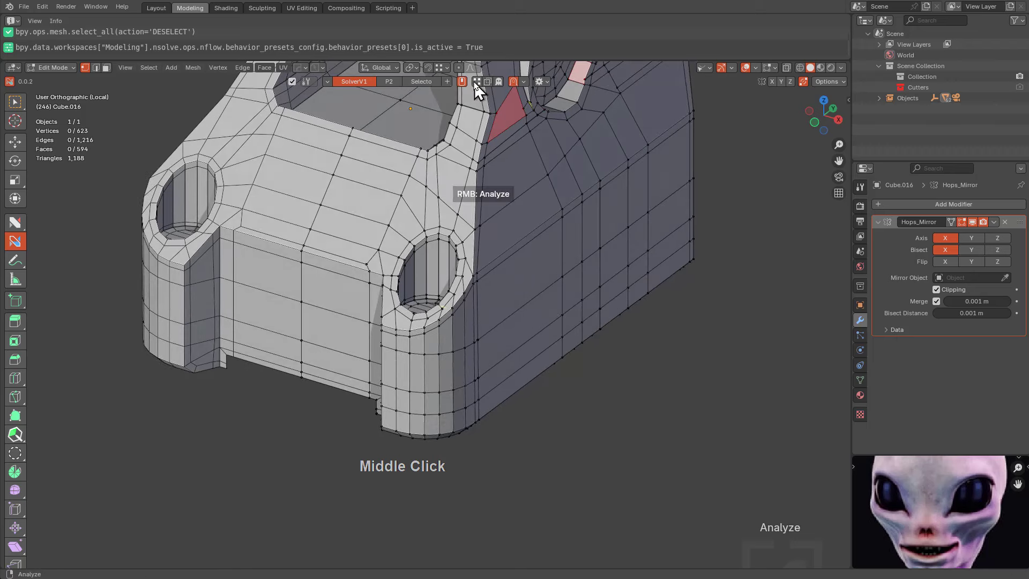
left_click(540, 82)
left_click(510, 136)
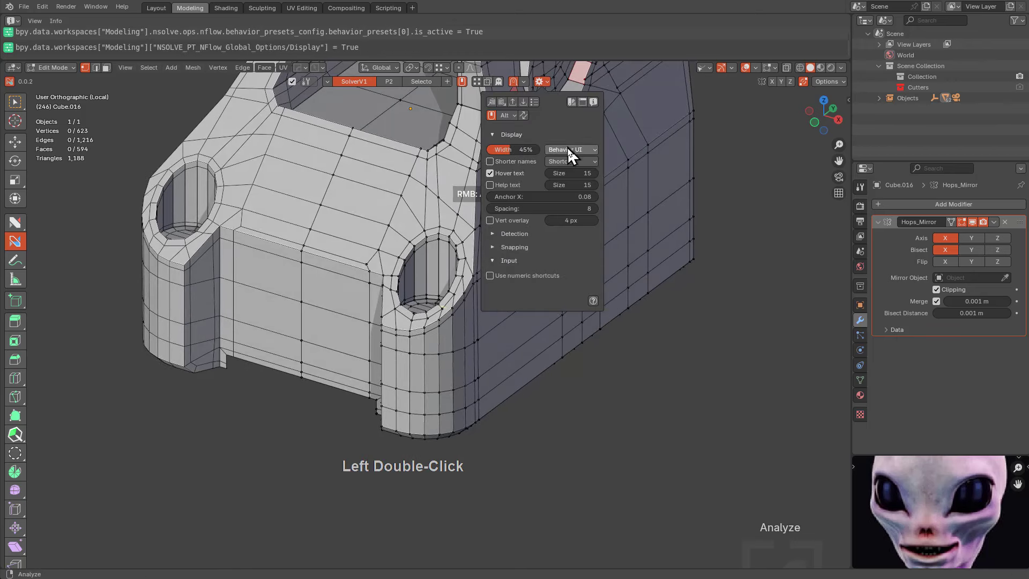
left_click(490, 186)
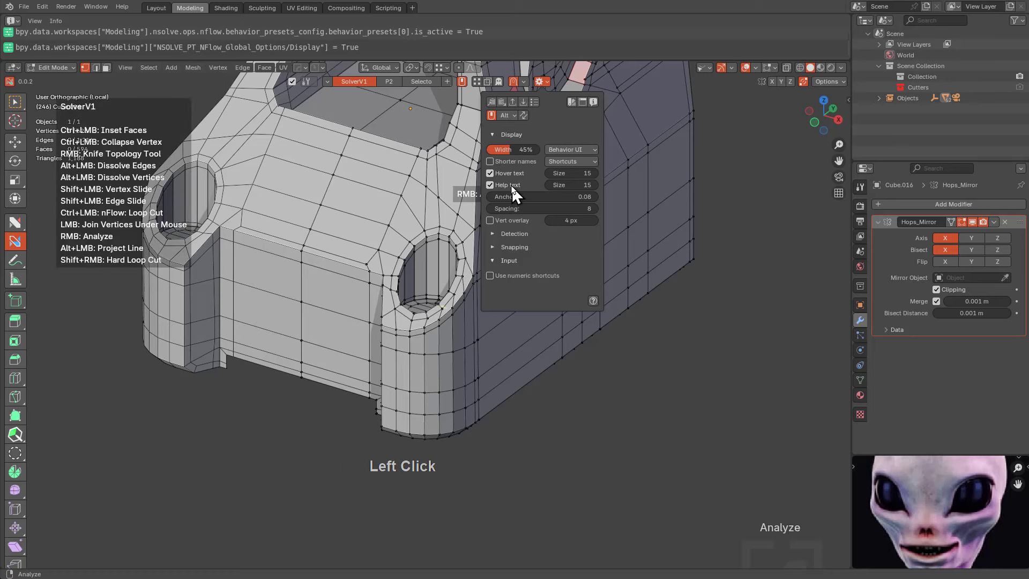
left_click(512, 187)
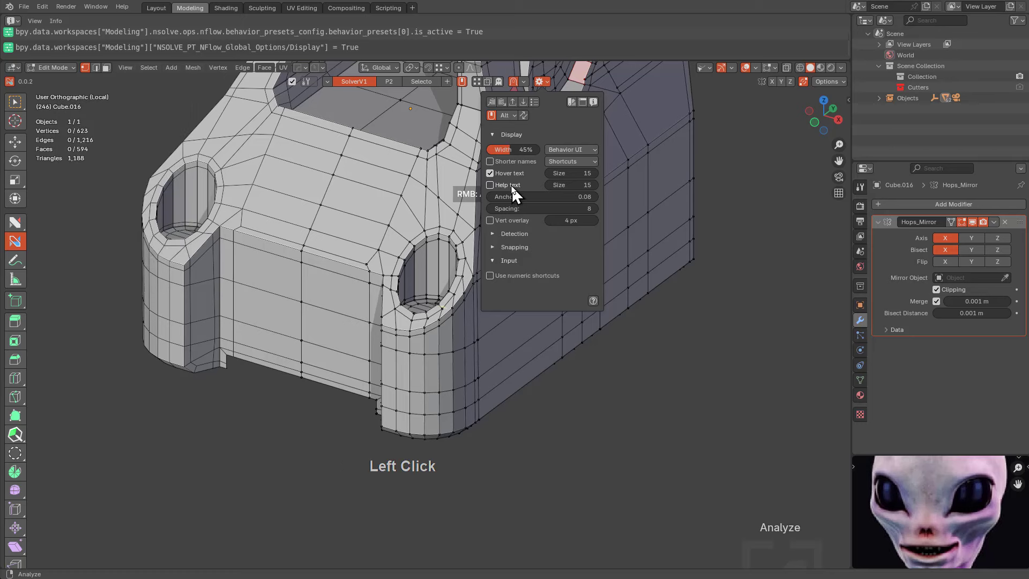
Try a loop cut through the narrow rim strip at the foot of the arched wall and undo it
middle_click_drag(379, 338, 425, 338)
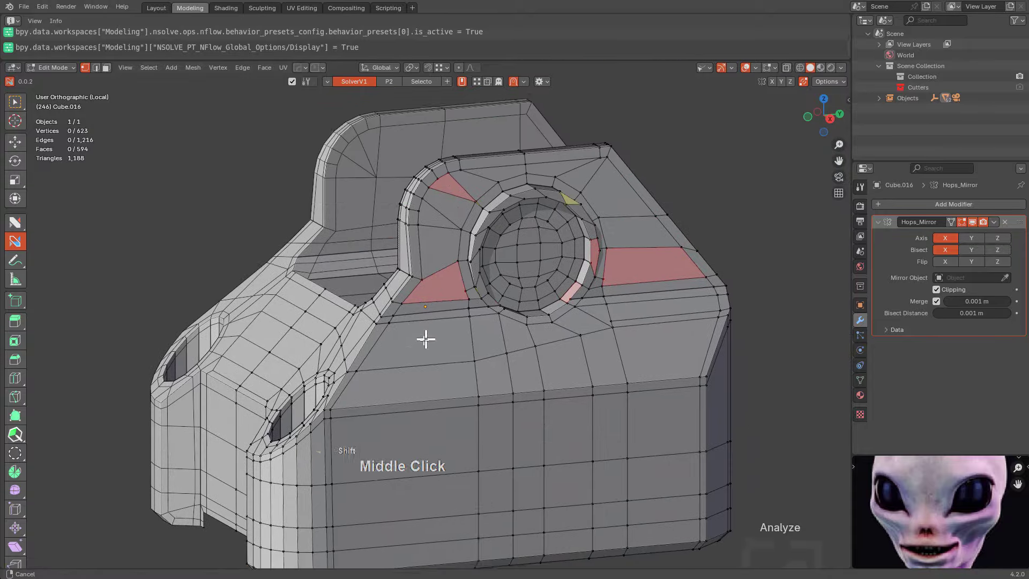
scroll(470, 310, "up", 5)
middle_click_drag(379, 294, 379, 339)
left_click(381, 343, "ctrl")
scroll(625, 310, "down", 5)
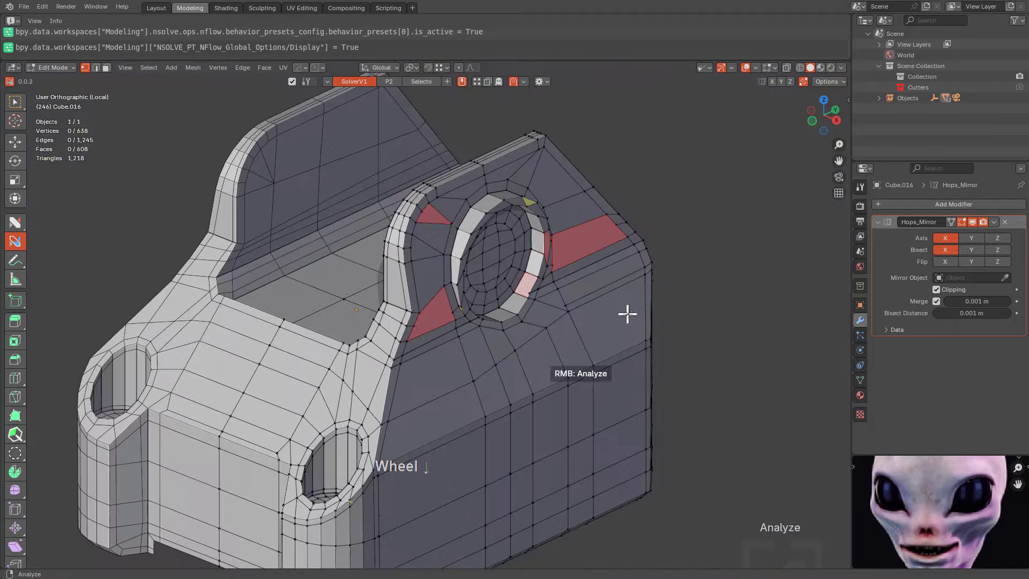
middle_click_drag(624, 310, 572, 310)
key("ctrl+z")
Add a loop cut through the narrow rim strip at the foot of the arched wall, meeting the highlighted face
middle_click_drag(458, 320, 472, 355)
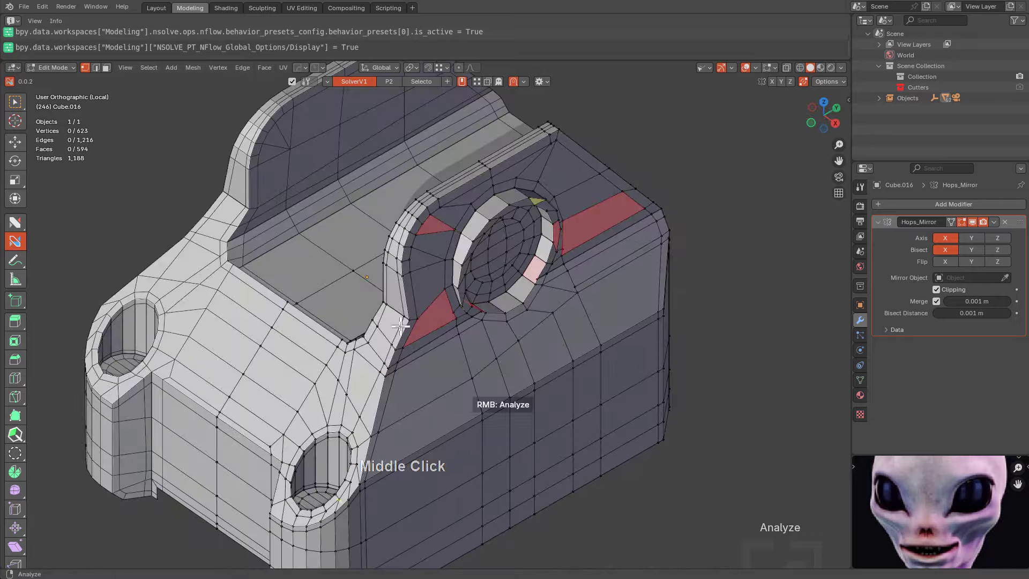
left_click(379, 335, "ctrl")
scroll(471, 361, "up", 5)
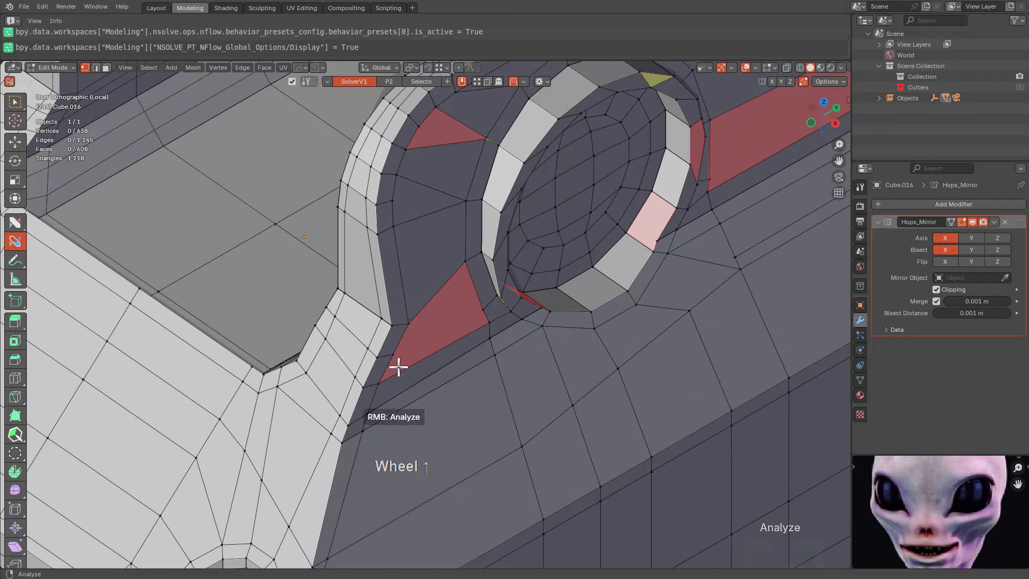
Join vertices across the two large highlighted faces on either side of the round recess
left_click_drag(395, 355, 478, 306)
middle_click_drag(477, 306, 580, 349)
left_click_drag(562, 365, 725, 337)
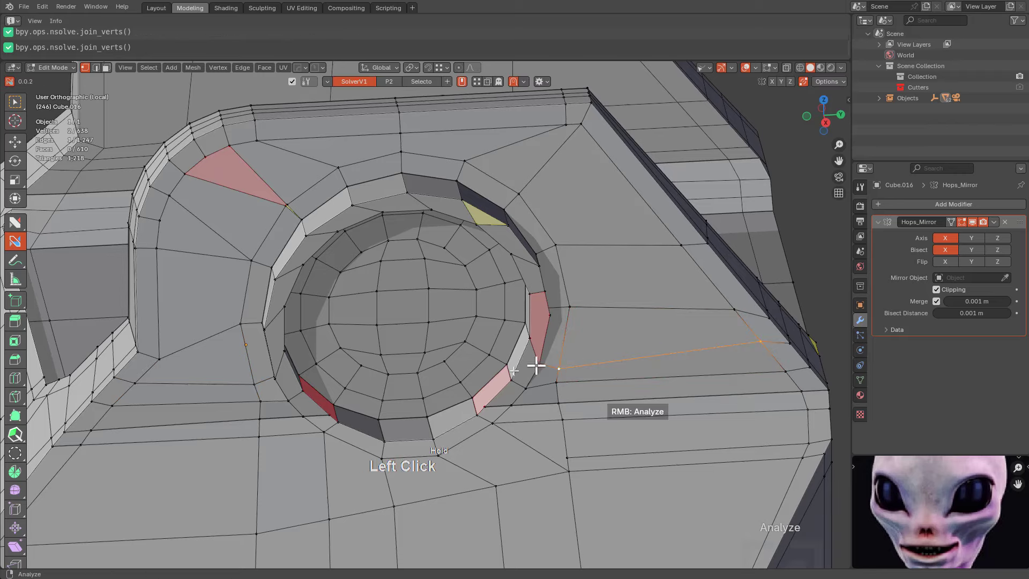
Slide the vertex beside the highlighted face at the round recess's front lower rim fully along its edge, with factor 1
middle_click_drag(535, 363, 448, 407)
scroll(360, 388, "up", 3)
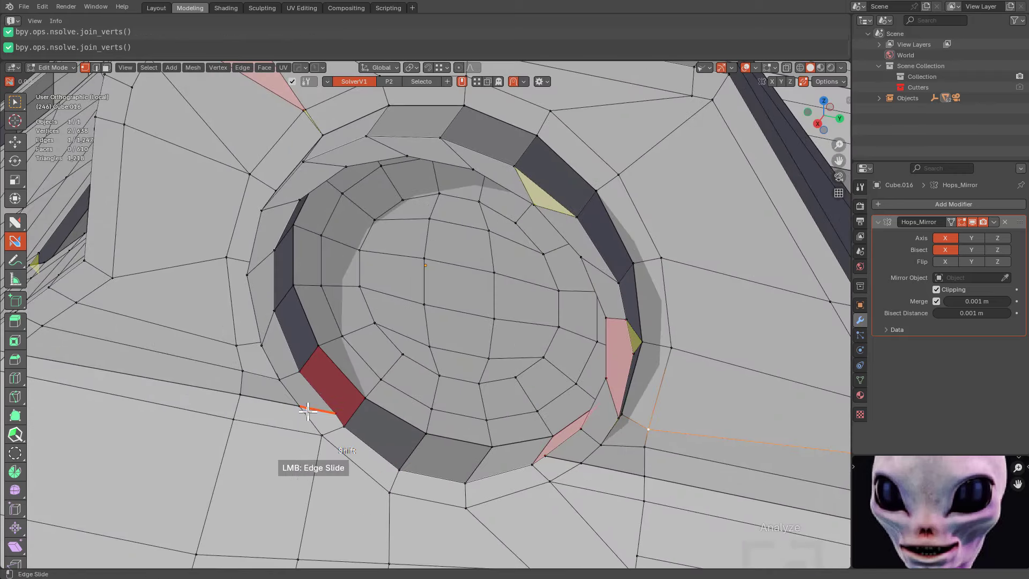
middle_click_drag(295, 403, 558, 386)
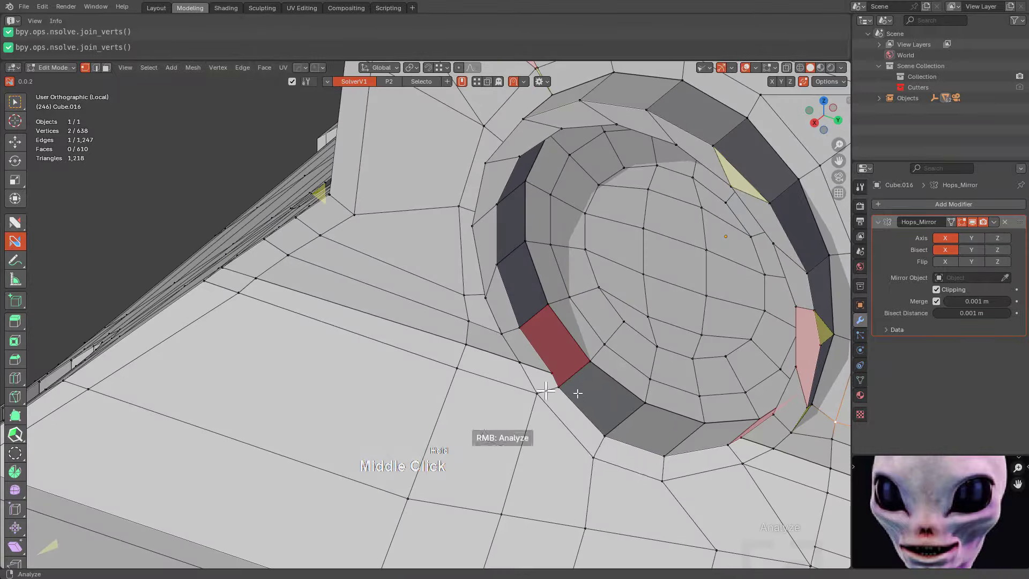
left_click_drag(559, 385, 518, 363)
middle_click_drag(516, 387, 541, 420)
Slide the matching vertex at the round recess's rear lower rim fully onto its neighbour, with factor 1
middle_click_drag(758, 349, 529, 349)
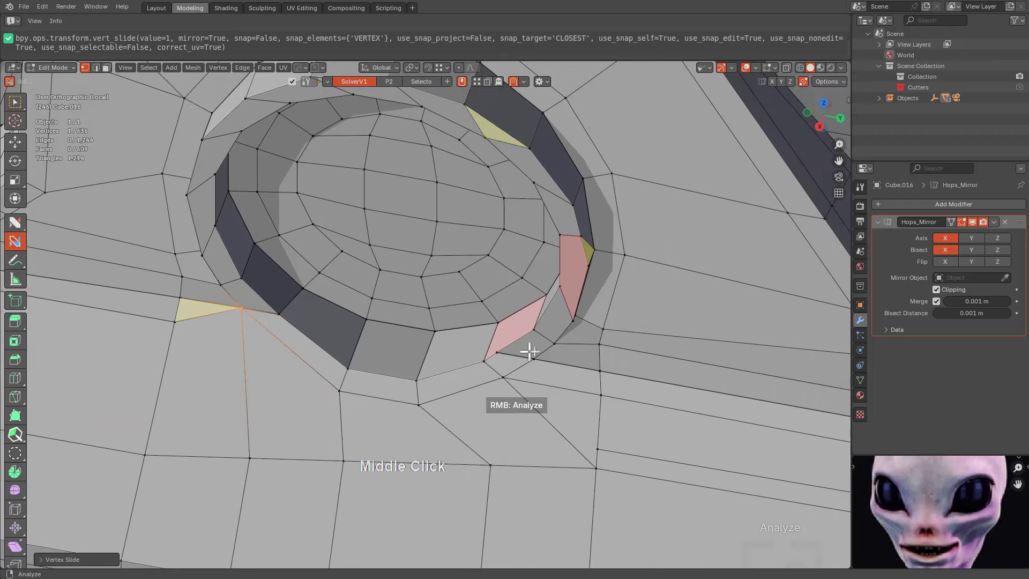
scroll(502, 352, "up", 2)
left_click_drag(422, 374, 476, 351, "shift")
Knife a connecting cut beneath the round recess between the outer lower corners of the two highlighted triangles
middle_click_drag(437, 427, 234, 386)
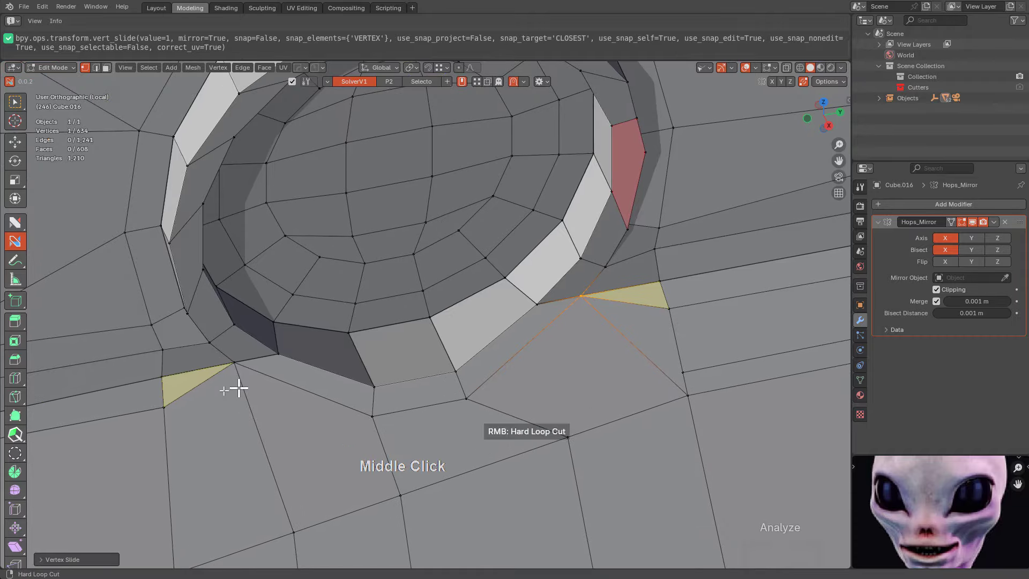
right_click(165, 406)
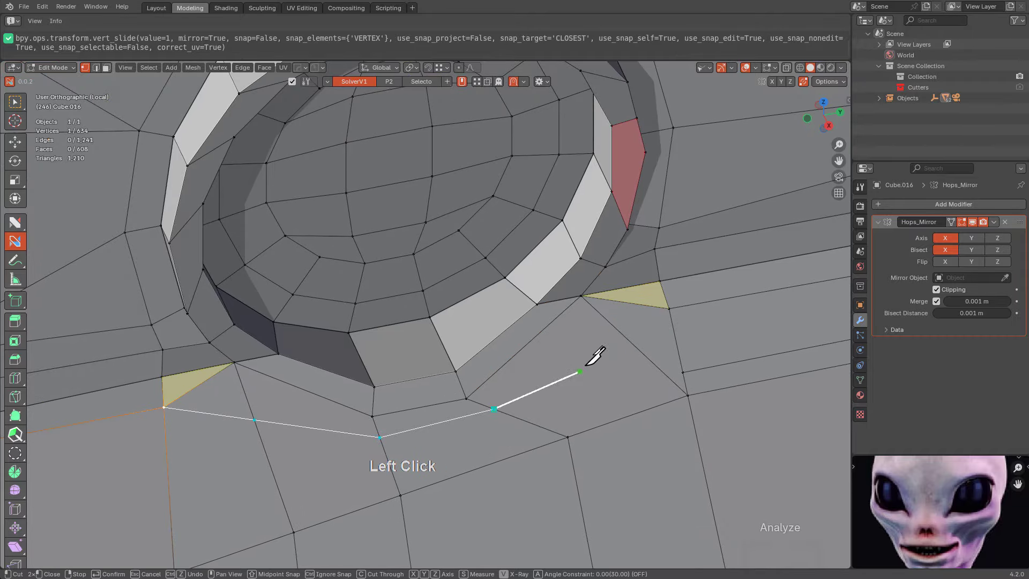
key("space")
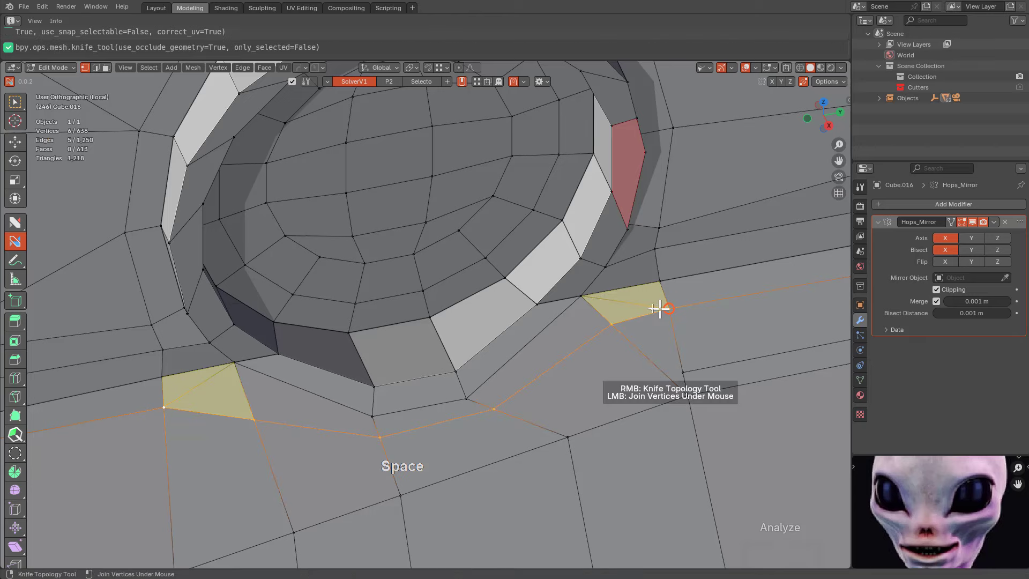
Dissolve the diagonal edges of the two highlighted triangle pairs beneath the round recess
left_click(626, 298)
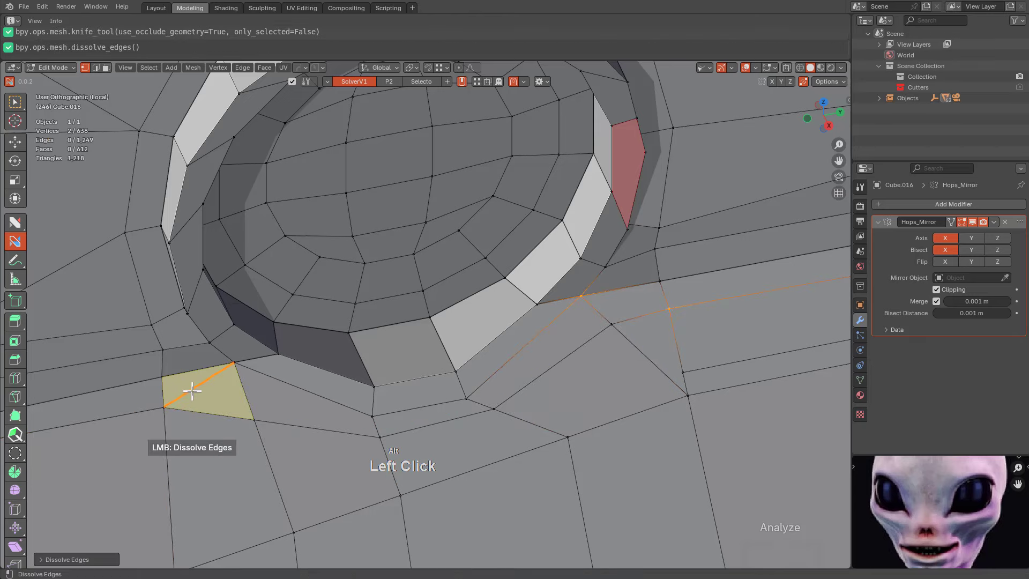
left_click(192, 391)
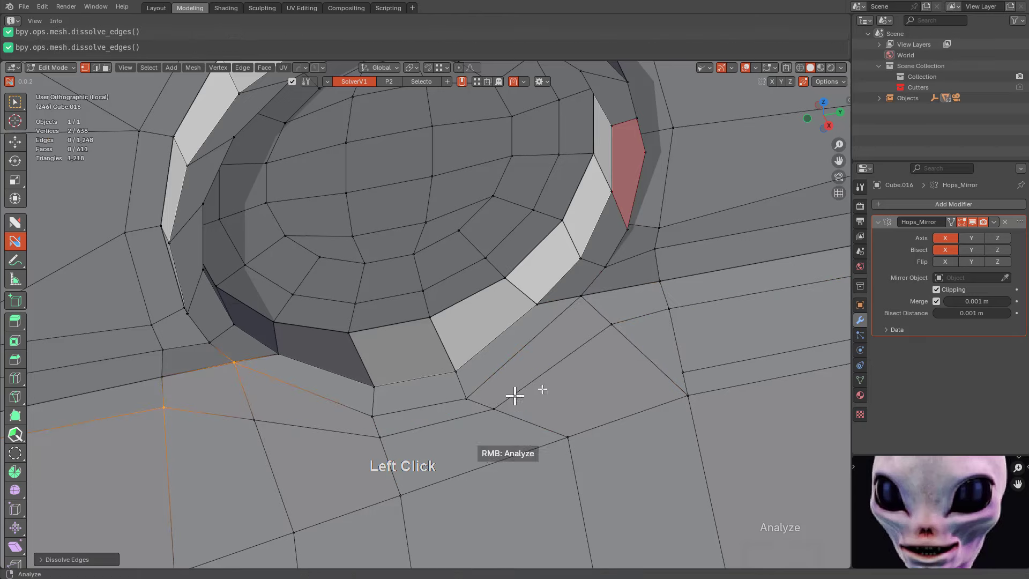
middle_click_drag(517, 395, 538, 374)
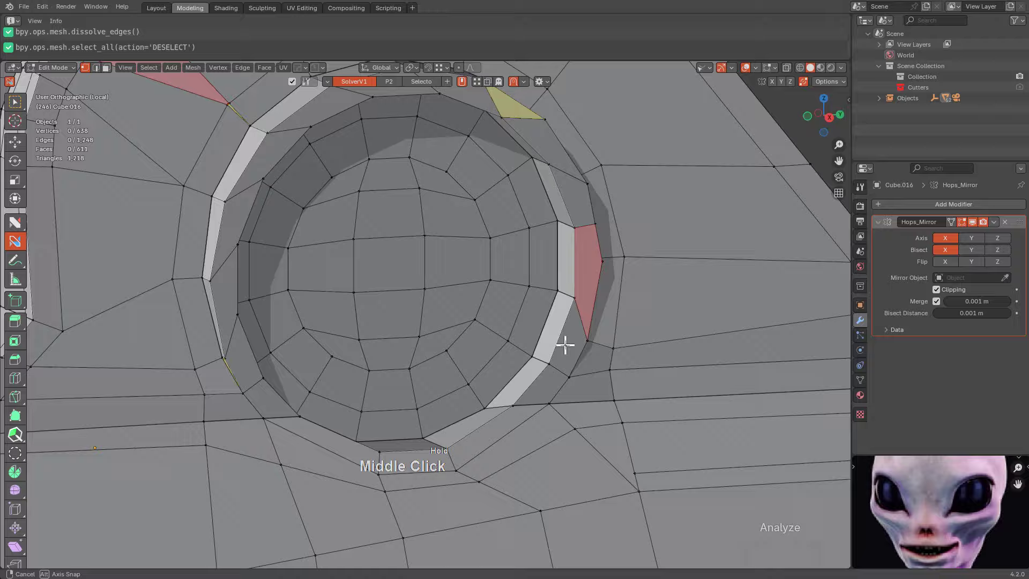
Join two vertices across the highlighted n-gon on the front side of the round recess's inner ring
middle_click_drag(565, 345, 395, 383)
scroll(471, 405, "up", 3)
left_click_drag(395, 372, 438, 314)
scroll(413, 372, "down", 3)
middle_click_drag(413, 372, 379, 482)
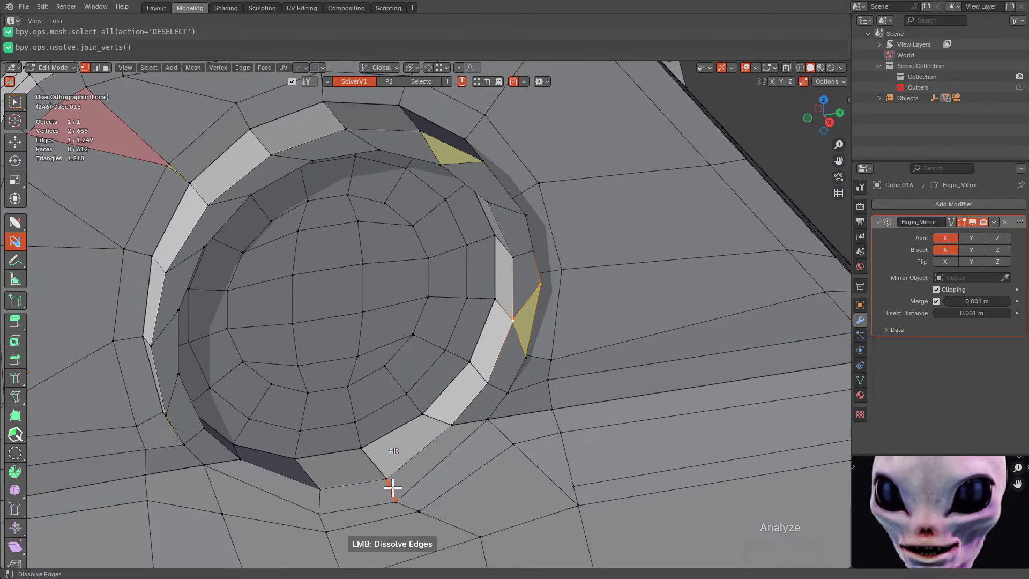
left_click(412, 458, "alt")
left_click_drag(446, 438, 448, 439, "alt")
key("ctrl+z")
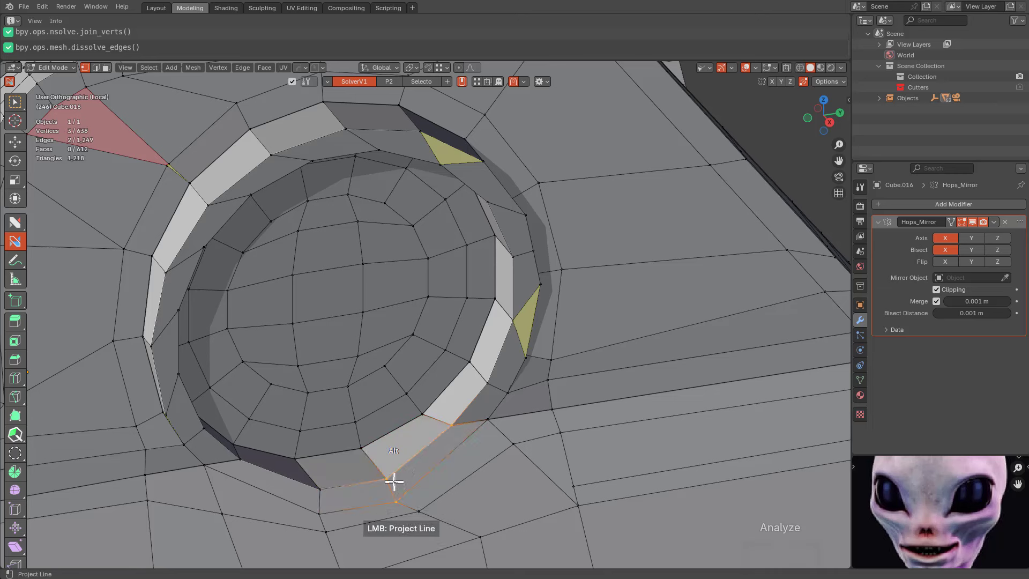
key("alt+a")
left_click(393, 485, "alt")
key("ctrl+z")
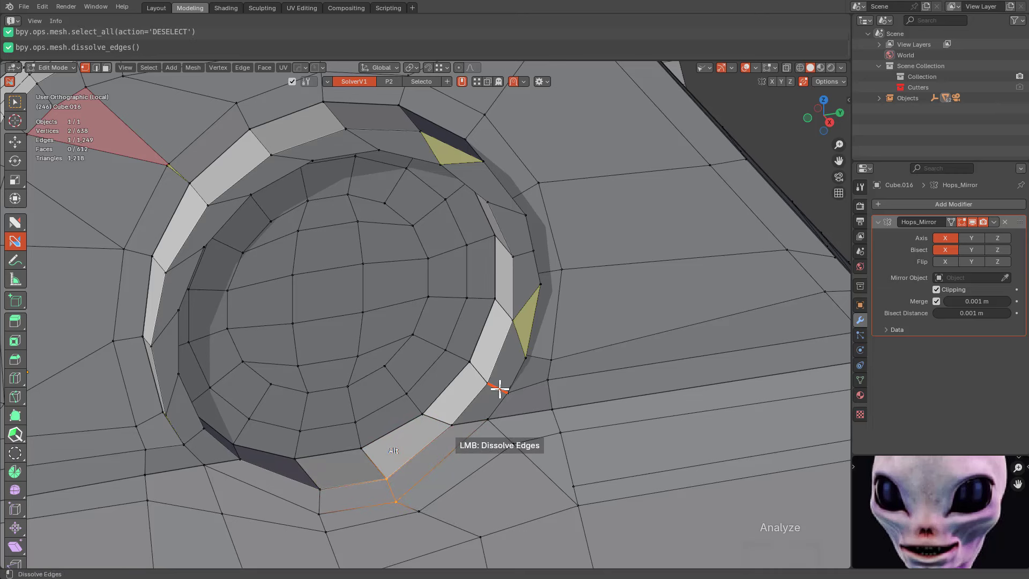
Dissolve the cross edges along the recess's inner ring, from its front lower end over the top to its rear lower end
left_click(518, 337, "alt")
left_click(526, 301, "alt")
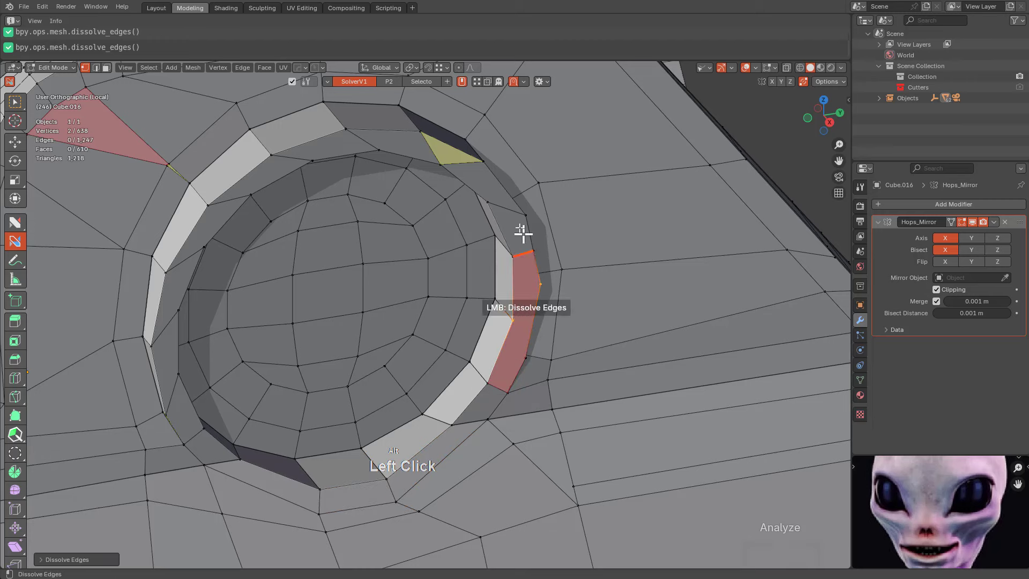
left_click(523, 234, "alt")
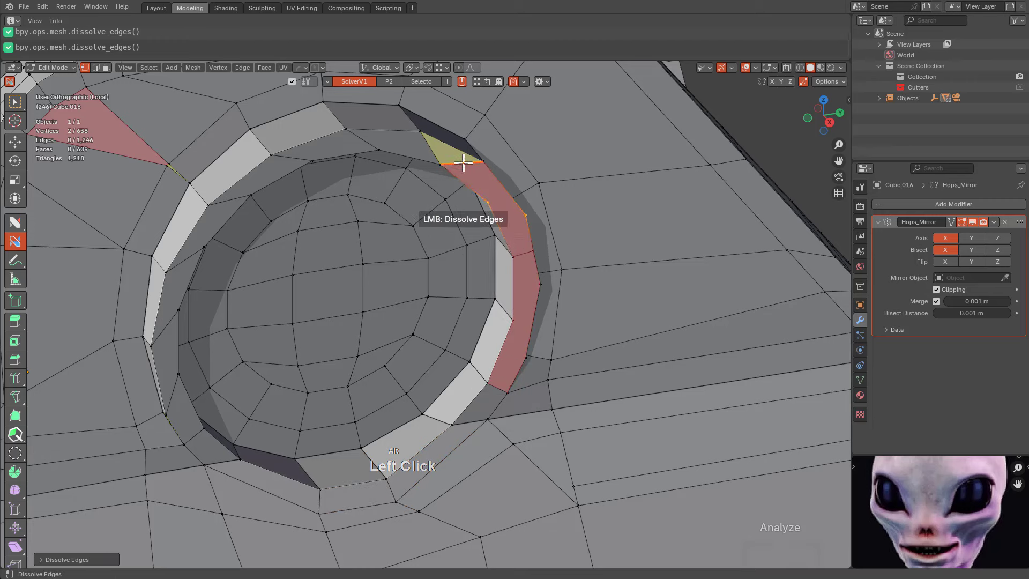
left_click(463, 162, "alt")
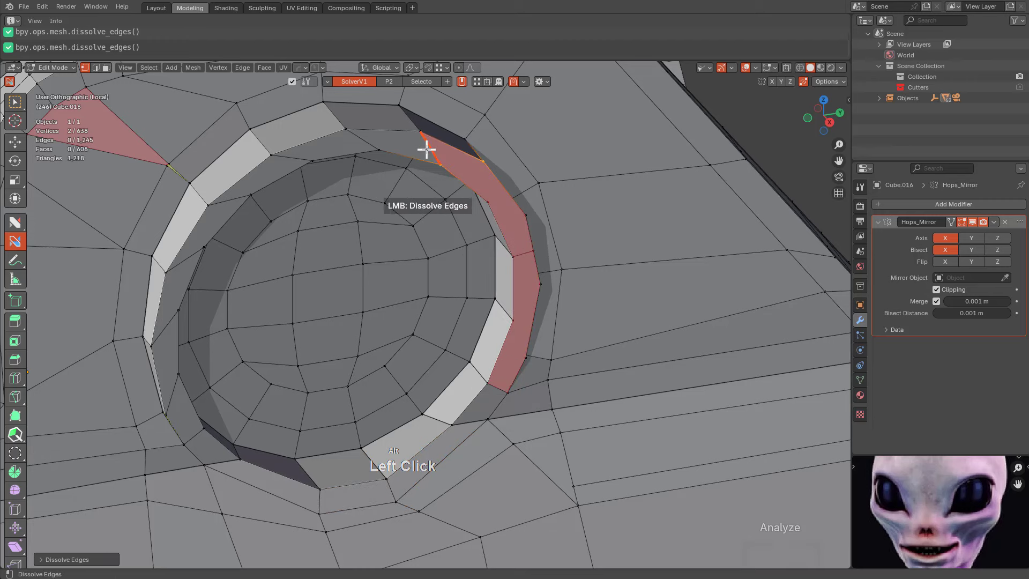
left_click(423, 148, "alt")
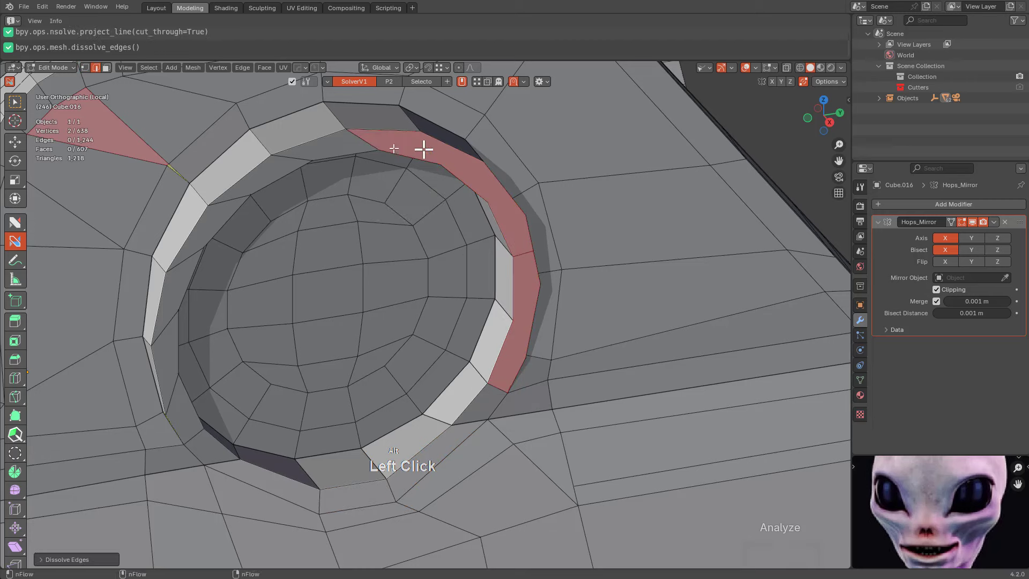
left_click(220, 204, "alt")
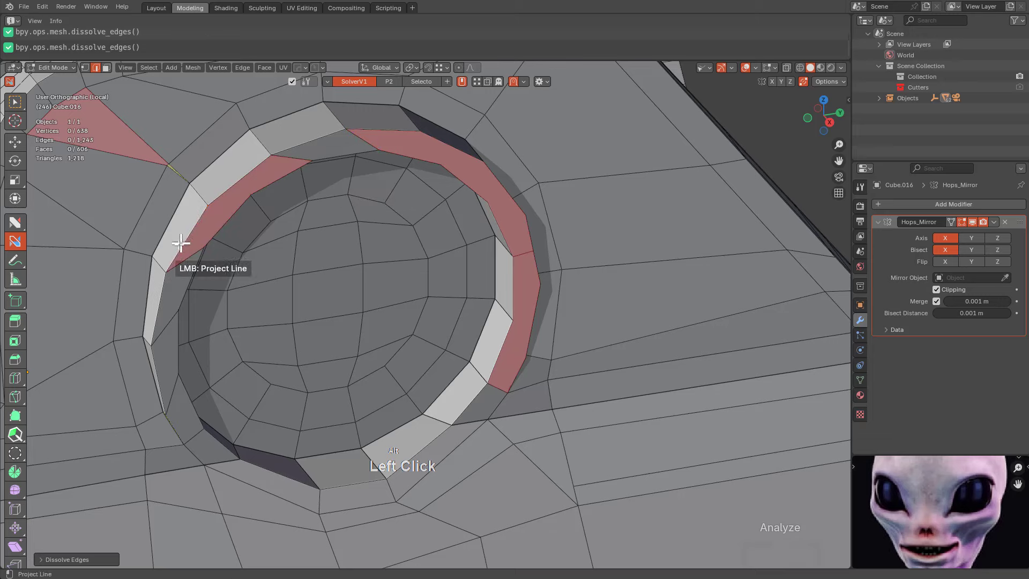
left_click(165, 331, "alt")
left_click(172, 398, "alt")
Collapse the close vertices at the thin triangle behind the recess, and dissolve the remaining cross edges at the top of the inner ring
middle_click_drag(211, 281, 467, 363)
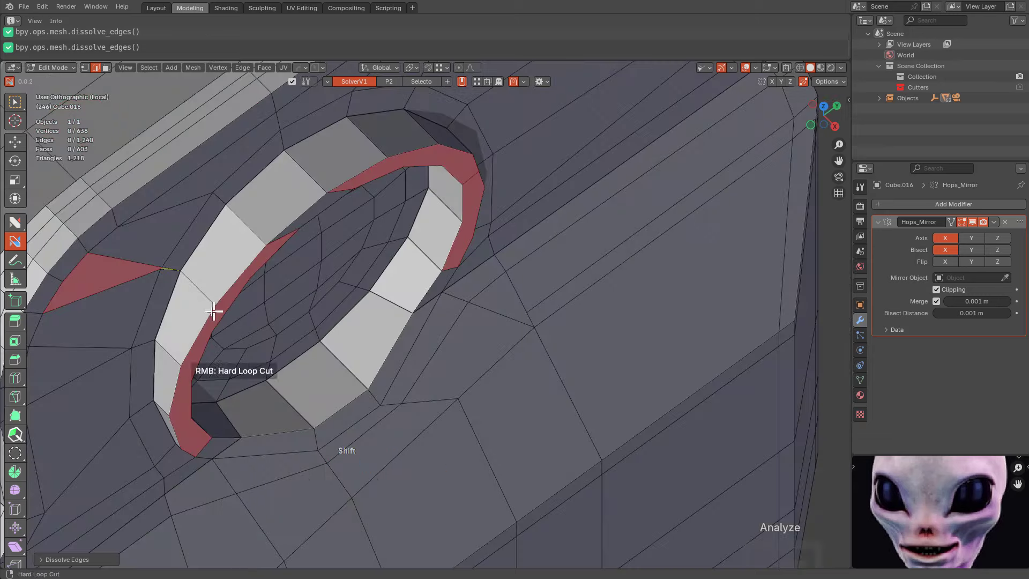
left_click(356, 292)
scroll(391, 278, "down", 4)
scroll(472, 280, "up", 4)
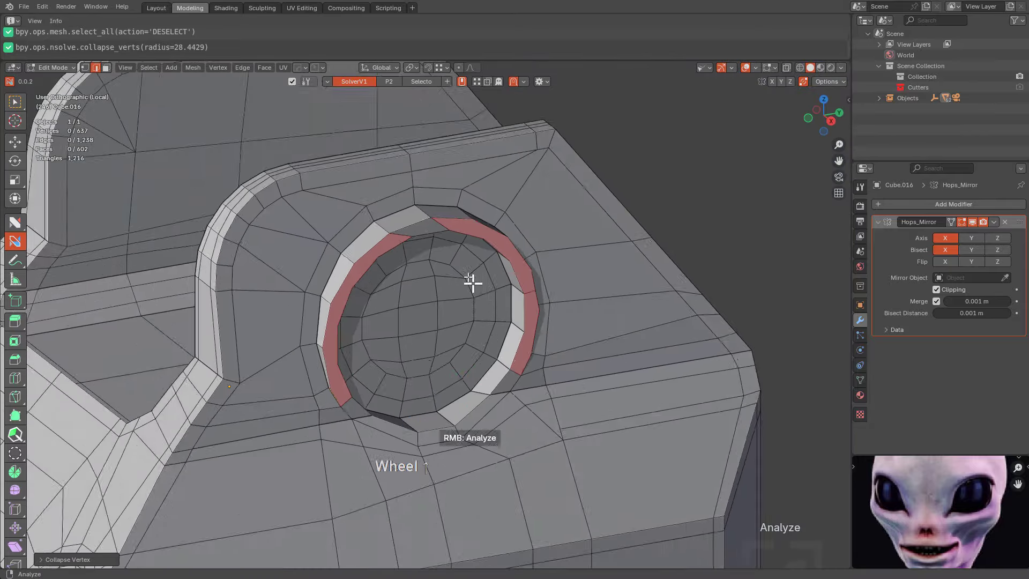
left_click(400, 197, "alt")
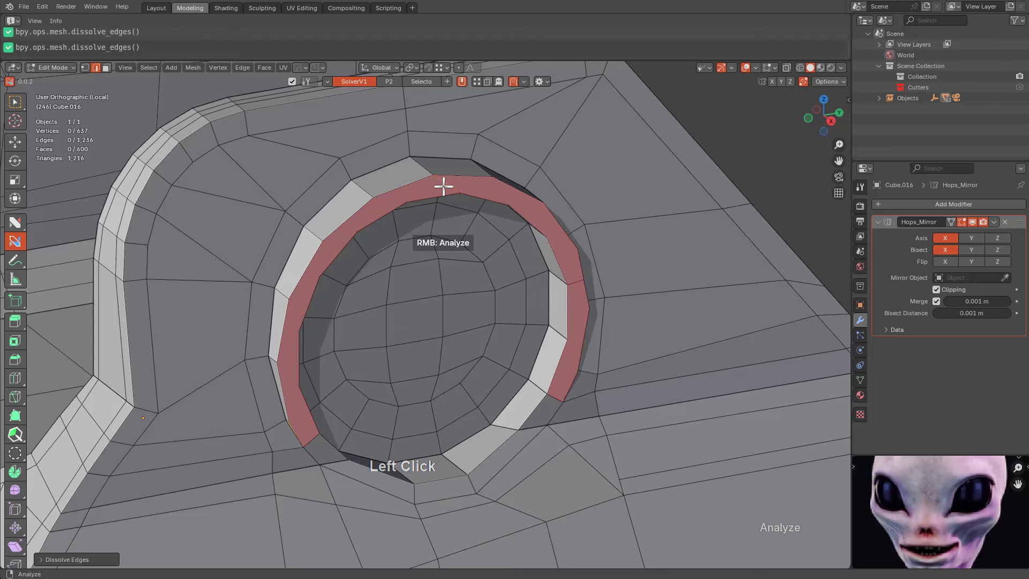
Inset the two highlighted ring faces around the recess with a thickness of about 0.0006 m, leaving nothing selected
middle_click_drag(524, 244, 496, 287)
scroll(602, 295, "up", 3)
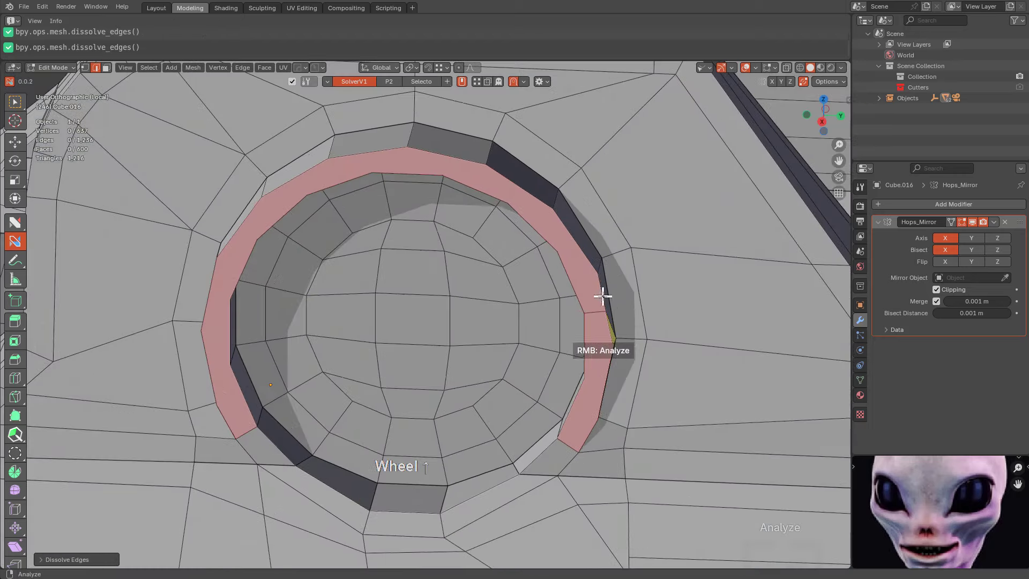
left_click(590, 278)
right_click(591, 310)
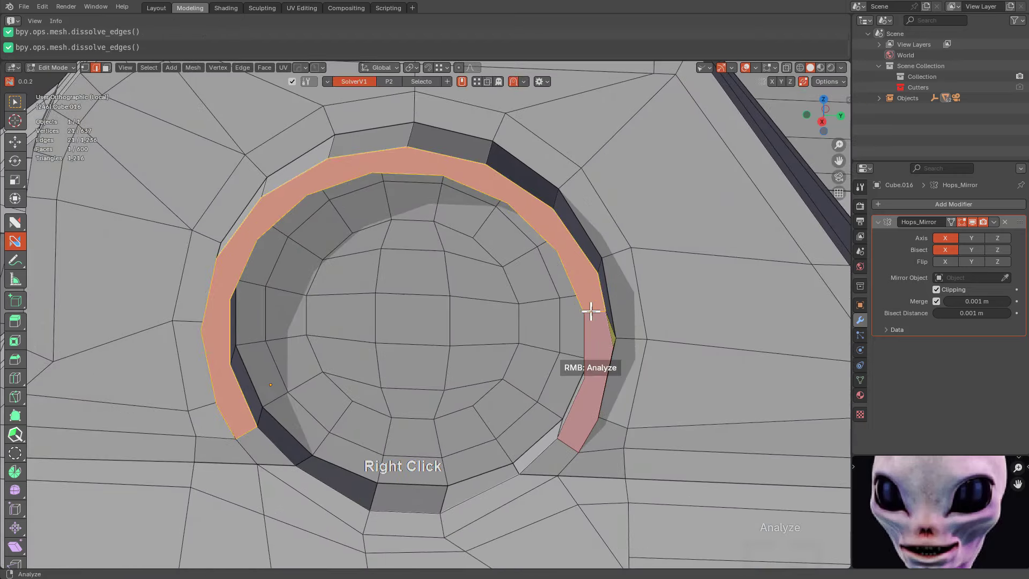
left_click_drag(598, 325, 593, 326)
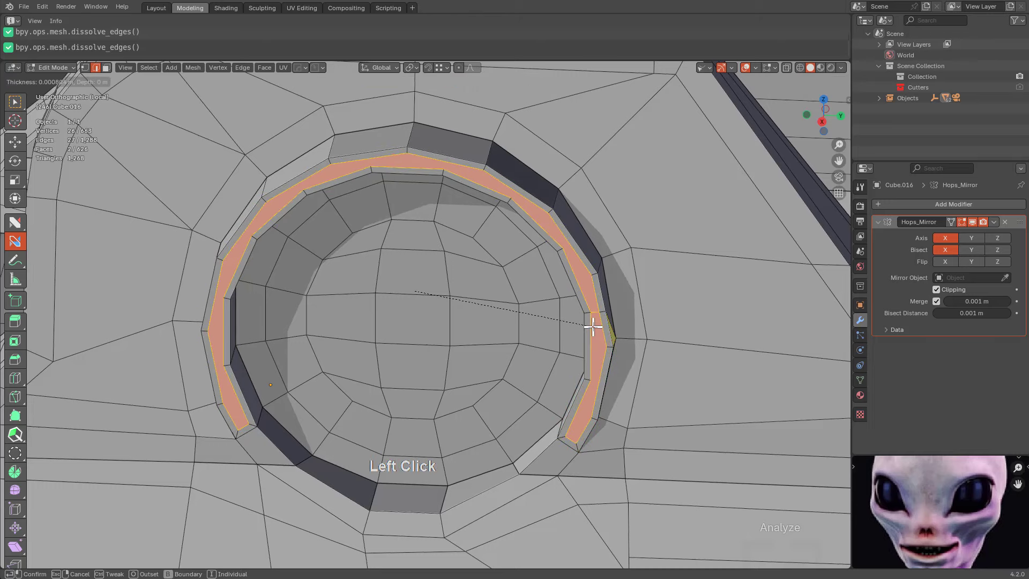
left_click(592, 324)
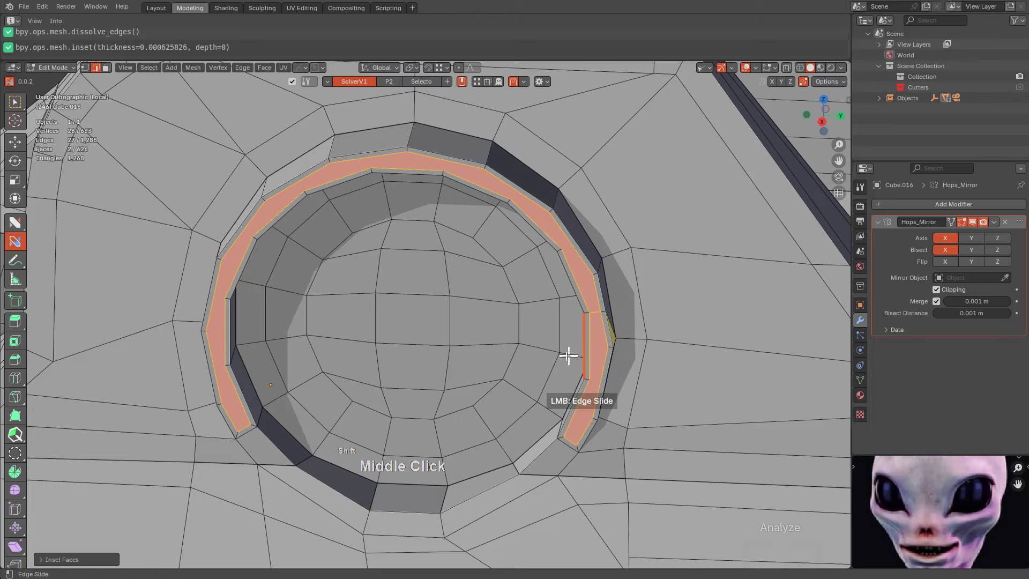
middle_click_drag(565, 349, 563, 327)
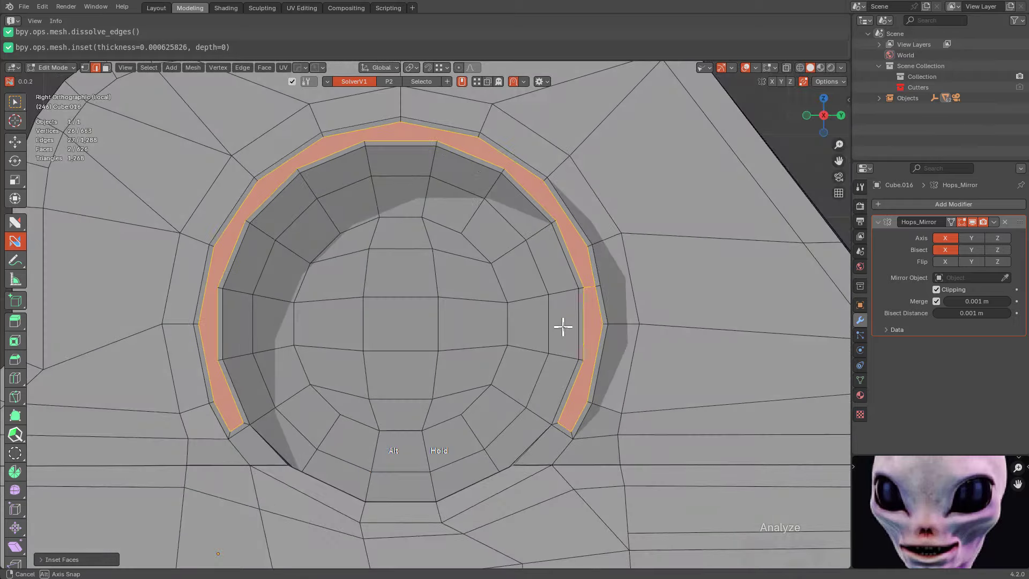
key("alt+a")
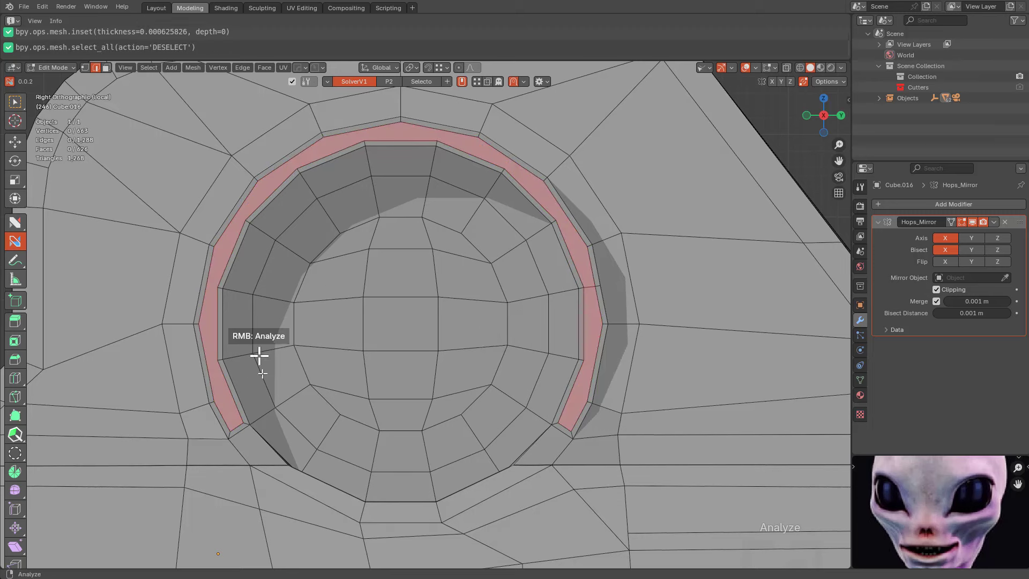
Add two loop cuts along the recess's lower rim between the inset ring's ends, sliding the rear end vertex fully, with factor 1
middle_click_drag(303, 444, 370, 374)
scroll(369, 374, "up", 1)
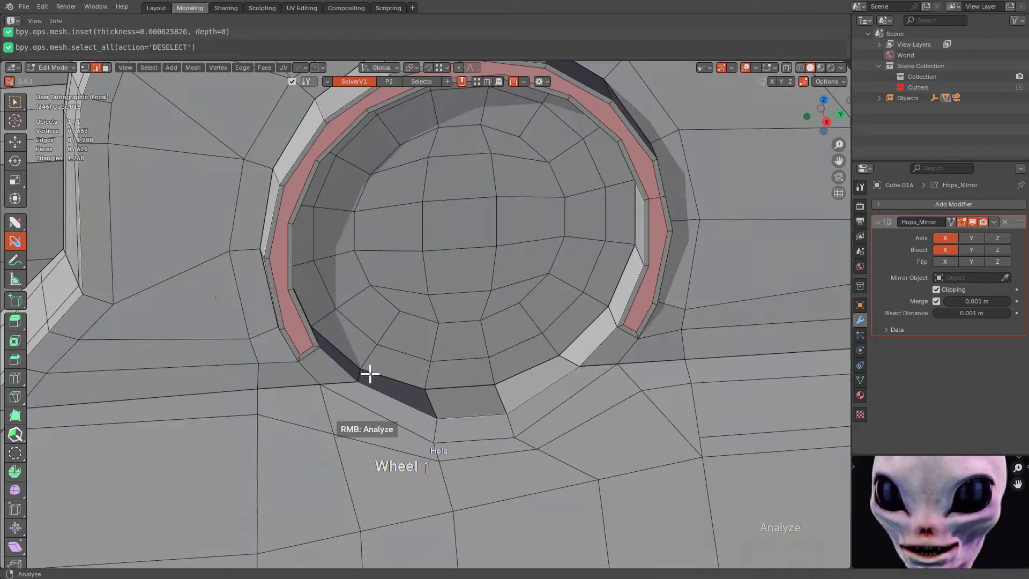
scroll(321, 391, "up", 2)
key("ctrl")
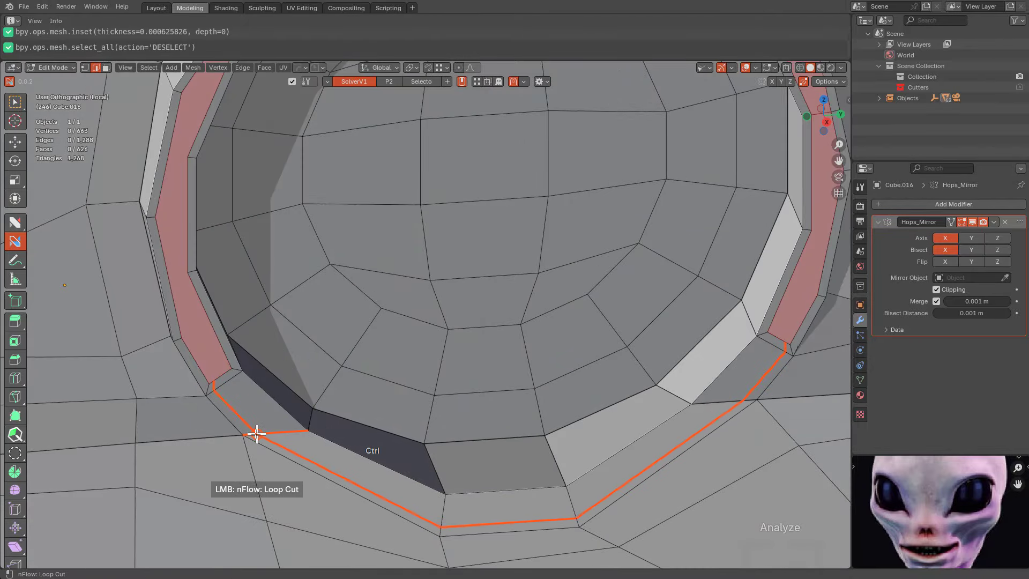
left_click(256, 433)
left_click_drag(212, 382, 235, 361, "shift")
key("ctrl")
left_click(237, 377, "ctrl")
Dissolve the extra edges of the small corner triangles at the inset ring's rear lower end
middle_click_drag(284, 412, 423, 349, "shift")
scroll(364, 372, "up", 3)
scroll(351, 377, "up", 5)
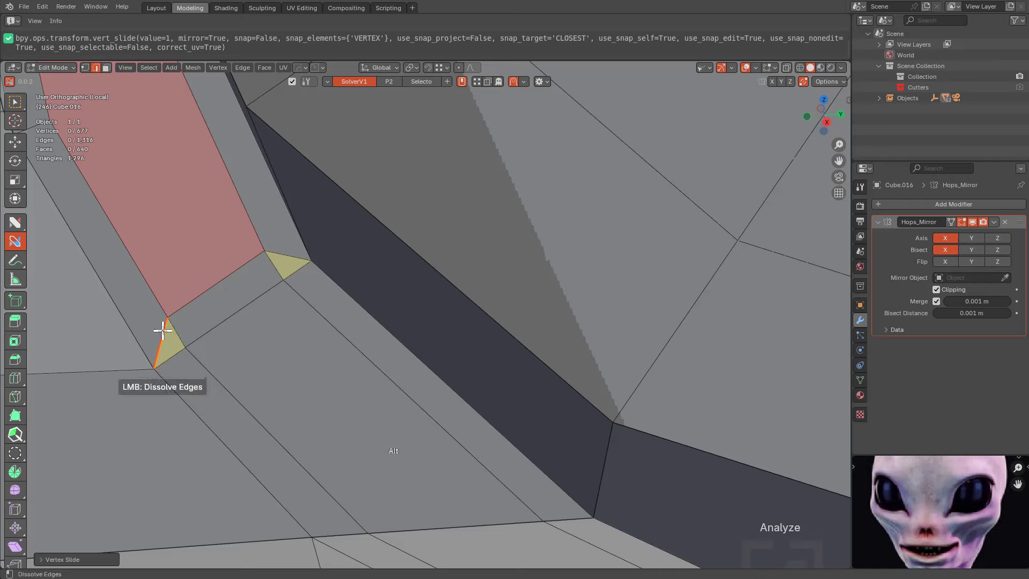
left_click(161, 329)
left_click(303, 250, "alt")
left_click(290, 256, "alt")
scroll(452, 305, "down", 11)
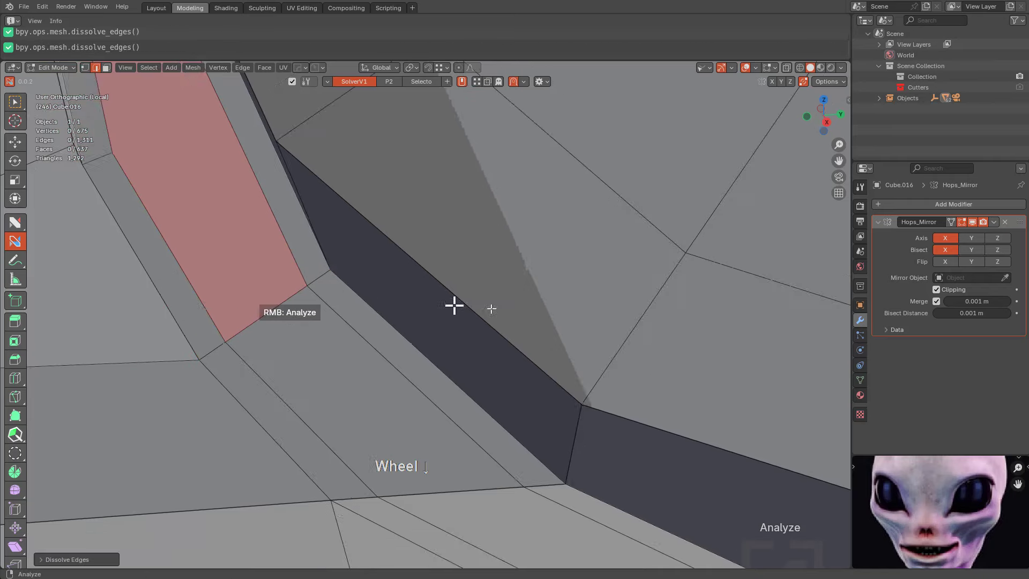
Slide the outer corner vertex at the inset ring's front lower end fully onto the loop cut's vertex, with factor 1
middle_click_drag(650, 270, 298, 359, "shift")
scroll(376, 400, "up", 4)
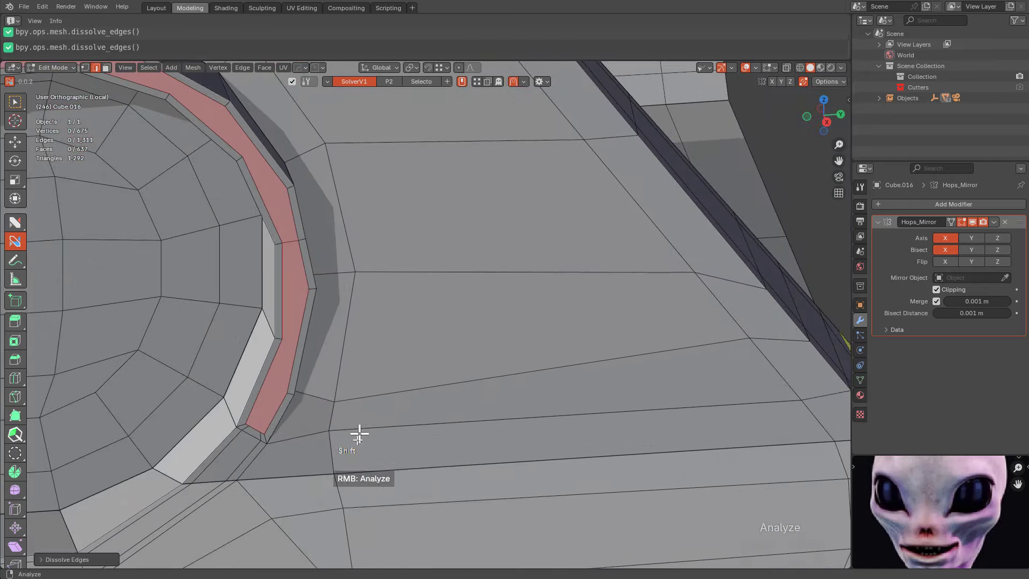
middle_click_drag(359, 433, 498, 321, "shift")
scroll(485, 337, "up", 7)
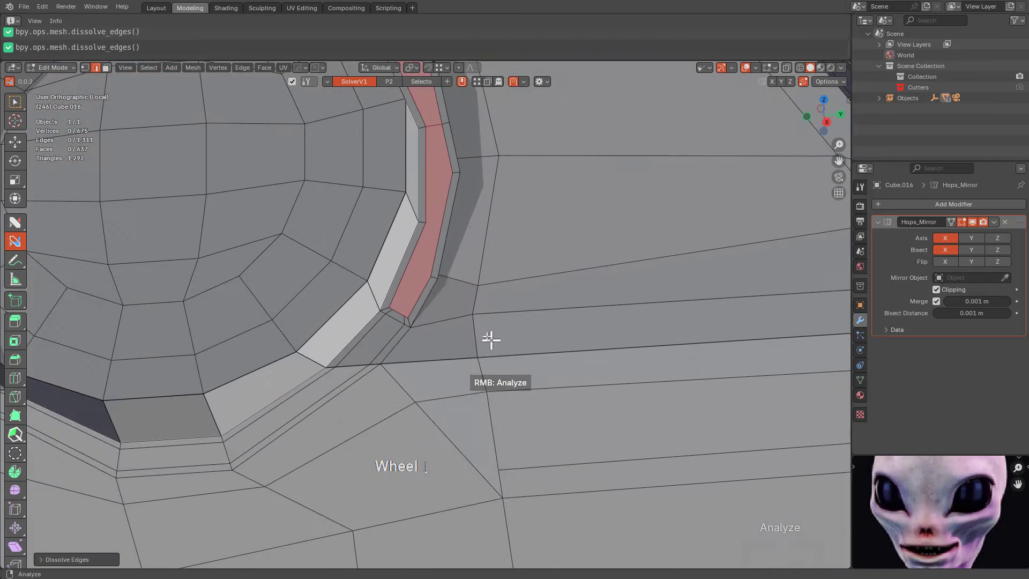
left_click_drag(348, 319, 388, 339, "shift")
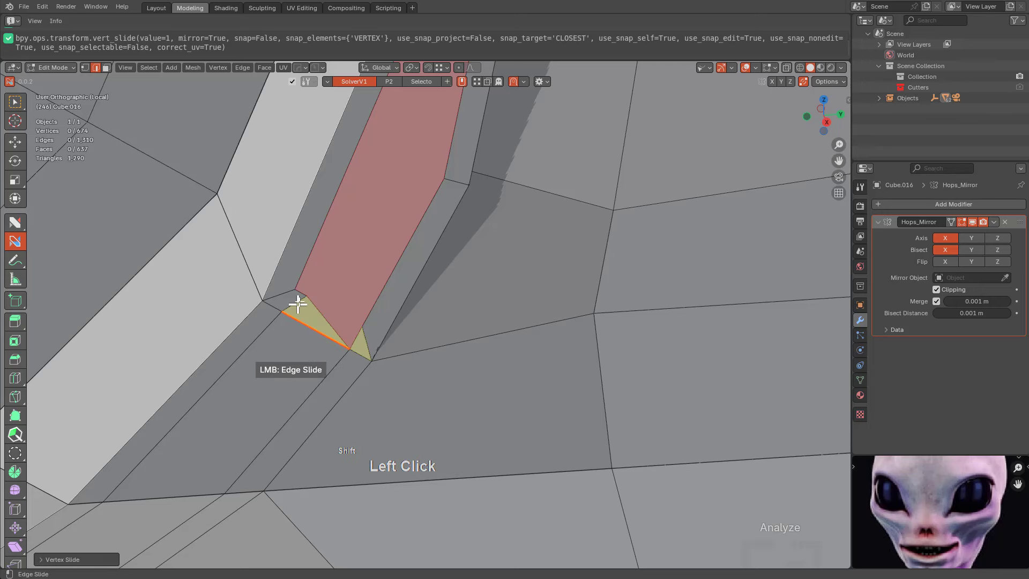
Join vertices across the inset face's inner corner at the front lower end, and dissolve the leftover edges of the small corner triangles
left_click(284, 298, "alt")
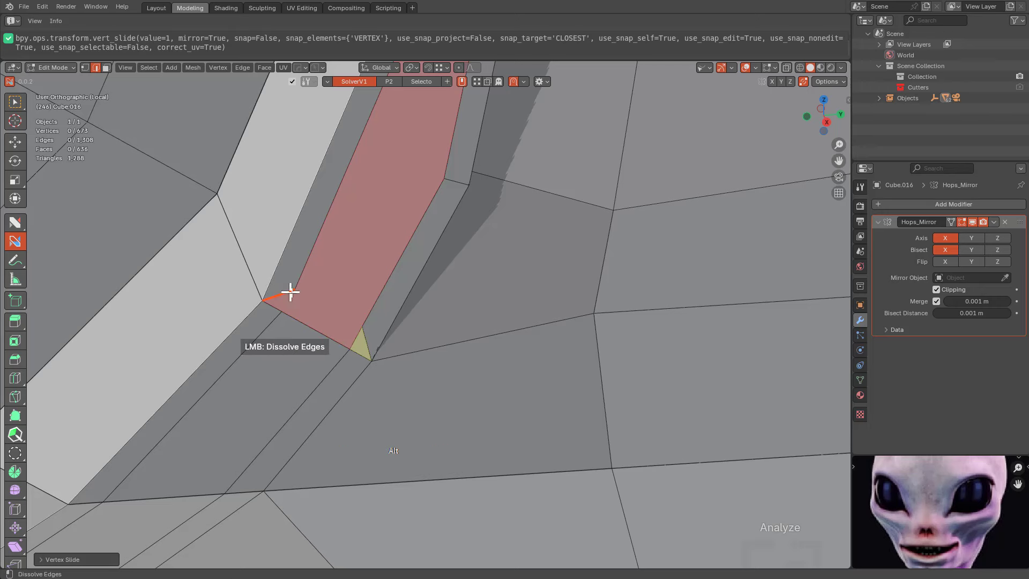
left_click_drag(293, 291, 280, 311)
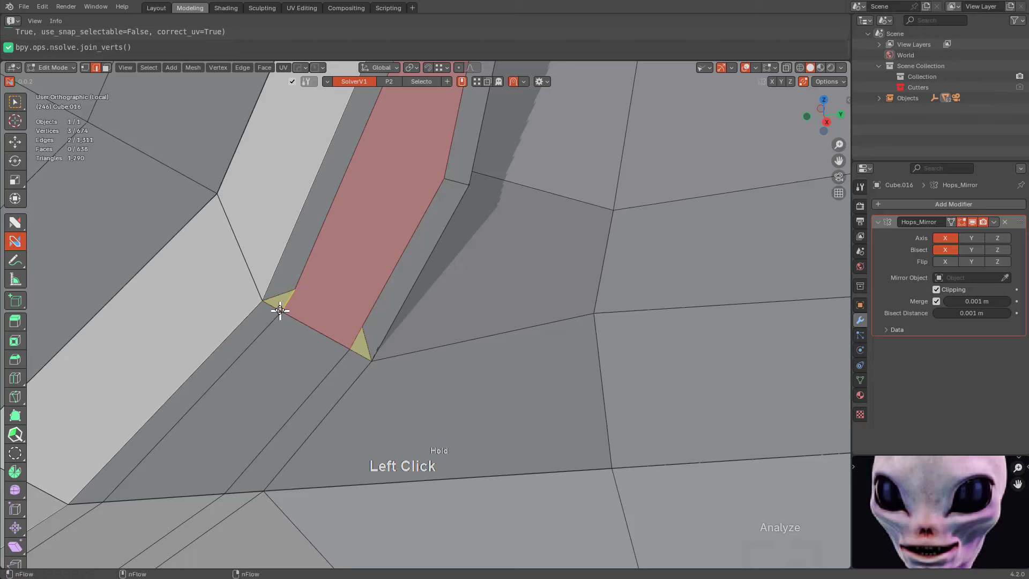
left_click(284, 299, "alt")
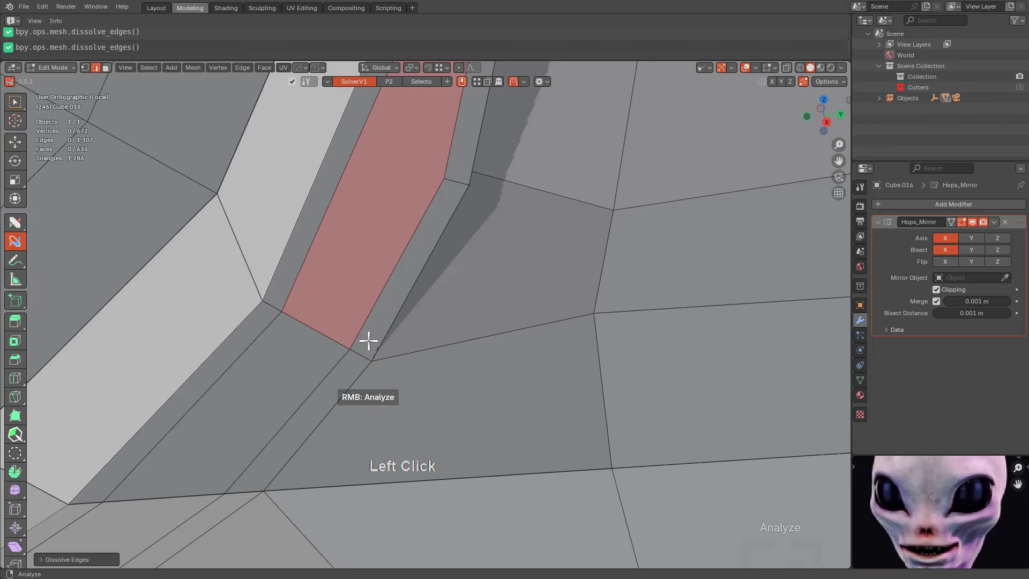
Join inner and outer vertices diagonally across the front side of the inset ring, and dissolve the short edge dividing its two n-gons
scroll(368, 340, "down", 4)
middle_click_drag(353, 341, 528, 443, "shift")
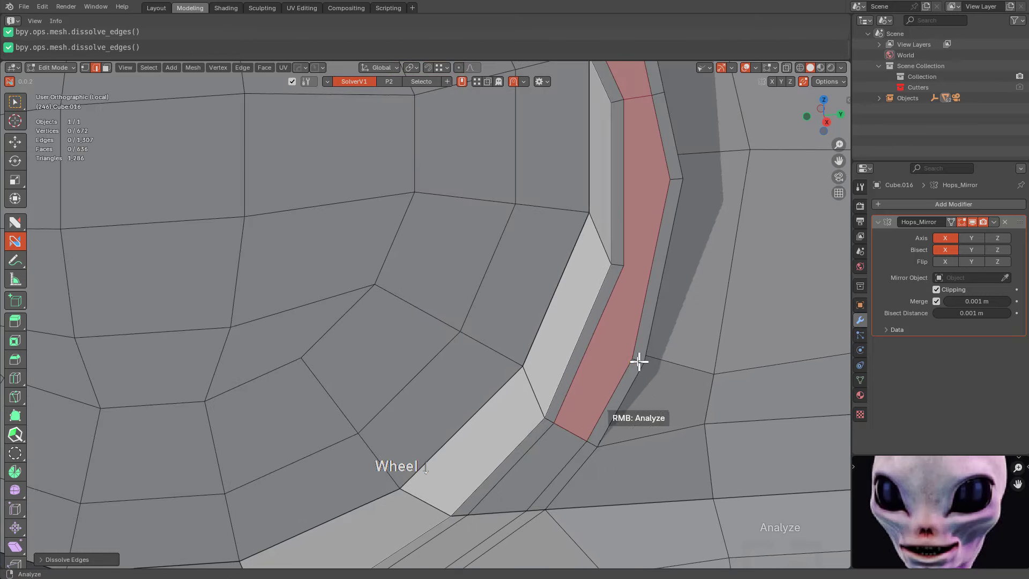
left_click_drag(639, 362, 623, 266)
middle_click_drag(650, 223, 497, 306, "shift")
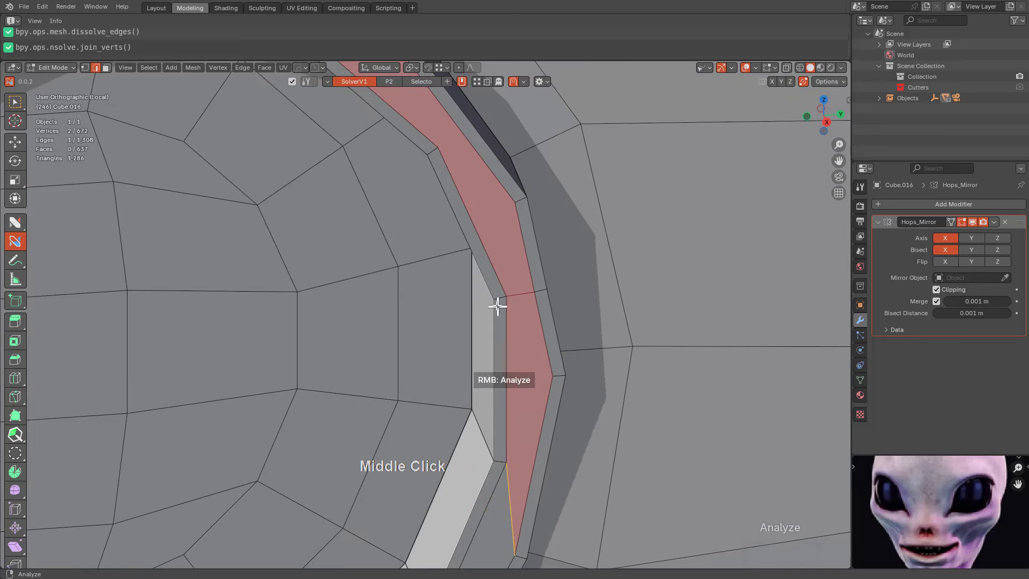
left_click_drag(510, 296, 552, 372)
left_click(524, 294, "alt")
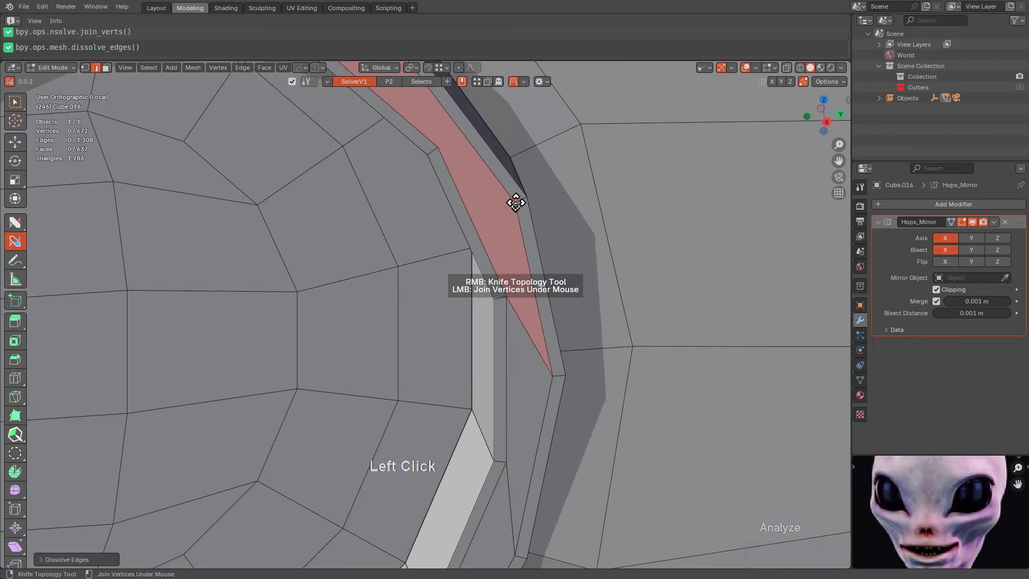
Join inner and outer vertices diagonally along the inset ring's upper arc, from the side away from the slotted holes to the top
left_click_drag(516, 202, 506, 293)
middle_click_drag(458, 180, 473, 427, "shift")
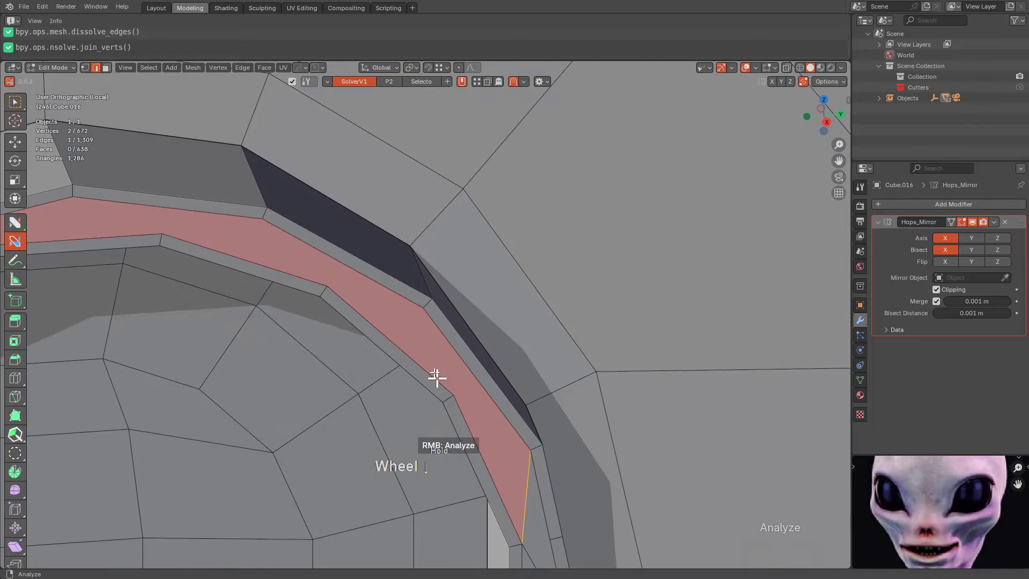
left_click_drag(454, 393, 424, 310)
left_click_drag(325, 285, 421, 306)
middle_click_drag(222, 300, 519, 322, "shift")
left_click_drag(468, 250, 568, 237)
left_click_drag(378, 215, 452, 255)
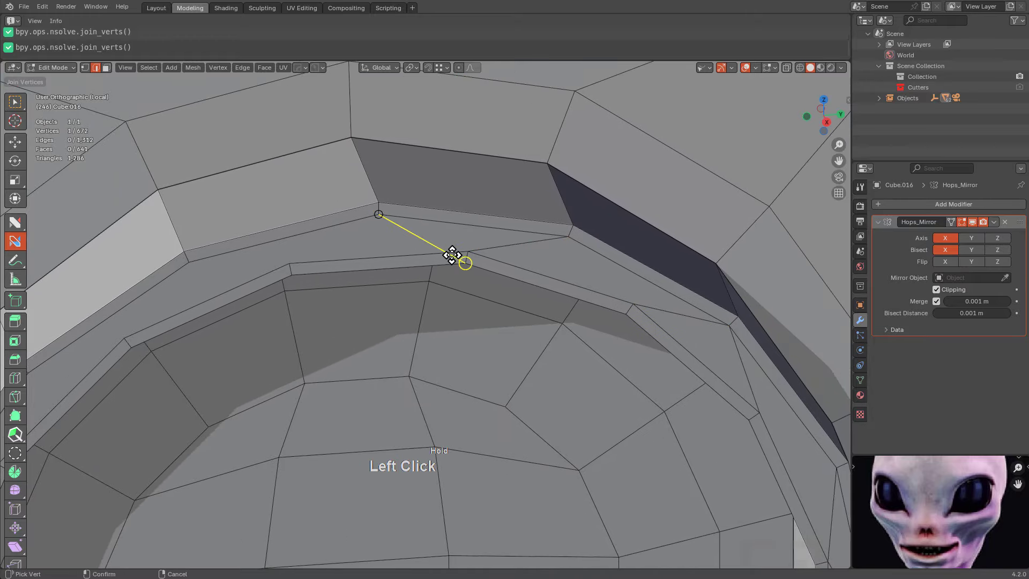
Join the remaining inner and outer vertex pairs down the inset ring's side facing the slotted holes
left_click_drag(300, 248, 292, 261)
left_click_drag(193, 265, 129, 341)
middle_click_drag(136, 349, 436, 214)
left_click_drag(405, 219, 495, 189)
left_click_drag(375, 311, 295, 373)
middle_click_drag(295, 413, 392, 277, "shift")
left_click_drag(400, 324, 355, 395)
middle_click_drag(392, 434, 432, 298, "shift")
left_click_drag(430, 305, 425, 396)
Insert an edge loop along the round recess's side wall near its inner rim, and review the body
middle_click_drag(485, 440, 403, 323, "shift")
scroll(403, 323, "down", 5)
scroll(570, 328, "up", 2)
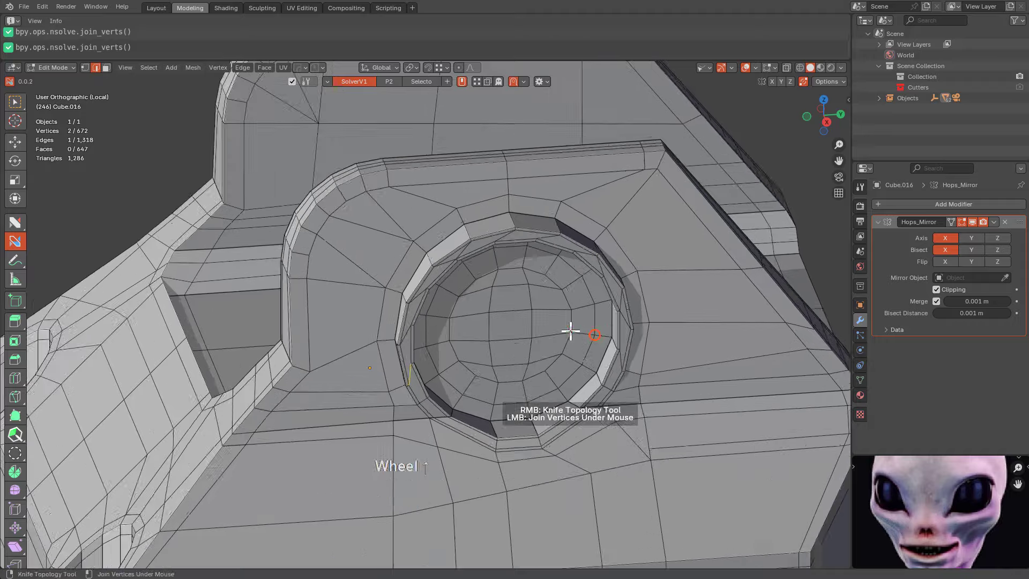
middle_click_drag(569, 328, 466, 287)
key("Tab")
key("Tab")
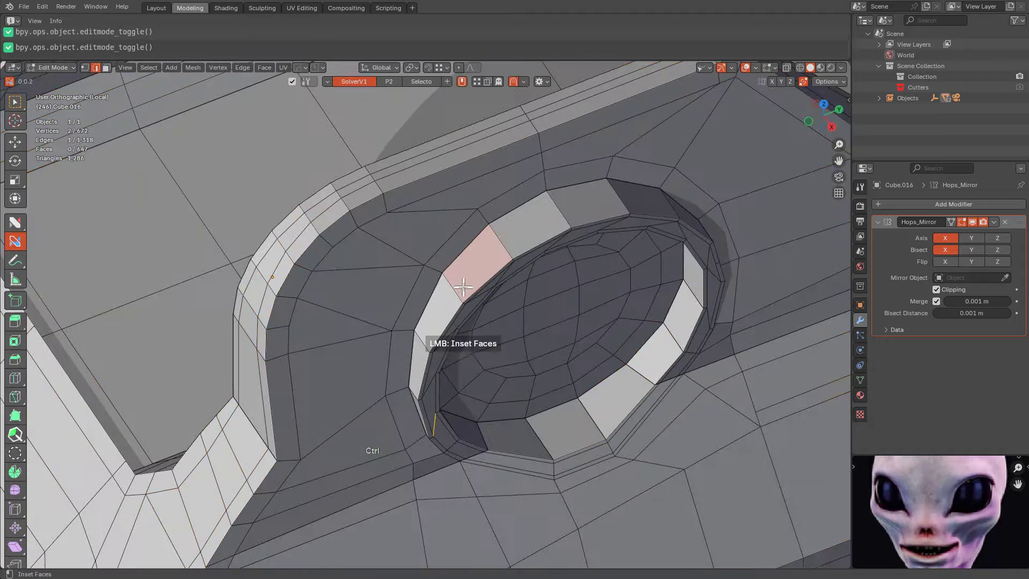
left_click_drag(455, 292, 458, 295)
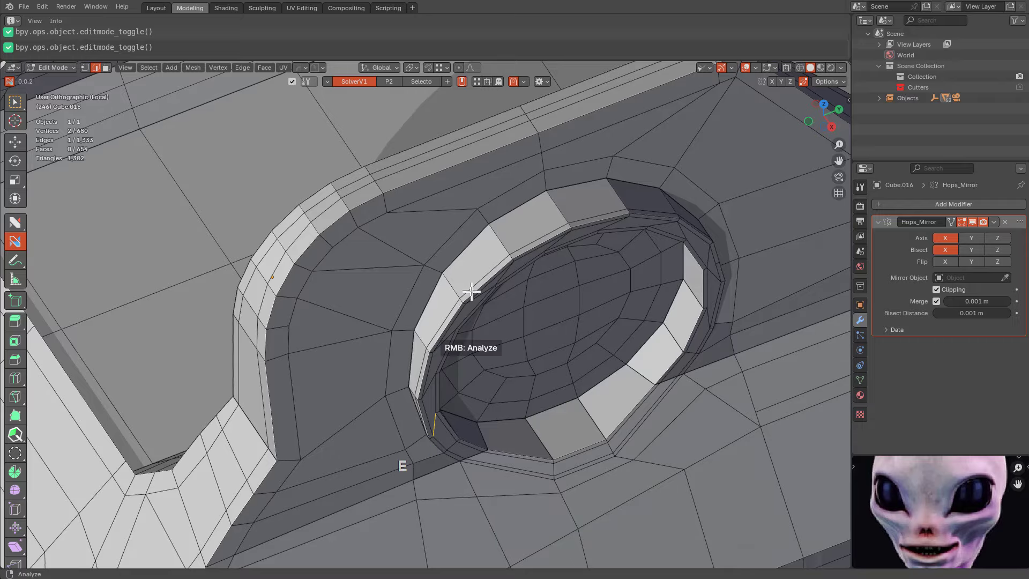
middle_click_drag(471, 291, 531, 310)
scroll(531, 310, "down", 5)
middle_click_drag(457, 409, 479, 401)
key("Tab")
key("Tab")
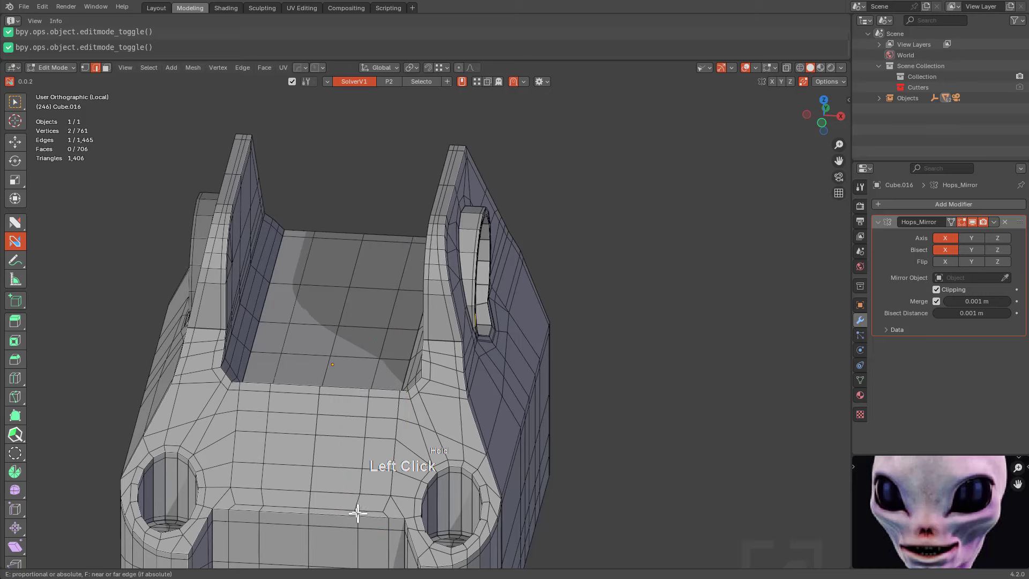
Try adding edge loops beside the edges of the body's underside corner, and undo them
mouse_move(573, 437)
middle_mouse_down()
mouse_move(602, 402)
mouse_move(570, 437)
middle_mouse_up()
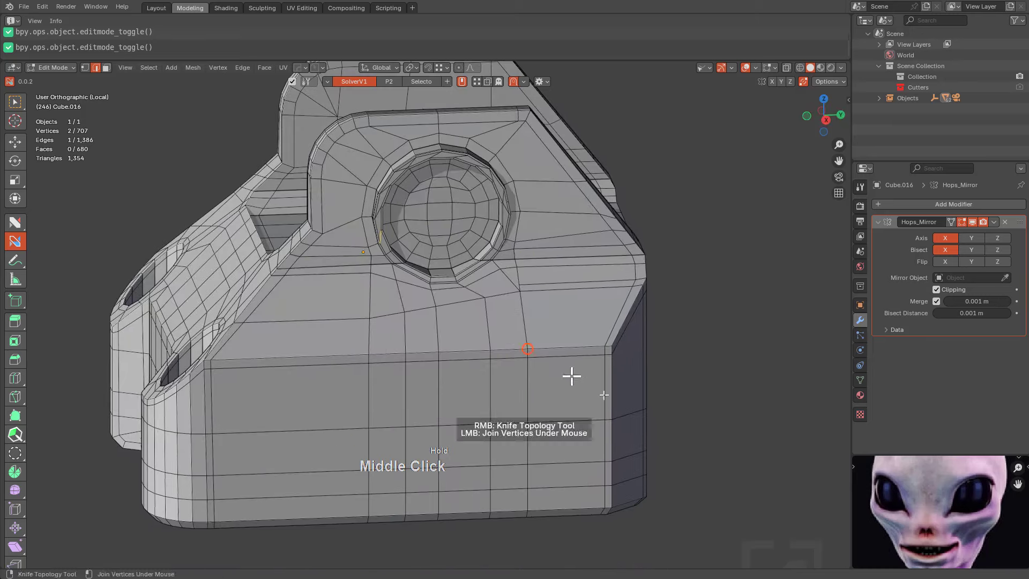
middle_click_drag(668, 437, 629, 407)
scroll(630, 407, "up", 5)
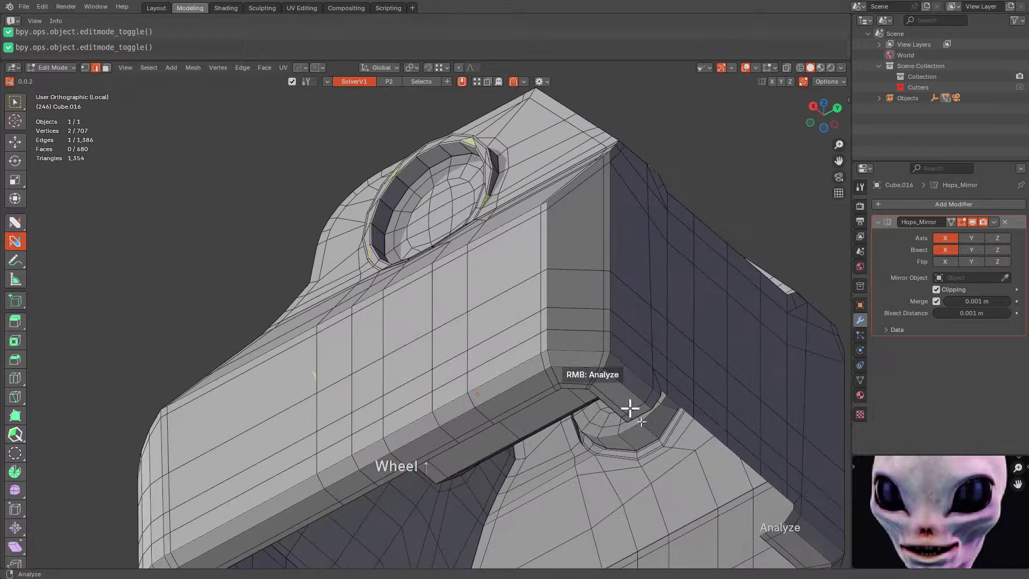
scroll(391, 311, "up", 4)
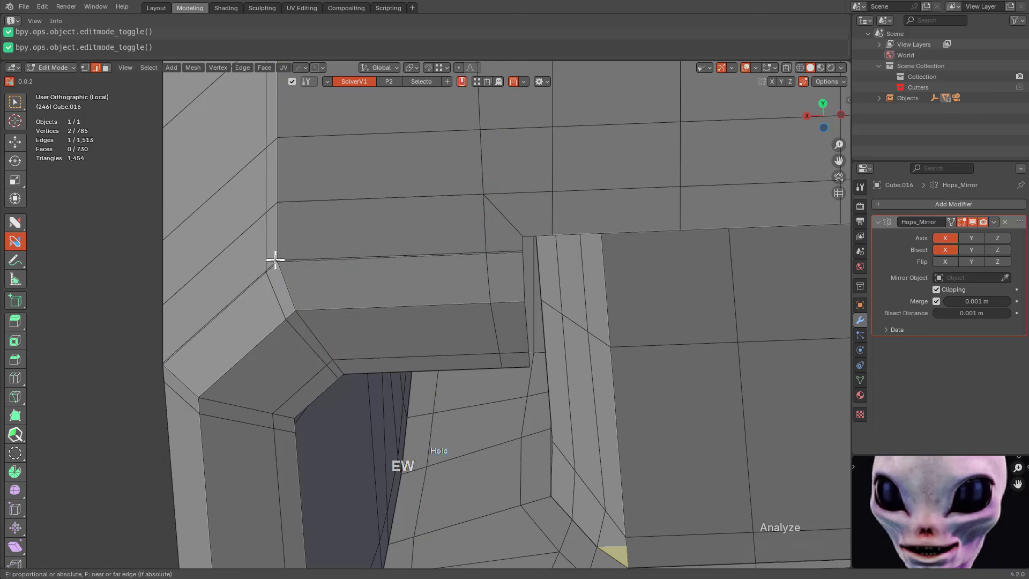
left_click(295, 300, "ctrl")
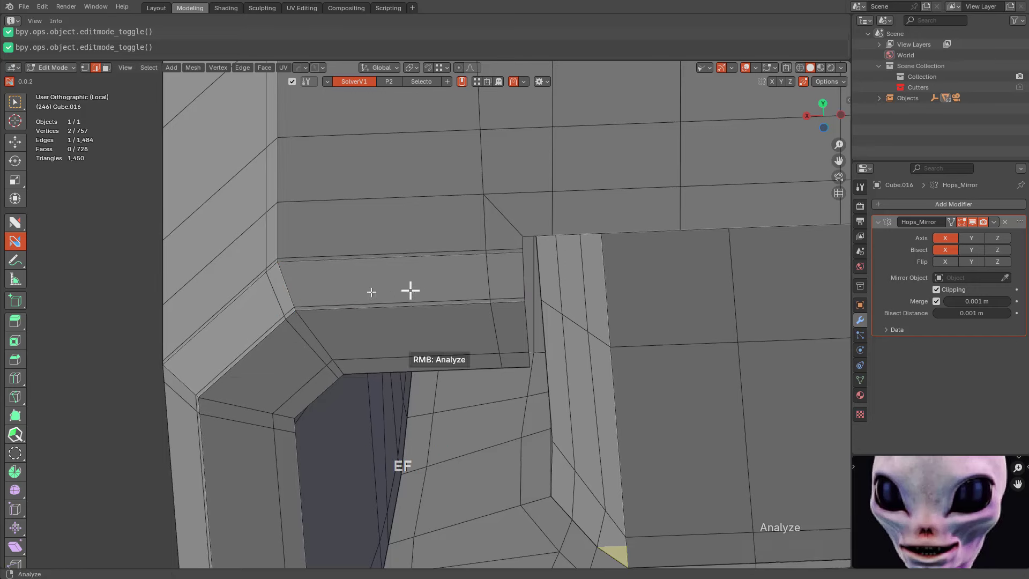
middle_click_drag(410, 290, 539, 278)
scroll(347, 262, "down", 3)
middle_click_drag(347, 262, 418, 279)
scroll(450, 344, "up", 3)
middle_click_drag(450, 344, 456, 388)
scroll(519, 295, "up", 2)
scroll(497, 334, "up", 2)
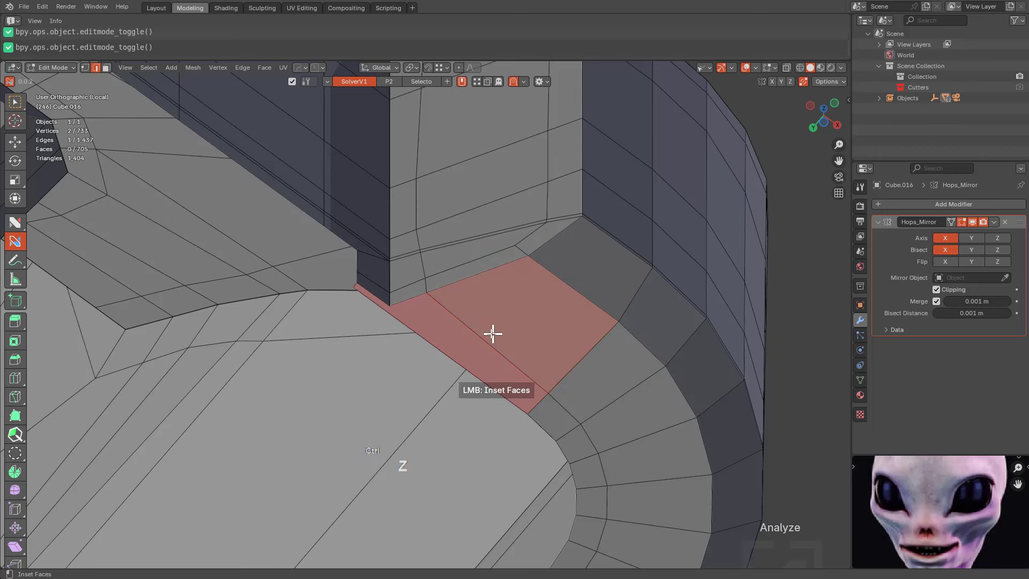
key("ctrl+z")
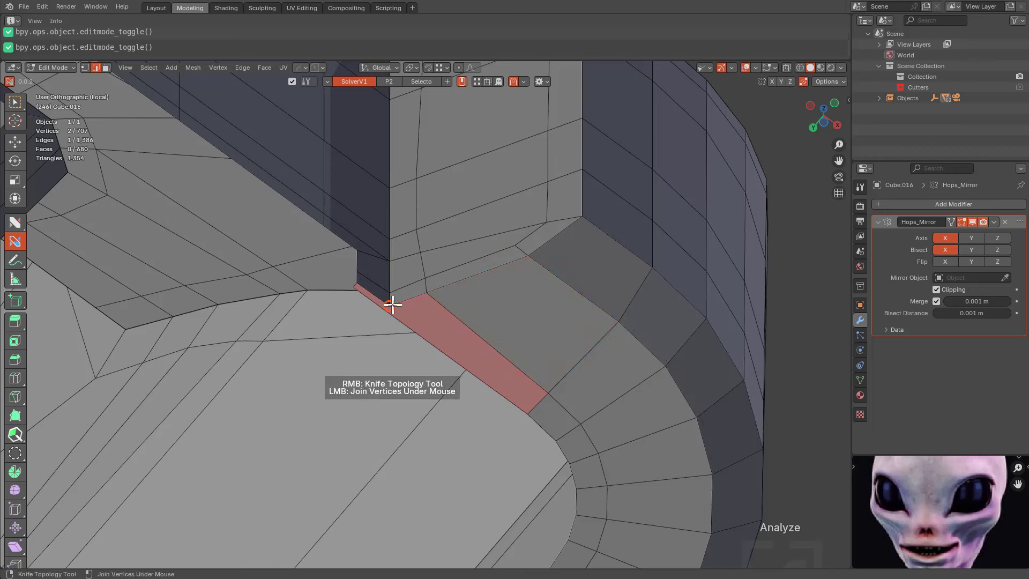
left_click(545, 266)
middle_click_drag(586, 283, 505, 249)
key("ctrl+z")
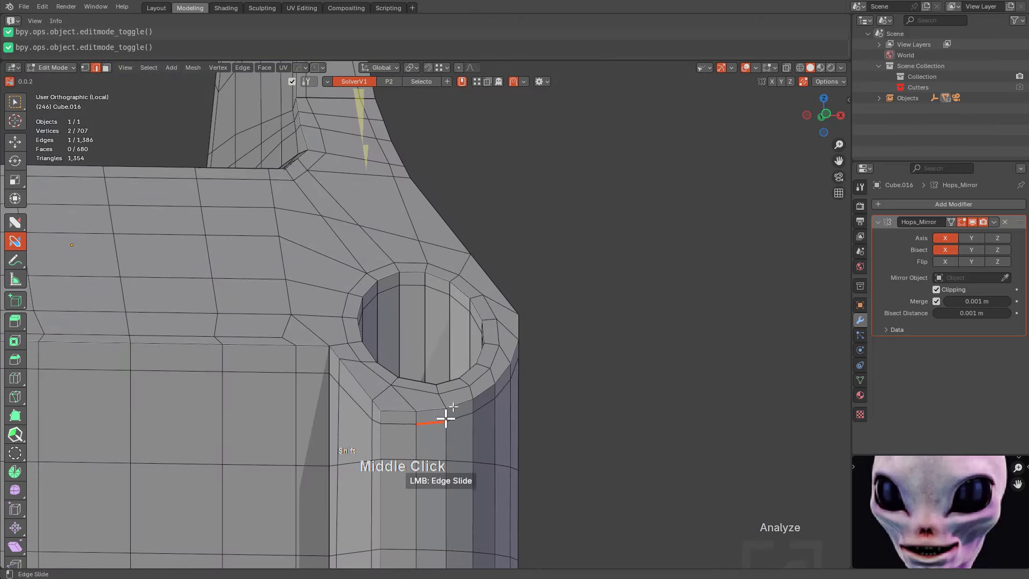
Insert an edge loop beside the slotted hole, next to the inner corner where its block meets the body
middle_click_drag(444, 416, 432, 397)
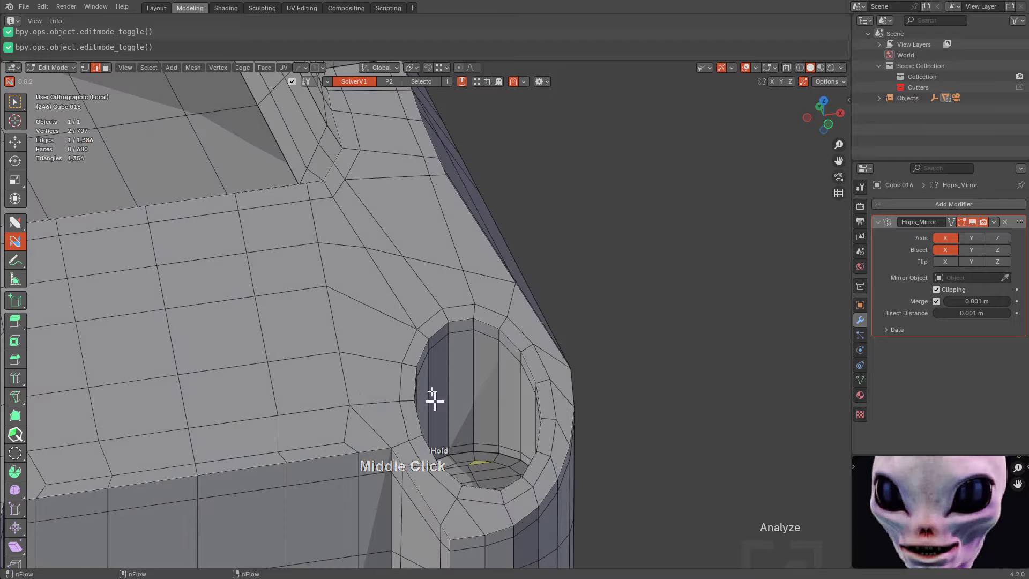
left_click(362, 308, "ctrl")
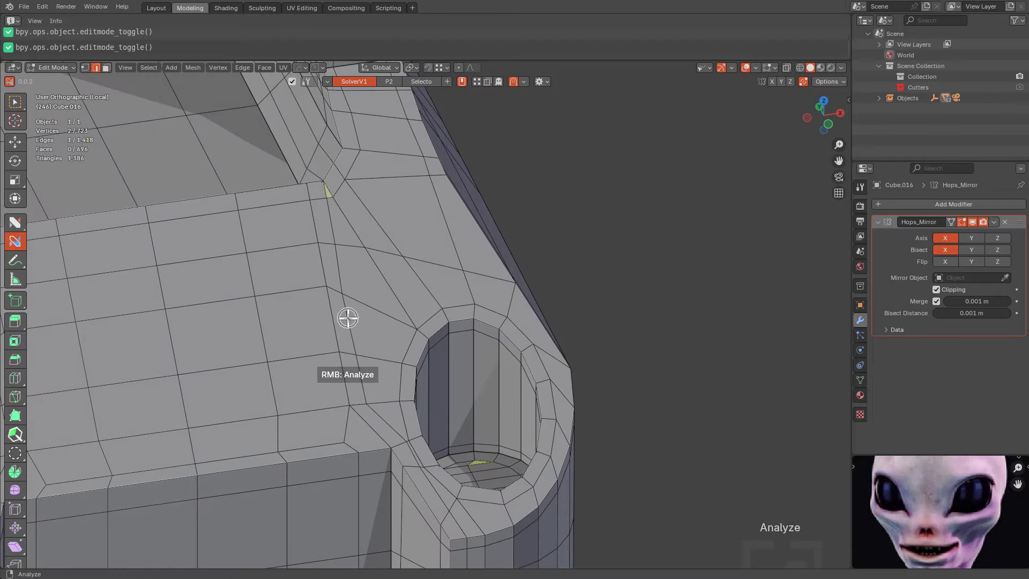
left_click(365, 303, "ctrl")
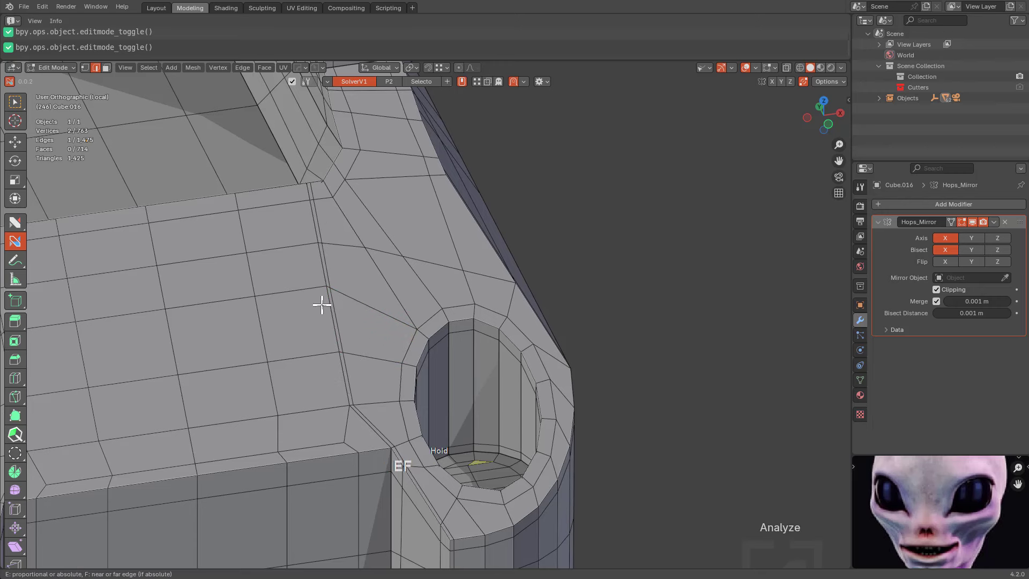
Knife a short cut across the narrow n-gon at the inner corner under the slotted hole's block
middle_click_drag(552, 416, 556, 315)
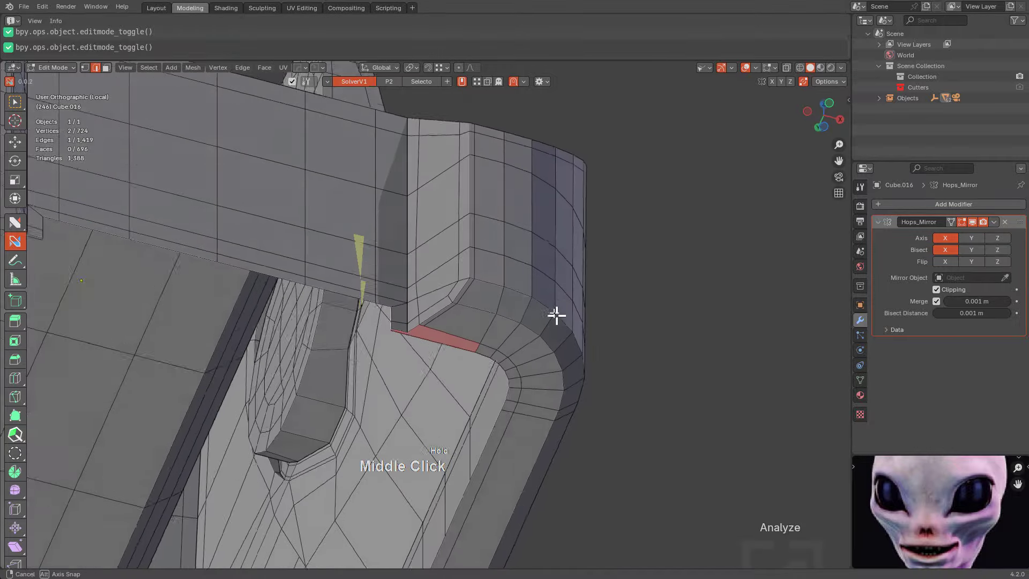
scroll(468, 336, "up", 5)
right_click(410, 302)
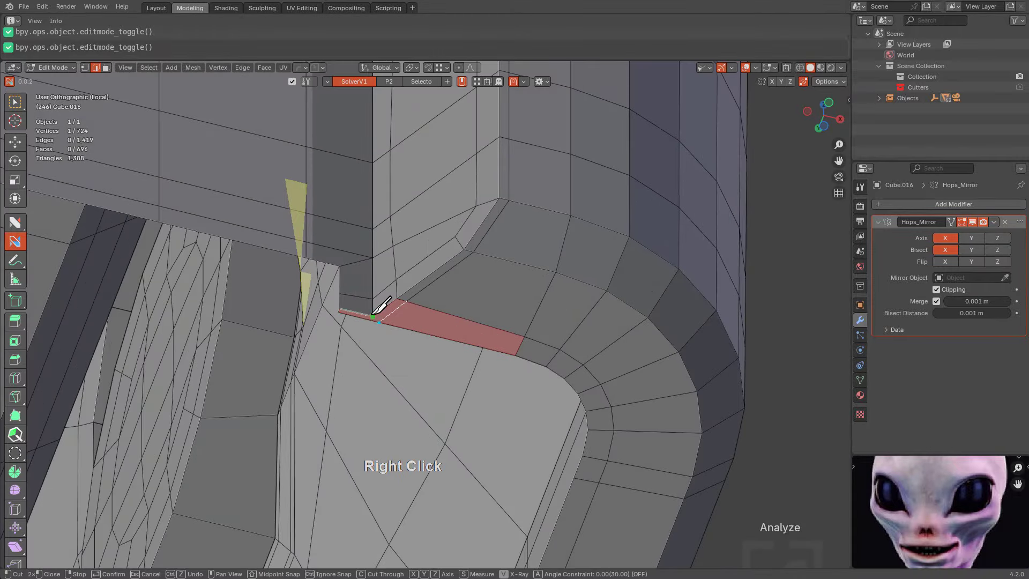
key("Return")
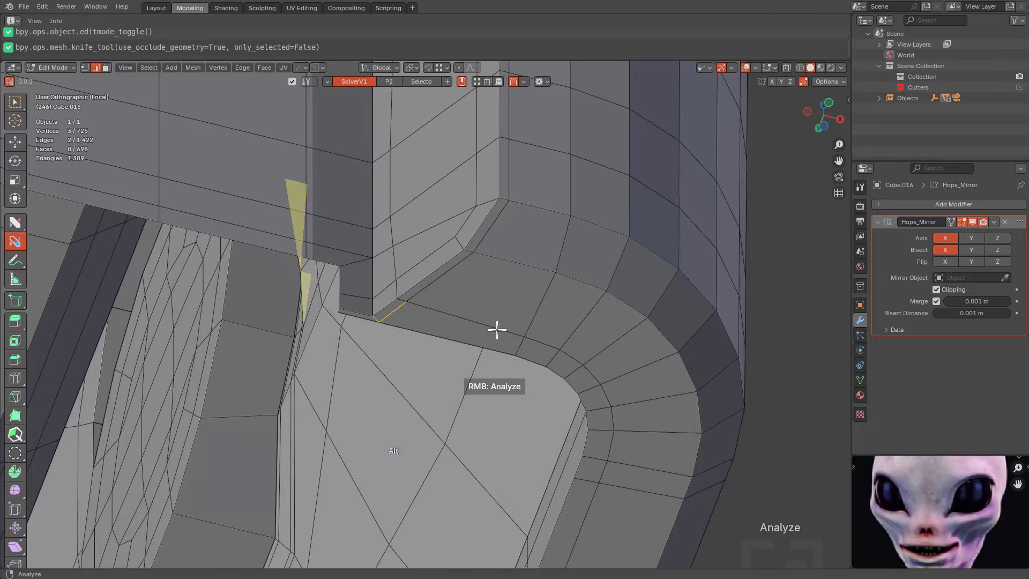
Knife an edge along the lower recess wall on the side away from the slotted holes, down to the next cross edge
scroll(432, 326, "up", 1)
middle_click_drag(433, 326, 473, 200)
scroll(510, 433, "down", 2)
middle_click_drag(510, 434, 435, 439)
scroll(429, 455, "up", 3)
scroll(421, 414, "up", 4)
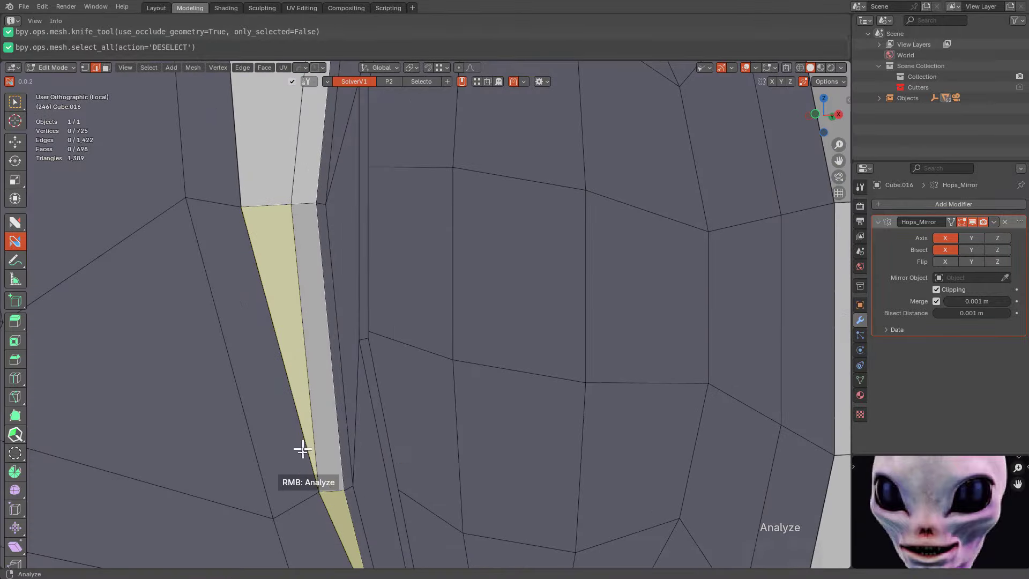
scroll(334, 465, "down", 4)
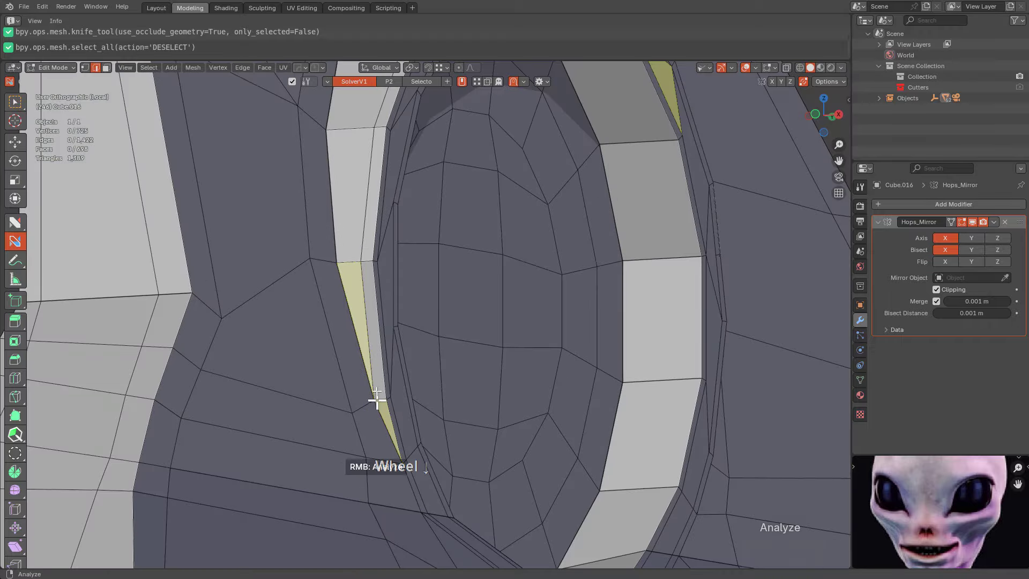
middle_click_drag(354, 272, 559, 283)
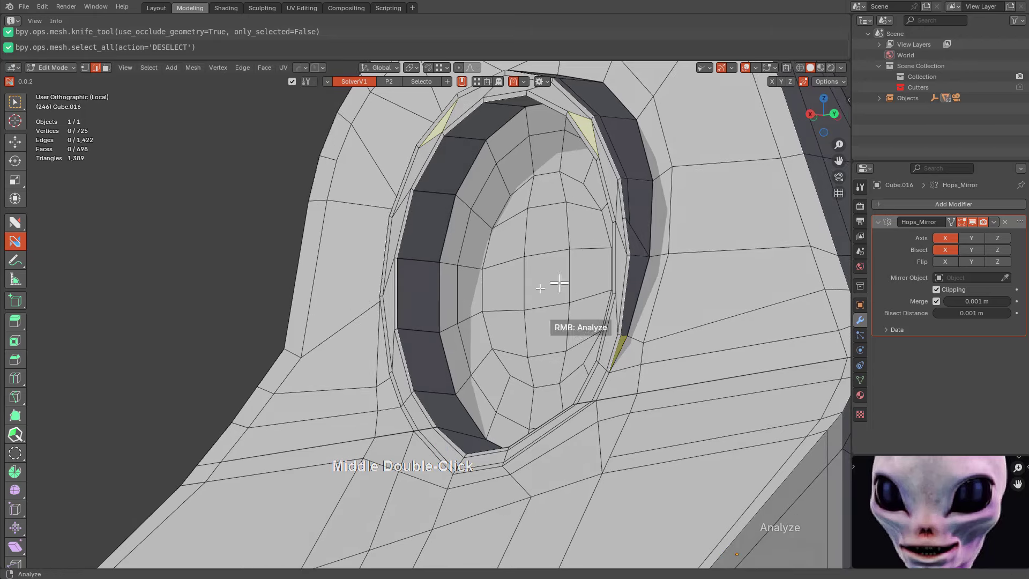
middle_click_drag(629, 367, 542, 338)
scroll(543, 272, "up", 3)
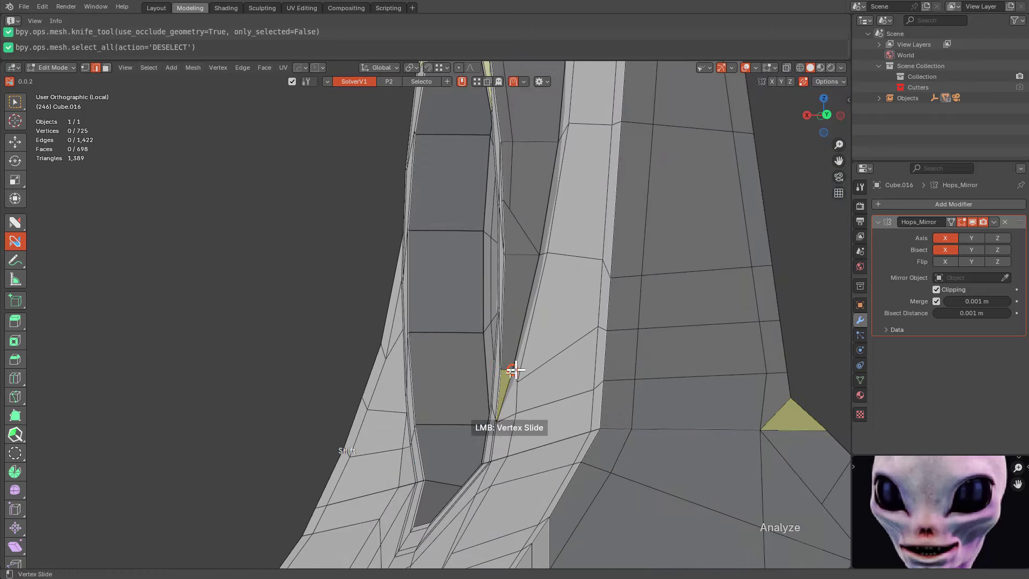
scroll(466, 306, "up", 3)
right_click(451, 177)
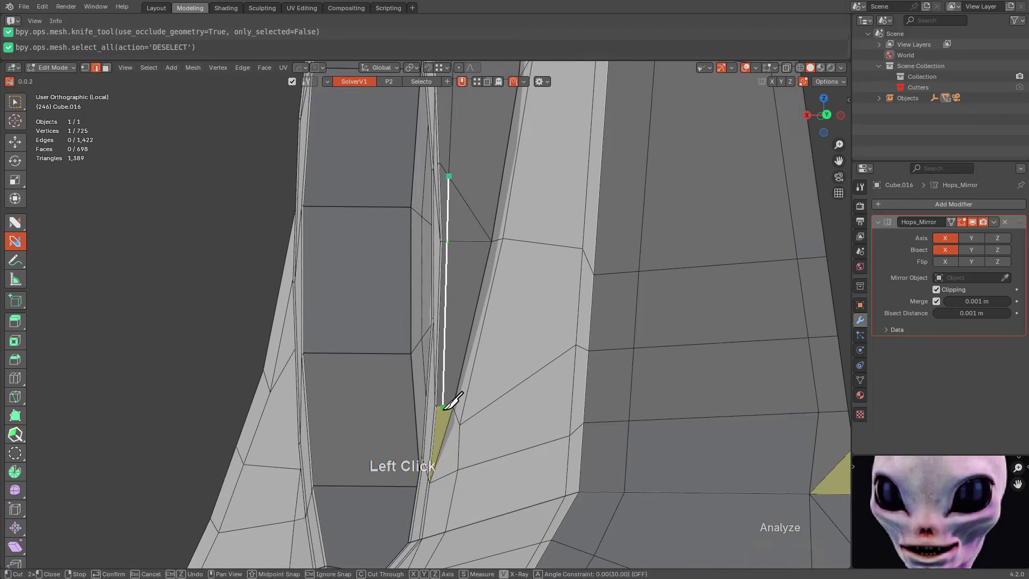
key("space")
key("alt")
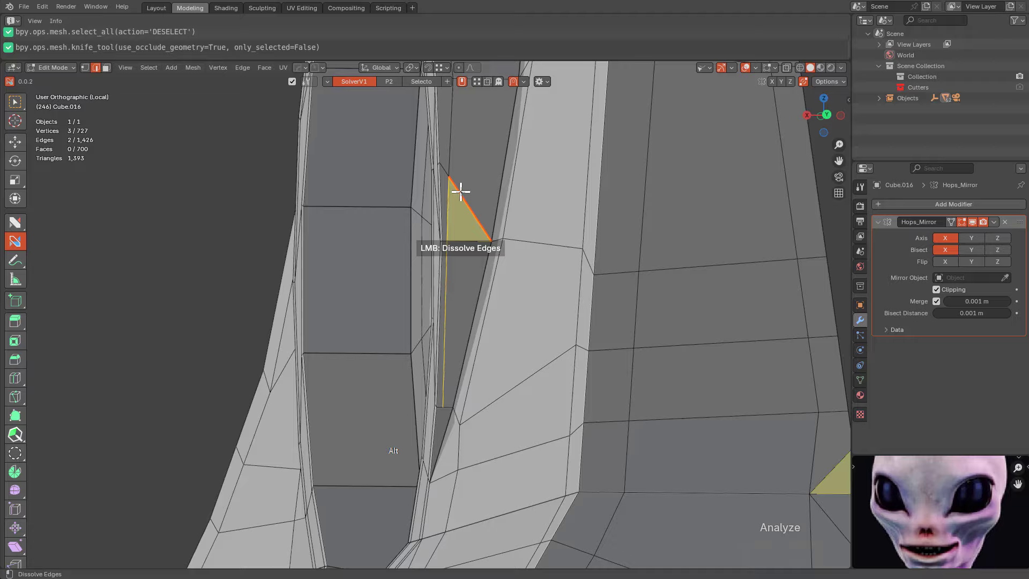
Try dissolving the diagonal edge of the small triangle on the recess wall, and undo it
left_click(460, 192, "alt")
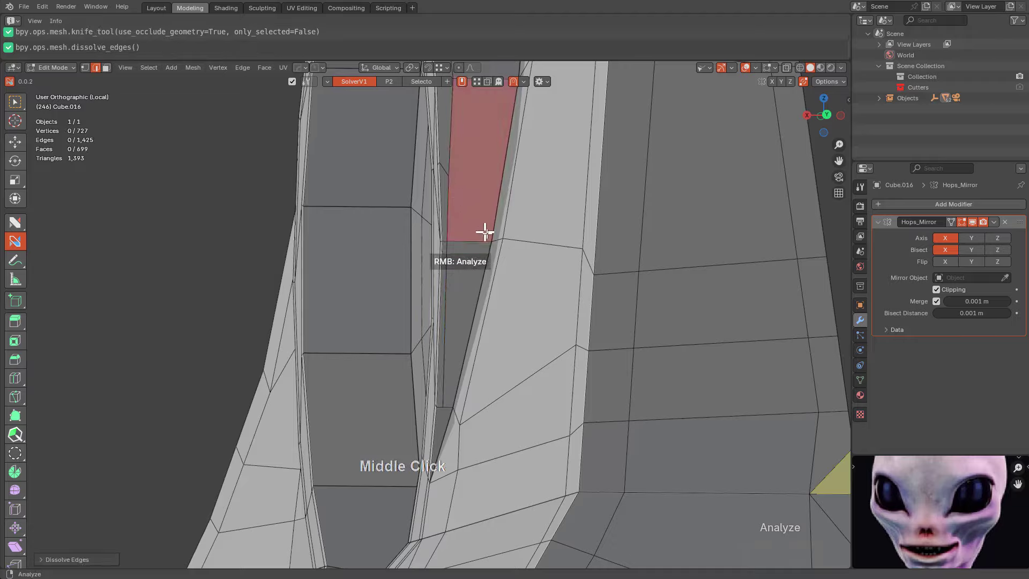
middle_click_drag(484, 232, 519, 264)
key("ctrl+z")
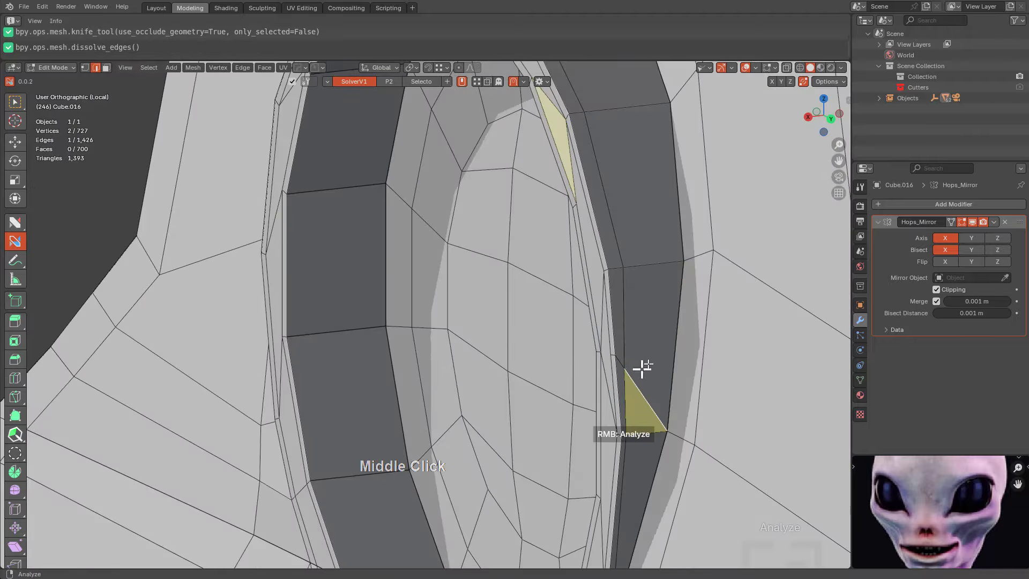
Dissolve the leftover edge beside the new wall cut and the small triangle's diagonal edge
key("KP_Decimal")
middle_click_drag(642, 369, 615, 370)
scroll(386, 349, "down", 1)
middle_click_drag(386, 349, 352, 358)
scroll(365, 362, "down", 5)
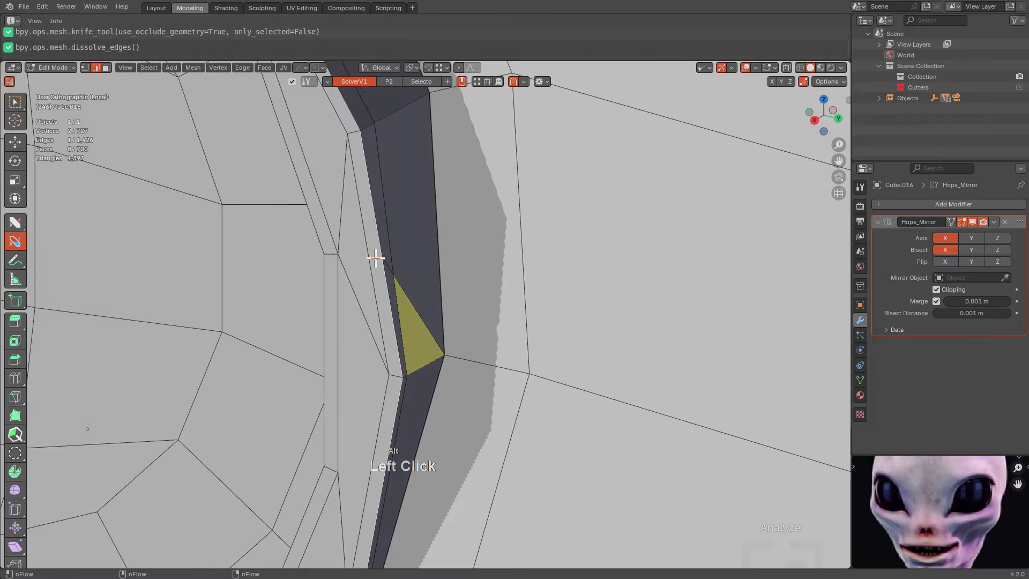
left_click(382, 260, "alt")
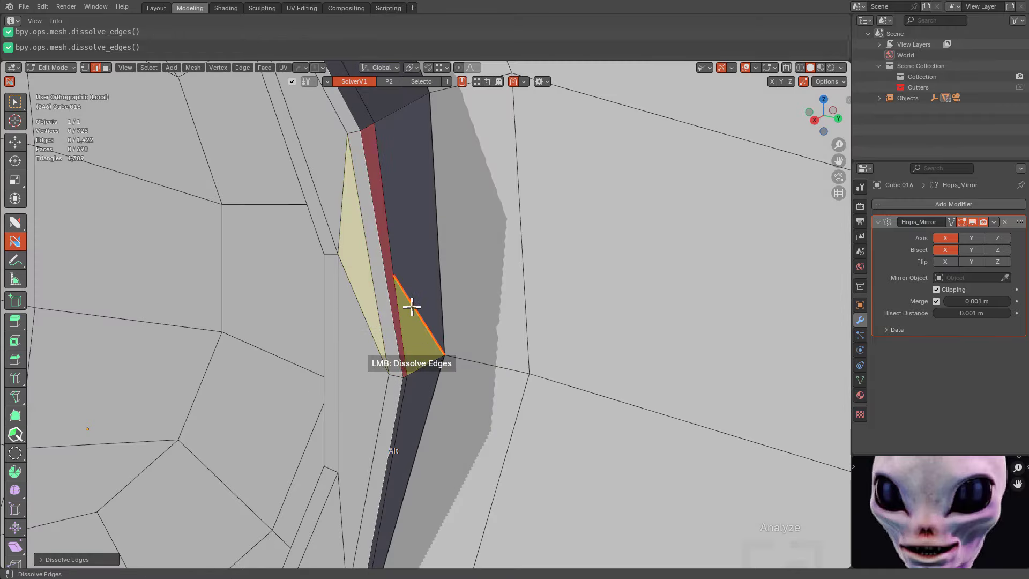
left_click(412, 307, "alt")
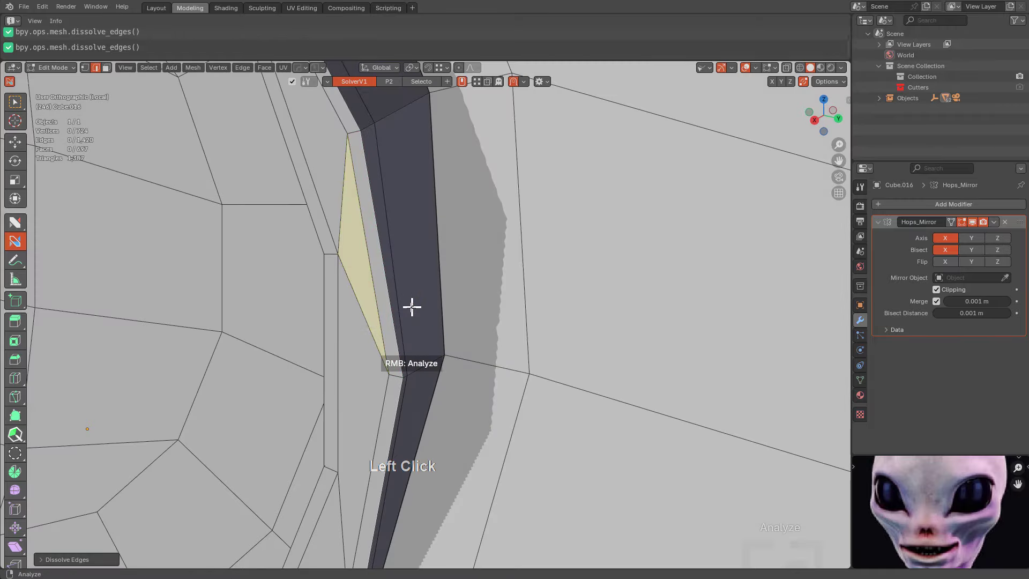
Knife an edge down the lower recess wall on the side facing the slotted holes, and dissolve the old diagonal between its triangles
scroll(410, 313, "down", 4)
middle_click_drag(393, 354, 418, 336)
scroll(411, 337, "down", 3)
middle_click_drag(242, 375, 478, 370, "shift")
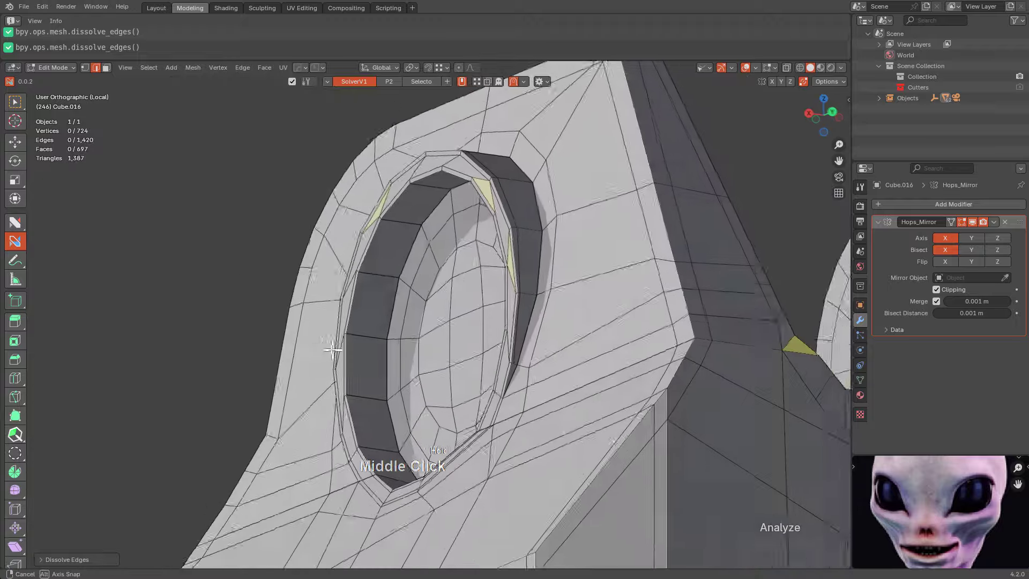
middle_click_drag(327, 364, 431, 349, "shift")
scroll(411, 358, "up", 4)
scroll(472, 356, "up", 3)
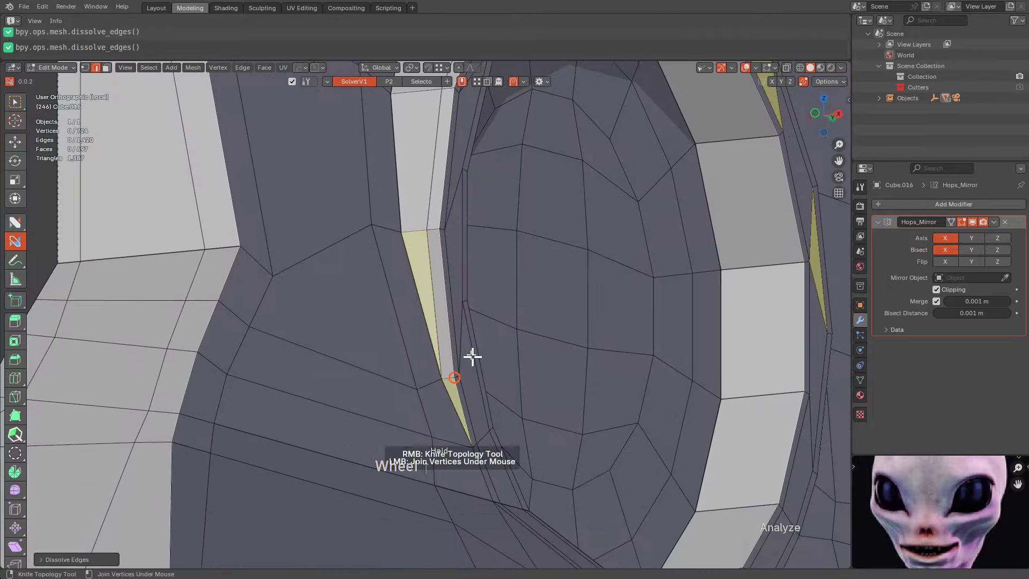
right_click(426, 192)
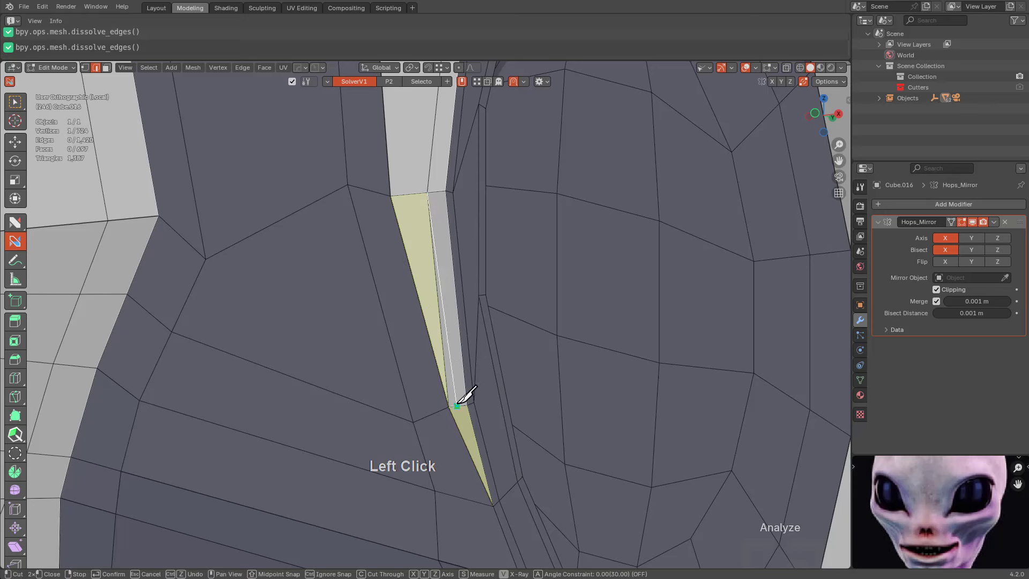
key("space")
left_click(444, 355, "alt")
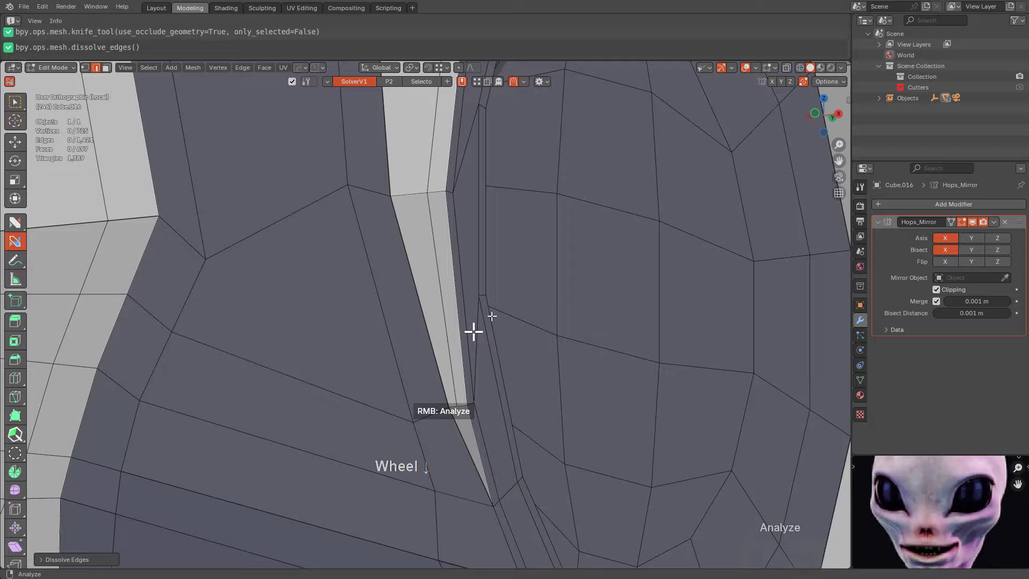
scroll(474, 332, "down", 6)
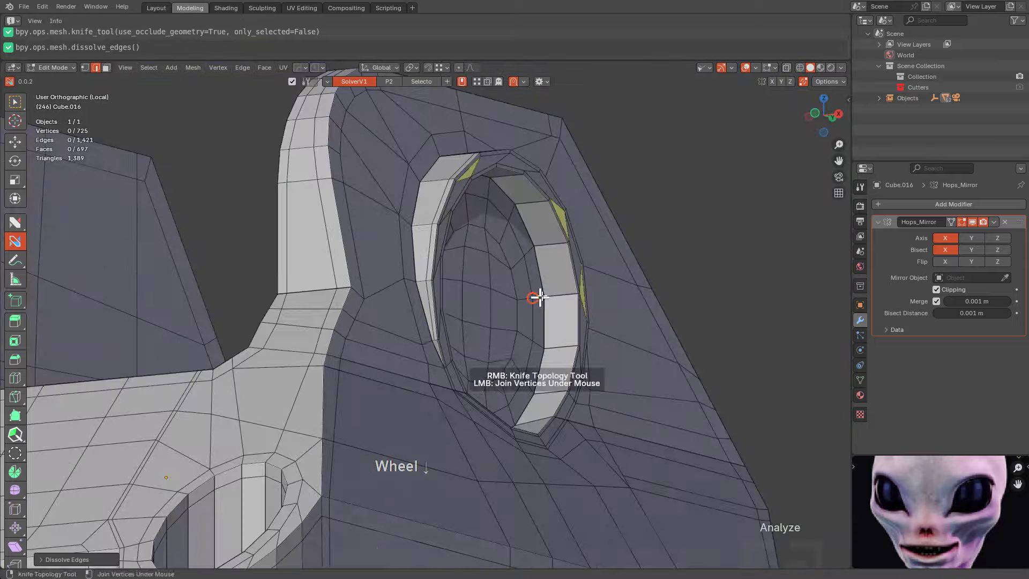
Select the edge path running up from the vertex above the slotted hole and slide it closer to the body's outer edge
middle_click_drag(540, 294, 494, 354)
key("Tab")
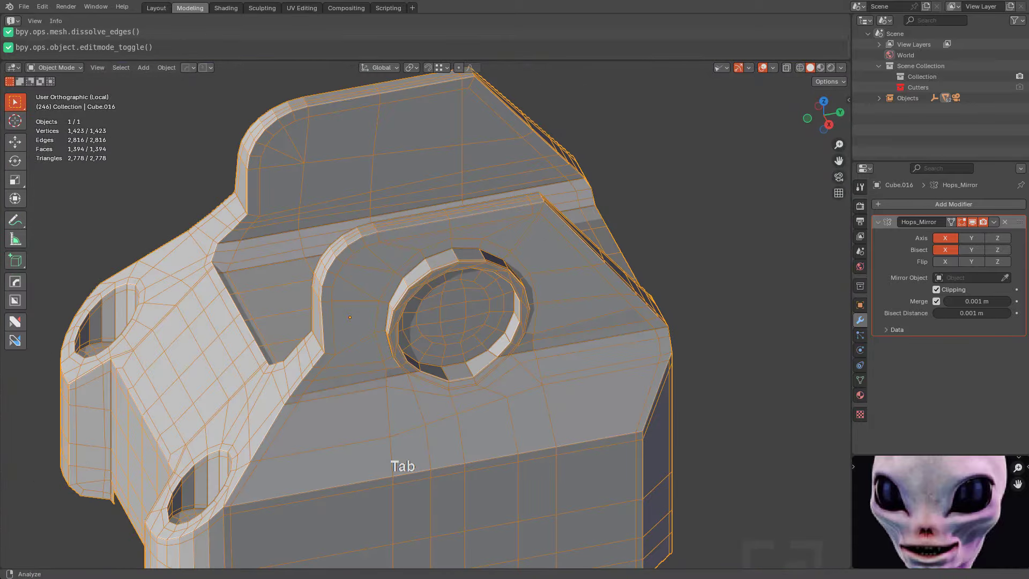
middle_click_drag(421, 351, 538, 391)
scroll(462, 394, "up", 4)
key("Tab")
key("1")
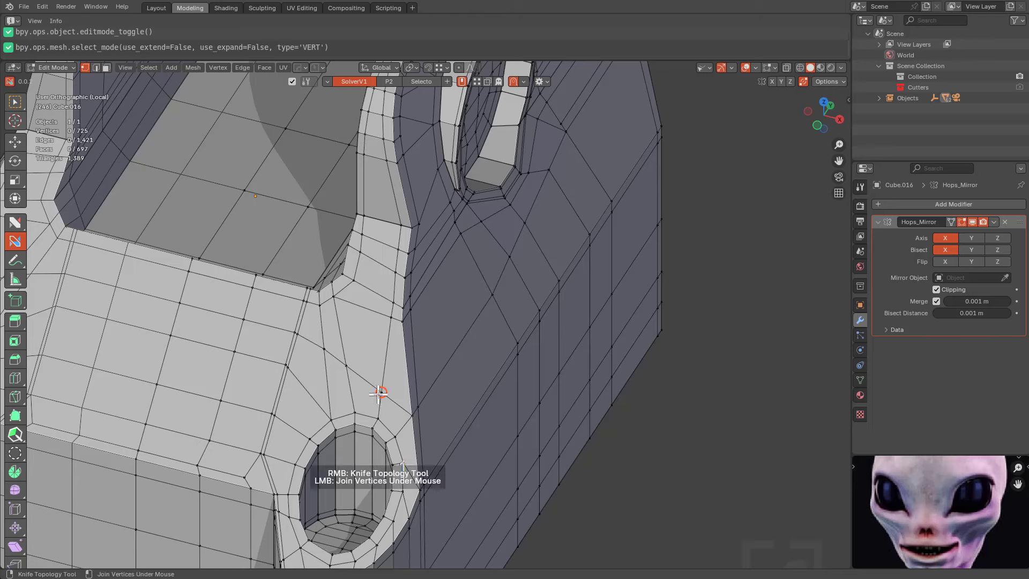
left_click(382, 393)
key("g")
left_click(436, 358)
key("ctrl+z")
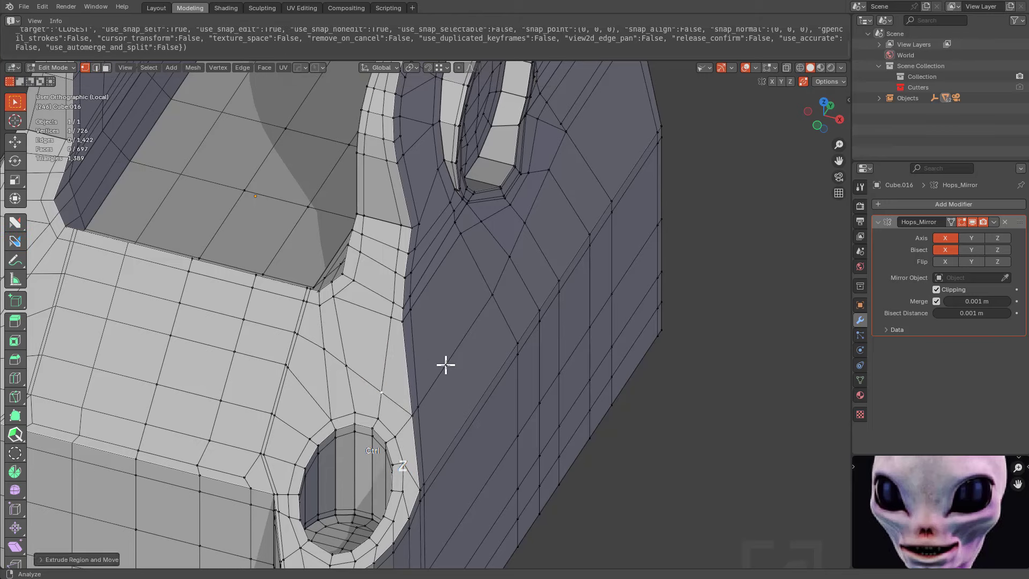
middle_click_drag(452, 351, 457, 315)
scroll(406, 402, "up", 3)
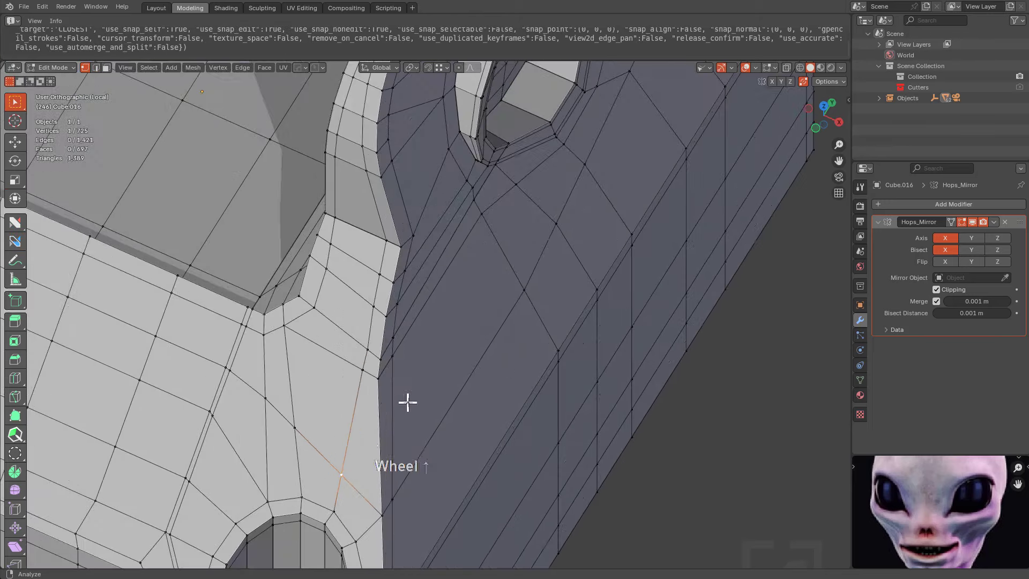
middle_click_drag(407, 402, 439, 357, "shift")
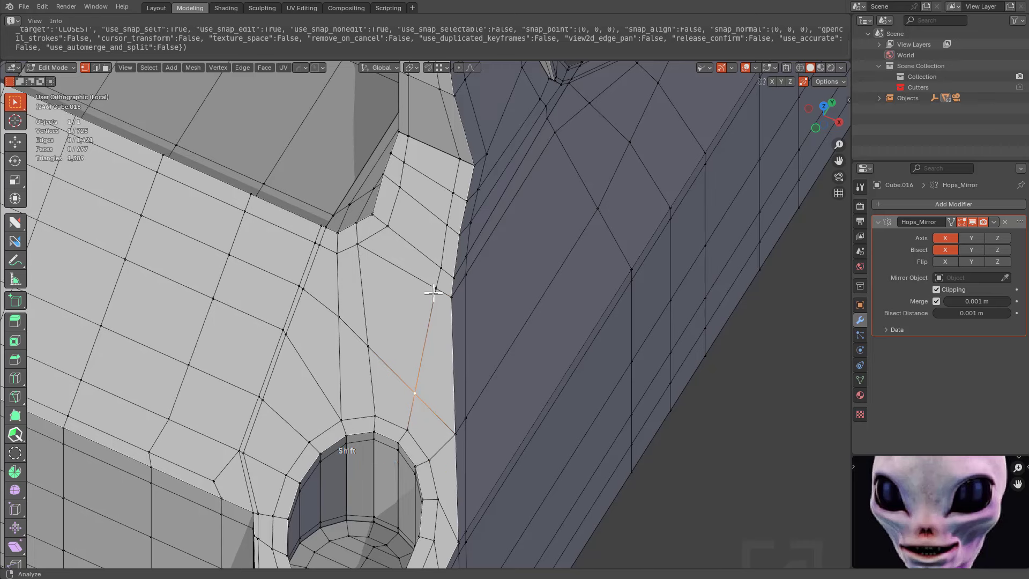
left_click(448, 187, "ctrl")
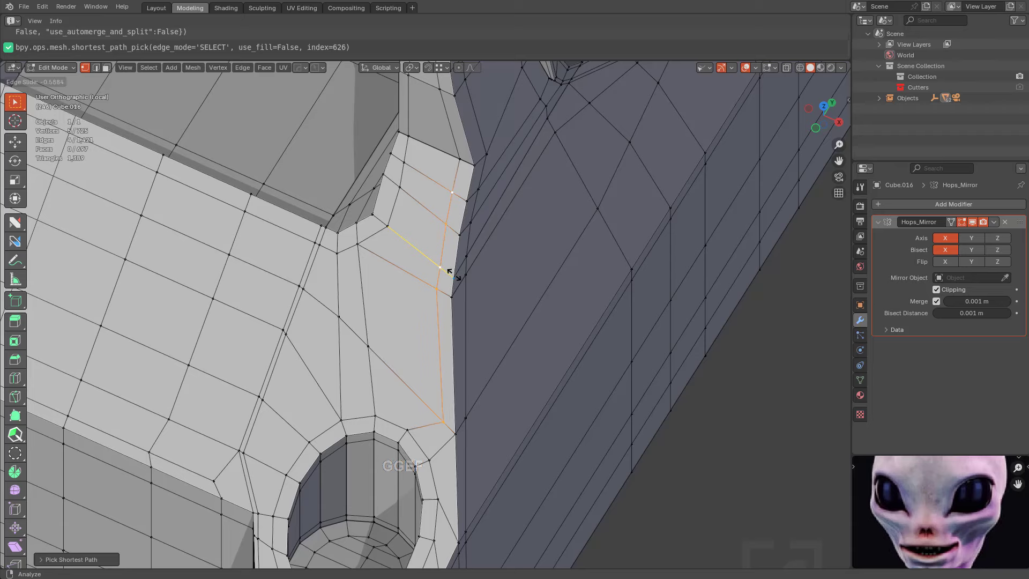
left_click(449, 272)
key("alt+a")
Knife a support edge along the outer rim of the slotted hole, from the vertex above it around to the inner corner
middle_click_drag(472, 338, 485, 363)
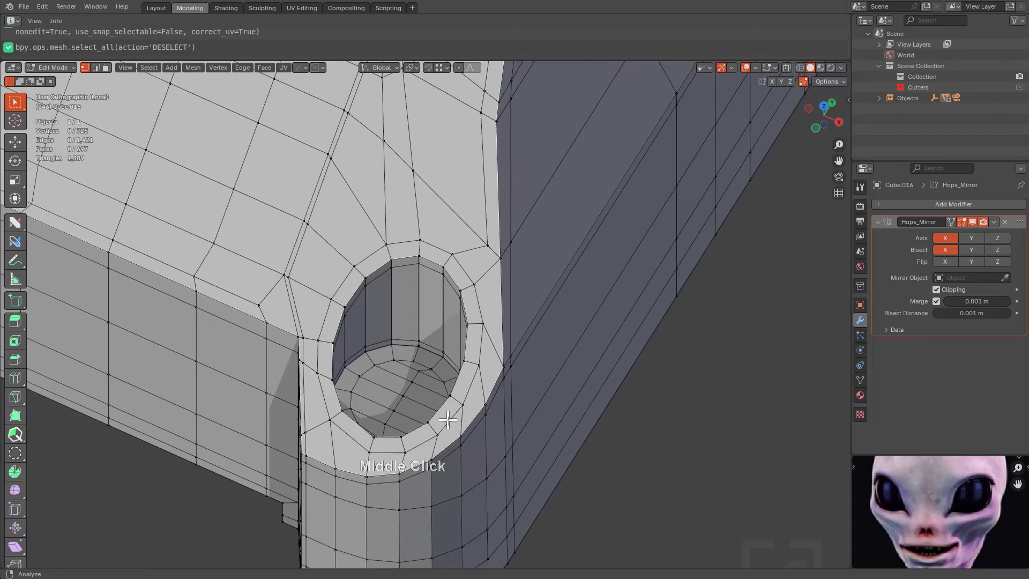
middle_click_drag(448, 420, 473, 426)
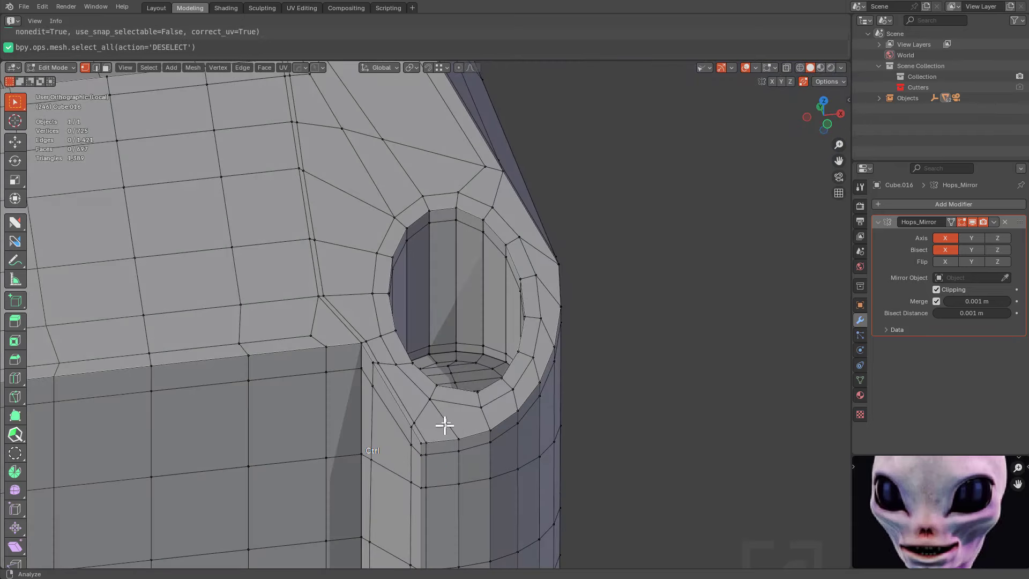
left_click(15, 244)
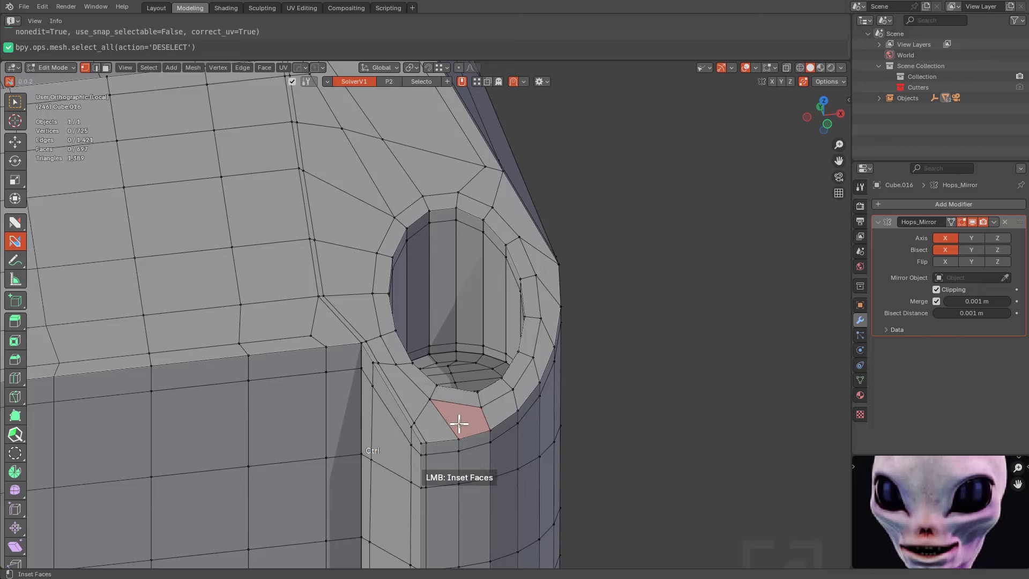
middle_click_drag(452, 426, 515, 220)
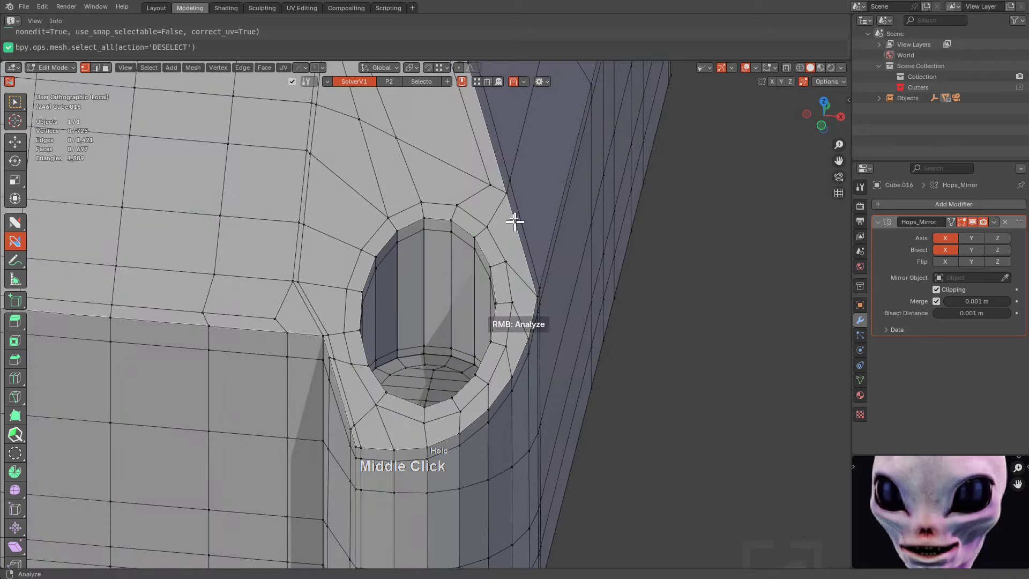
right_click(489, 185)
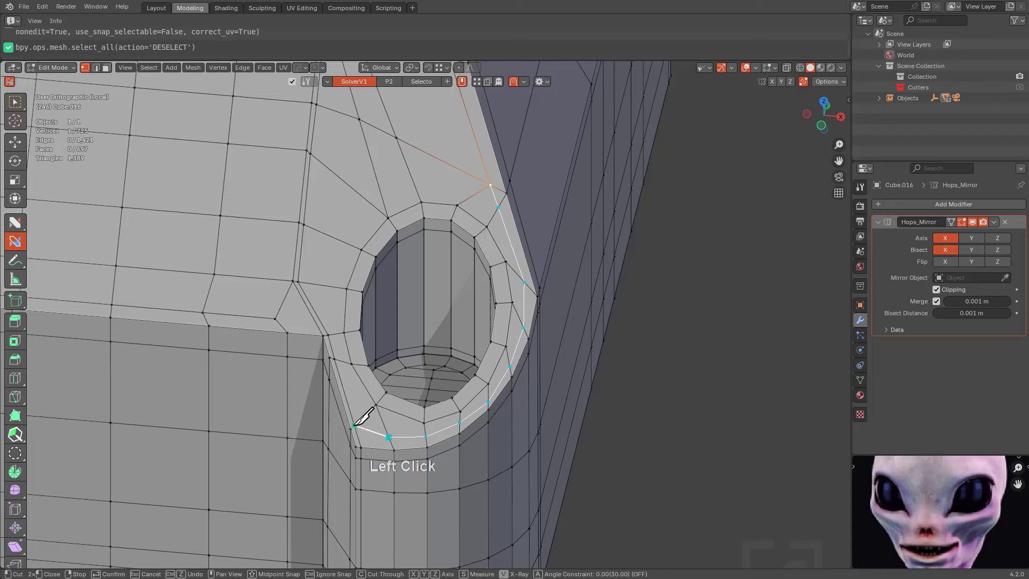
key("space")
key("a")
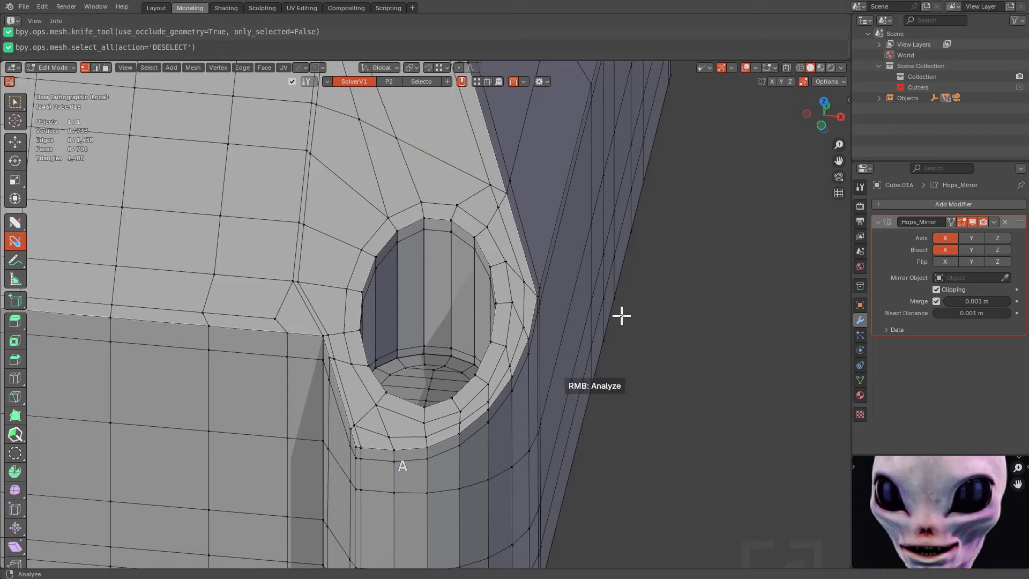
Analyze the mesh and try sliding the rim triangle's outer corner vertex onto the neighbouring vertex, and undo it
middle_click_drag(621, 316, 611, 457)
right_click(708, 383)
scroll(677, 349, "up", 4)
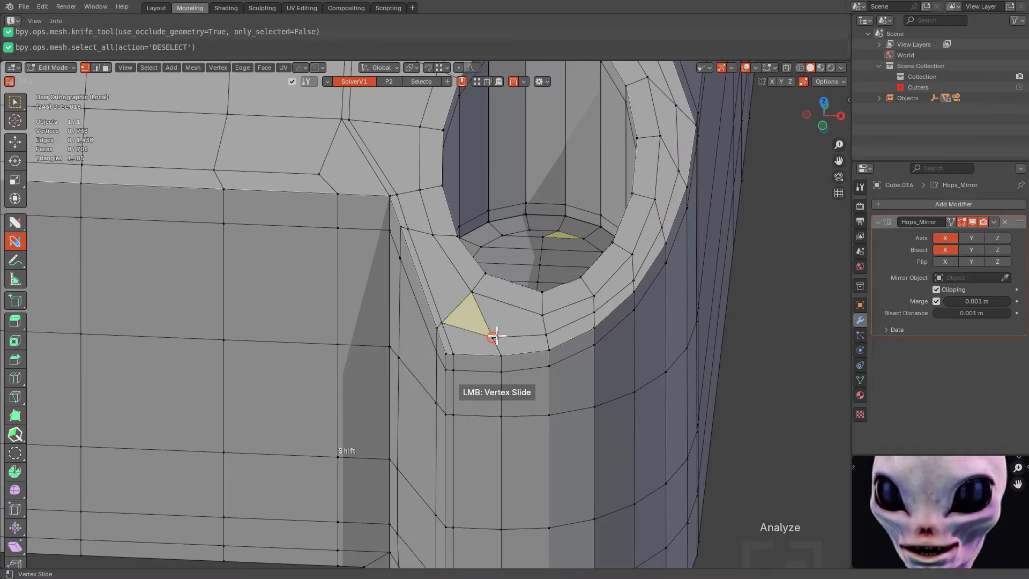
left_click_drag(492, 338, 449, 322, "shift")
scroll(532, 338, "up", 3)
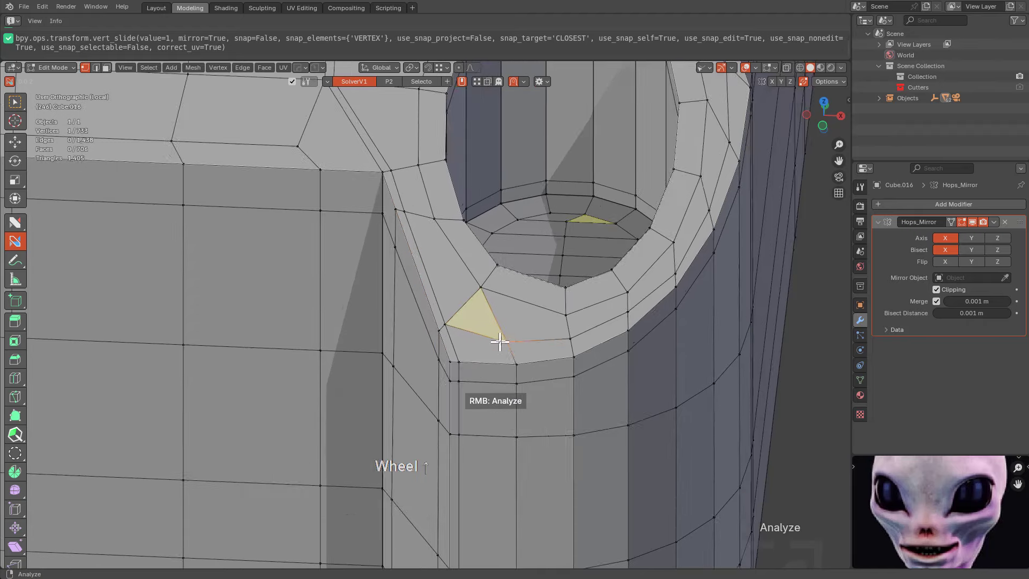
key("alt+a")
left_click_drag(540, 351, 451, 322, "shift")
key("z")
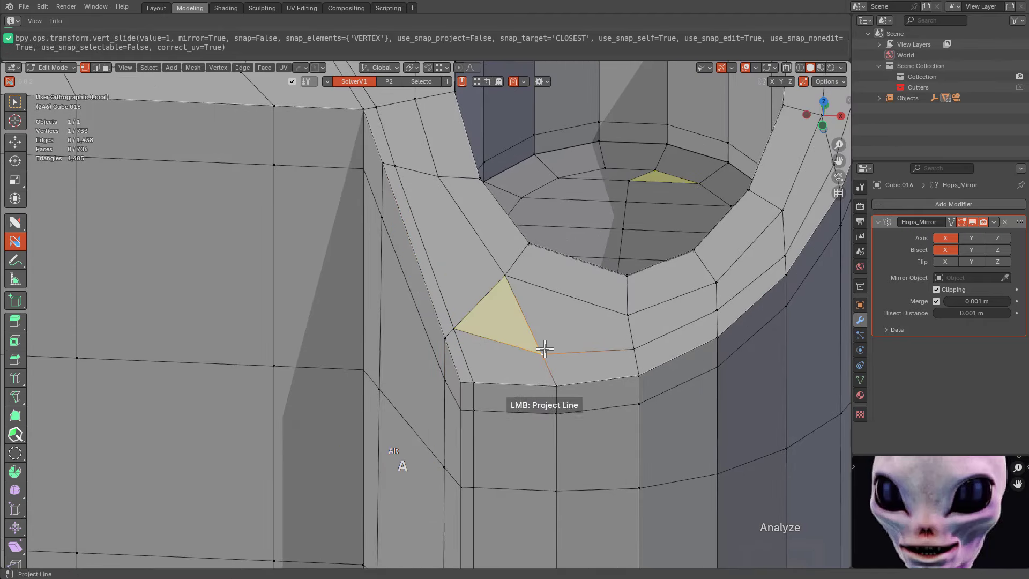
key("alt+a")
left_click_drag(543, 351, 469, 301, "shift")
key("ctrl+z")
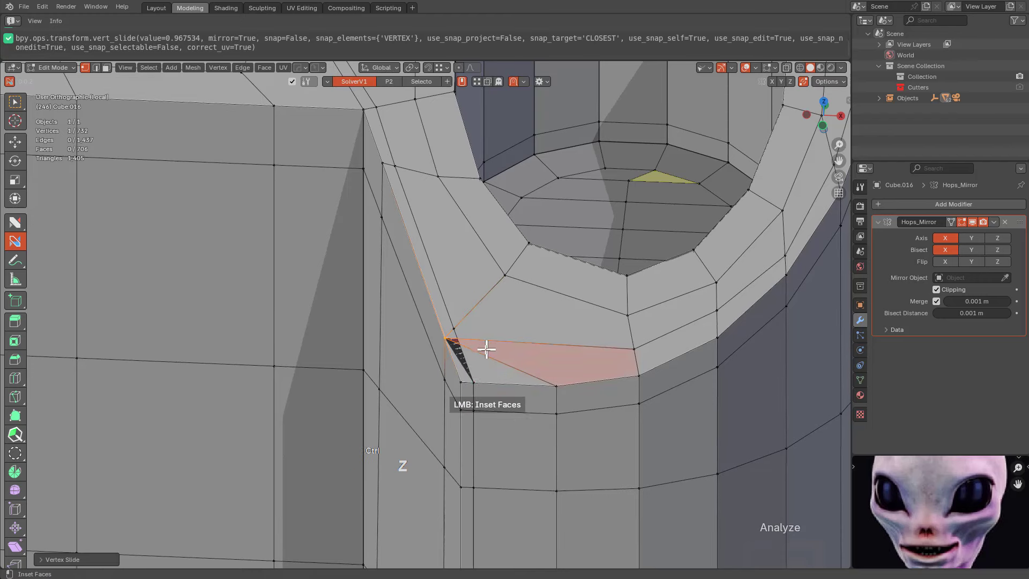
Try joining vertices around the small triangle on the slotted hole's lower rim
scroll(485, 360, "up", 4)
left_click(467, 370)
left_click(484, 341)
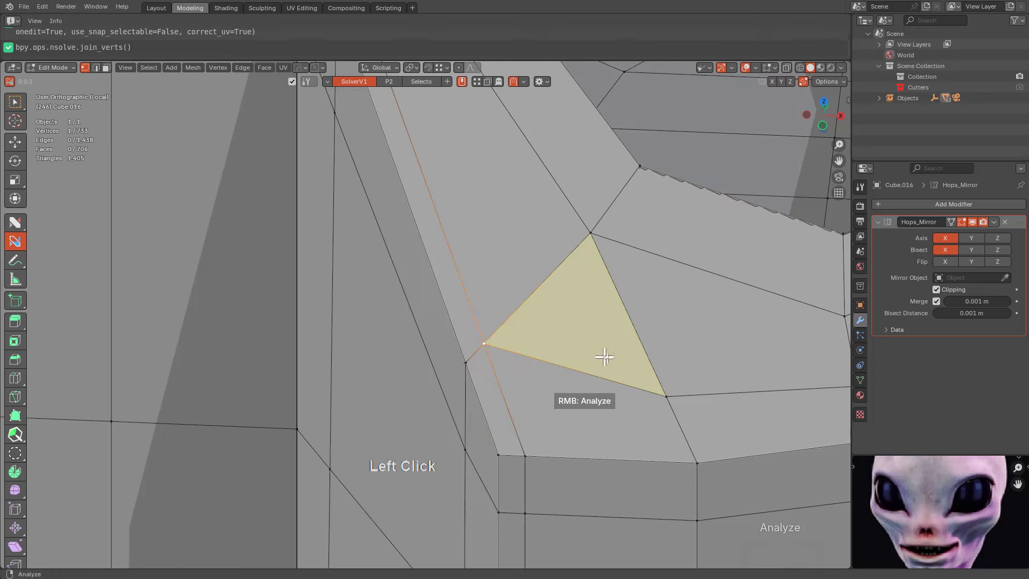
scroll(536, 360, "down", 3)
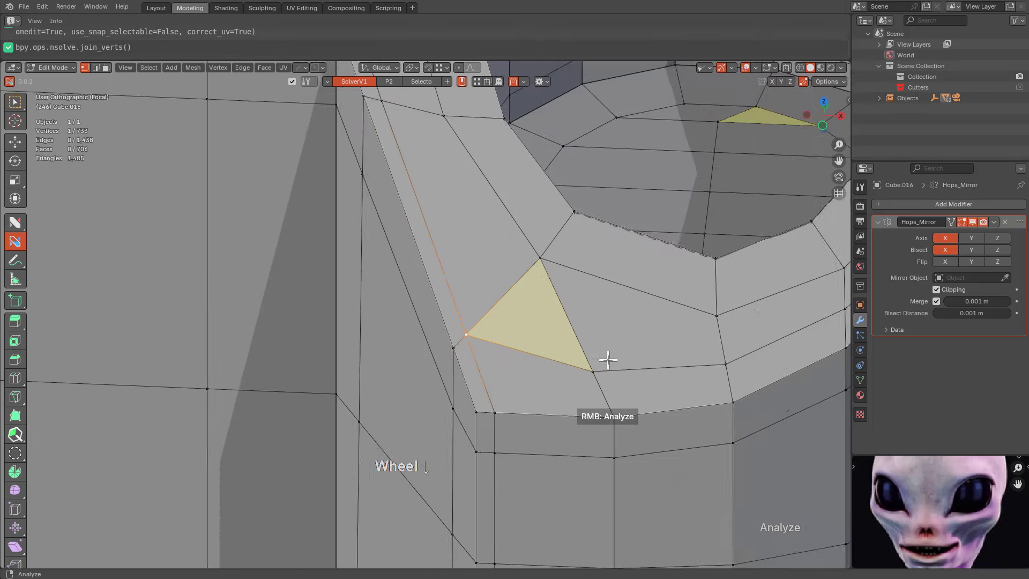
left_click(547, 351)
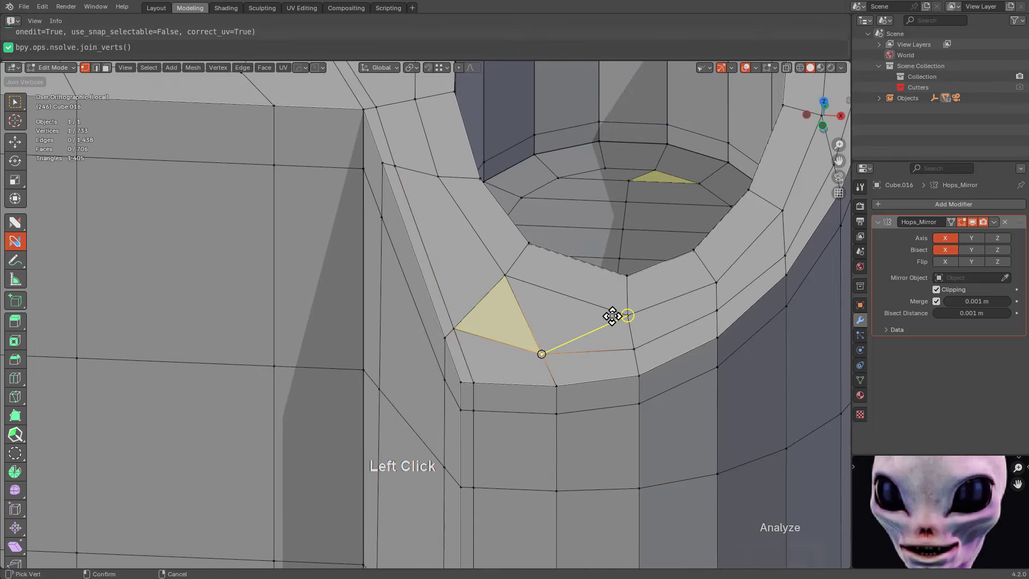
left_click(527, 321)
scroll(611, 318, "down", 3)
key("alt+a")
Subdivide the lower cross edge on the sloped side face between the slotted hole and the round recess
middle_click_drag(609, 299, 575, 321)
middle_click_drag(594, 281, 547, 361, "shift")
scroll(584, 376, "down", 3)
key("Tab")
key("Tab")
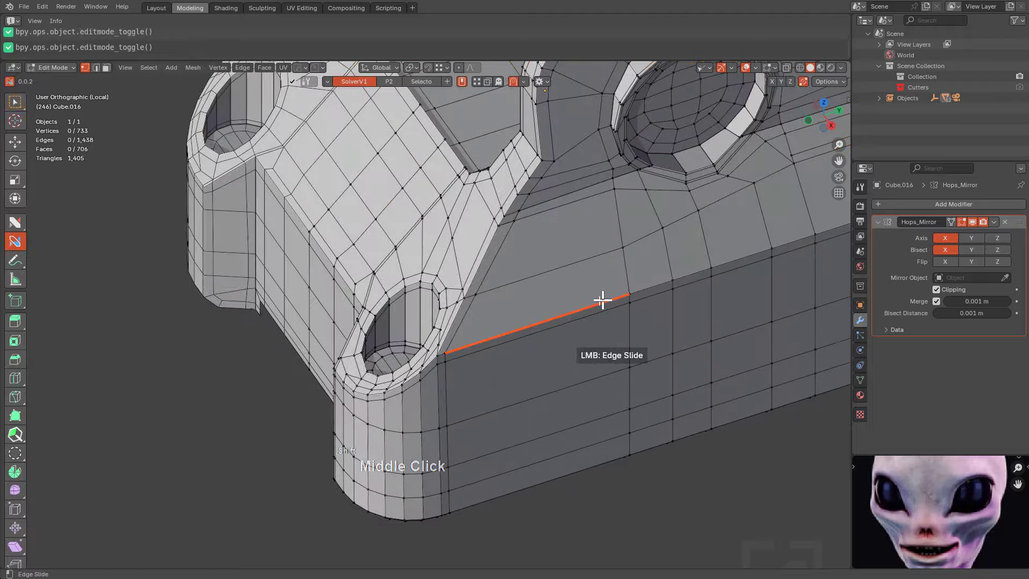
middle_click_drag(602, 298, 520, 324)
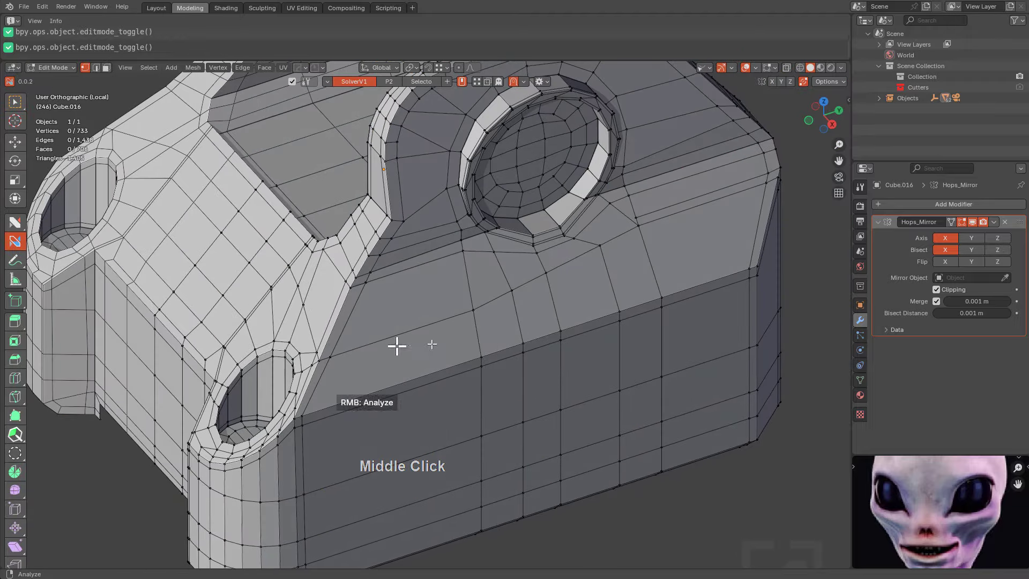
key("ctrl")
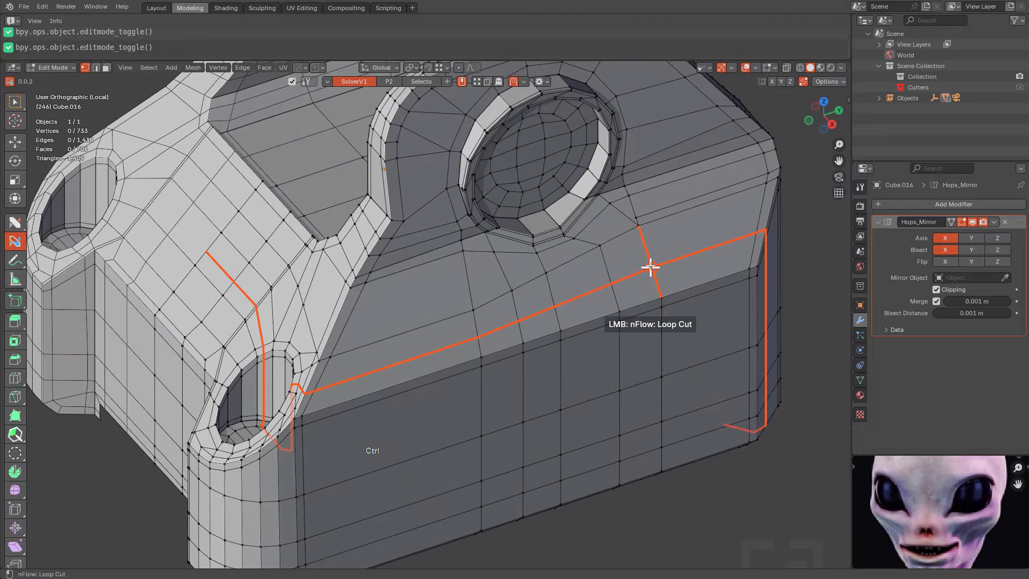
key("w")
left_click(476, 337)
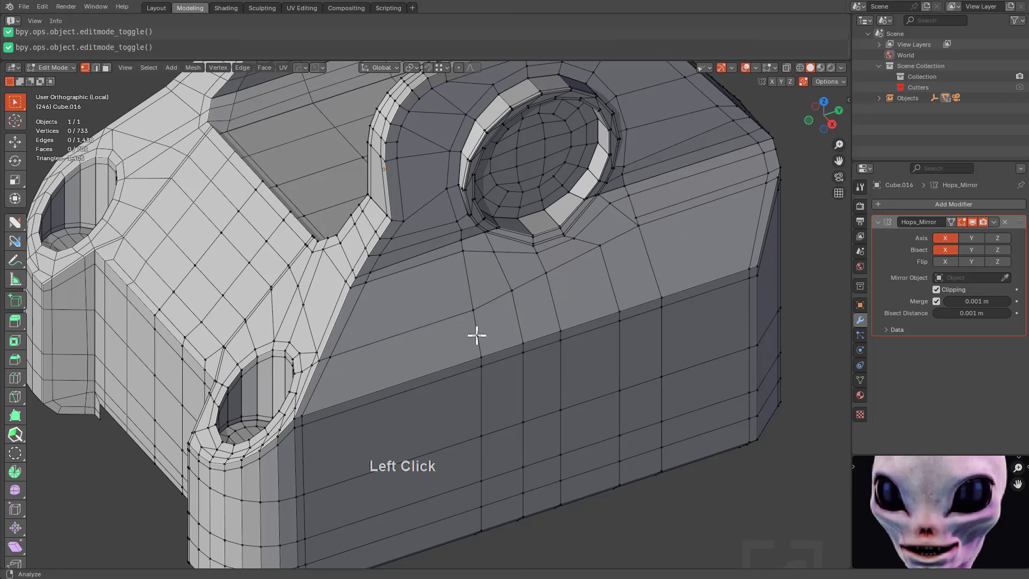
right_click(477, 336)
right_click(462, 310)
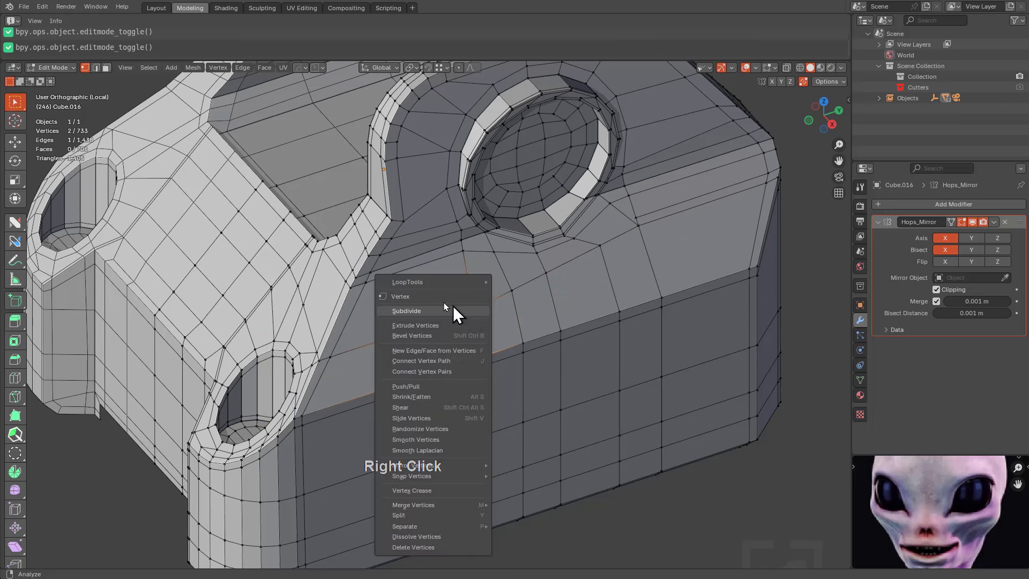
left_click(452, 306)
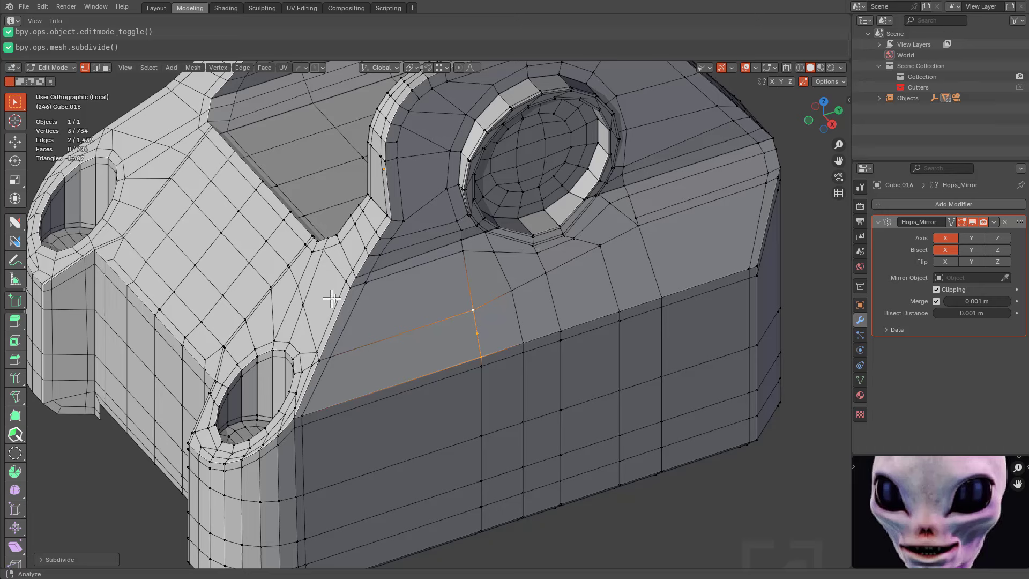
key("alt+a")
Add a loop cut near the sloped side face's lower edge and slide the subdivided edge's middle vertex down in line with it
left_click(426, 299)
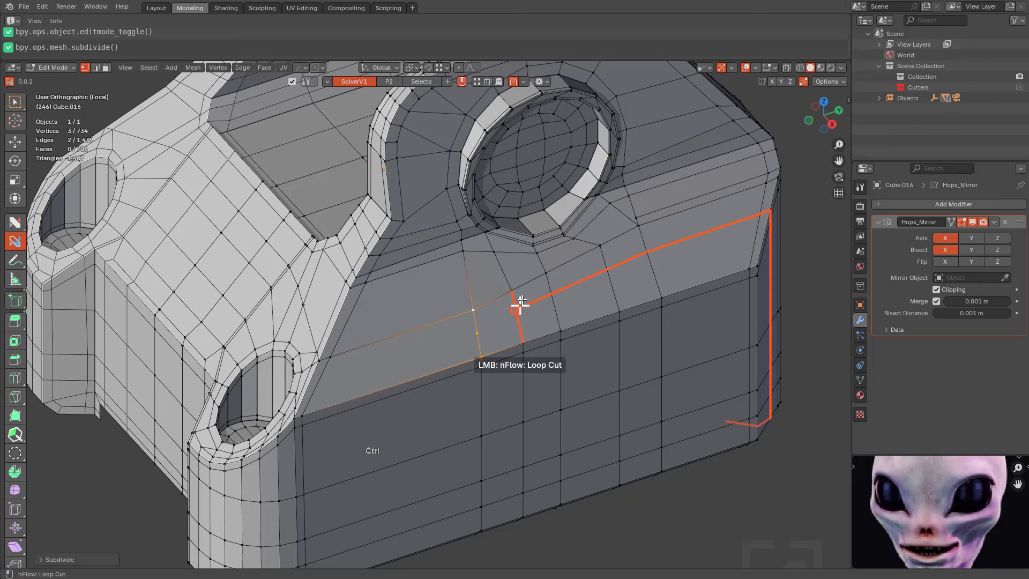
left_click(521, 333, "ctrl")
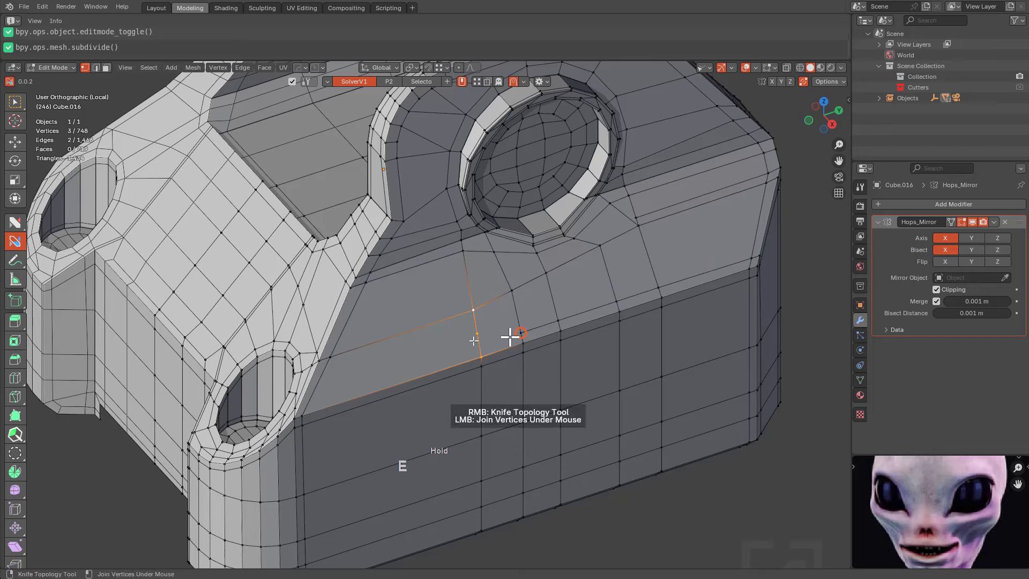
left_click(478, 332)
left_click_drag(478, 333, 483, 348, "shift")
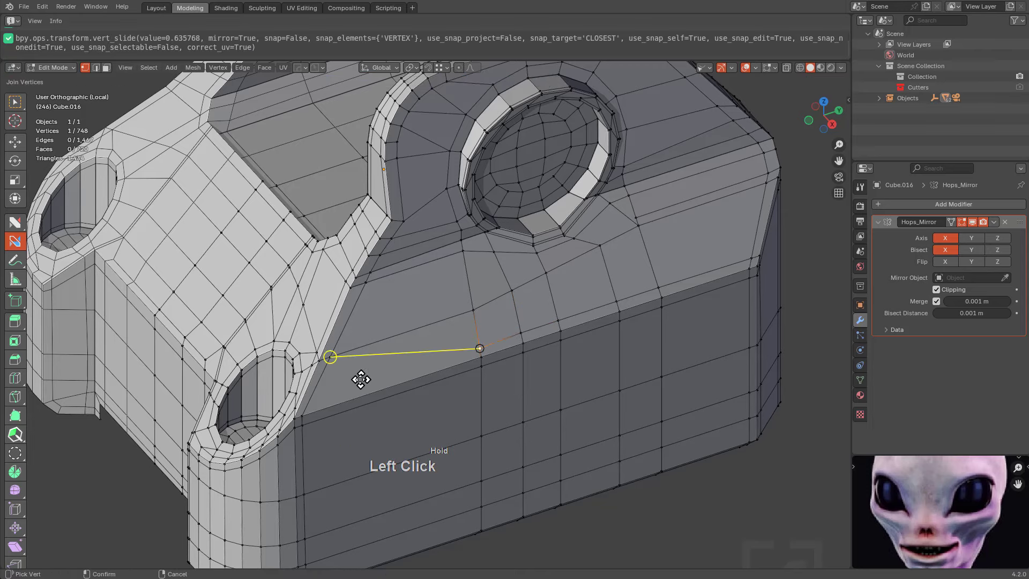
Continue the new support edge across the sloped side face to the outer edge beside the slotted hole
middle_click_drag(361, 381, 548, 279, "shift")
right_click(458, 284)
scroll(549, 278, "up", 4)
left_click_drag(658, 211, 430, 377)
scroll(484, 314, "up", 2)
Slide the vertices along the edge beside the slotted hole and dissolve the diagonal edge between the thin triangles
left_click_drag(429, 310, 412, 371)
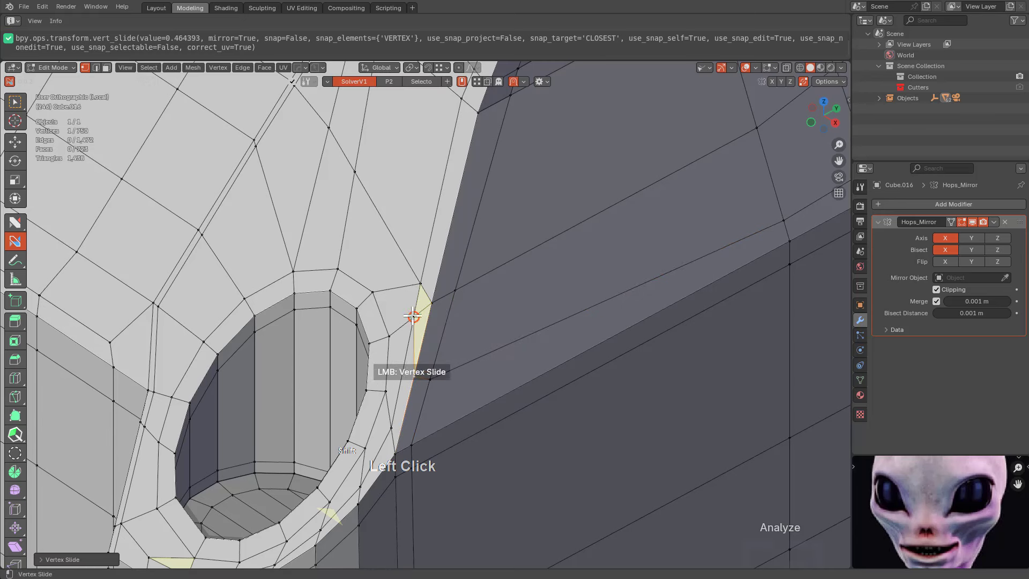
left_click_drag(413, 316, 407, 353)
left_click(422, 318)
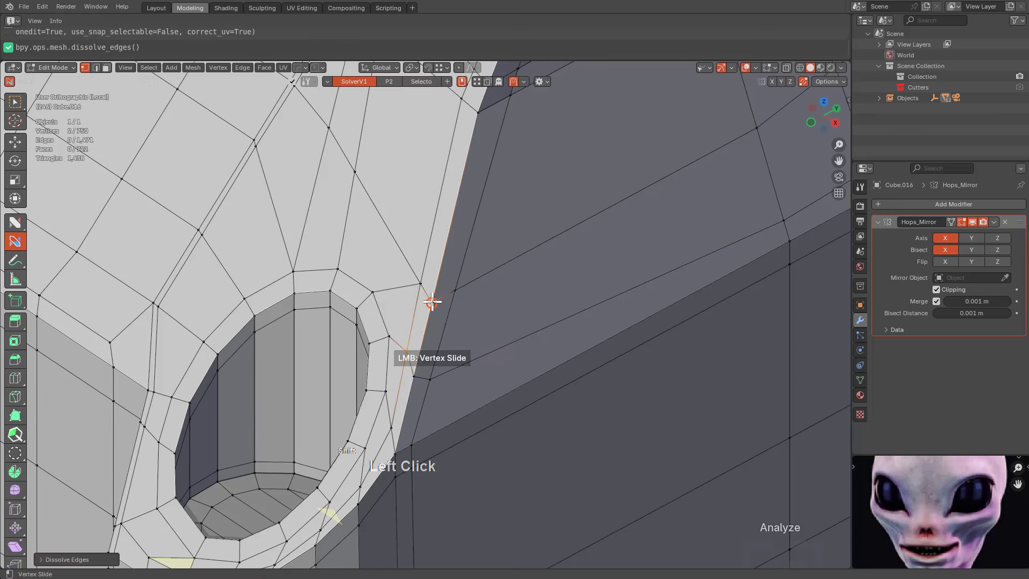
left_click_drag(432, 302, 428, 288)
Edge slide the two short cross edges beside the slotted hole up along the body's outer edge
scroll(433, 361, "down", 3)
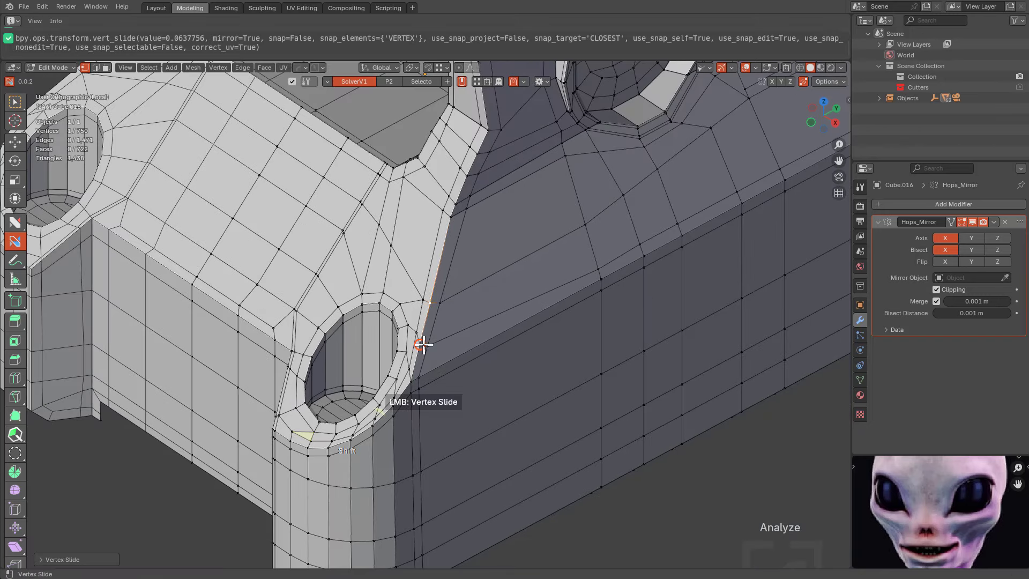
scroll(425, 345, "up", 4)
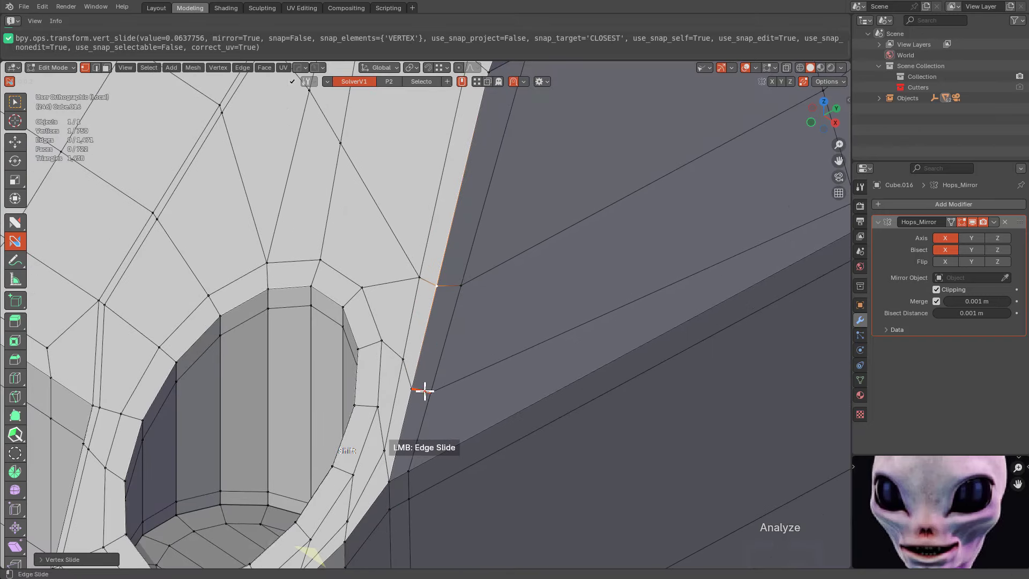
left_click_drag(424, 391, 451, 288, "shift")
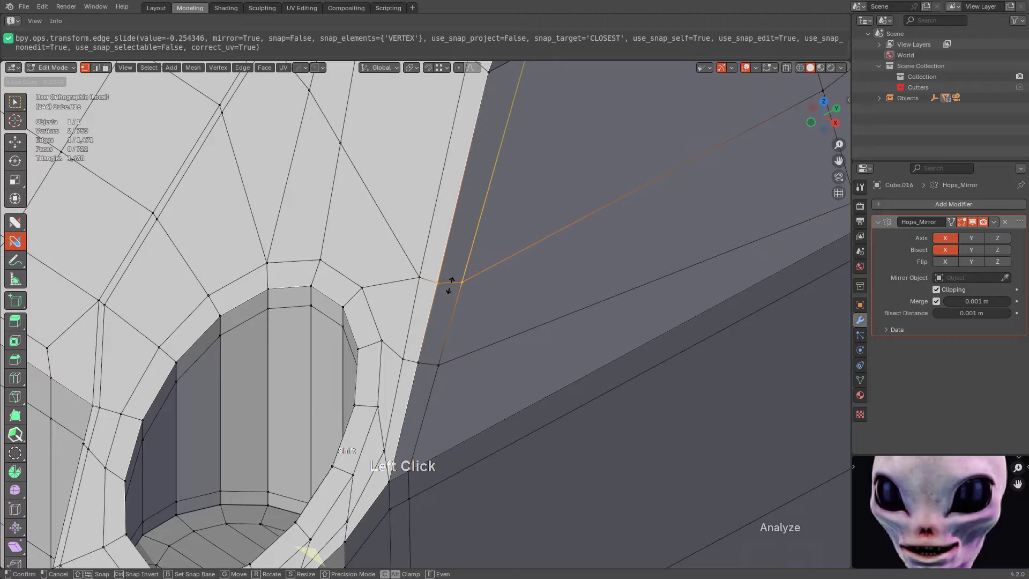
scroll(537, 304, "down", 5)
scroll(537, 305, "down", 4)
Return to Object Mode and add a level 2 Subdivision modifier to the body
key("Tab")
middle_click_drag(517, 333, 539, 388)
key("alt+a")
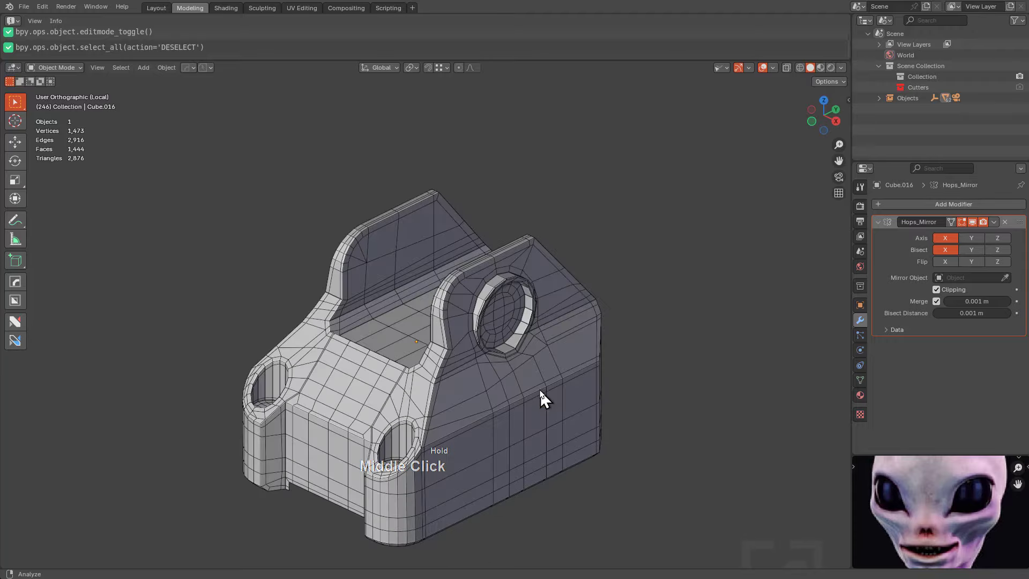
left_click(539, 388)
key("ctrl+1")
key("ctrl+2")
Turn off the wireframe overlay, select the body and open its modifier list in HOps Helper
middle_click_drag(558, 437, 524, 350, "shift")
scroll(542, 390, "down", 1)
key("alt+v")
left_click(497, 402)
key("alt+a")
scroll(524, 350, "up", 1)
left_click(525, 350)
key("ctrl+grave")
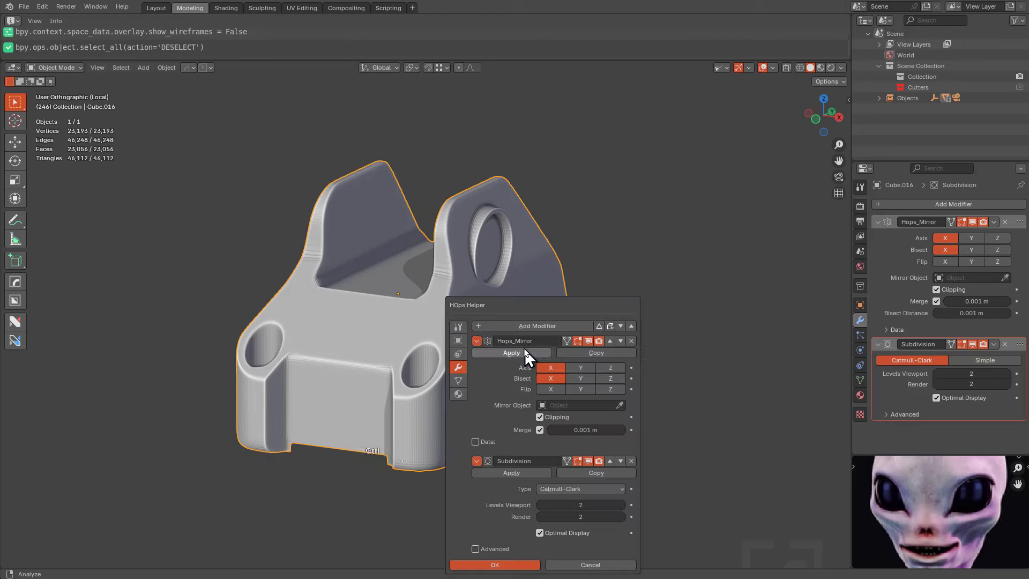
Shade the body smooth from the HOps Helper's general settings and turn the wireframe overlay back on
left_click(462, 328)
left_click(501, 329)
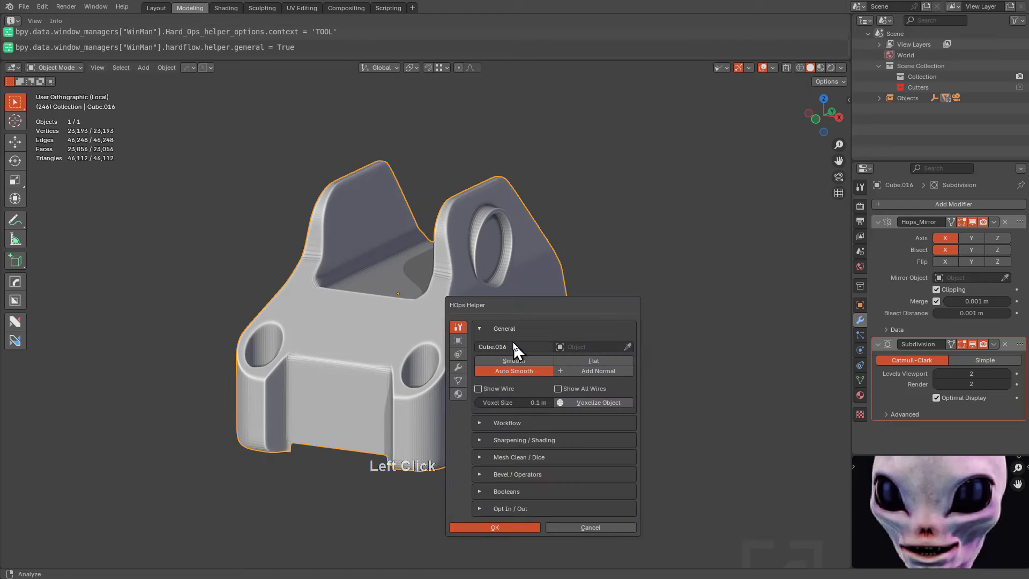
left_click(523, 364)
scroll(485, 395, "up", 3)
middle_click_drag(485, 395, 424, 372)
scroll(509, 324, "down", 2)
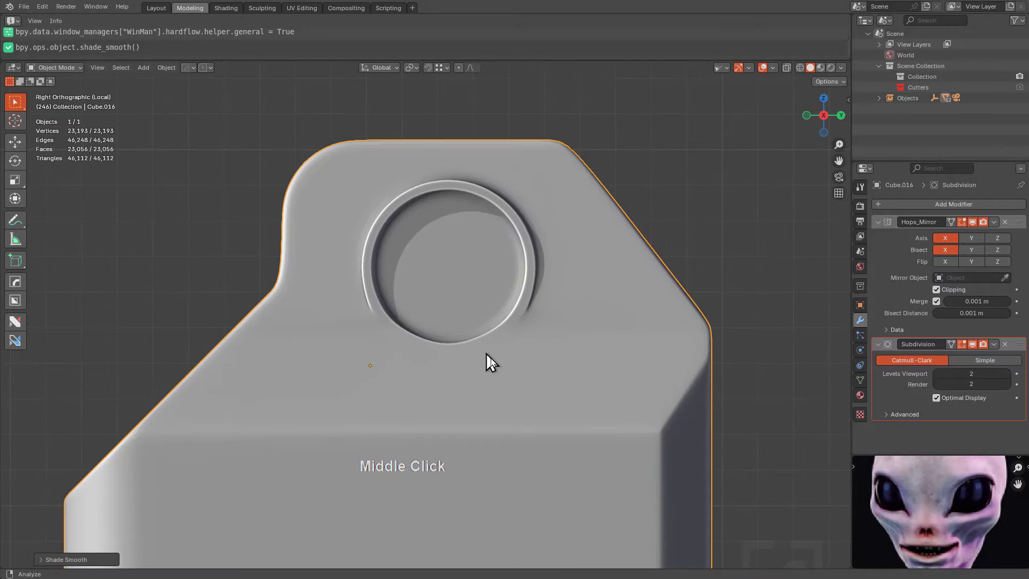
middle_click_drag(487, 352, 542, 398)
key("v")
left_click(538, 387)
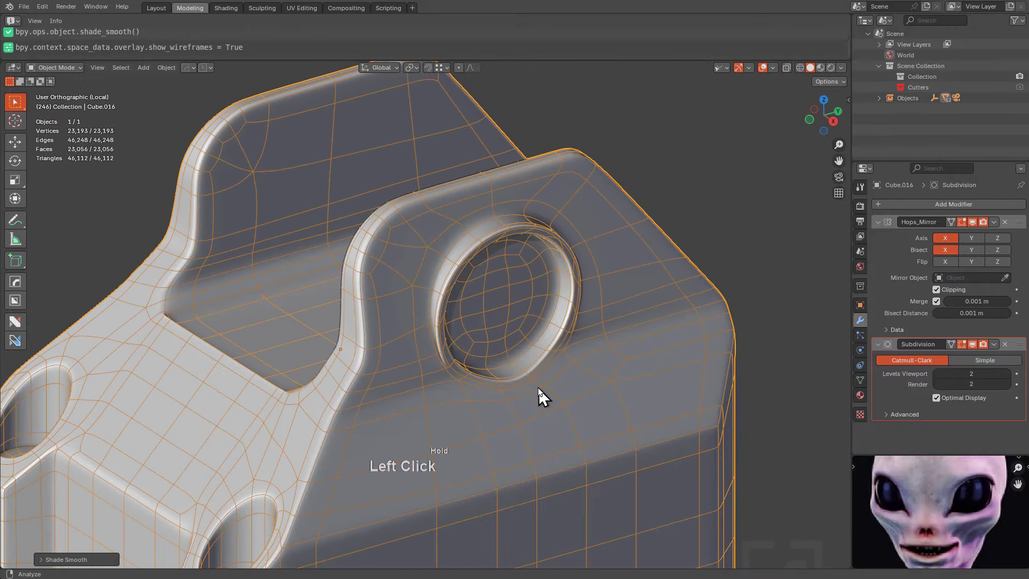
Enter Edit Mode at the circular side recess and turn off the Subdivision modifier's Edit Mode display
key("Tab")
middle_click_drag(563, 370, 518, 305)
scroll(602, 356, "up", 2)
middle_click_drag(518, 306, 564, 320)
left_click(965, 346)
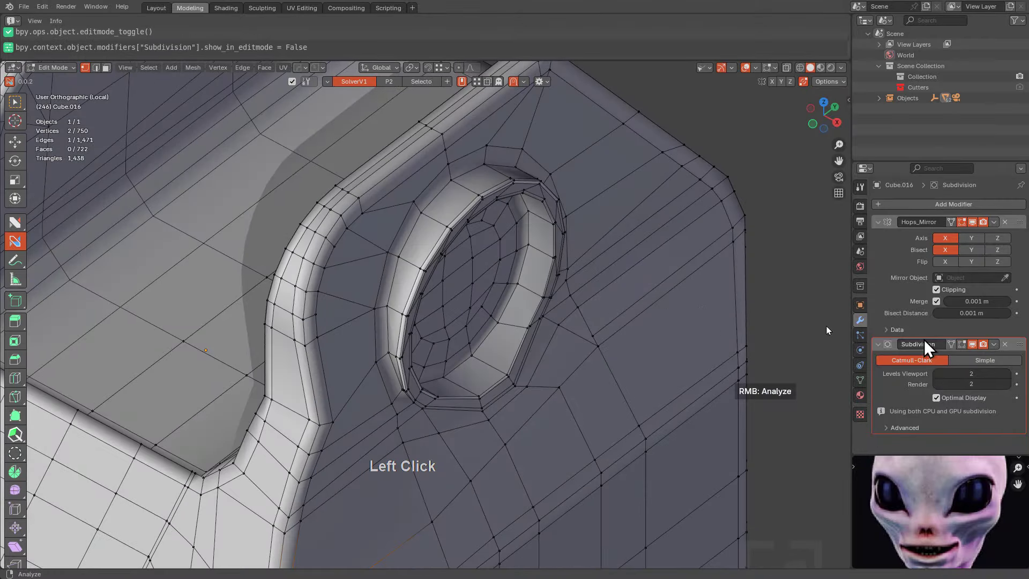
Add two edge loops around the inner wall of the circular side recess, return to Object Mode and deselect everything
key("ctrl")
left_click(503, 324, "ctrl")
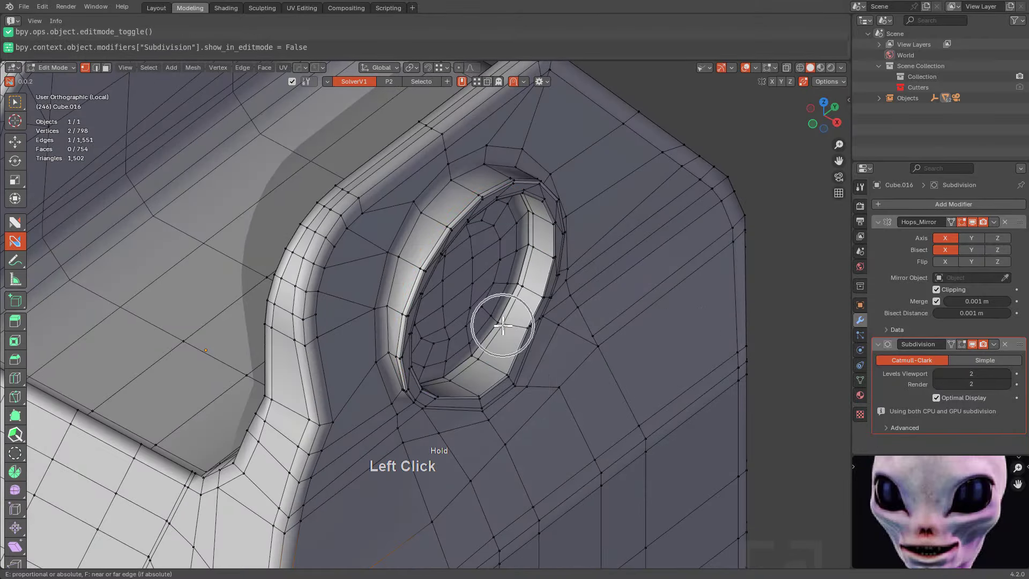
left_click_drag(501, 325, 515, 329)
key("ctrl")
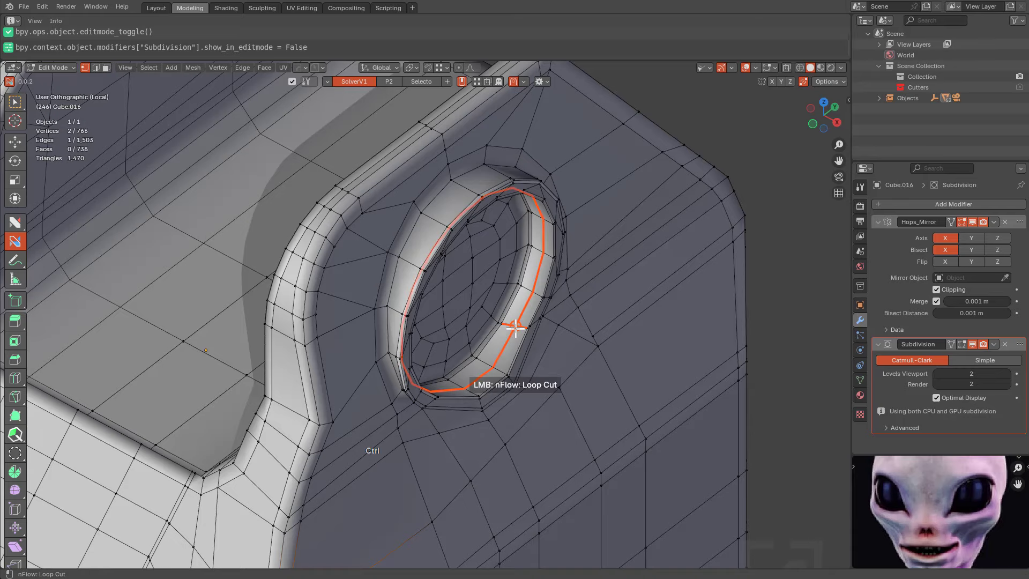
left_click(515, 328, "ctrl")
middle_click_drag(522, 329, 464, 368)
key("Tab")
middle_click_drag(568, 401, 540, 389)
scroll(604, 340, "down", 4)
key("alt+a")
middle_click_drag(540, 389, 621, 295, "shift")
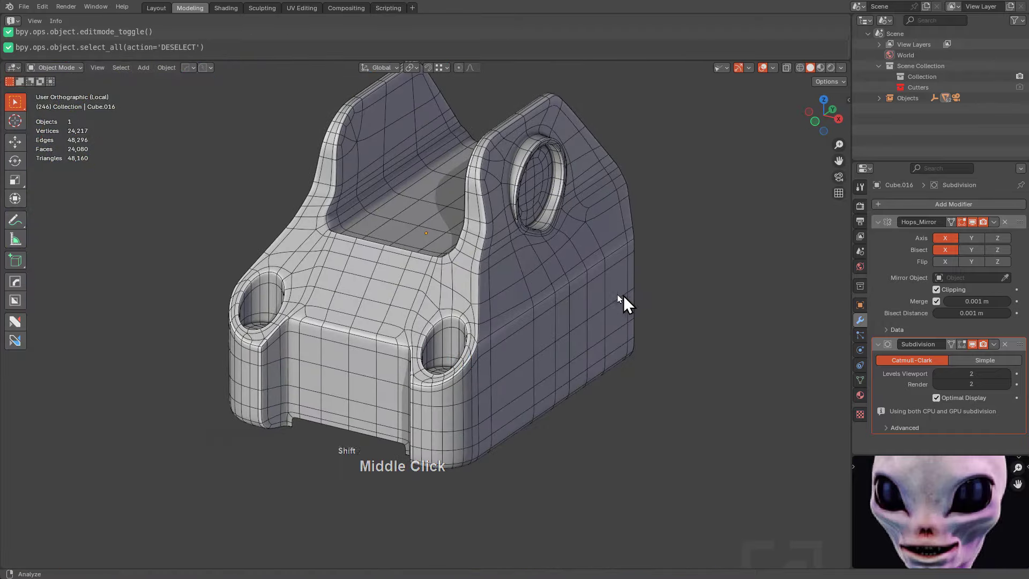
In Edit Mode, add two support loops with nFlow Loop Cut around the body's rounded lower edge, one on each side of the bend
scroll(621, 296, "up", 2)
middle_click_drag(587, 338, 517, 323)
key("Tab")
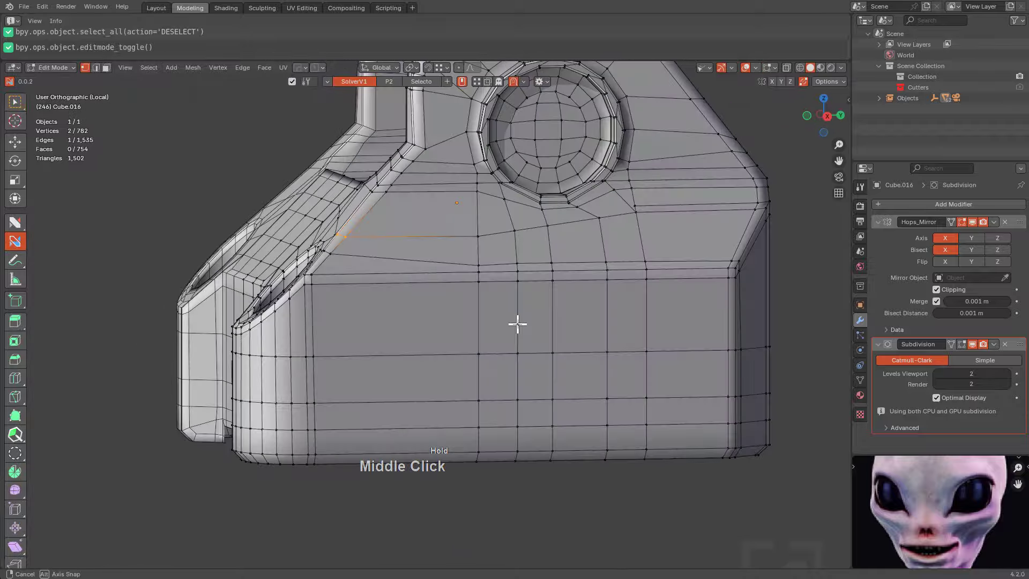
key("Tab")
middle_click_drag(478, 356, 487, 284)
key("Tab")
scroll(344, 329, "up", 2)
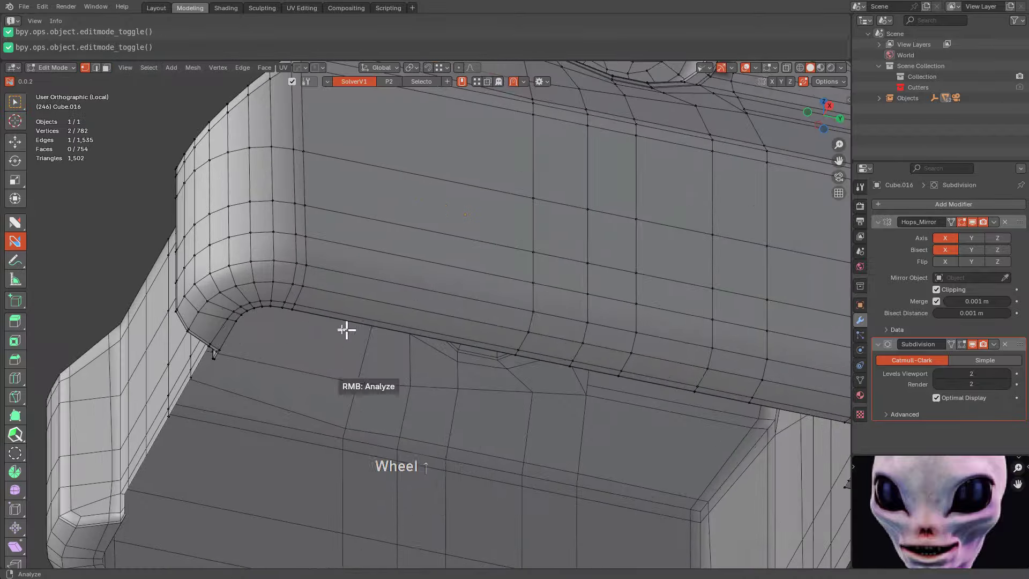
middle_click_drag(345, 329, 616, 378)
scroll(615, 365, "up", 2)
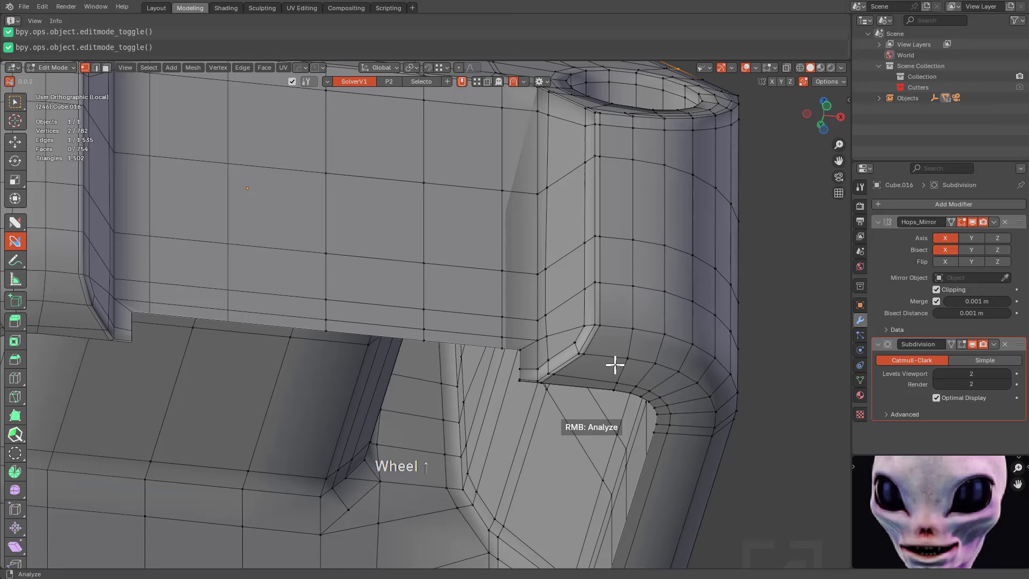
left_click(594, 332)
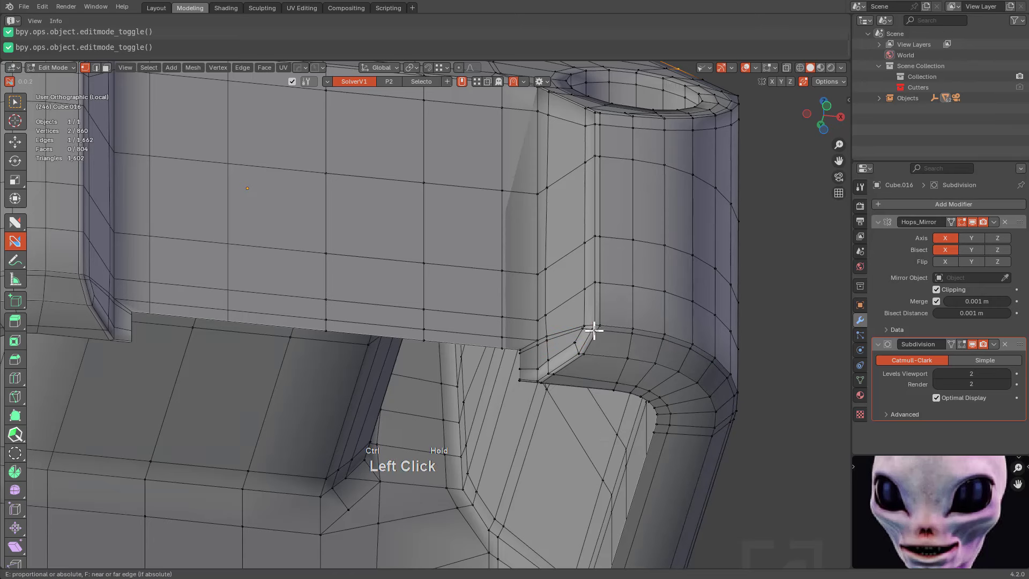
left_click_drag(627, 348, 629, 357)
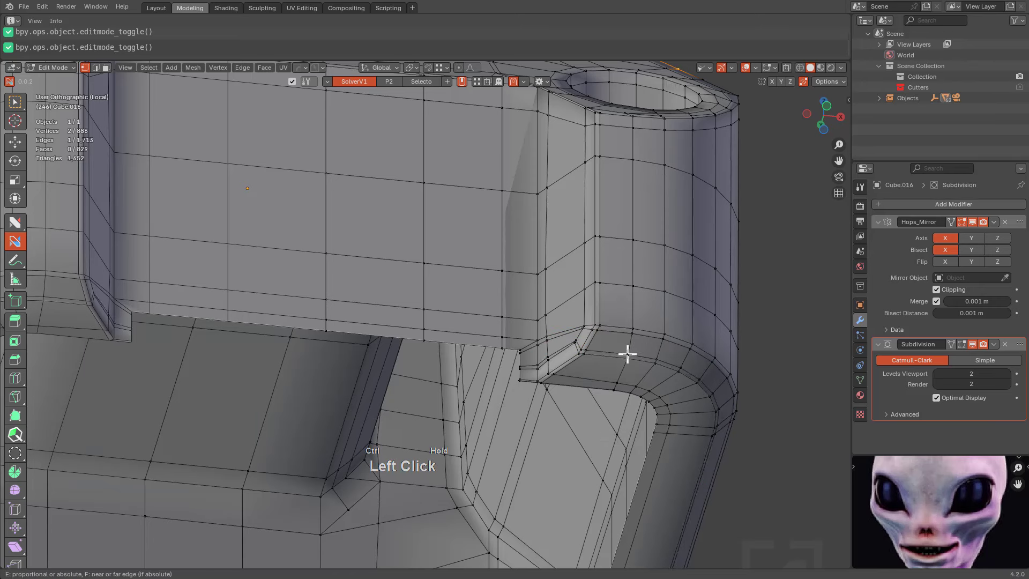
Examine the body's underside rim and rear notch from below, comparing the subdivided result with the base mesh
middle_click_drag(660, 386, 443, 408)
key("Tab")
scroll(506, 302, "down", 2)
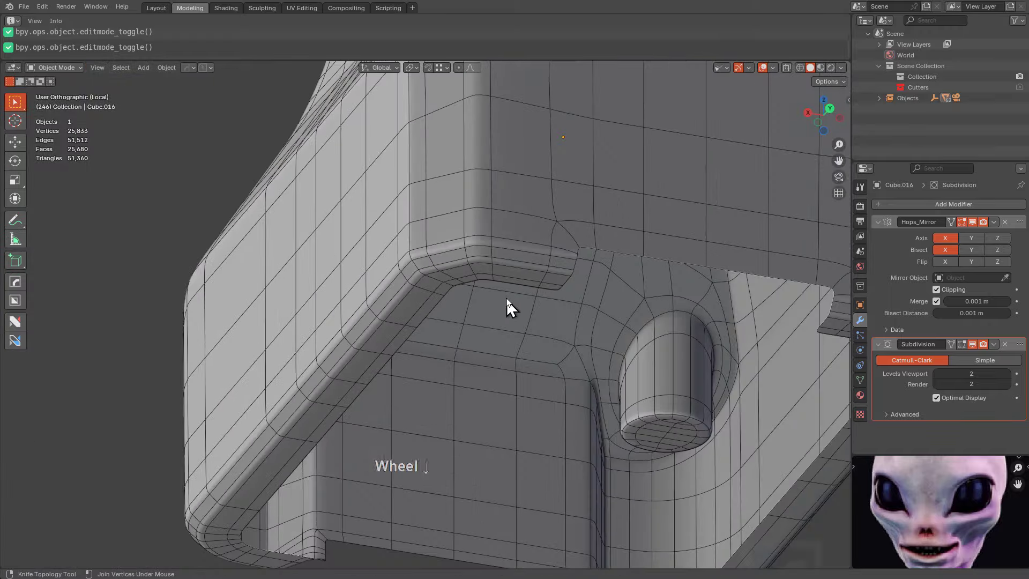
key("Tab")
middle_click_drag(507, 300, 548, 378)
key("Tab")
scroll(512, 324, "down", 2)
scroll(548, 379, "down", 2)
middle_click_drag(591, 452, 529, 322)
scroll(530, 320, "up", 3)
key("Tab")
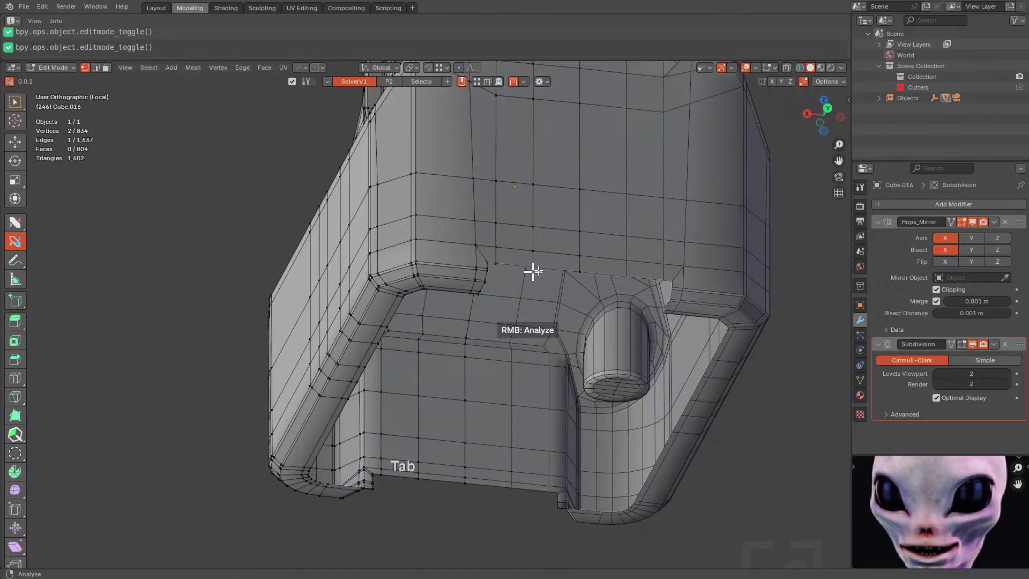
Add a support loop with nFlow Loop Cut at the corner of the rear underside notch and return to Object Mode
scroll(533, 230, "up", 3)
key("ctrl")
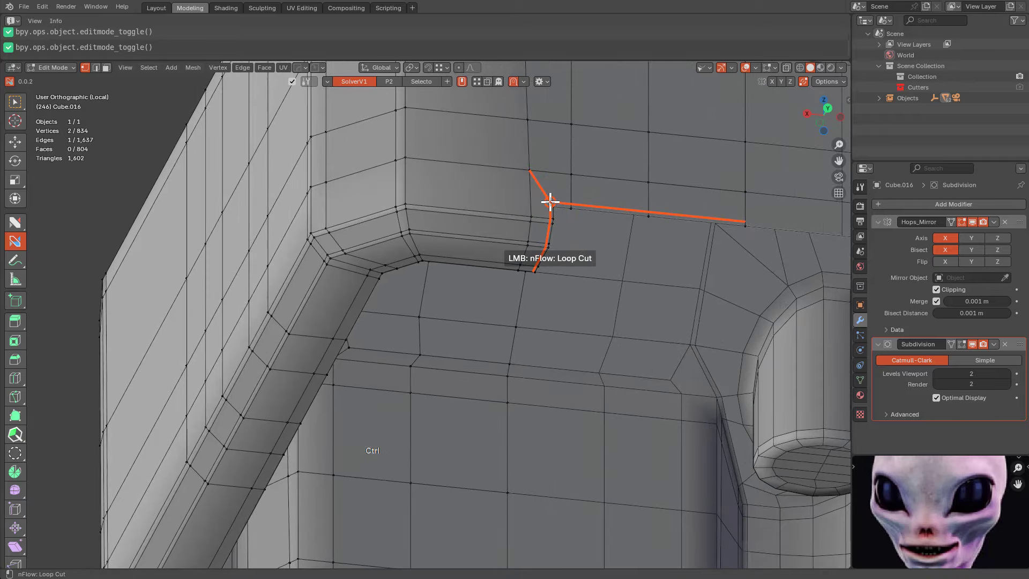
left_click(550, 201, "ctrl")
scroll(420, 304, "down", 4)
key("Tab")
scroll(420, 307, "down", 2)
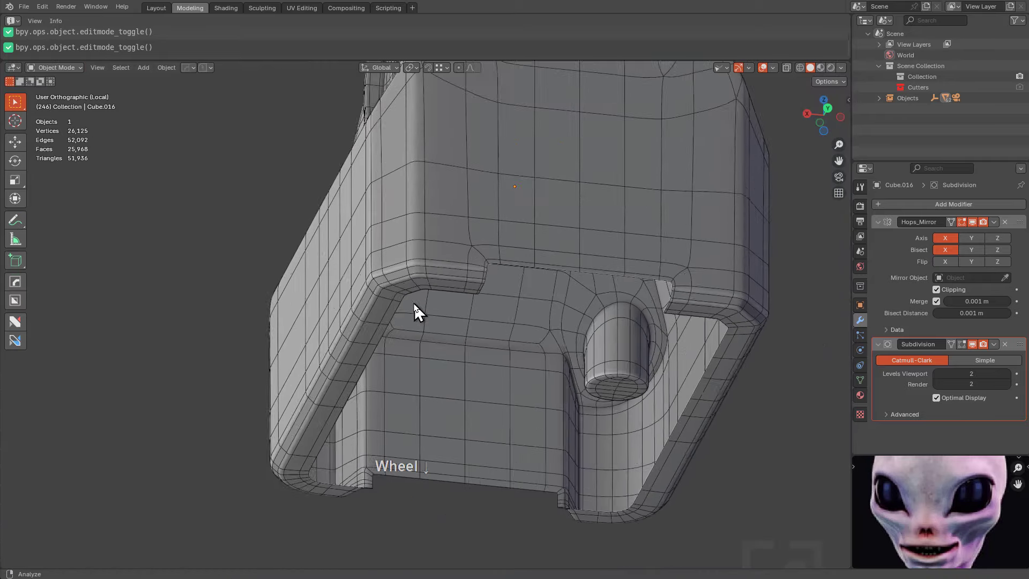
Leave local view and review the whole gun through the turntable camera with overlays hidden and shown, playing the animation
middle_click_drag(420, 310, 568, 362)
key("alt+v")
left_click(554, 319)
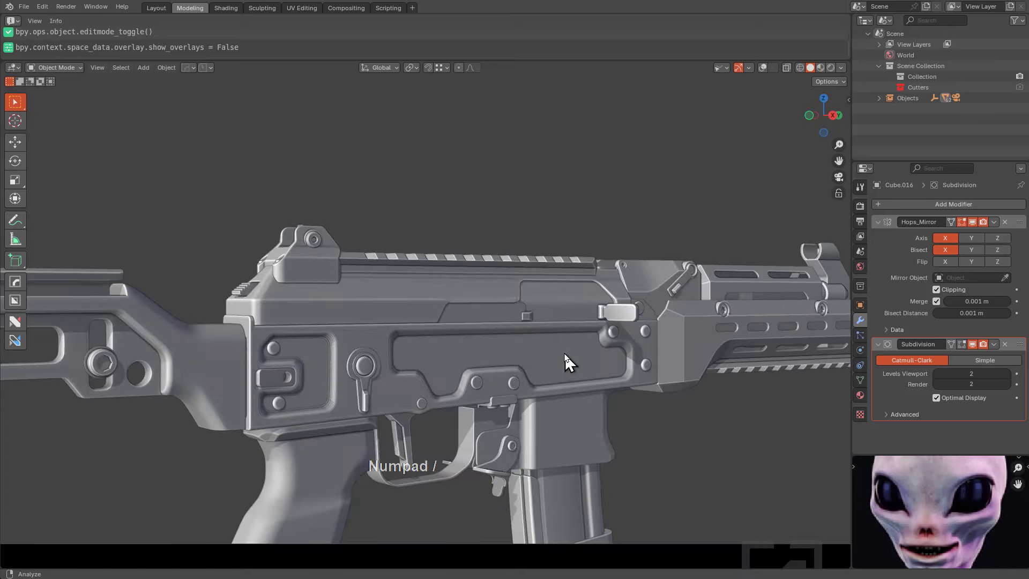
key("alt+v")
left_click(568, 363)
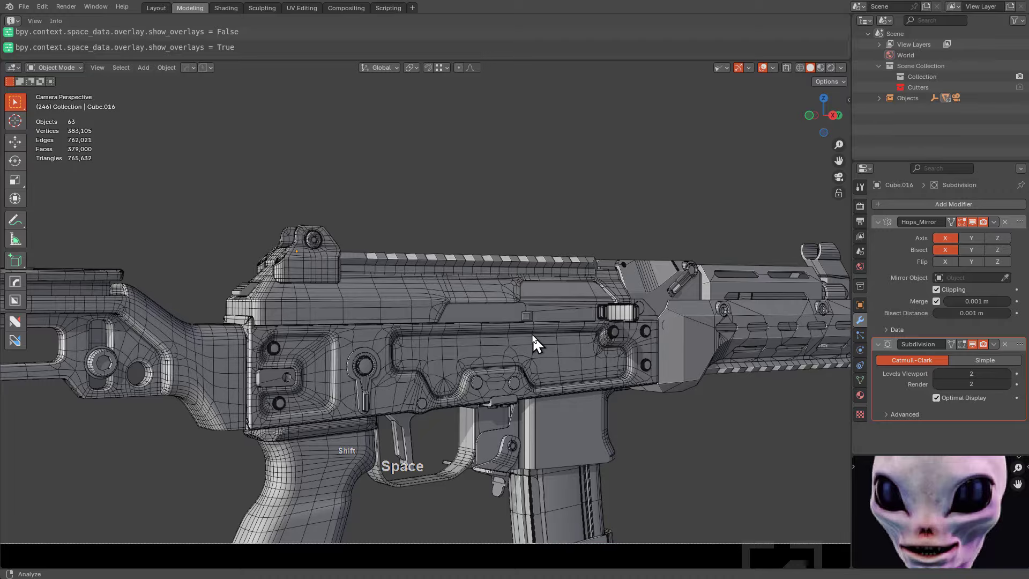
left_click(583, 169)
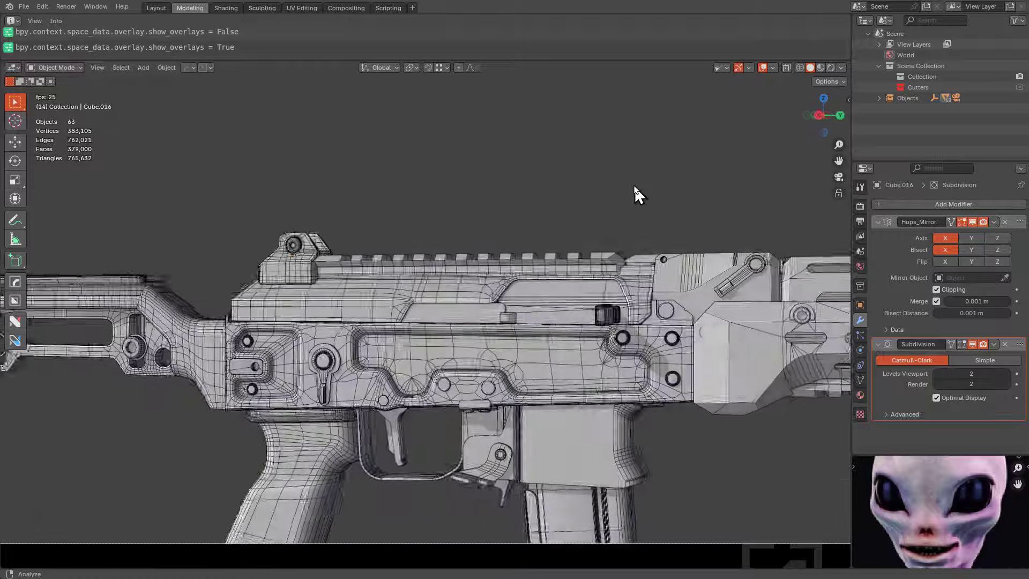
key("Escape")
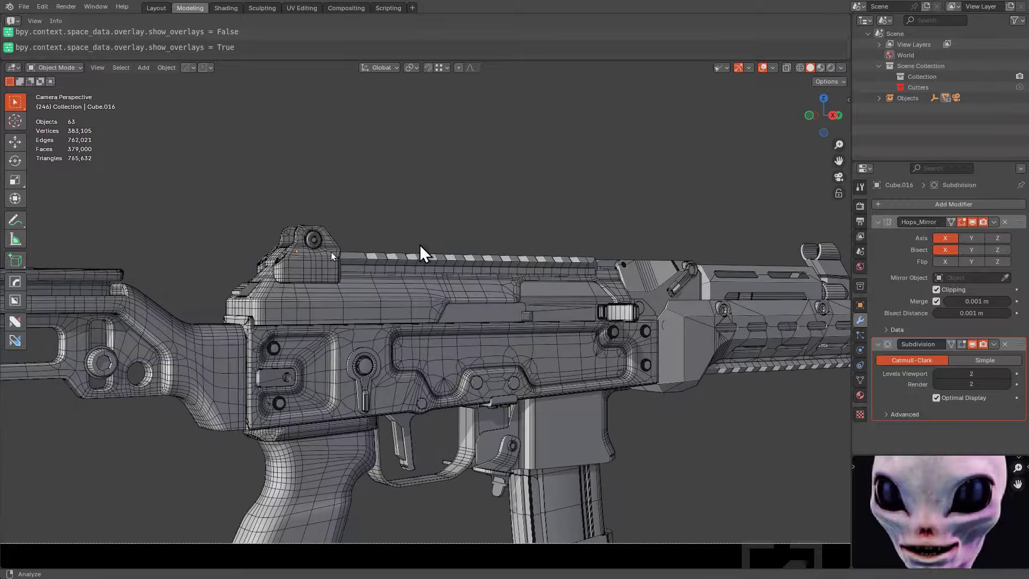
Isolate the rear sight body in local view and examine its wireframe through the camera while the turntable animation plays
key("KP_Divide")
key("KP_0")
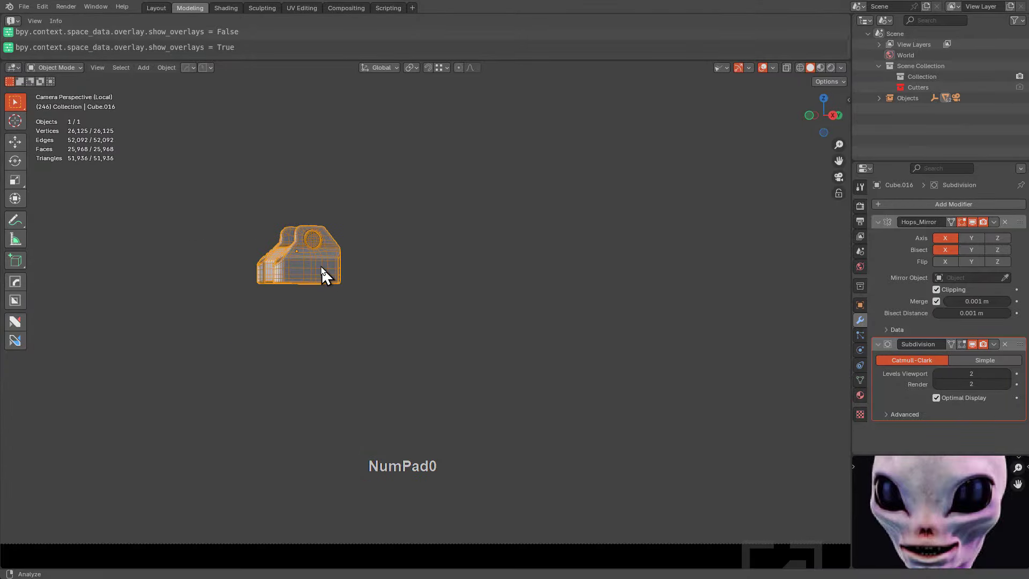
scroll(320, 268, "up", 3)
scroll(566, 308, "up", 9)
middle_click_drag(236, 250, 420, 346, "shift")
key("shift+space")
key("alt+a")
scroll(558, 292, "down", 4)
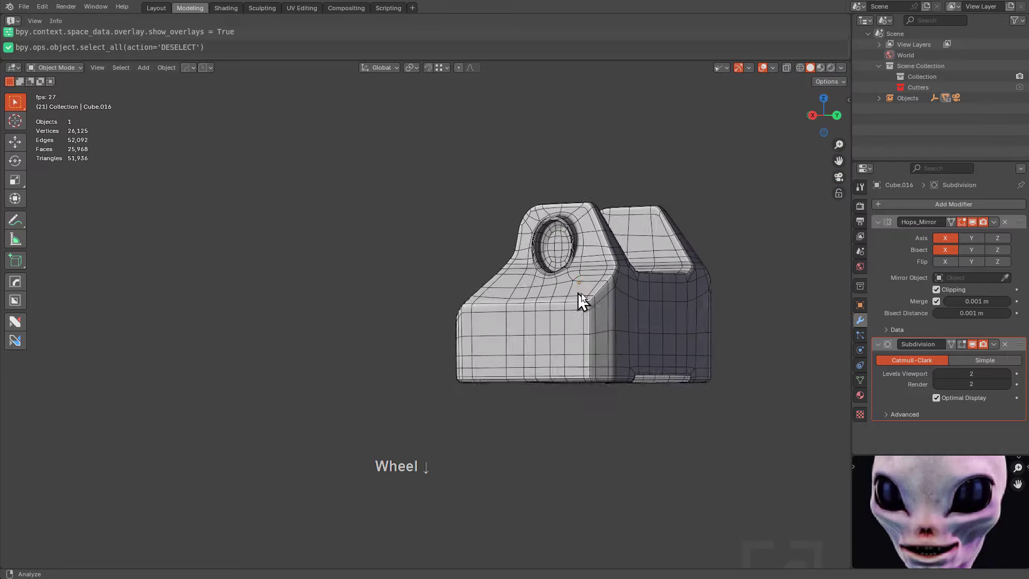
middle_click_drag(577, 292, 375, 264, "shift")
scroll(374, 264, "down", 1)
middle_click_drag(492, 269, 154, 276, "shift")
scroll(153, 276, "down", 3)
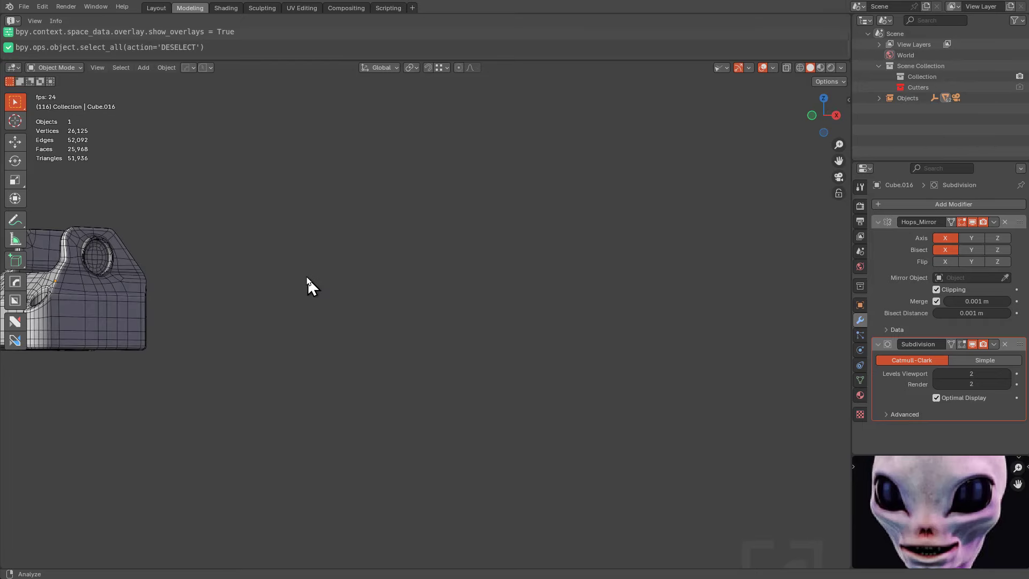
scroll(304, 278, "down", 7)
key("Escape")
Leave local view, make empties visible and raise Hops_Cam_Empty about 0.153 m along global Z
key("KP_Divide")
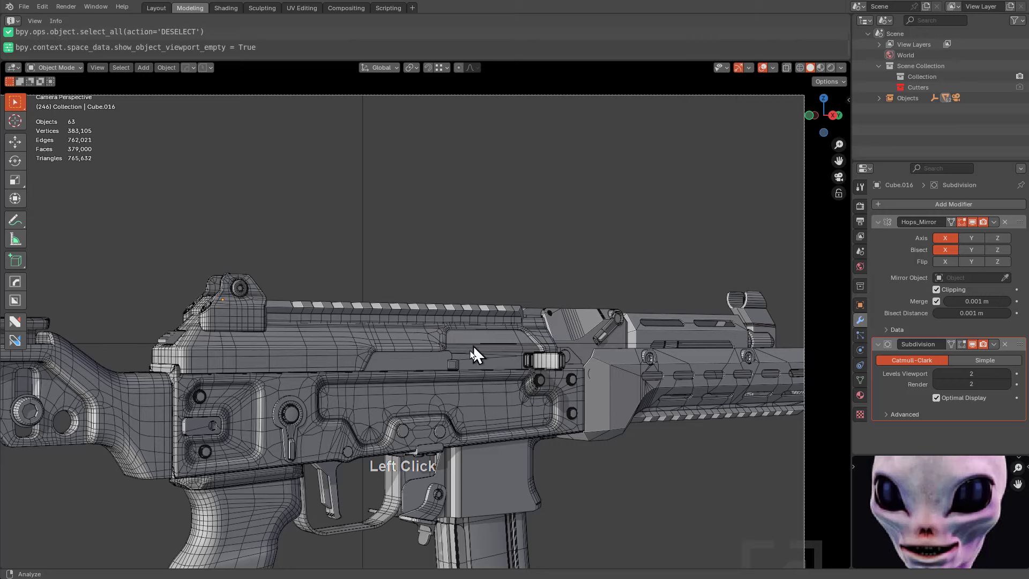
scroll(472, 348, "down", 2)
middle_click_drag(418, 396, 466, 334, "shift")
left_click(432, 181)
key("g")
key("z")
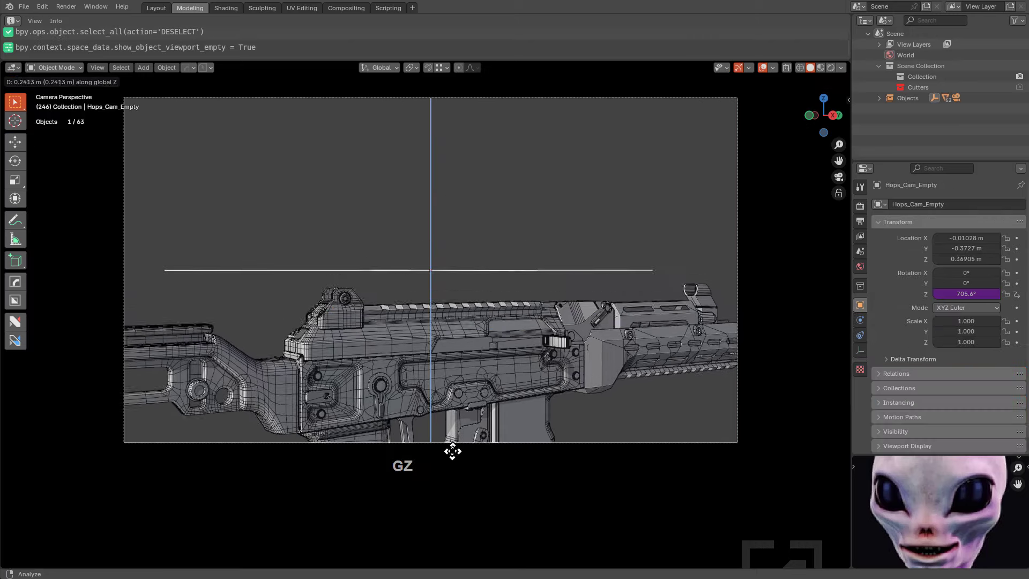
left_click(453, 459)
Move Hops_Cam_Empty about -0.394 m along global Y and lower it about 0.061 m along global Z
key("g")
key("y")
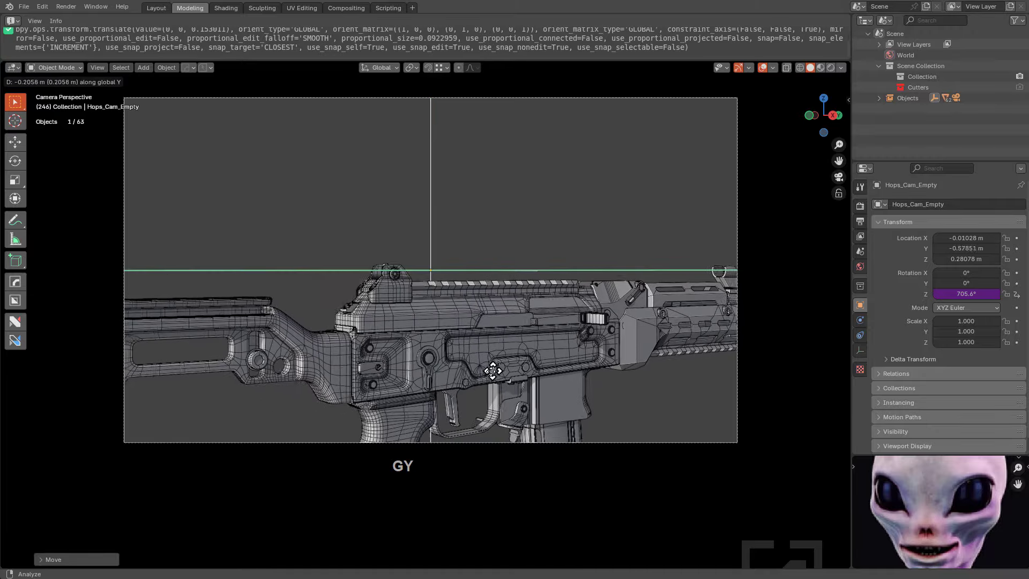
left_click(489, 271)
scroll(489, 272, "up", 5)
key("g")
key("z")
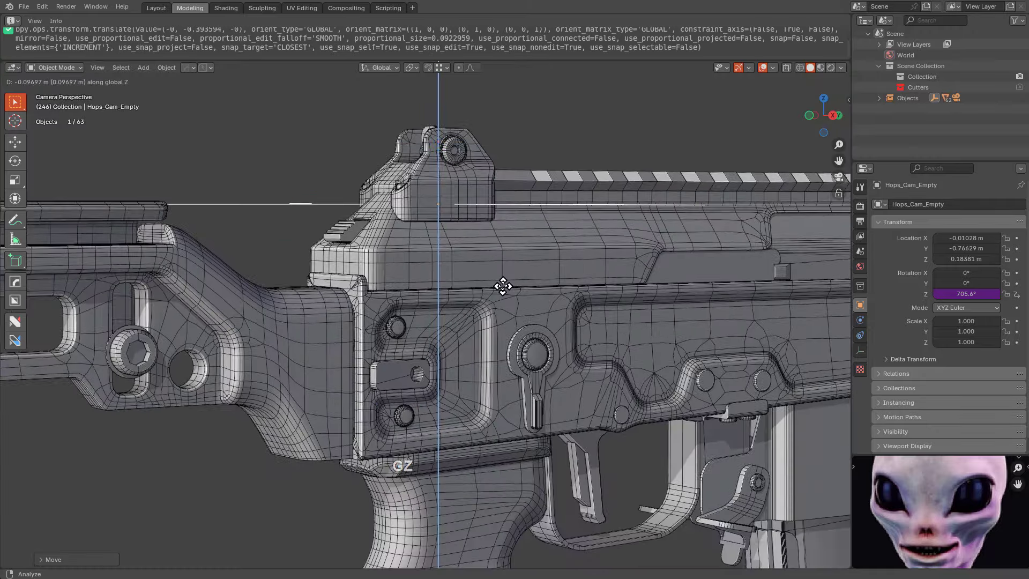
left_click(502, 286)
In the front view, shift Hops_Cam_Empty about 0.014 m in X and 0.003 m in Z to centre it on the rear sight
key("KP_Decimal")
scroll(512, 316, "up", 3)
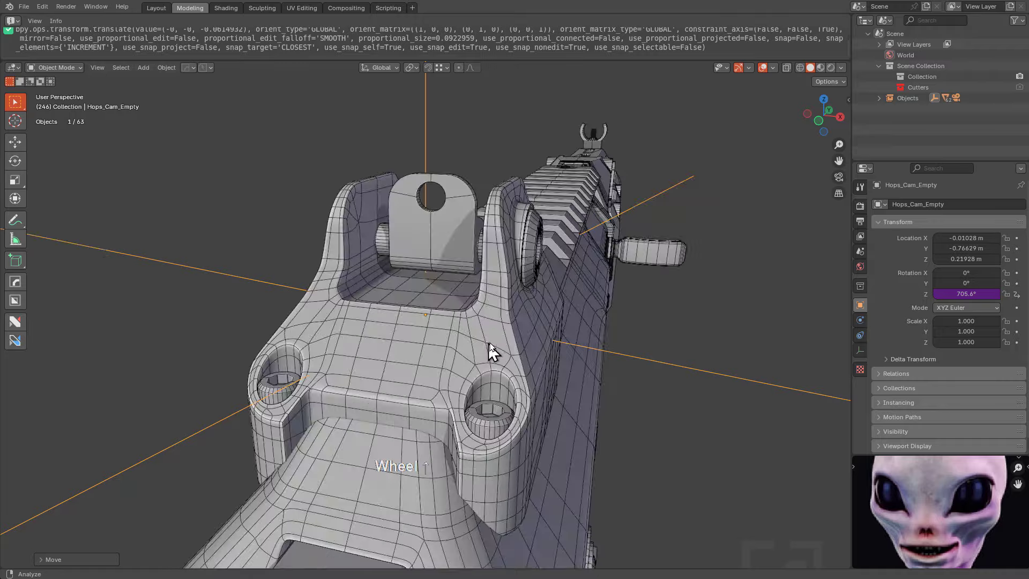
middle_click_drag(489, 343, 509, 325)
key("KP_1")
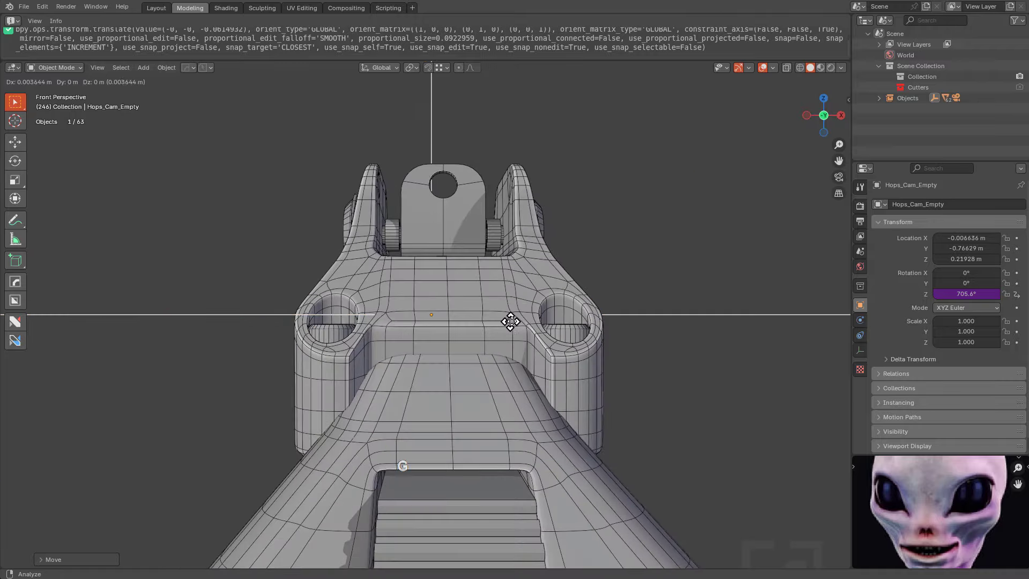
key("KP_0")
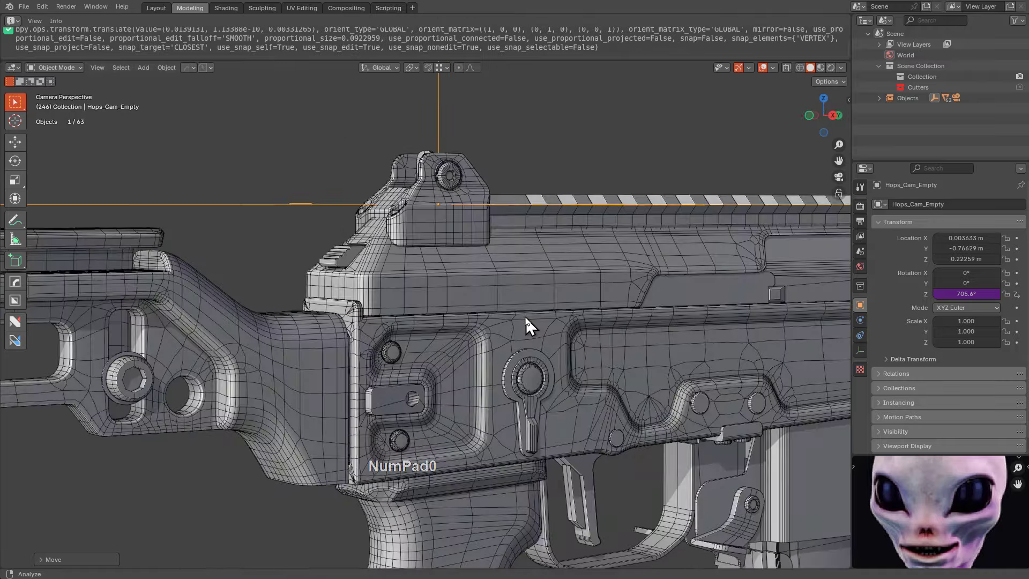
Isolate the rear sight body again and examine its subdivided wireframe from all sides while the recentred turntable animation plays
key("KP_Add")
left_click(446, 231)
key("KP_Divide")
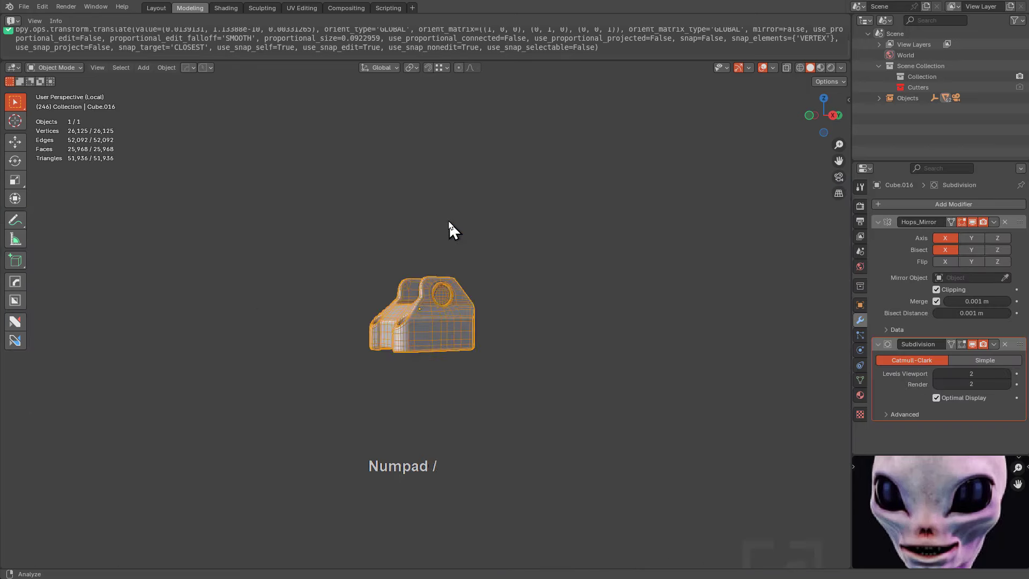
key("KP_0")
key("KP_0")
scroll(449, 230, "down", 3)
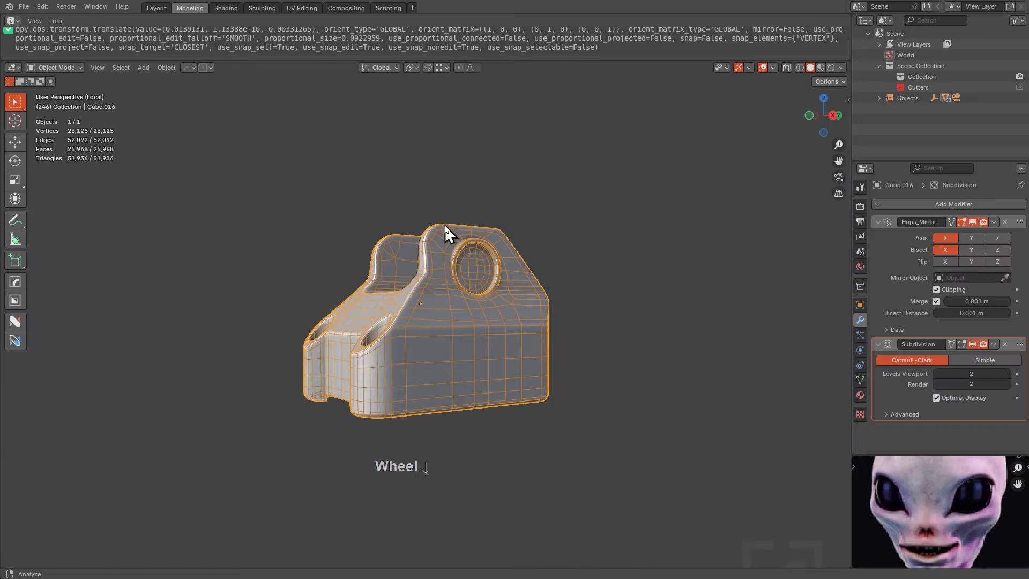
key("KP_0")
key("alt+a")
scroll(466, 209, "up", 3)
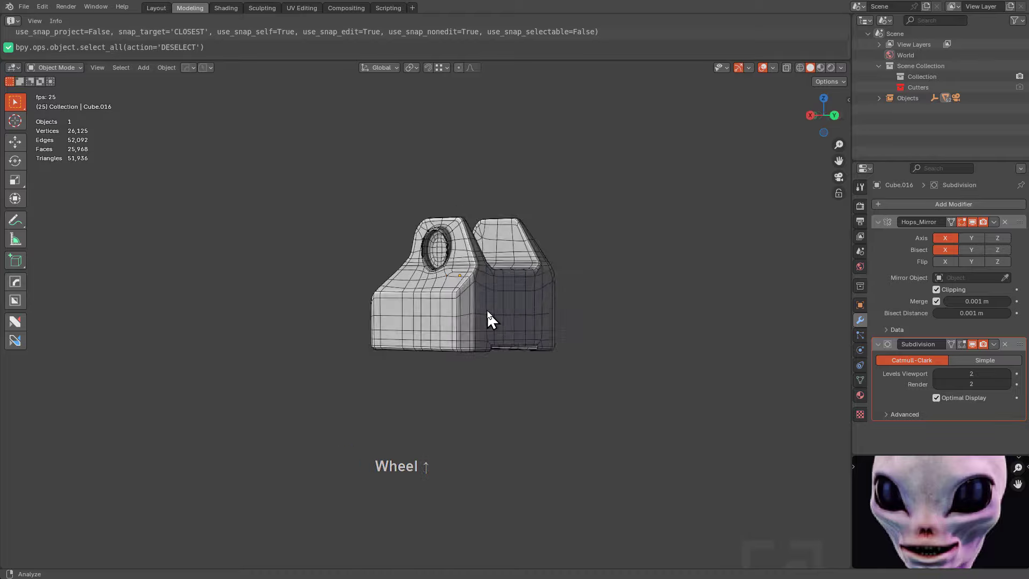
middle_click_drag(489, 316, 512, 271)
scroll(704, 262, "down", 1)
middle_click_drag(767, 263, 709, 262)
scroll(709, 262, "up", 1)
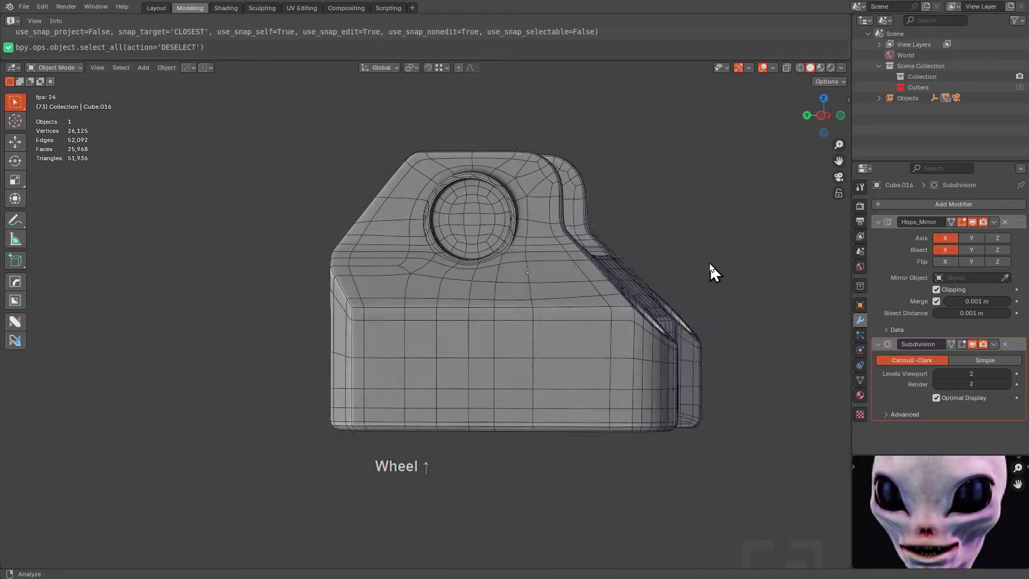
scroll(752, 256, "up", 1)
middle_click_drag(804, 259, 710, 254)
middle_click_drag(785, 260, 740, 252, "shift")
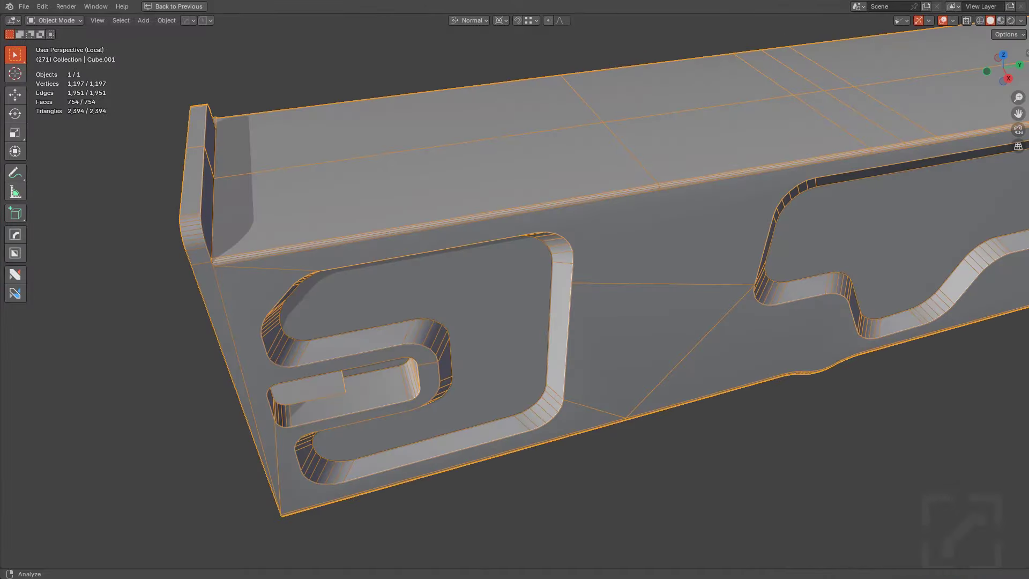
Add smart-loop and offset-edges behaviors to the nFlow Selecto preset, restrict the second to edges, and offset the small side slot's rim
middle_click_drag(643, 257, 693, 272)
key("q")
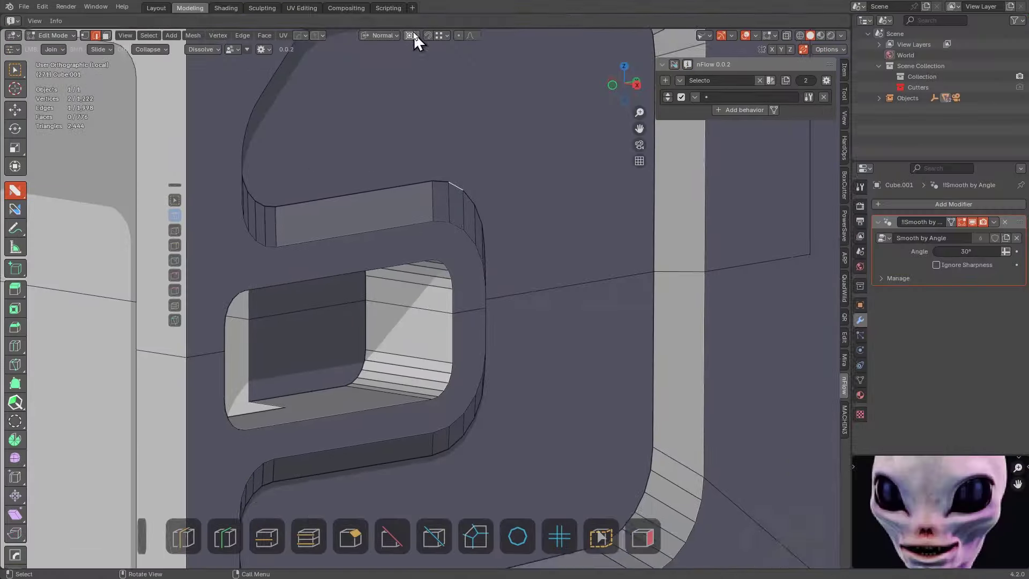
left_click(797, 230)
left_click(395, 271)
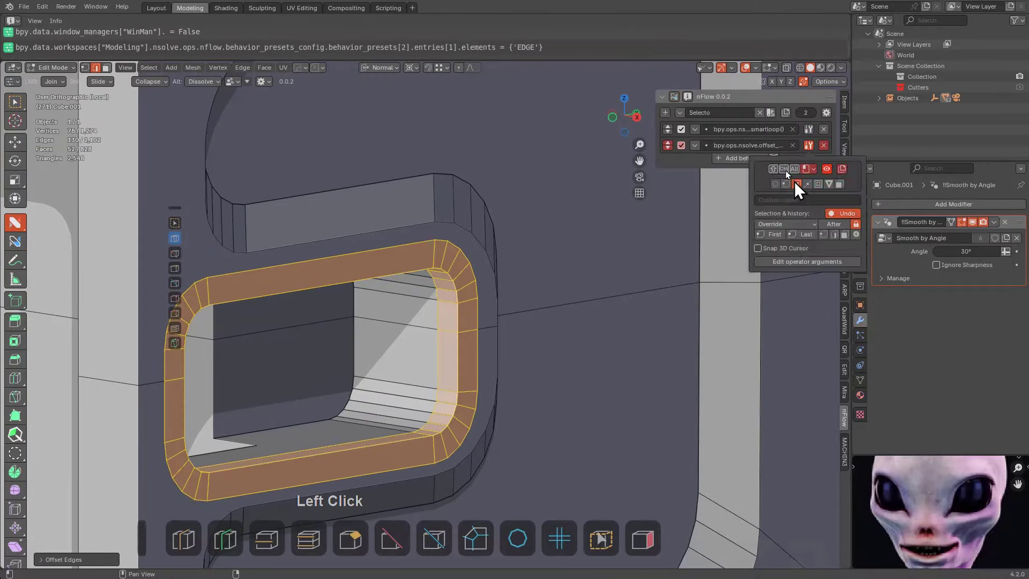
Join vertices beside the raised end lip and around the side recess's curved corners to break up the n-gons there
scroll(523, 314, "down", 3)
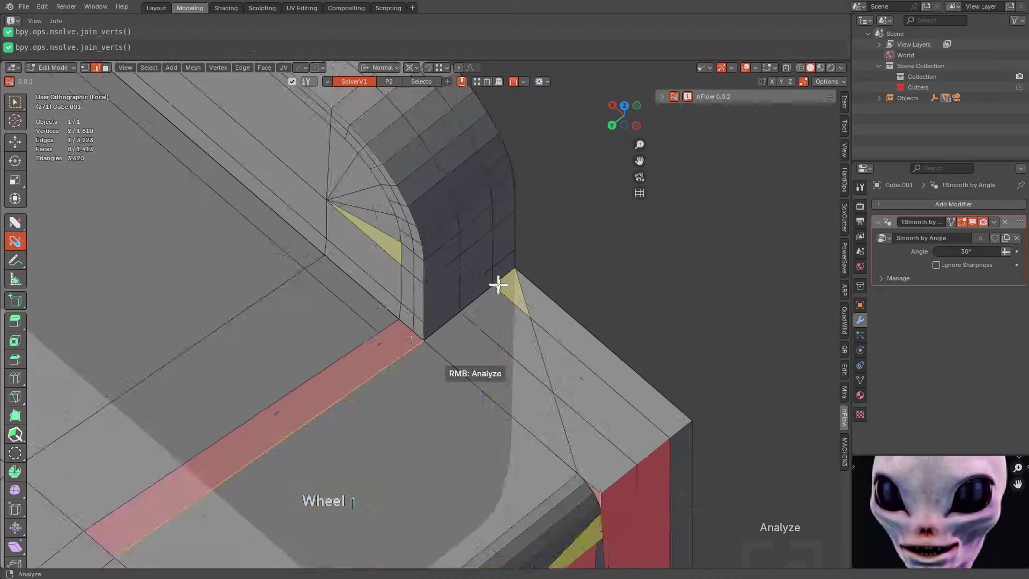
key("w")
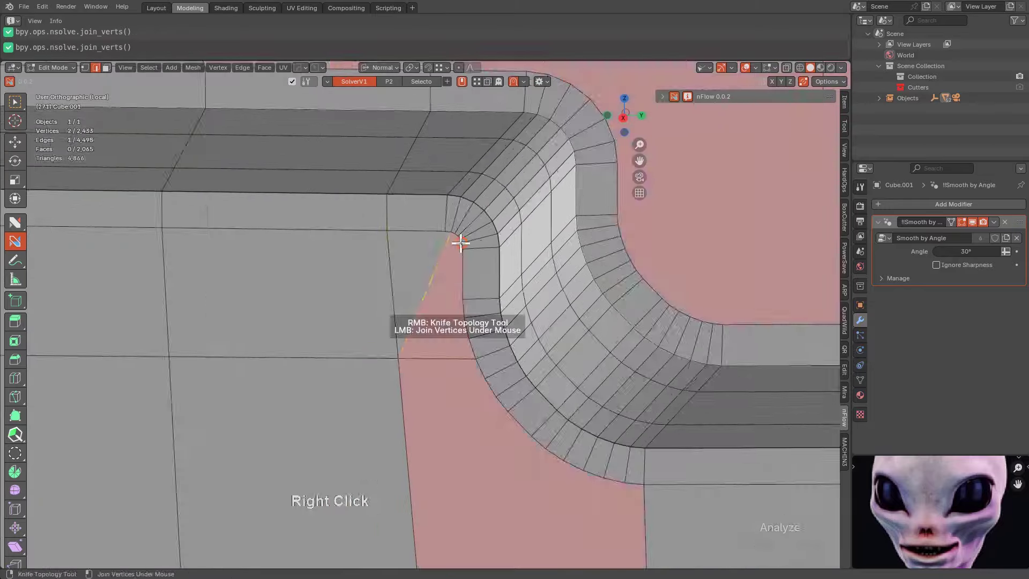
left_click_drag(394, 356, 399, 356, "shift")
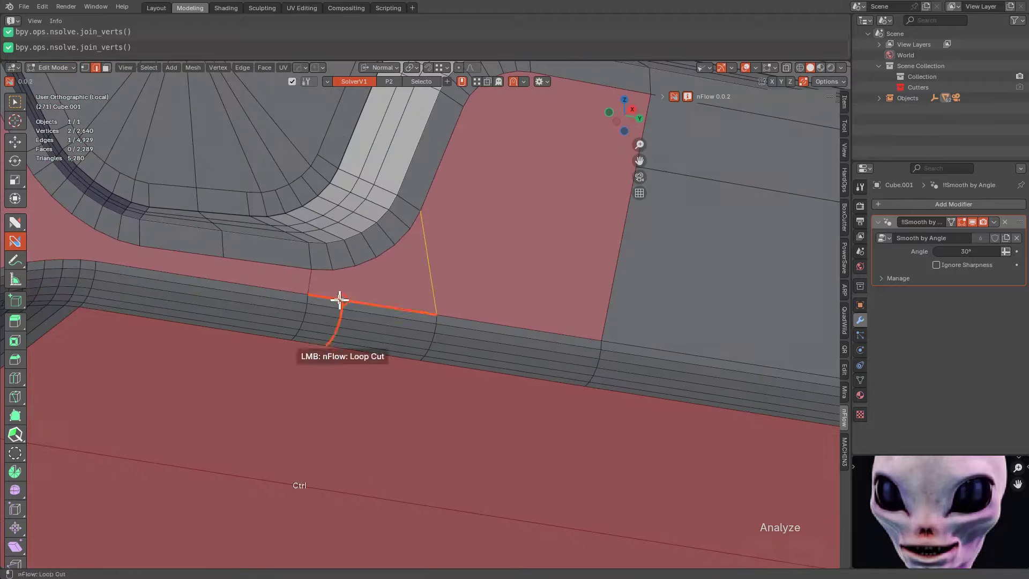
Add loop cuts along the body's lower wavy edge and join vertices around the recesses at the open end
left_click(437, 265)
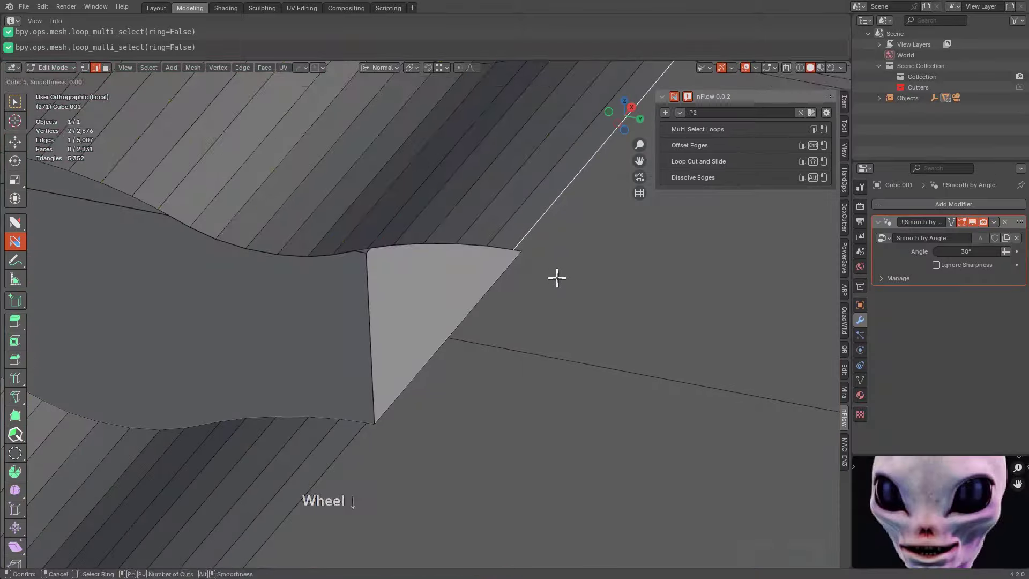
scroll(556, 277, "down", 3)
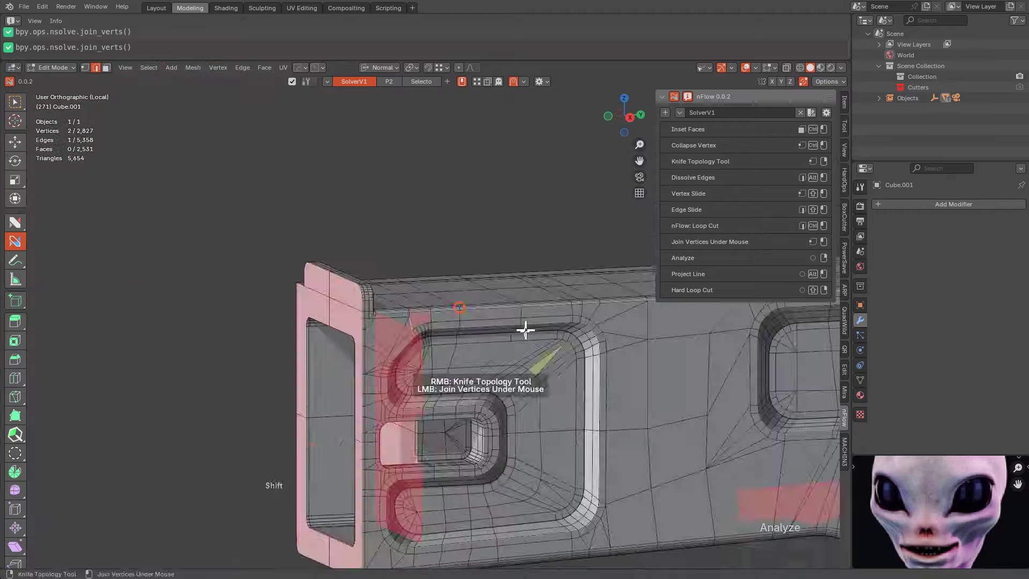
middle_click_drag(526, 329, 315, 278, "alt")
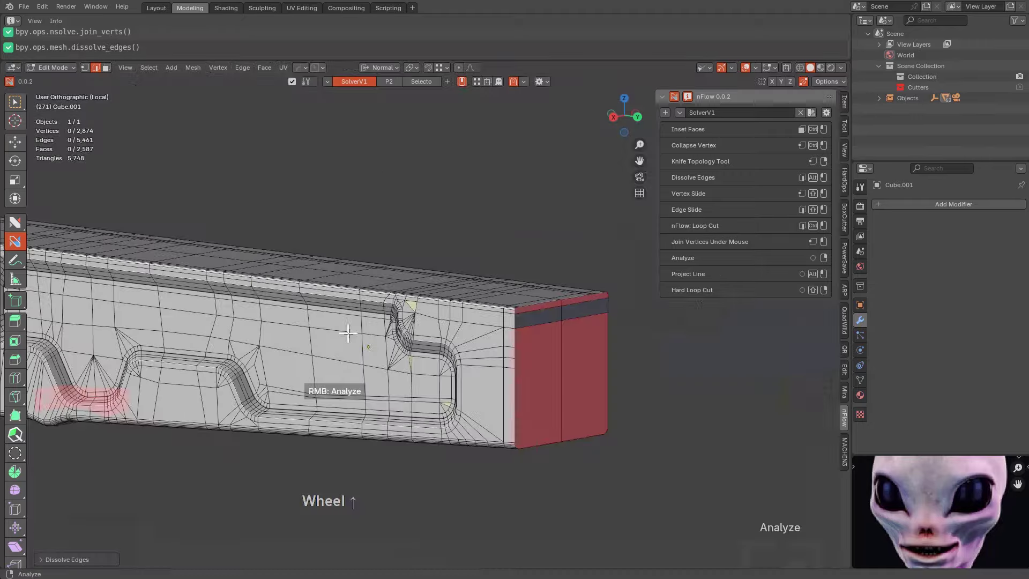
Connect the underside pocket's corners to the neighbouring edge loops with joined vertices and knife cuts
scroll(480, 271, "up", 10)
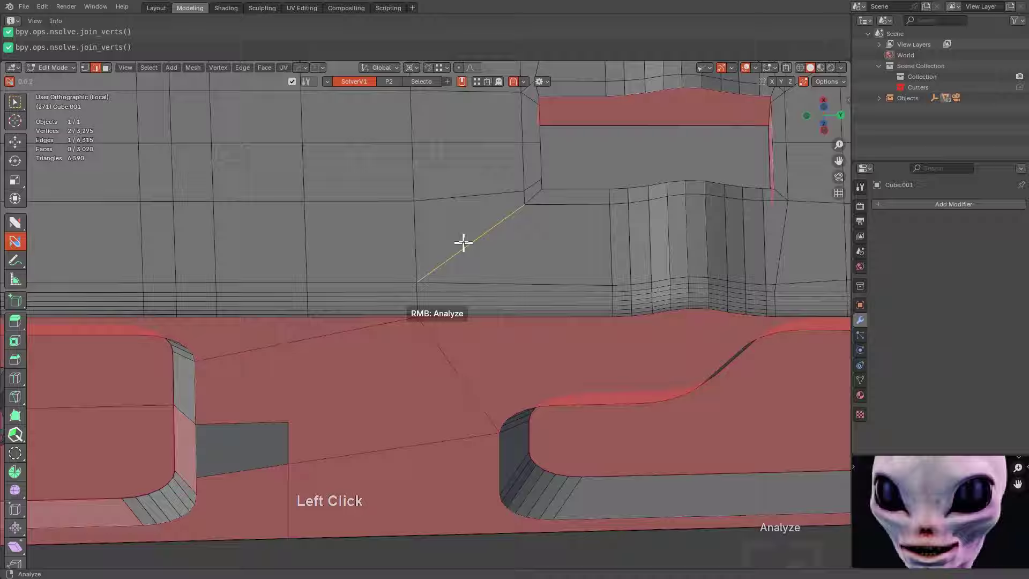
key("alt+a")
key("k")
left_click(626, 246)
key("space")
middle_click_drag(464, 243, 510, 241)
key("alt+a")
Select the vertex path along the underside pocket's wavy edge and clean up its geometry with dissolving and moving
middle_click_drag(310, 204, 598, 242)
left_click(622, 271, "ctrl")
key("ctrl+x")
left_click(598, 242)
key("w")
key("g")
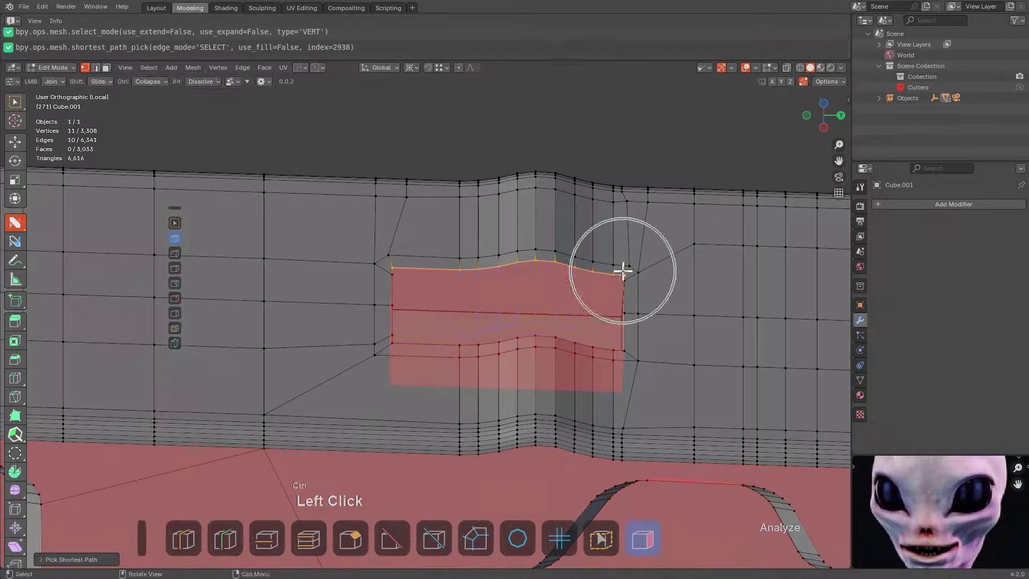
Merge duplicate vertices across the whole mesh and clear the selection
key("1")
key("a")
key("m")
left_click(348, 279)
key("alt+a")
middle_click_drag(347, 279, 338, 304)
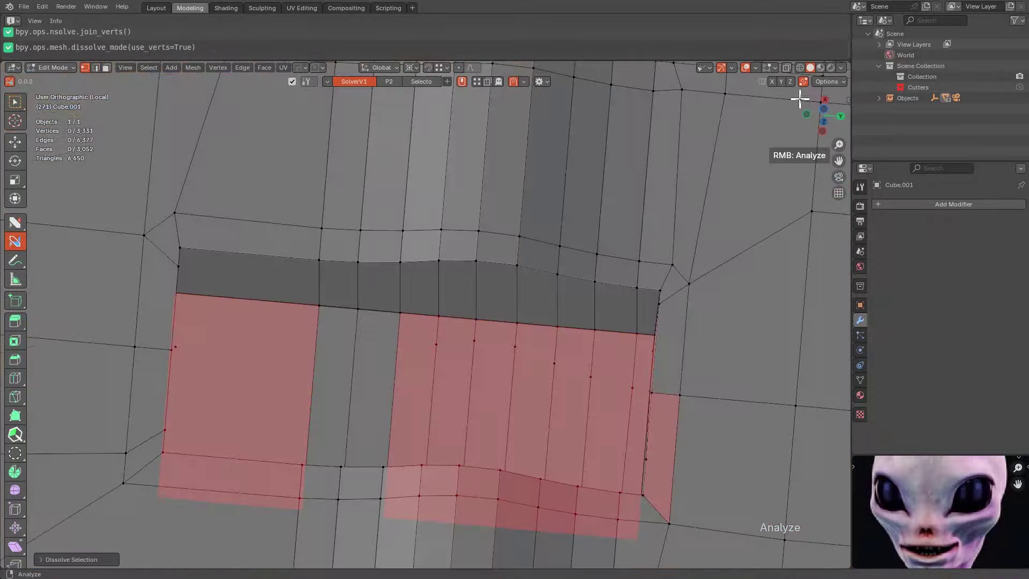
Dissolve the stray vertices on the underside pocket's floor and join vertices across it into parallel strips
left_click(794, 332)
left_click(792, 329)
left_click(749, 368)
left_click(436, 344, "alt")
left_click(474, 341, "alt")
left_click(515, 347, "alt")
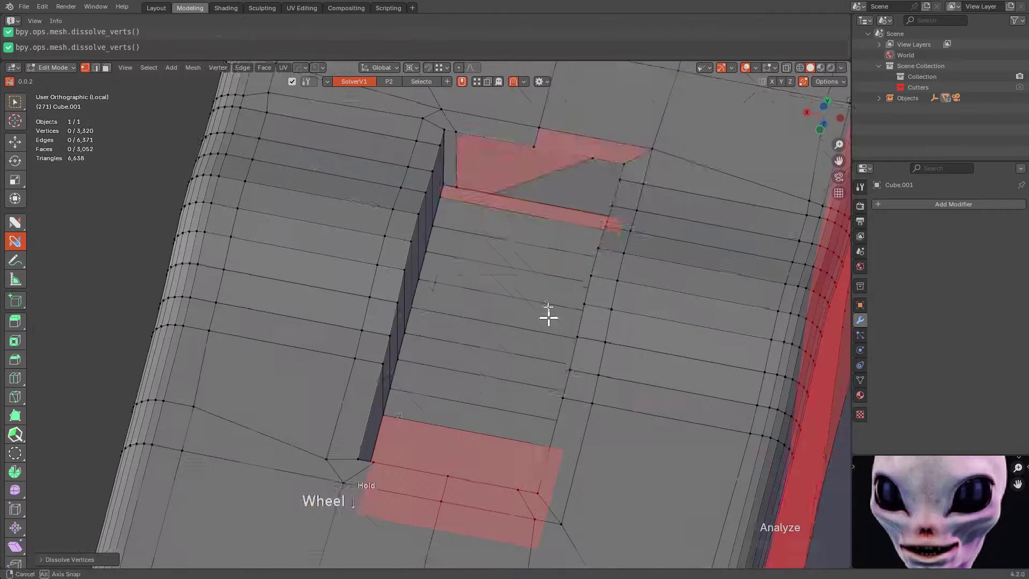
key("j")
middle_click_drag(548, 318, 372, 251)
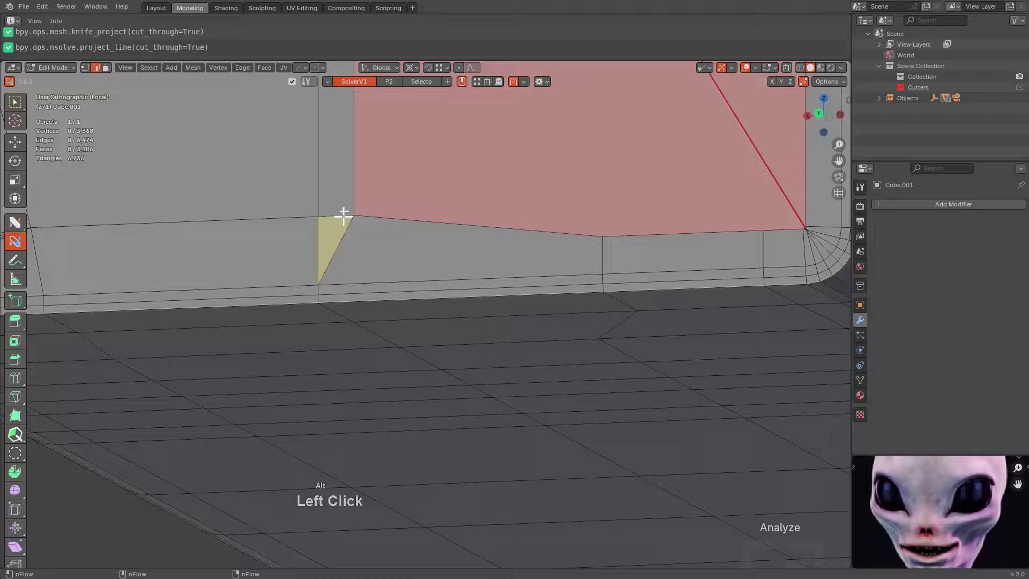
Dissolve surplus edges on the body and offset the opposite side's recess rims by about 0.0048 for support loops
middle_click_drag(343, 214, 507, 349)
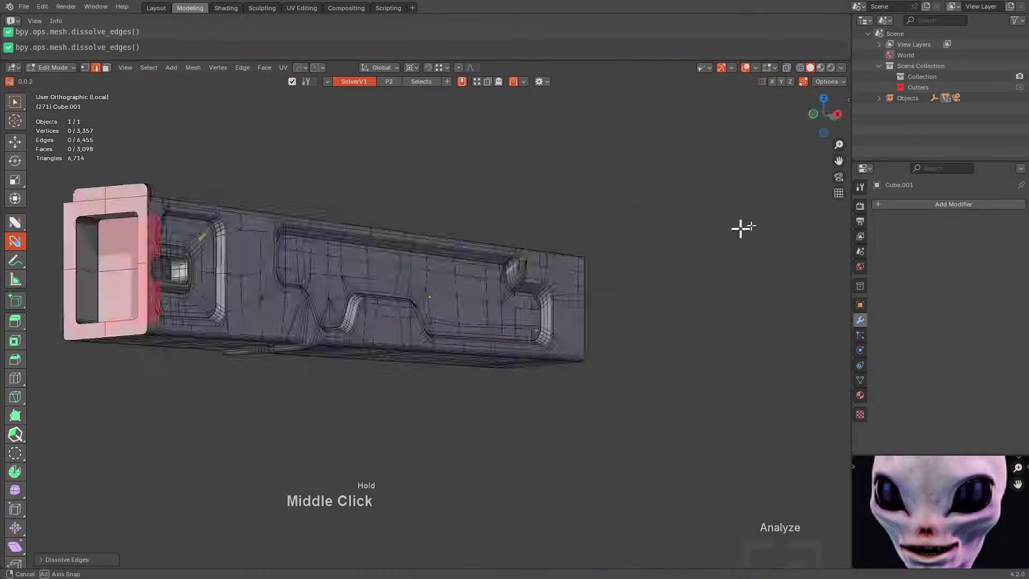
middle_click_drag(740, 227, 567, 195)
scroll(568, 195, "up", 4)
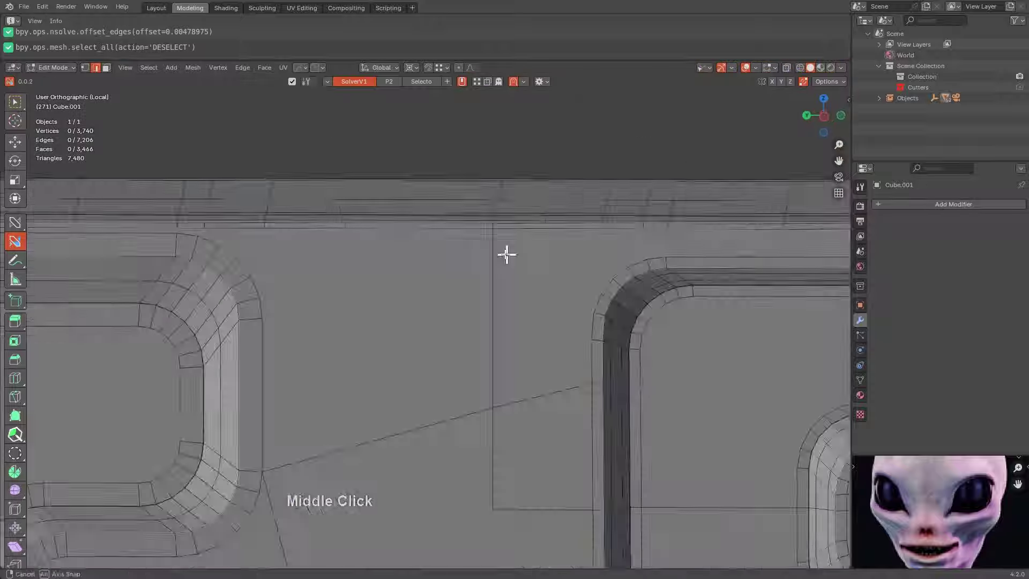
Join vertices and dissolve edges around the curled recess and its inner slot to divide the surrounding n-gons
middle_click_drag(506, 252, 451, 241, "shift")
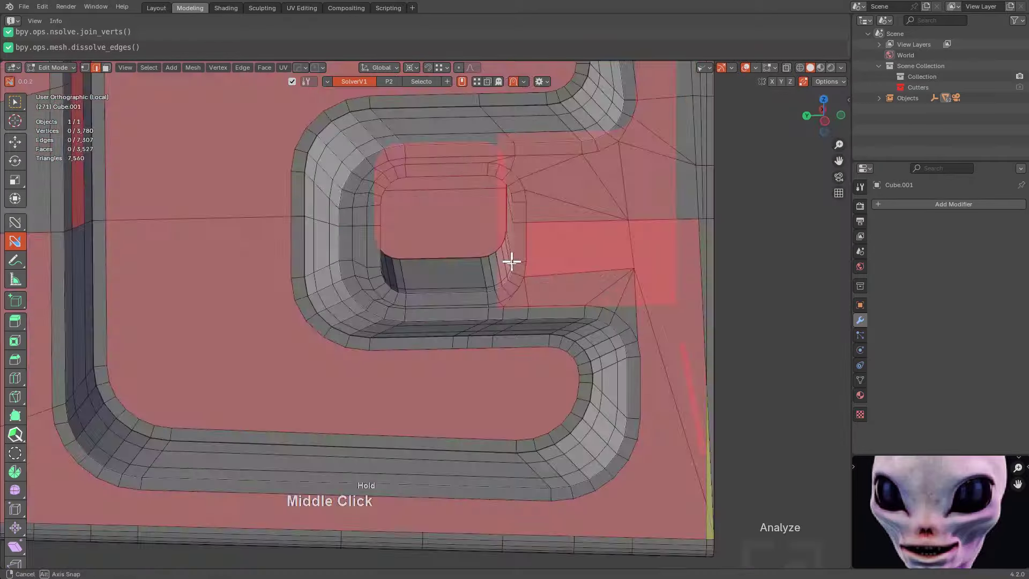
scroll(480, 200, "up", 3)
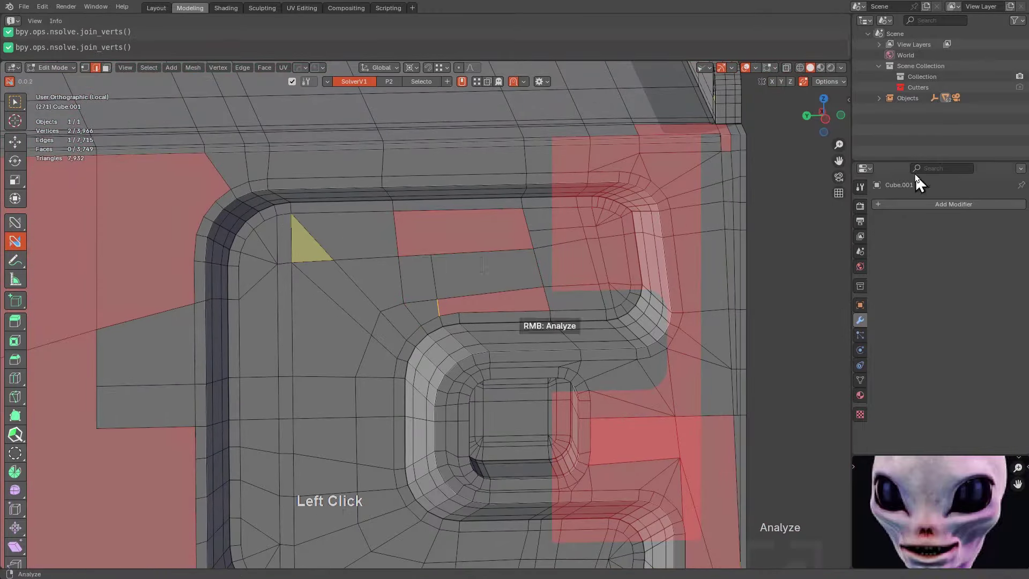
middle_click_drag(482, 300, 466, 290)
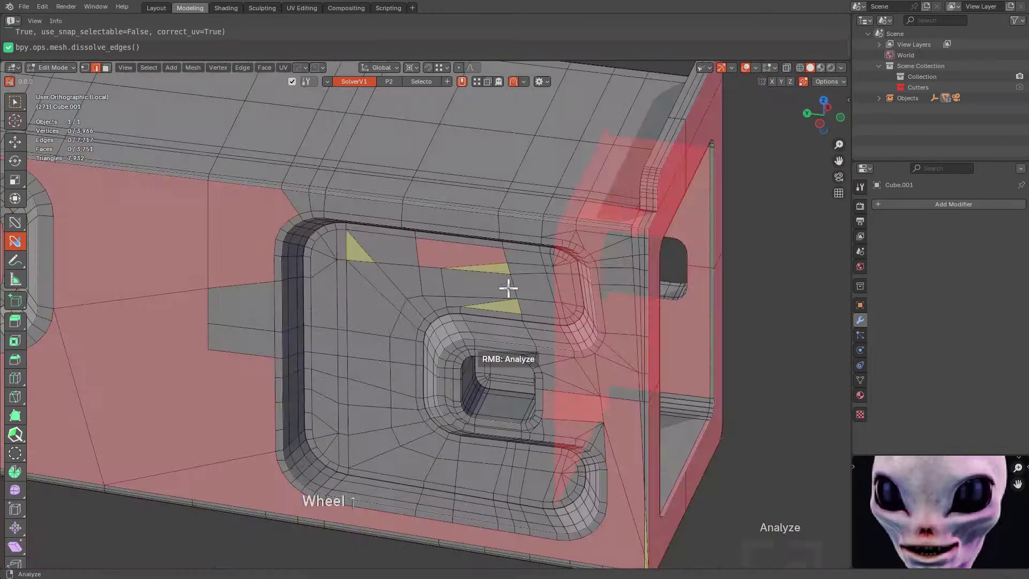
left_click(508, 289)
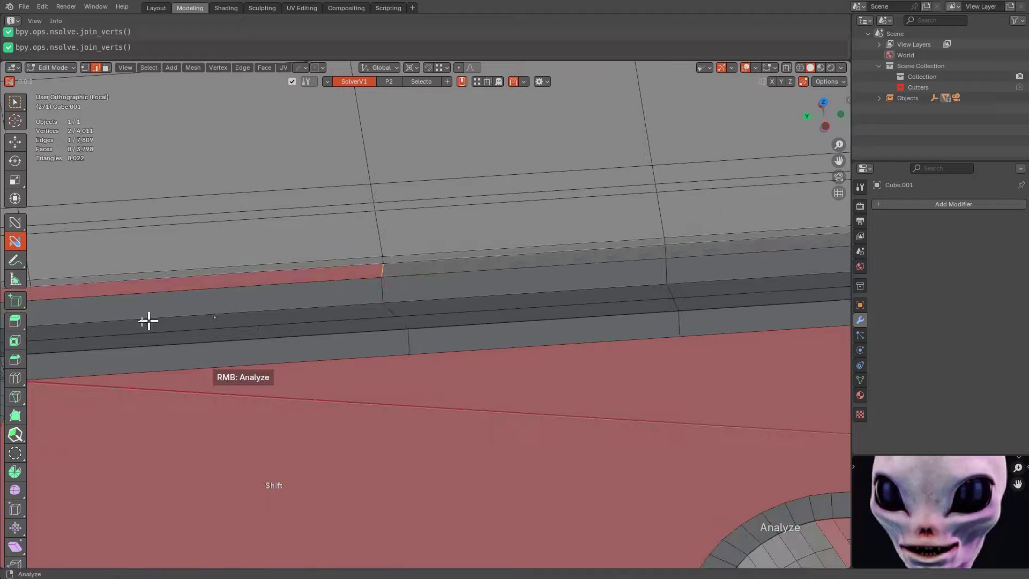
Join and slide vertices around the long stepped recess and the lower corner beside the open end frame
right_click(372, 266)
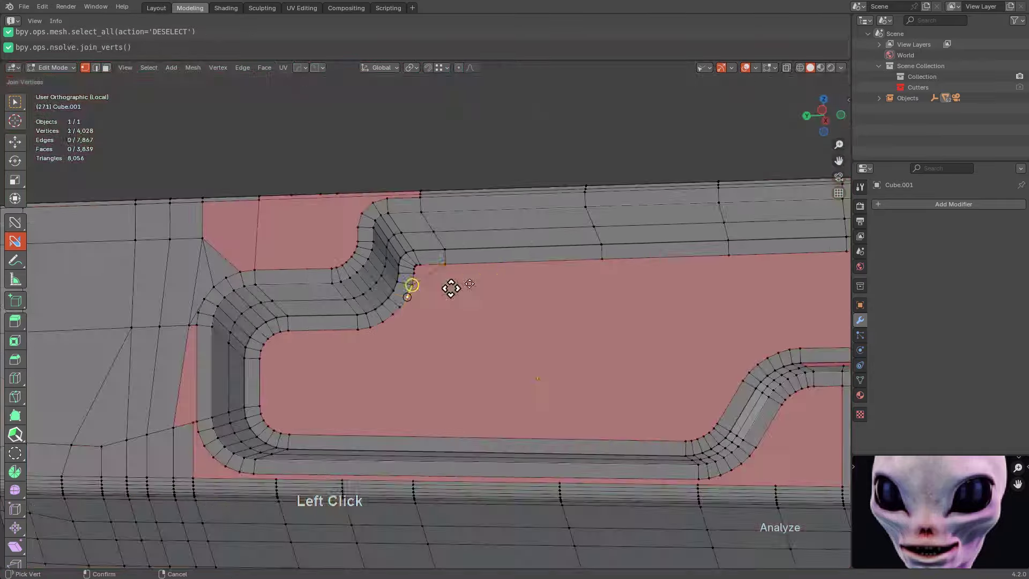
middle_click_drag(469, 299, 517, 349)
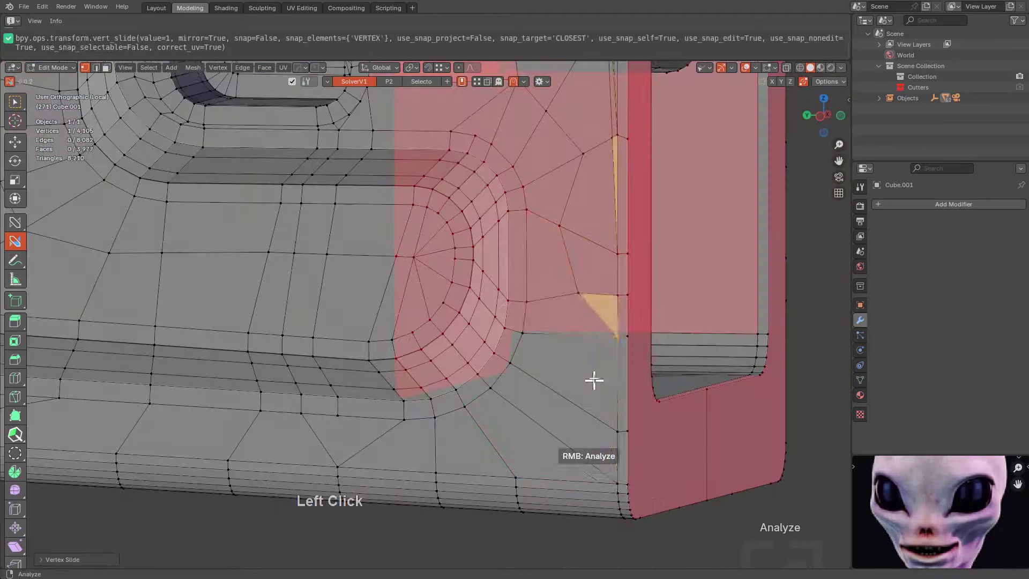
scroll(444, 283, "up", 5)
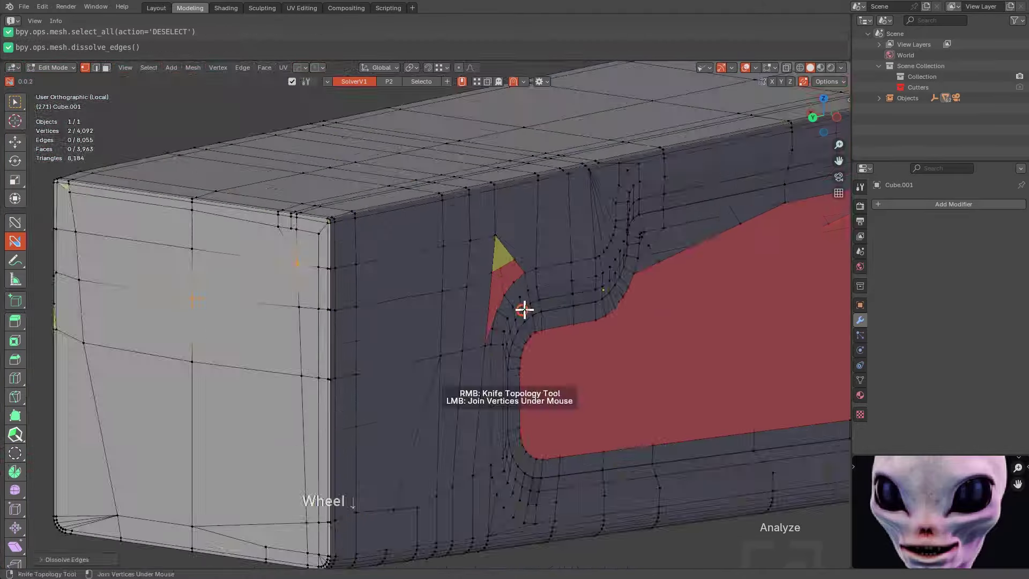
Dissolve surplus edges and join vertices on the side wall between the long recess and the curled recess
scroll(549, 306, "up", 3)
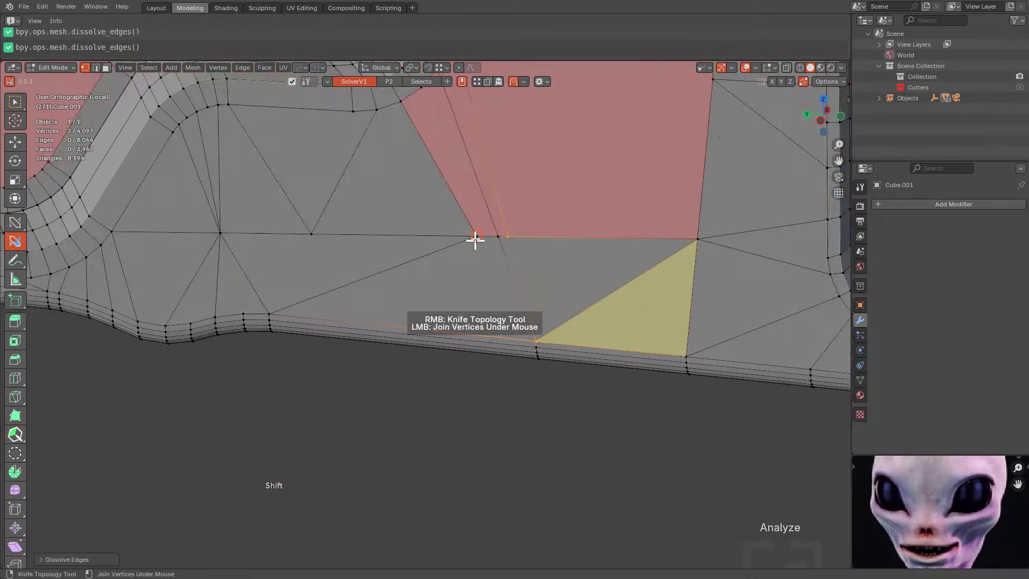
scroll(460, 367, "up", 3)
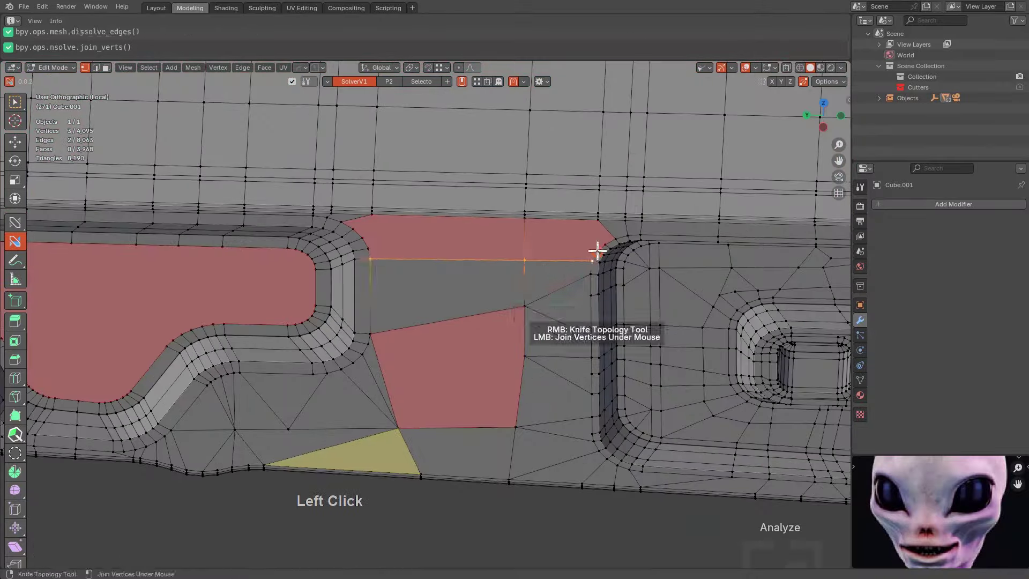
Join vertices at the end face's rounded lower corner and across the open end frame's rim
left_click(488, 189)
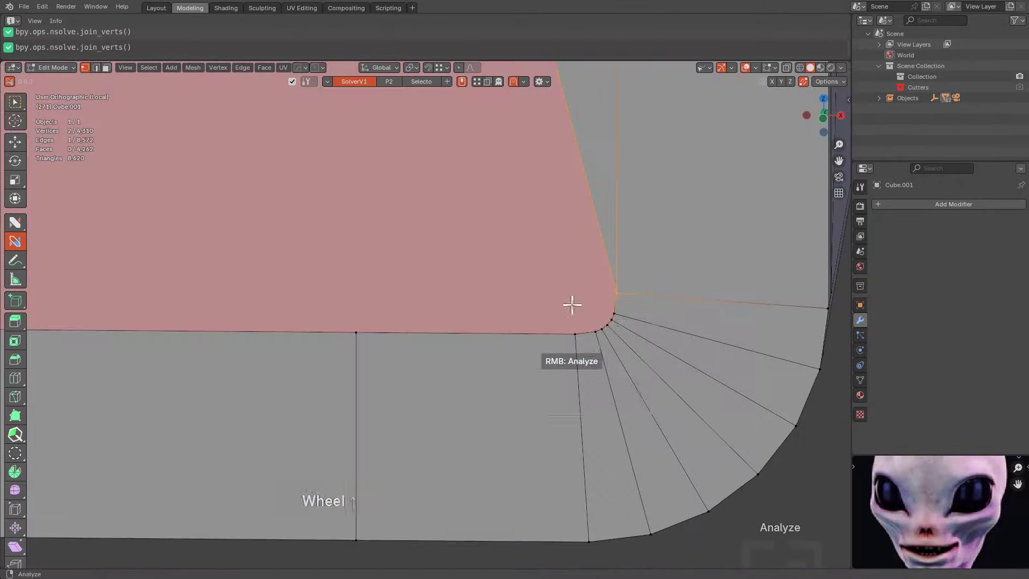
scroll(572, 304, "down", 2)
left_click(577, 340)
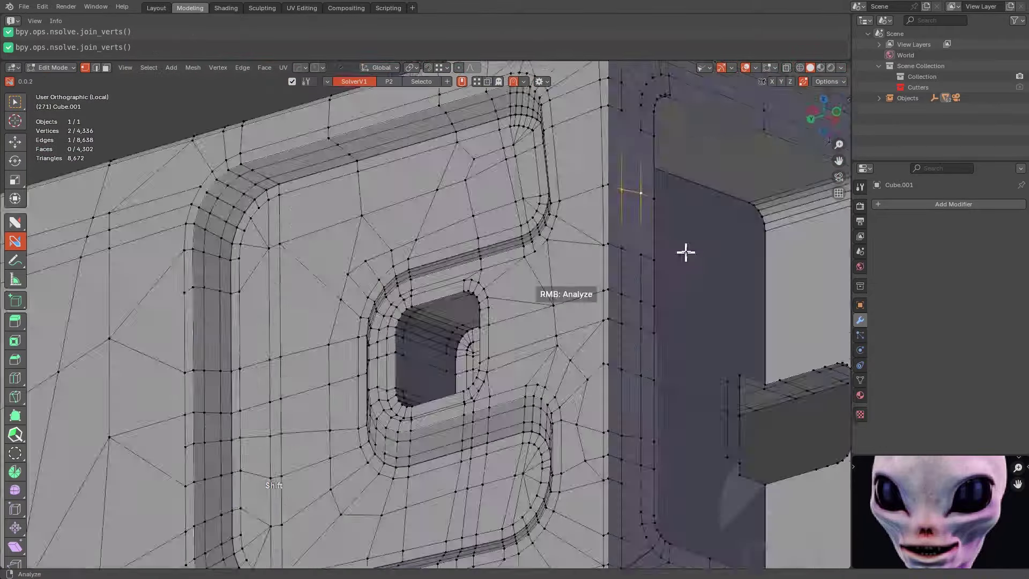
Dissolve surplus edges around the small side window and join vertices inside the end frame's opening to divide its n-gons
middle_click_drag(684, 250, 478, 168)
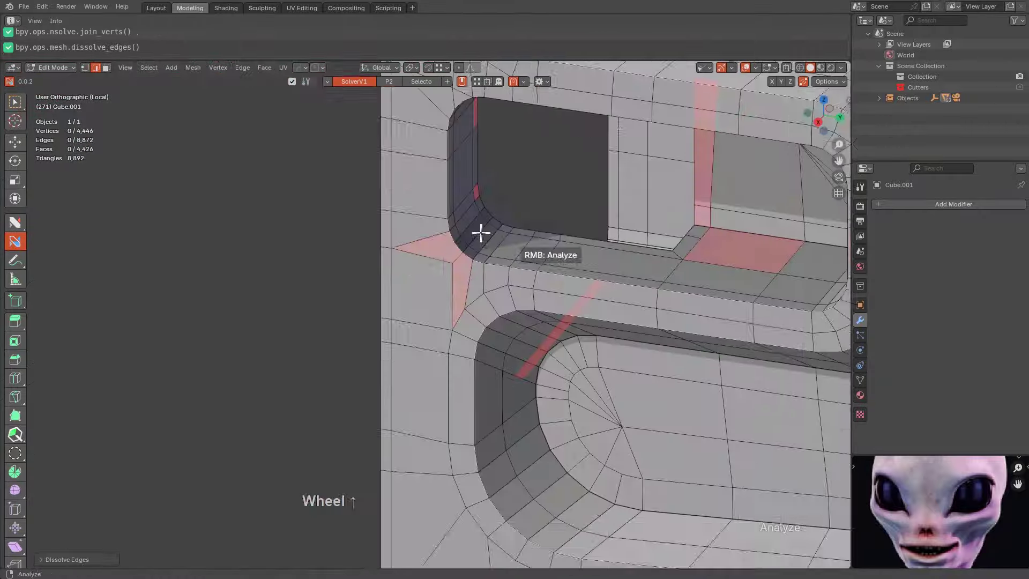
scroll(481, 232, "up", 3)
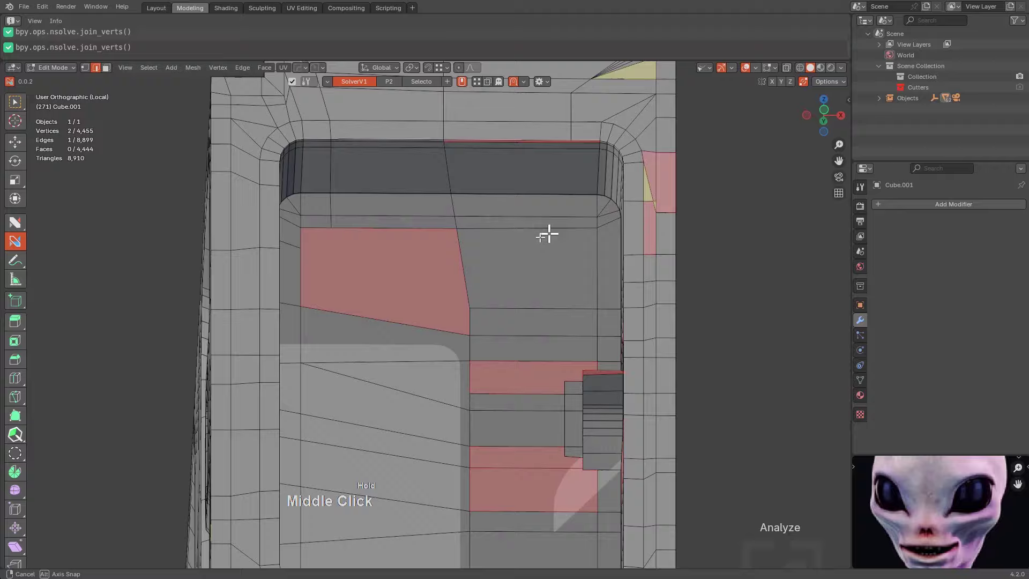
left_click(412, 282)
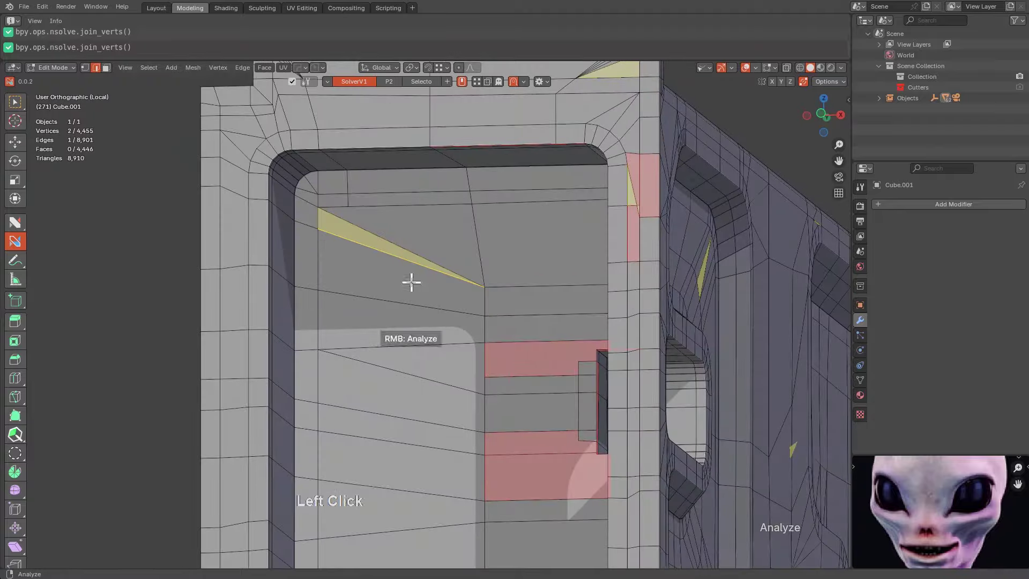